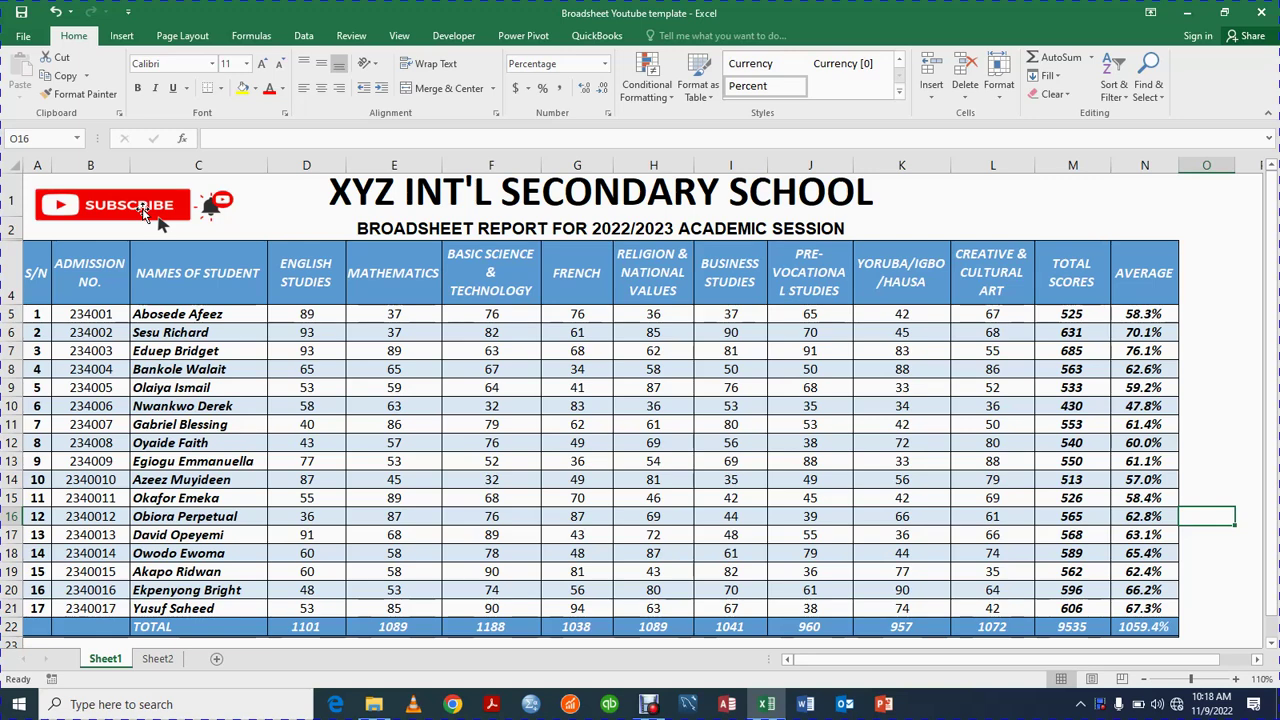
left_click(145, 213)
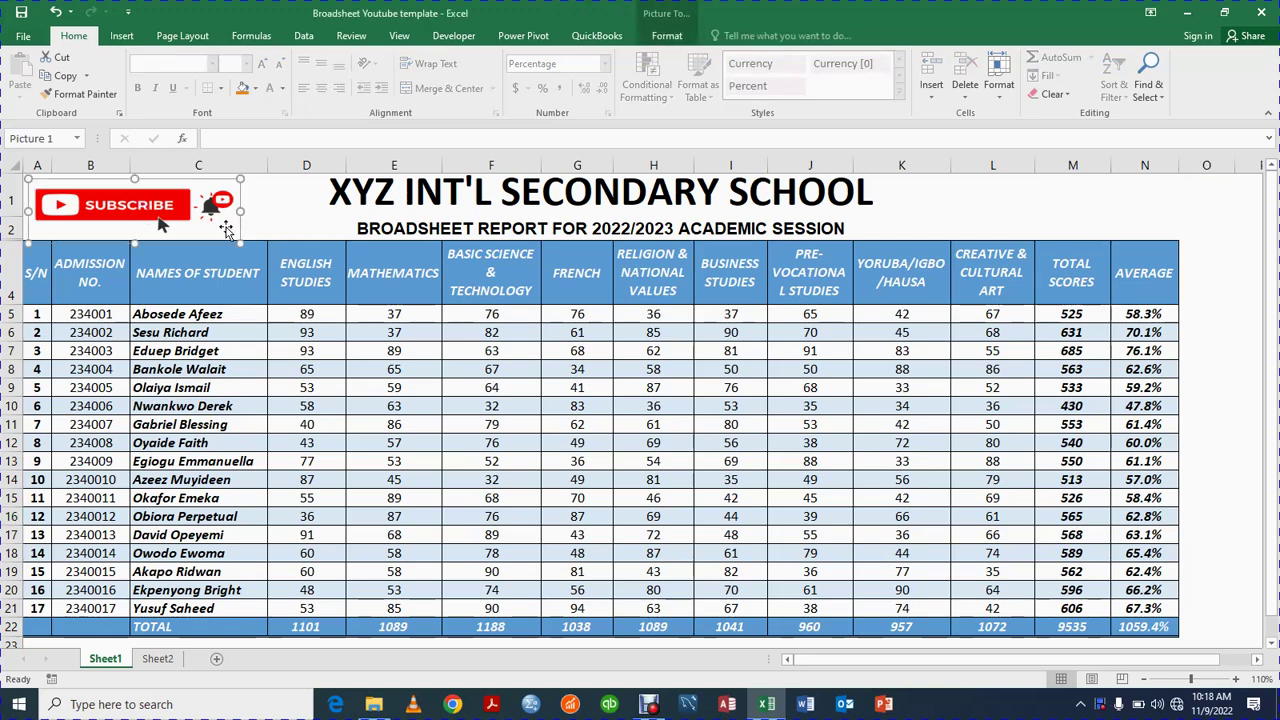
left_click(292, 231)
left_click(326, 278)
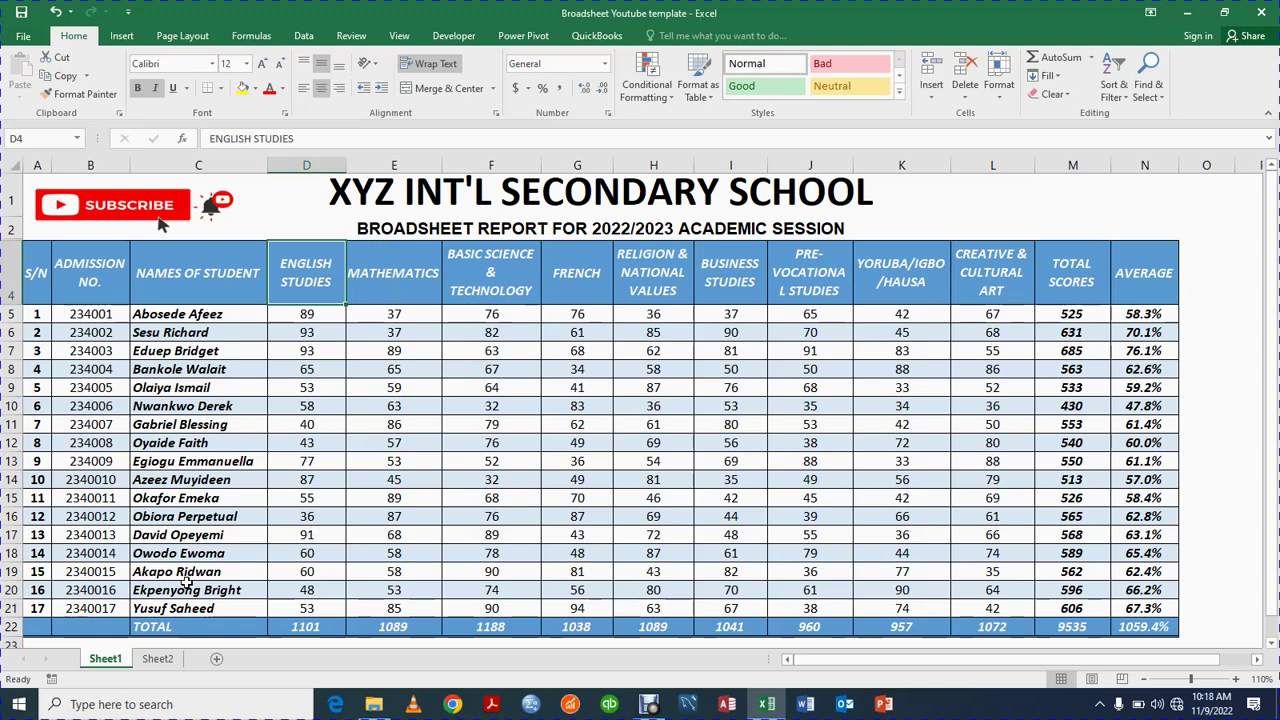
Step: Copy the school name title from Sheet1 and paste it as values only into cell A1 of Sheet2
left_click(157, 659)
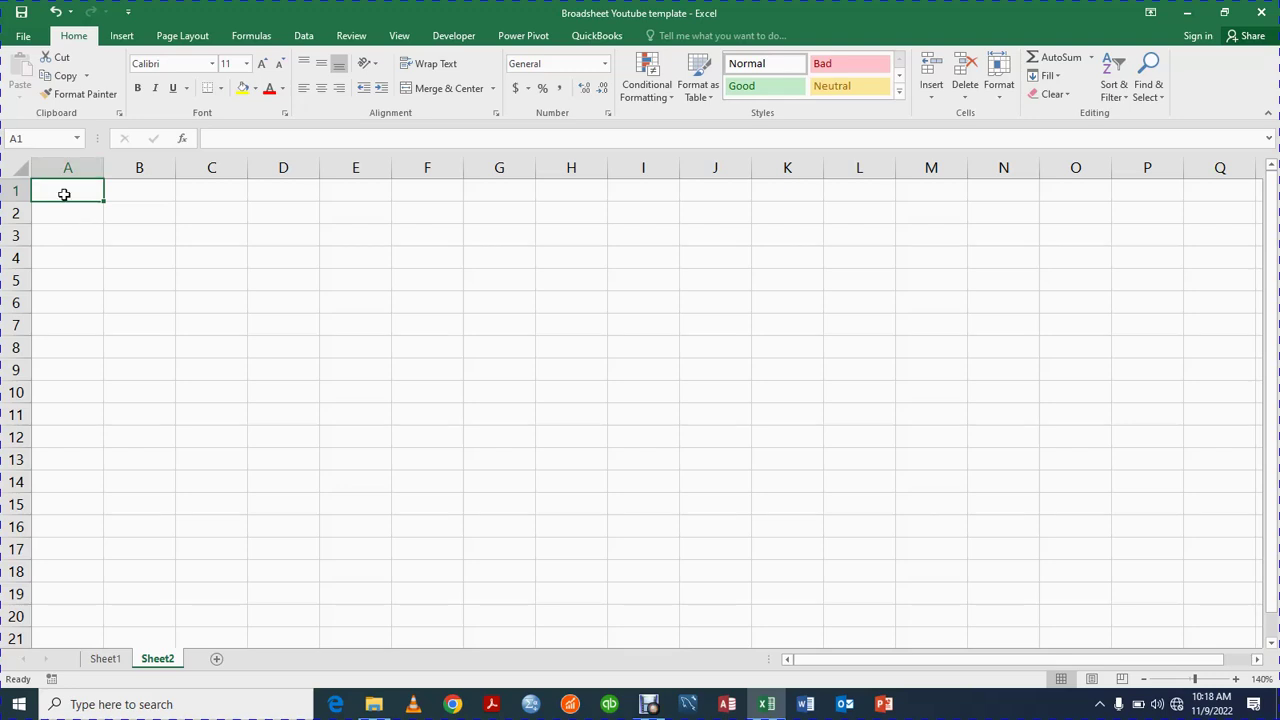
left_click(105, 659)
left_click(350, 184)
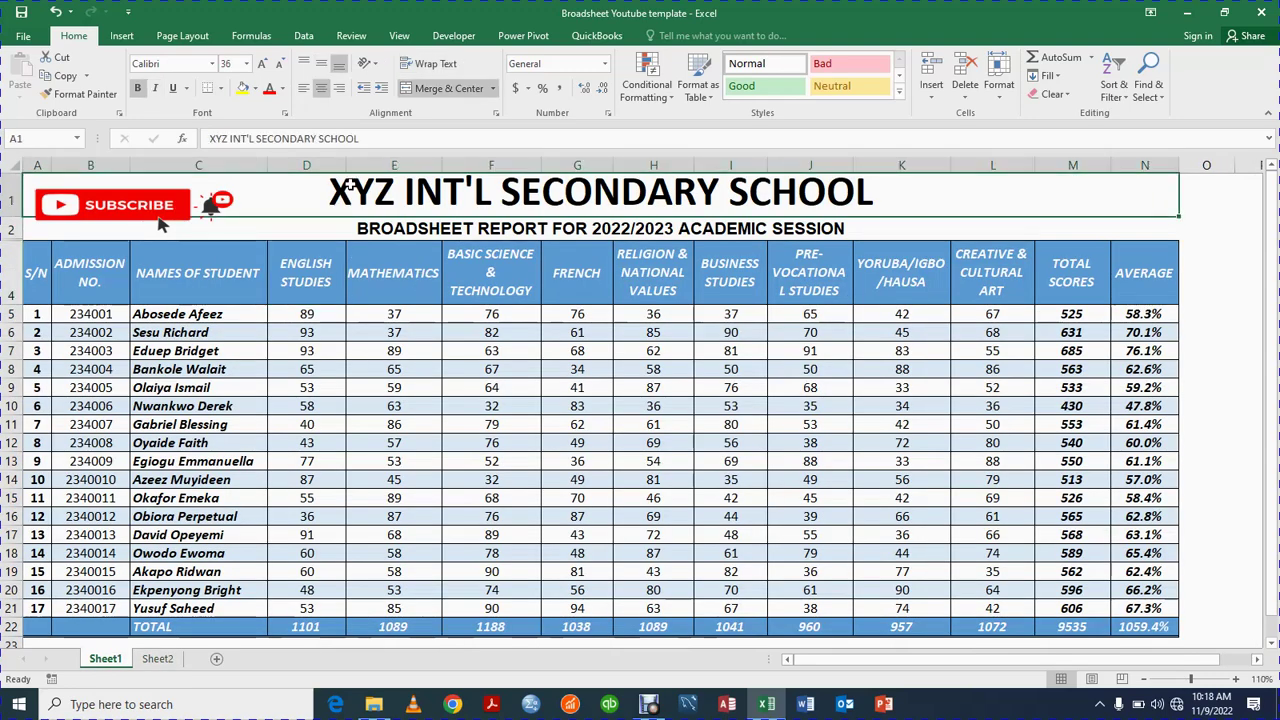
key("ctrl+c")
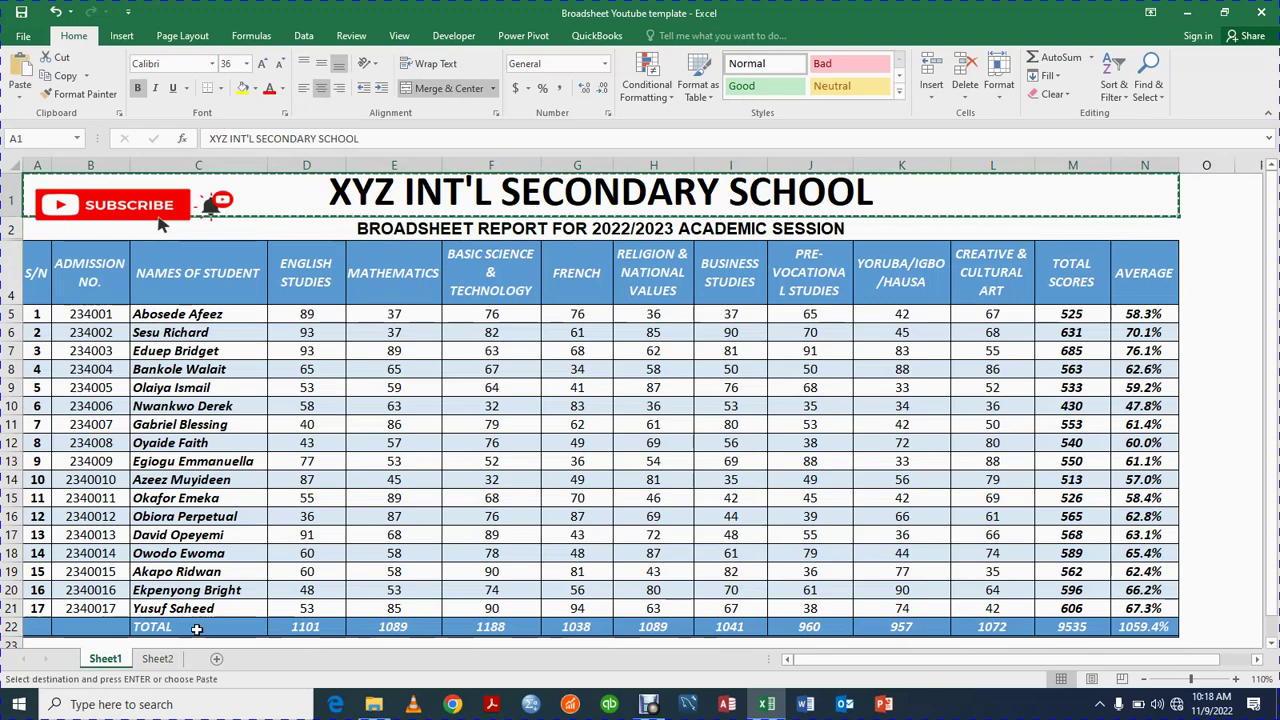
left_click(168, 659)
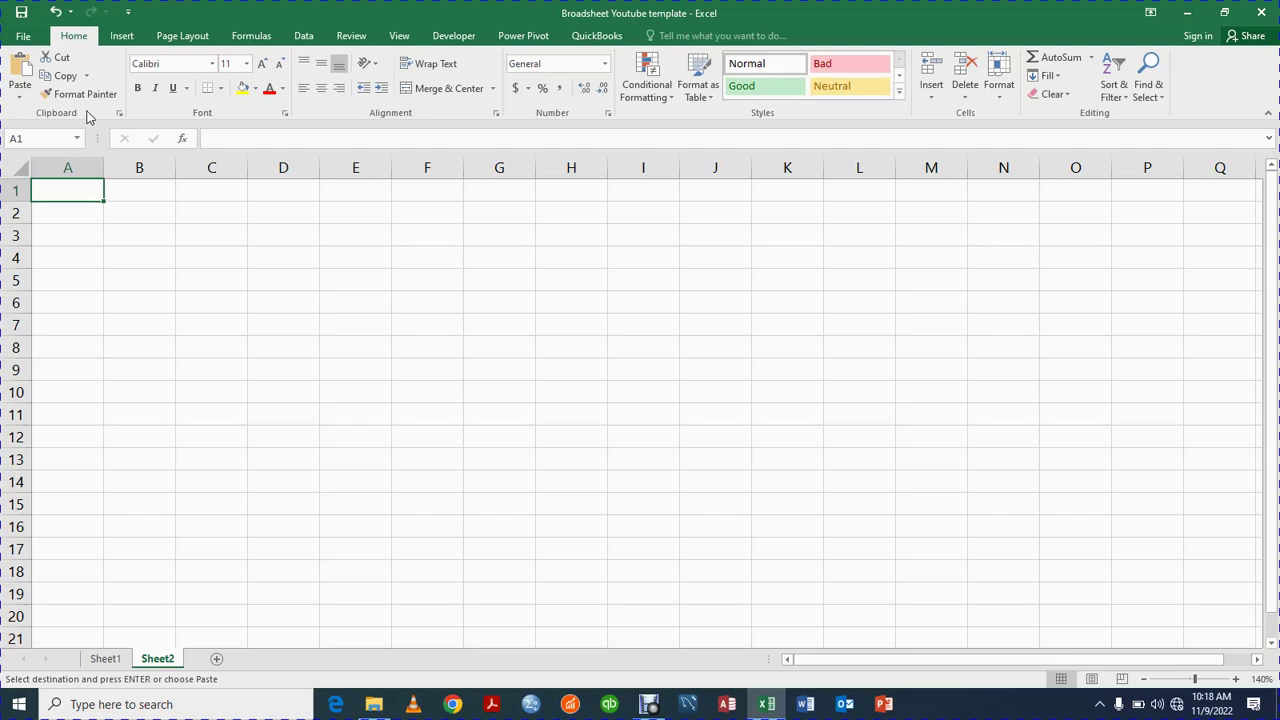
key("ctrl+alt+v")
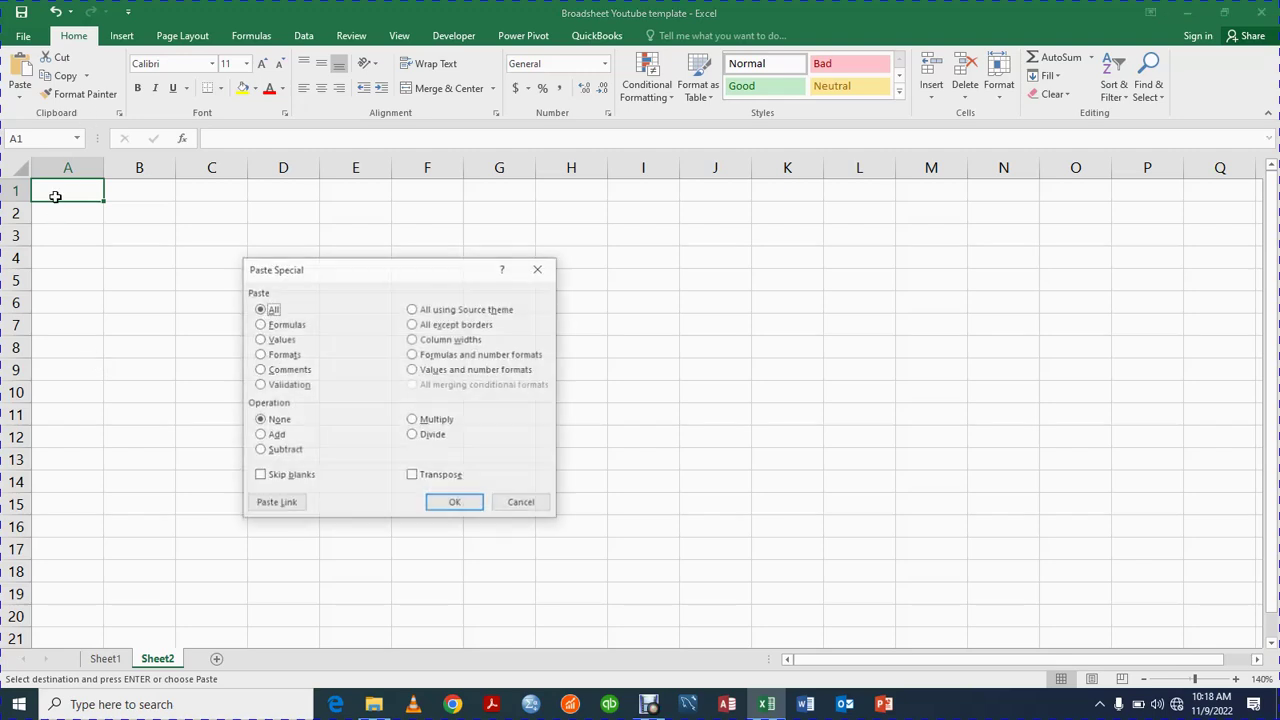
left_click(260, 340)
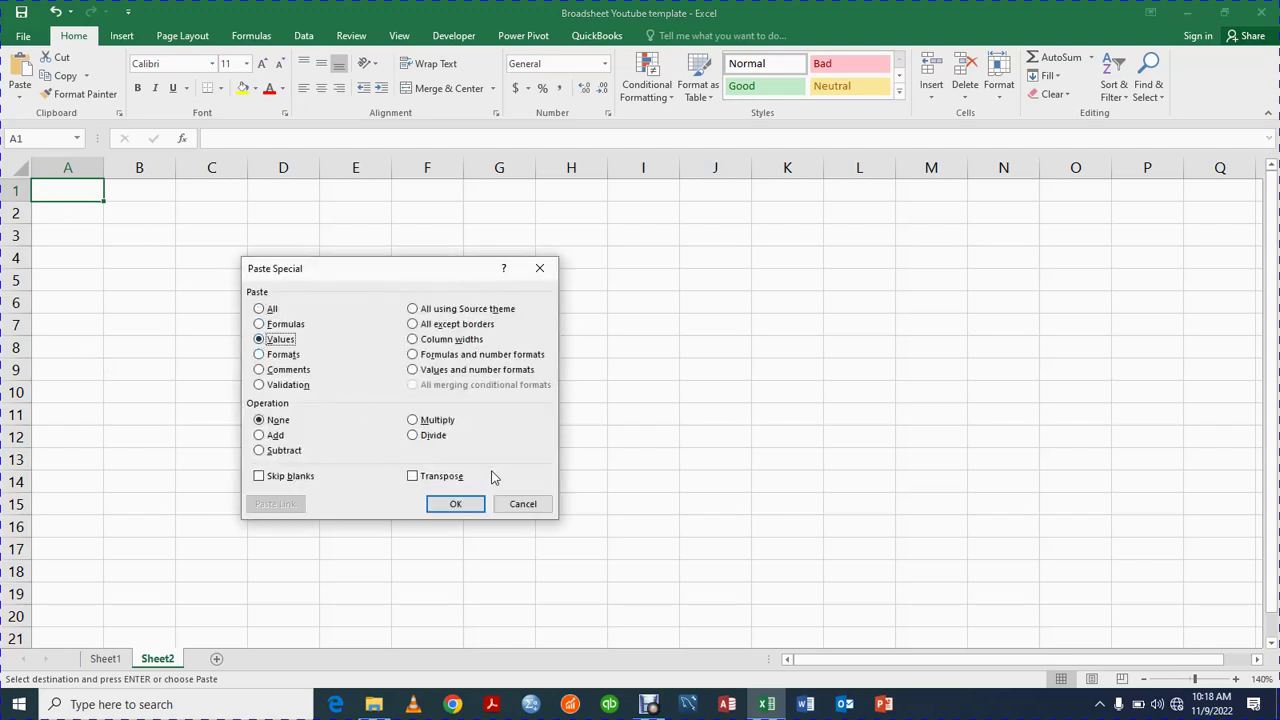
left_click(463, 503)
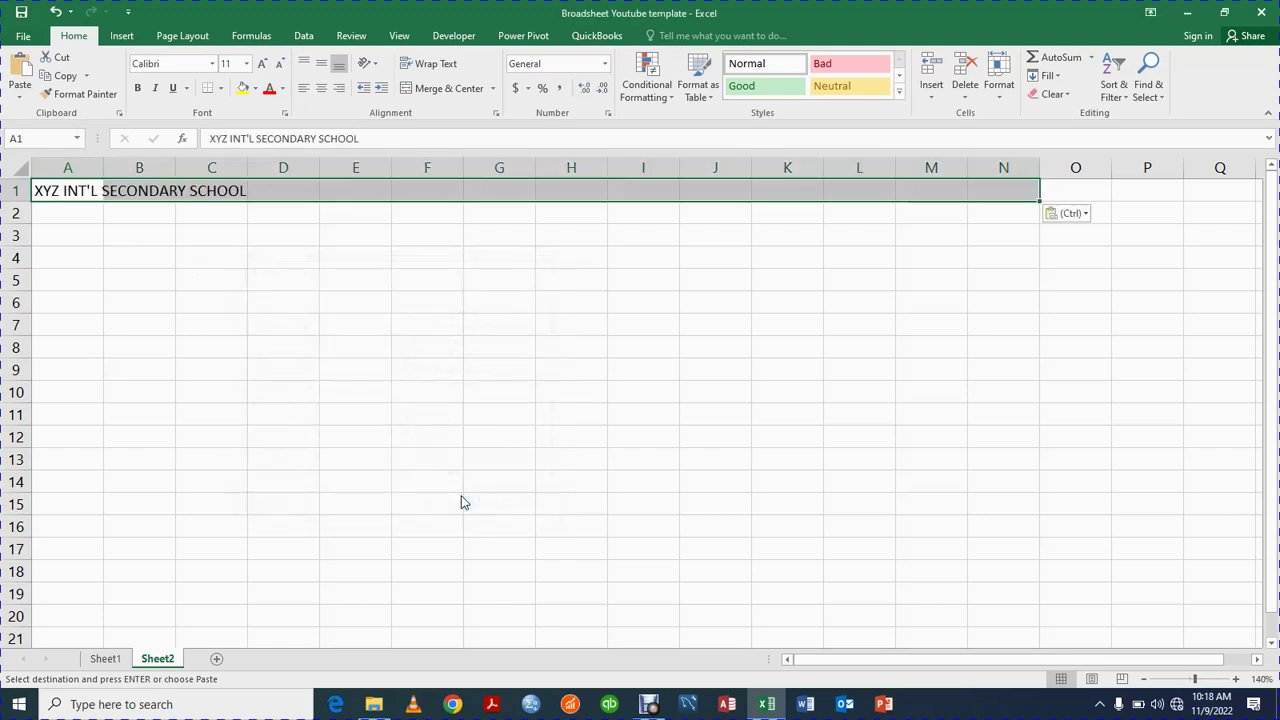
left_click(243, 409)
left_click(52, 191)
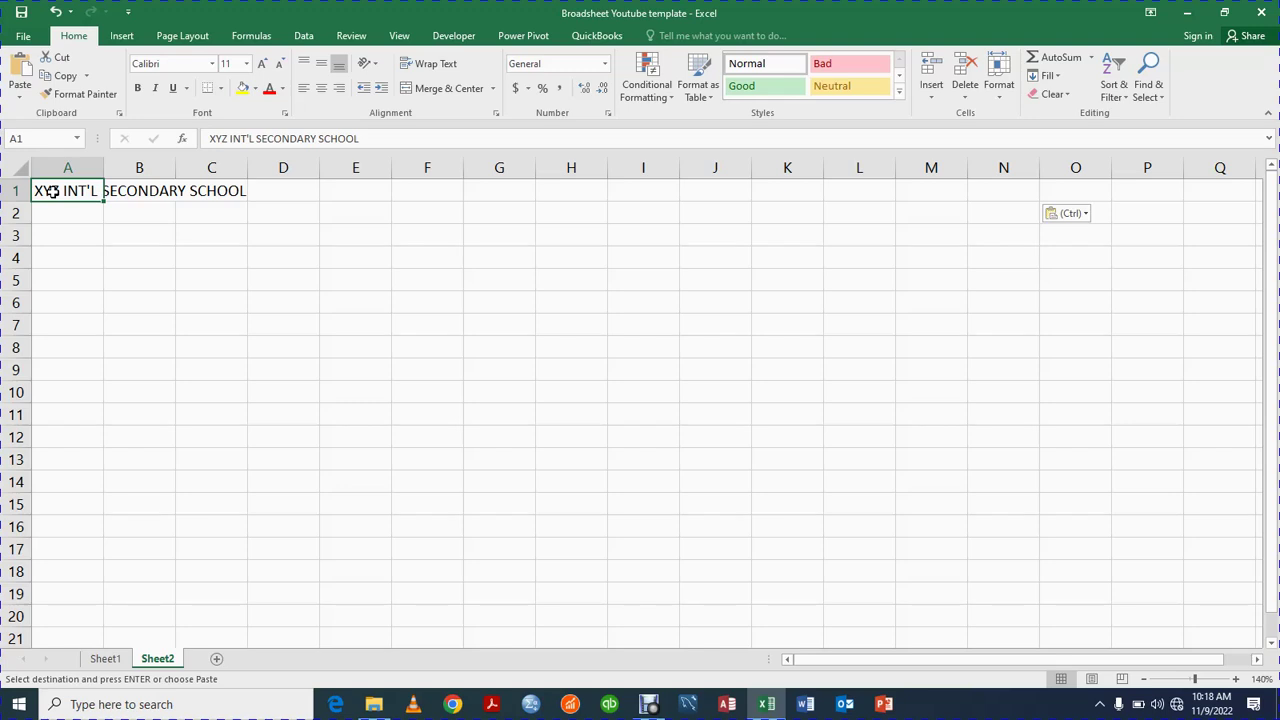
type("xyz")
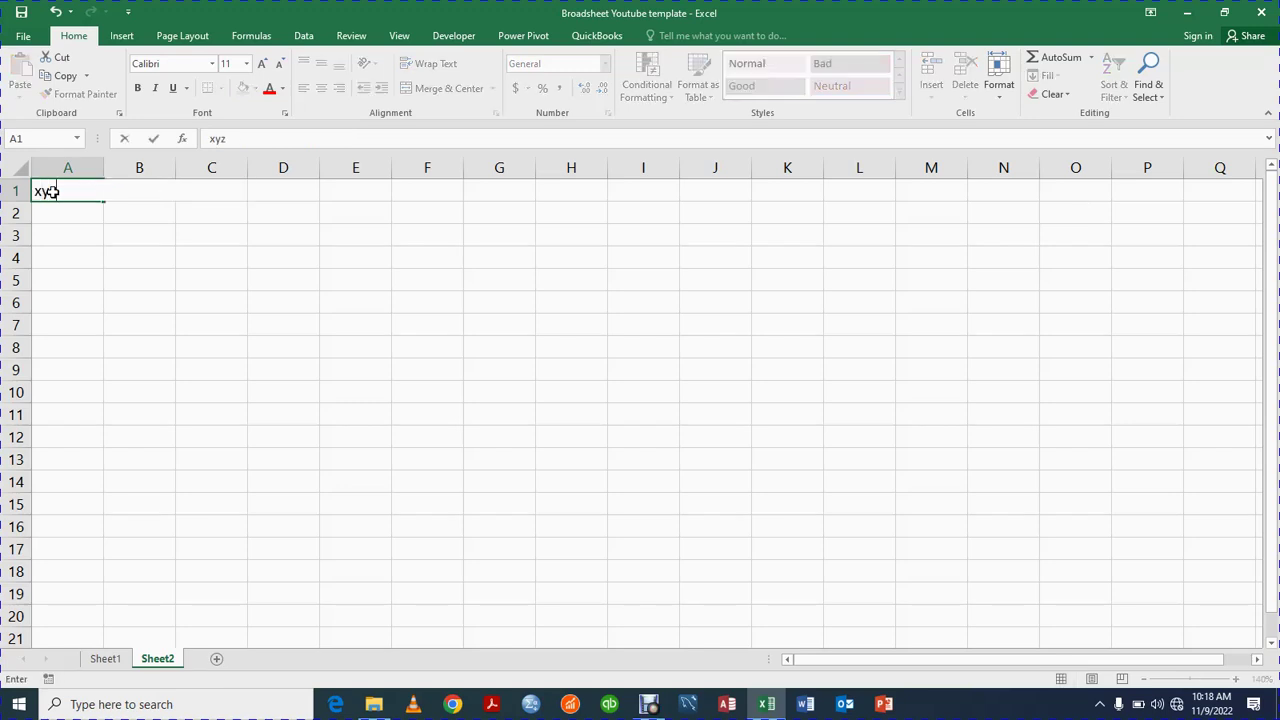
type("nxn")
key("BackSpace")
key("BackSpace")
key("BackSpace")
key("BackSpace")
key("BackSpace")
key("BackSpace")
key("ctrl+z")
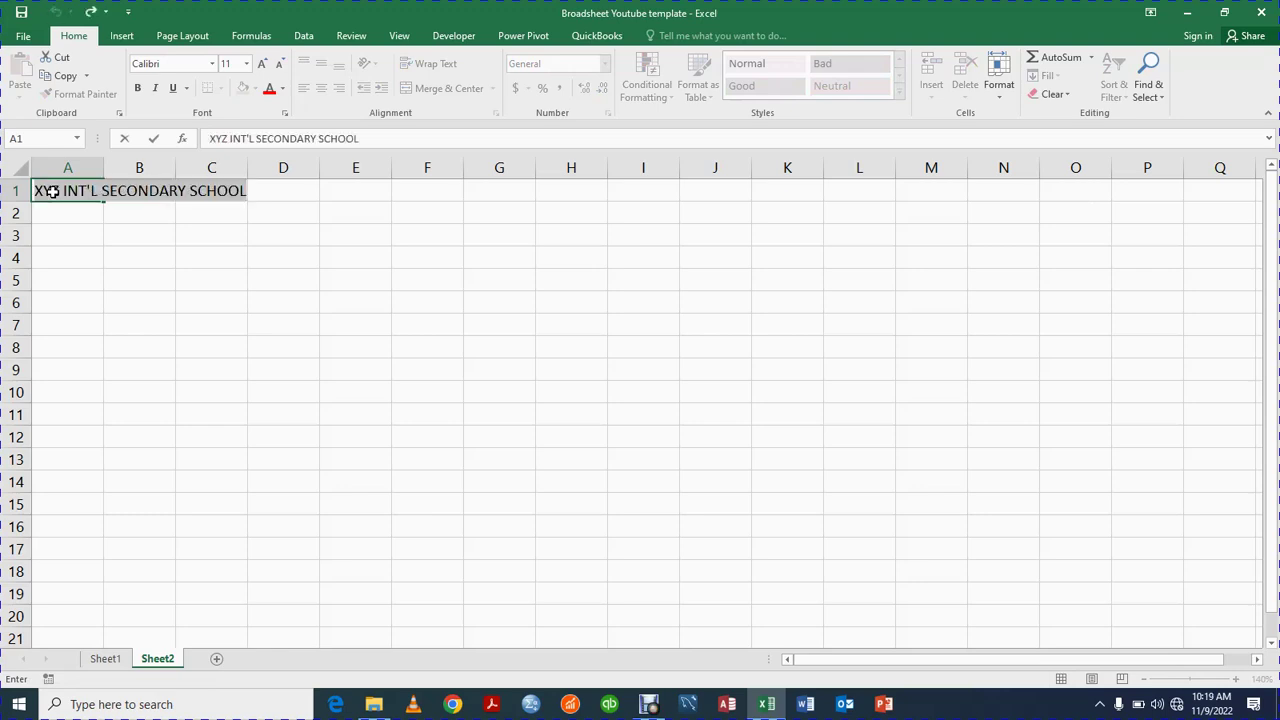
key("Return")
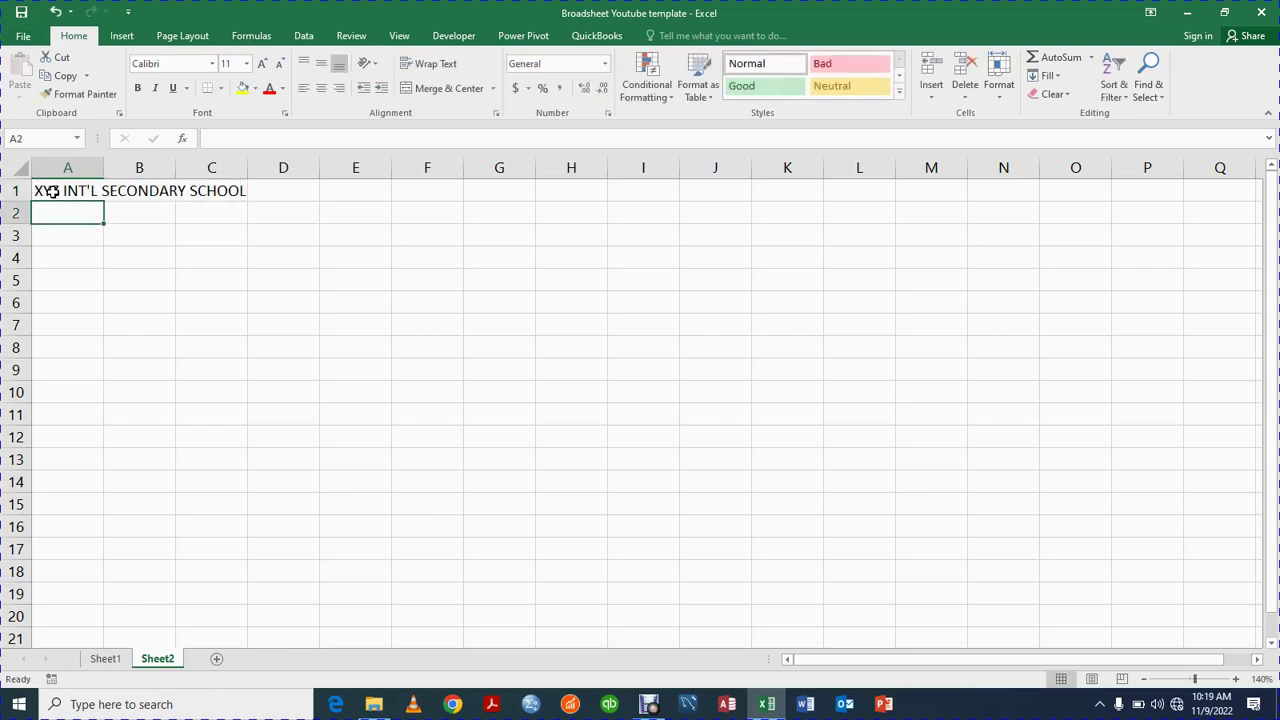
Step: Try pasting the Sheet1 school title as values into cell A2 of Sheet2, and clear that cell again
left_click(119, 661)
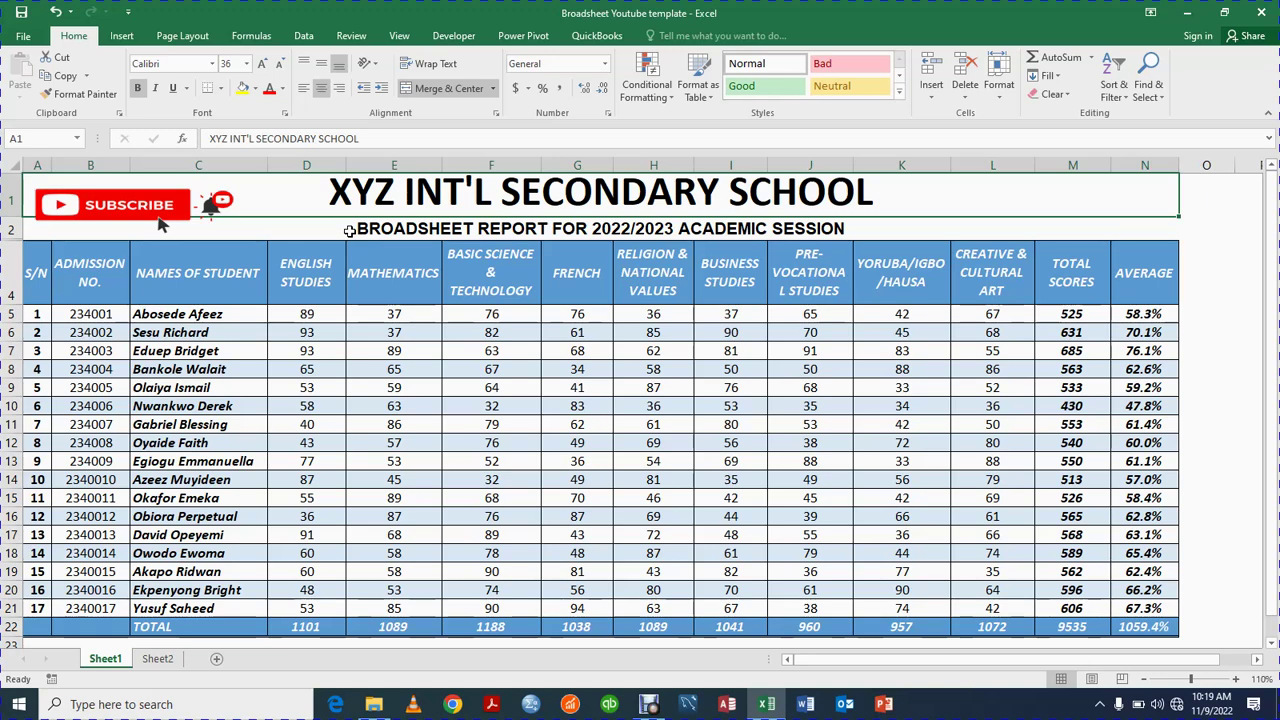
key("ctrl+c")
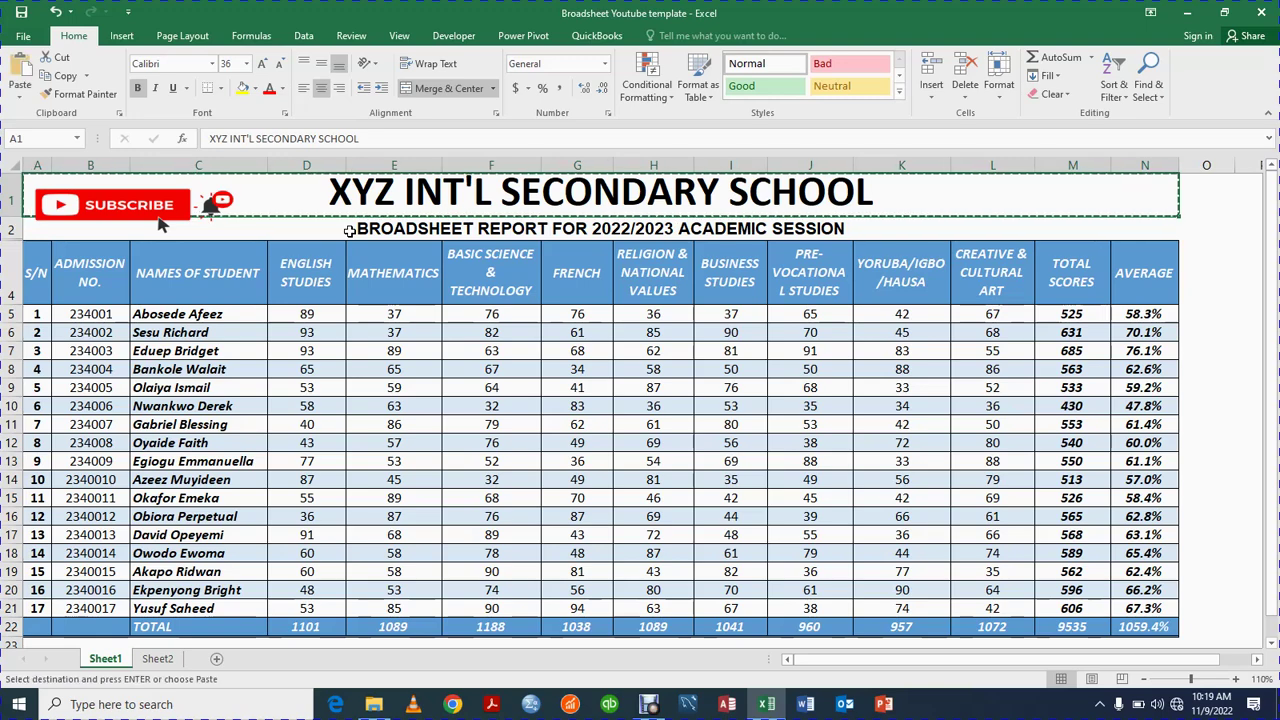
left_click(158, 659)
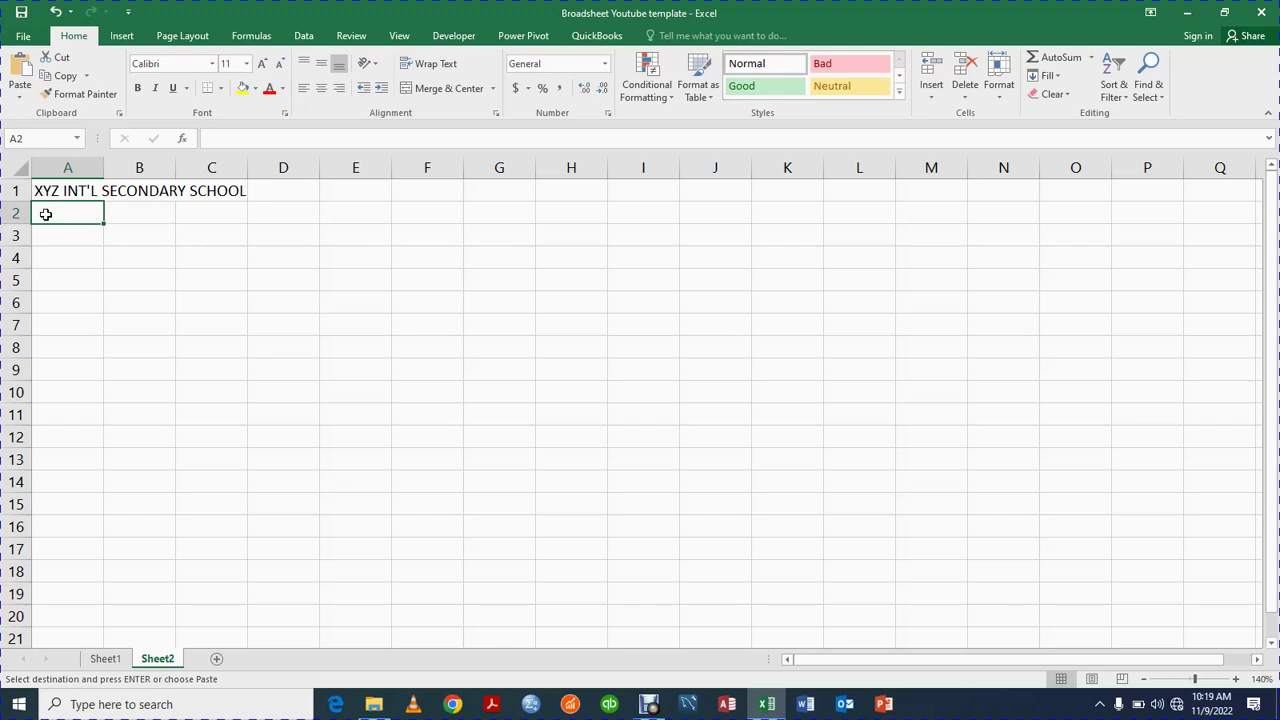
key("ctrl+alt+v")
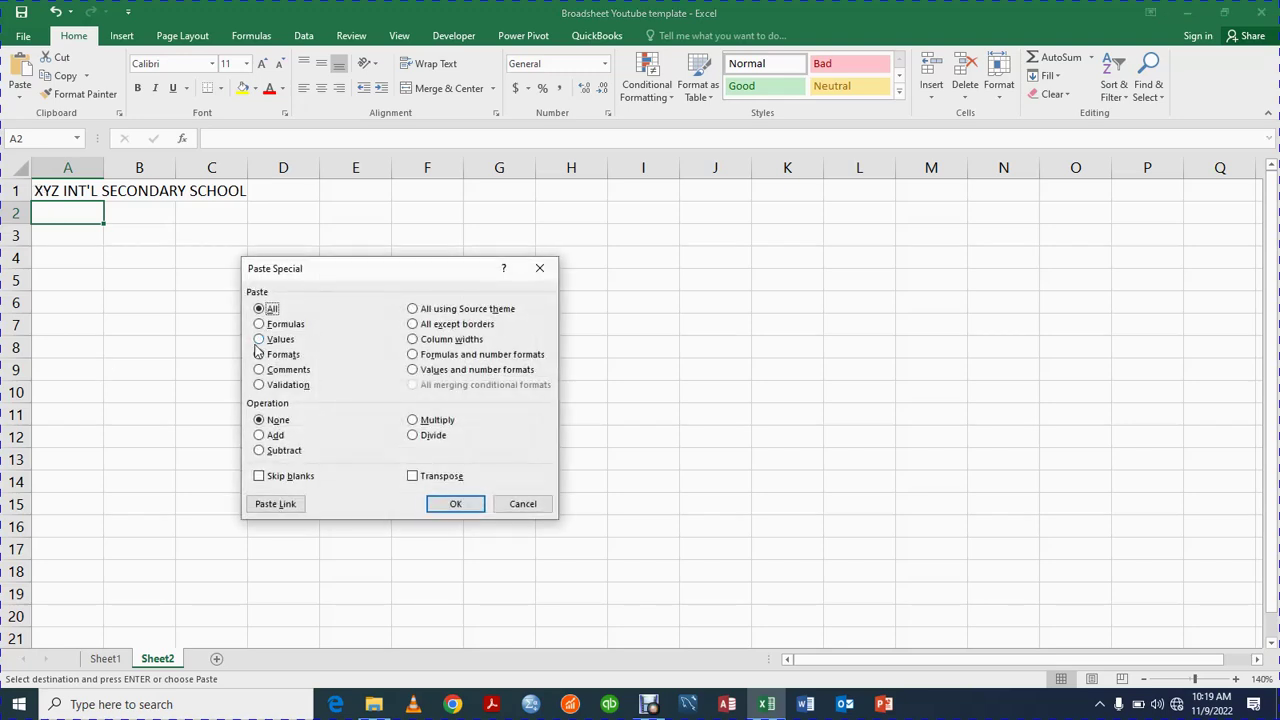
left_click(258, 340)
left_click(453, 503)
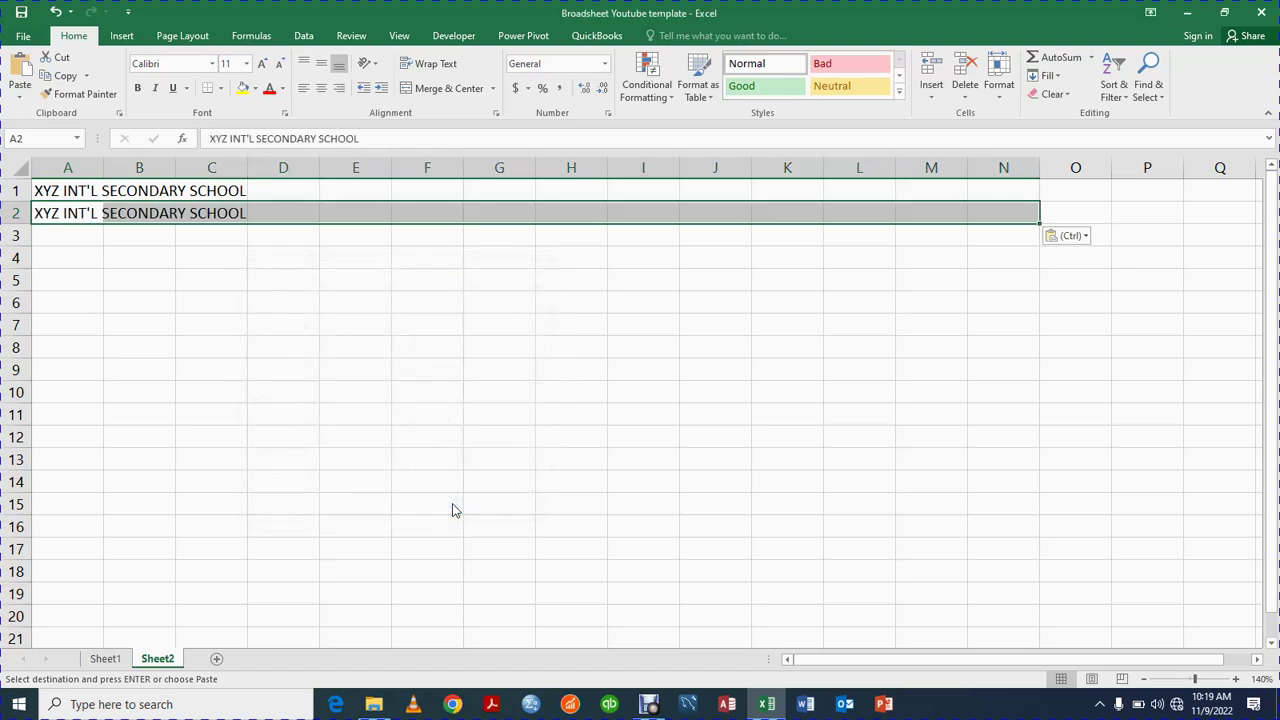
left_click(280, 461)
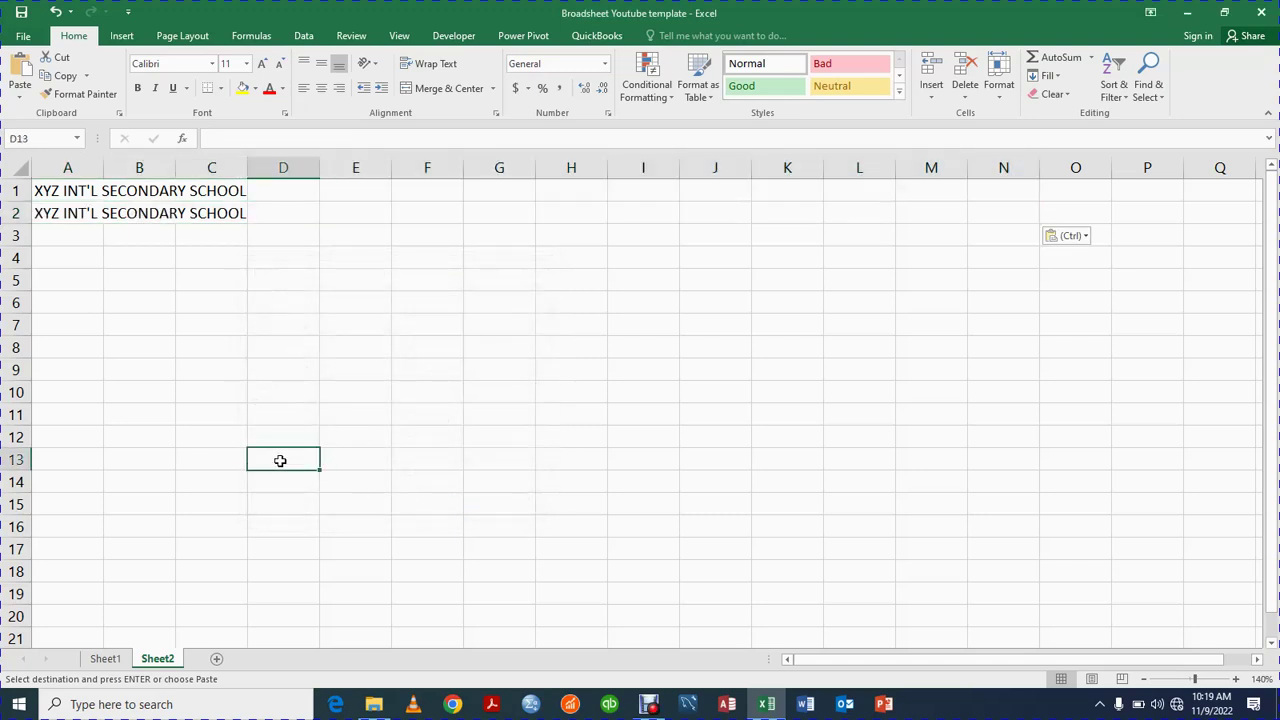
left_click(47, 212)
key("Delete")
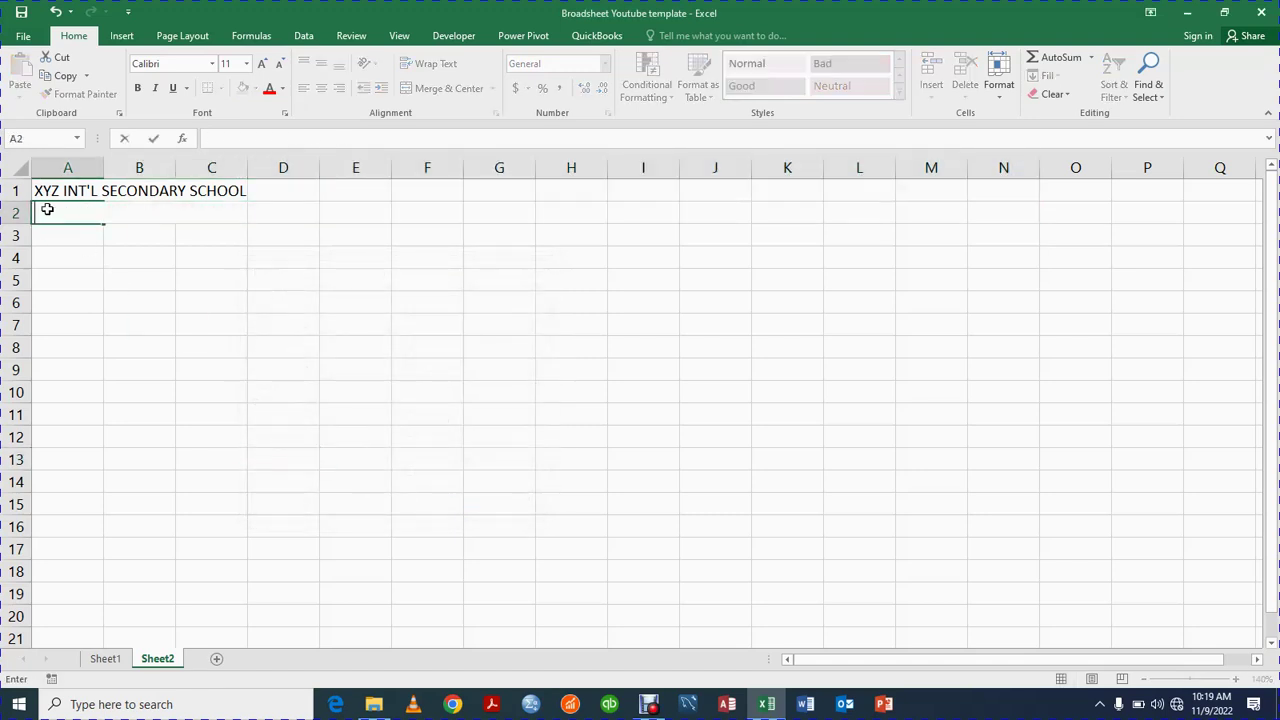
Step: Enter "BROADSHEET REPORT FOR 2022/2023" in cell A2 of Sheet2
left_click(52, 318)
left_click(47, 214)
type("b")
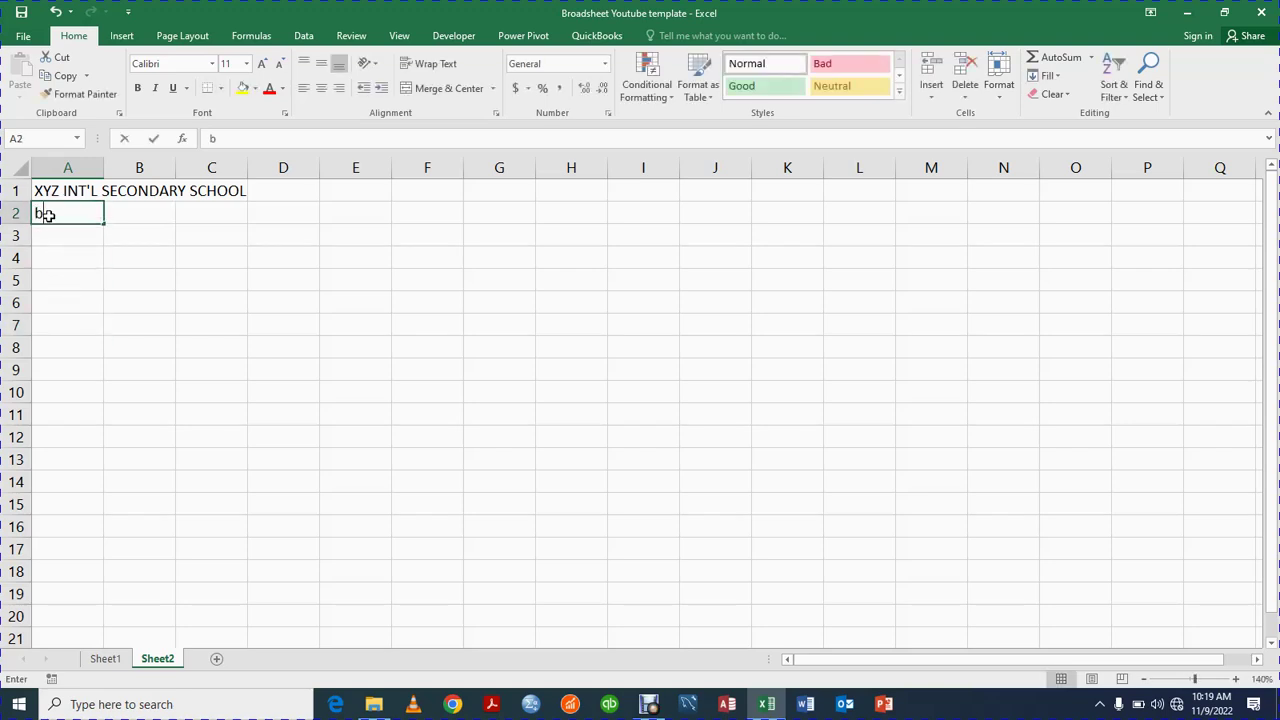
key("BackSpace")
key("BackSpace")
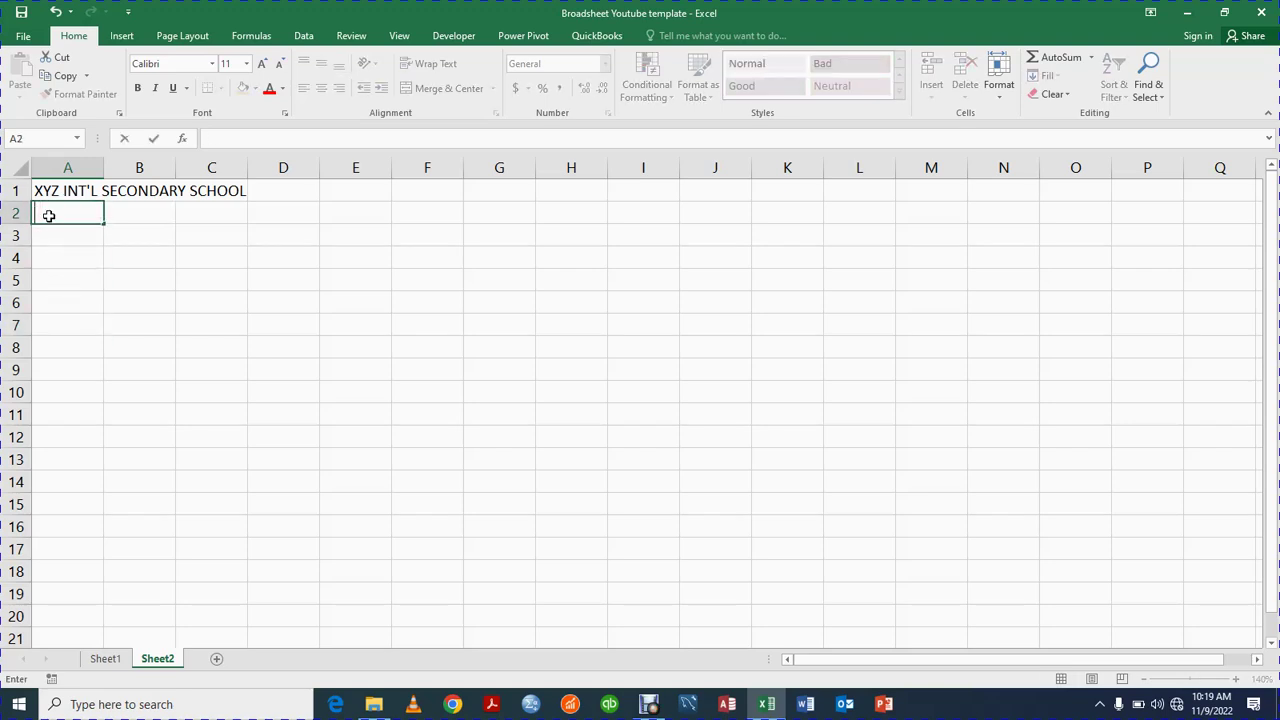
type("BROADSHEET REPORT FOR")
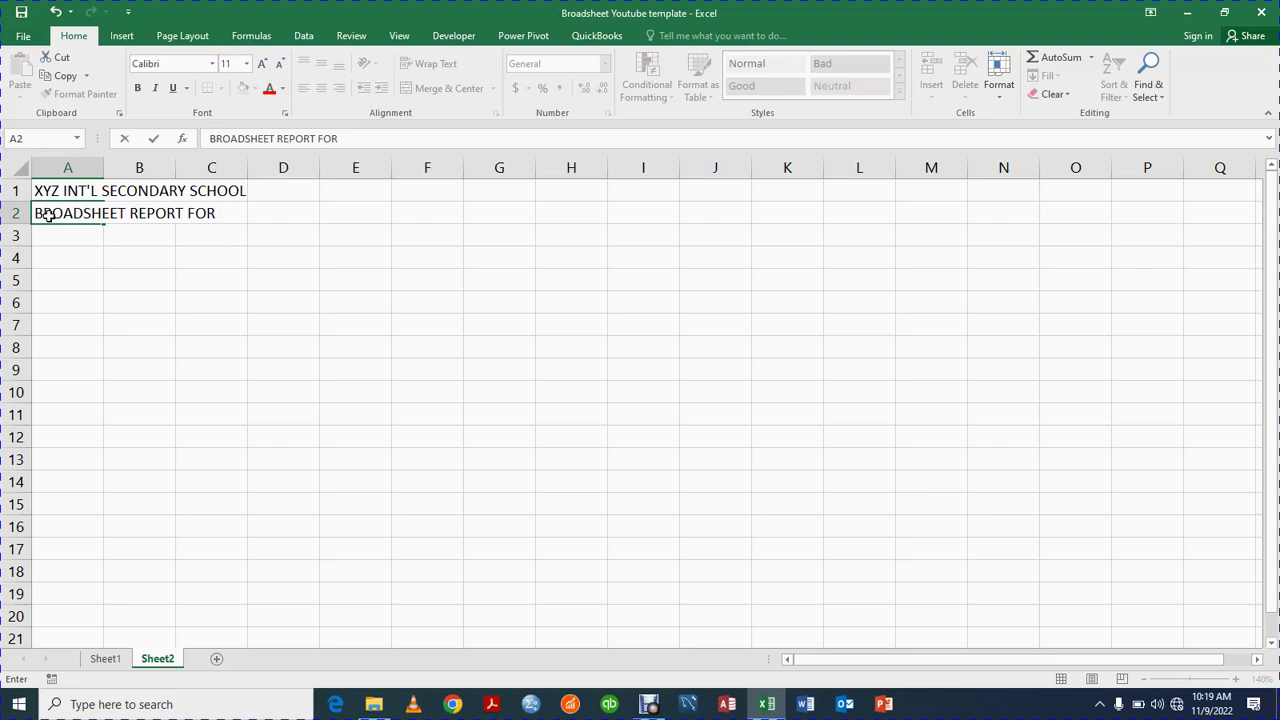
type(" 2022/2023")
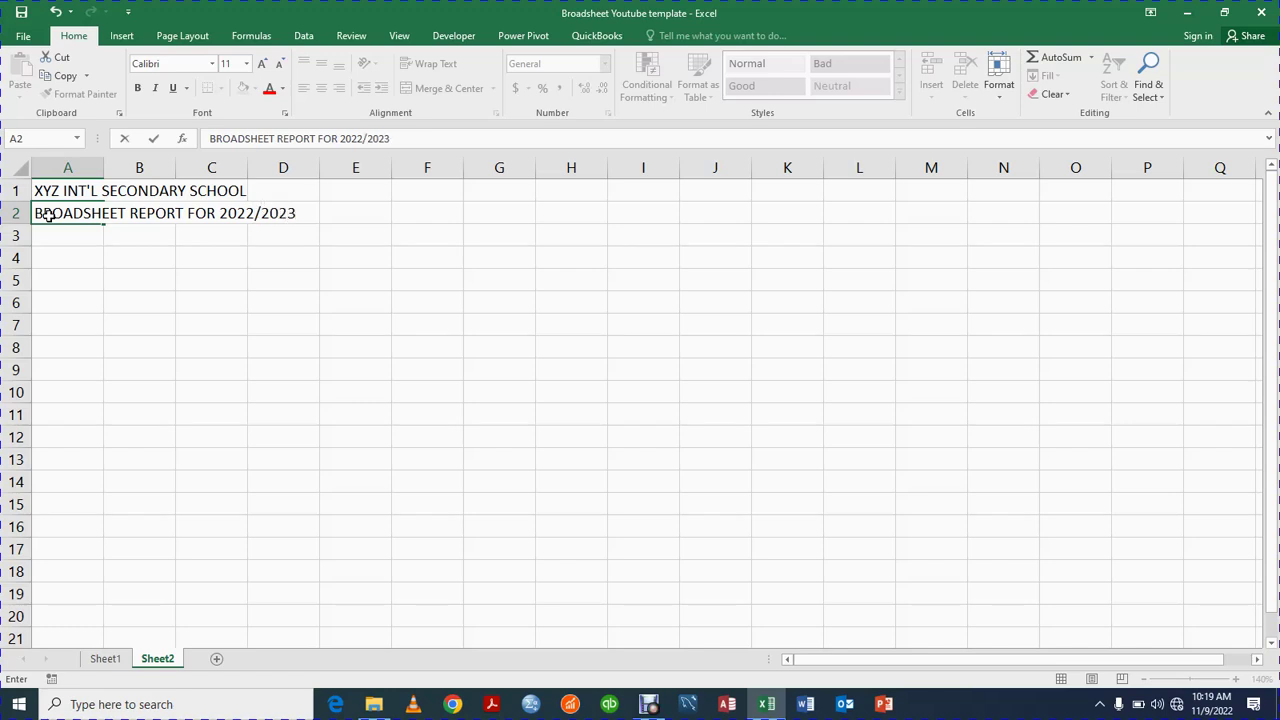
key("Return")
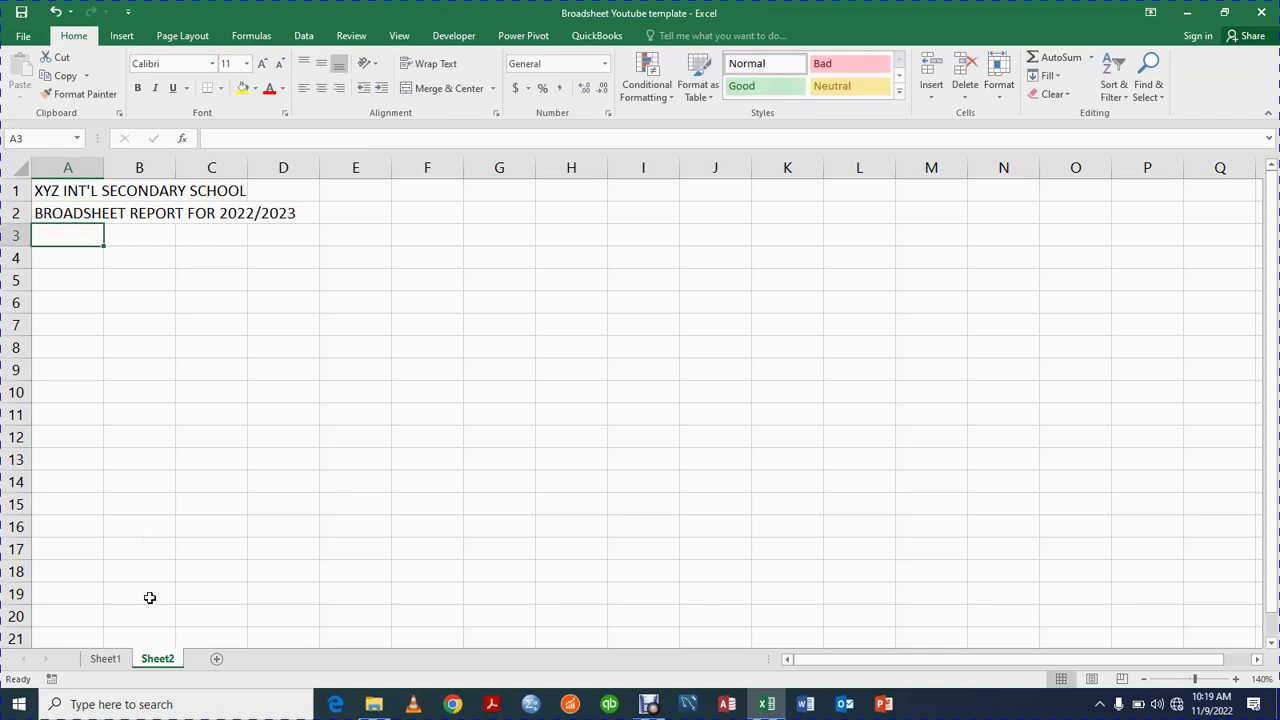
Step: Check the subtitle wording on Sheet1 and append "ACADEMIC SESSION" to the text in cell A2 of Sheet2
left_click(113, 660)
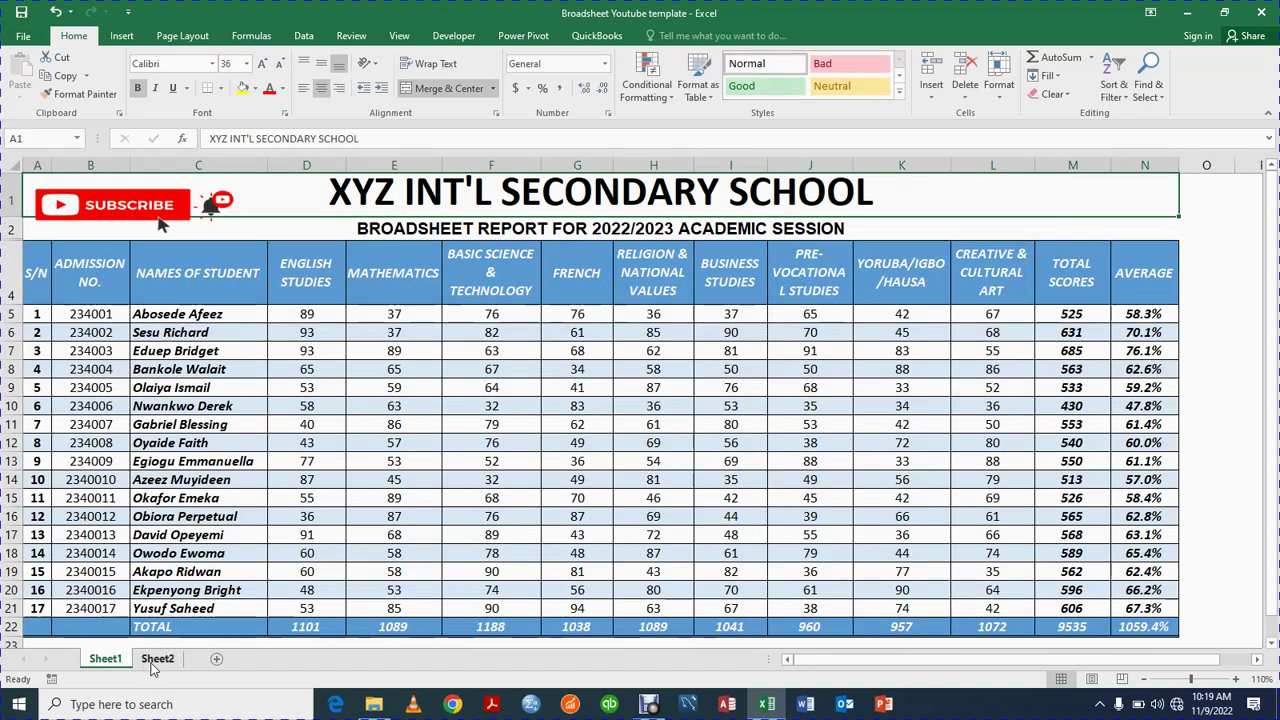
left_click(156, 660)
left_click(36, 214)
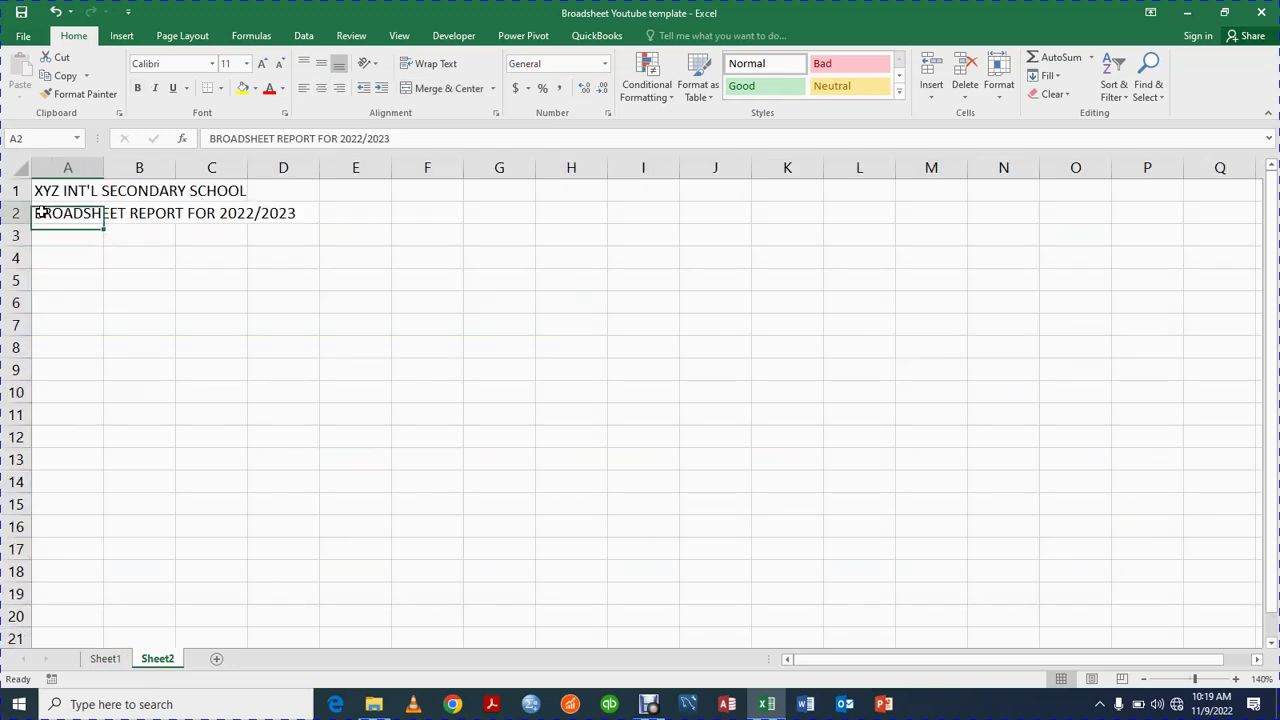
left_click(397, 141)
type("ACADE")
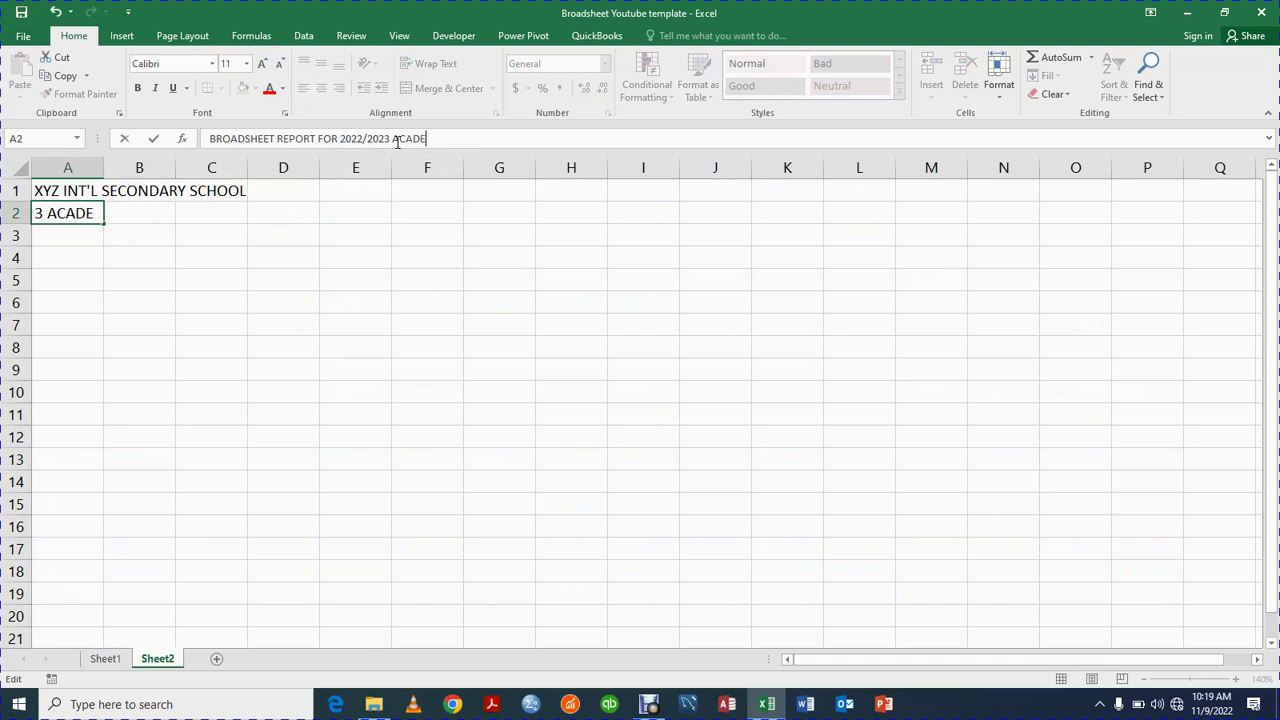
type("MIC SE")
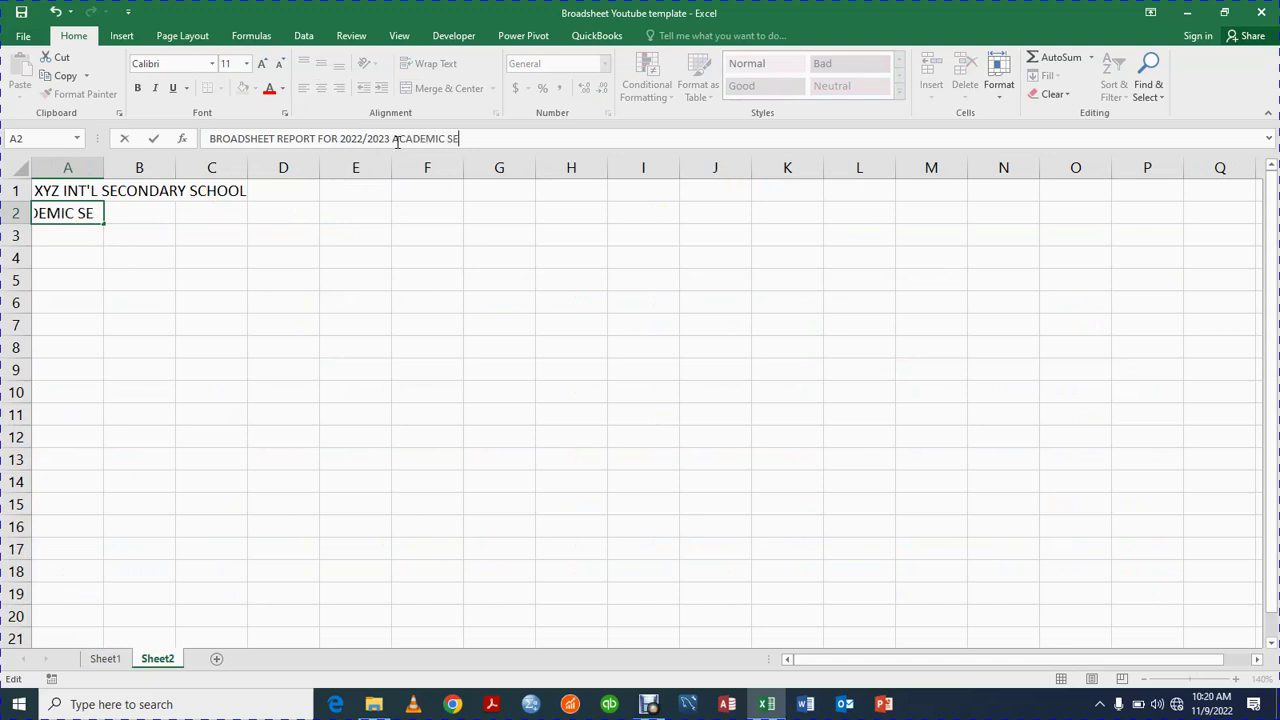
type("SSION")
key("Return")
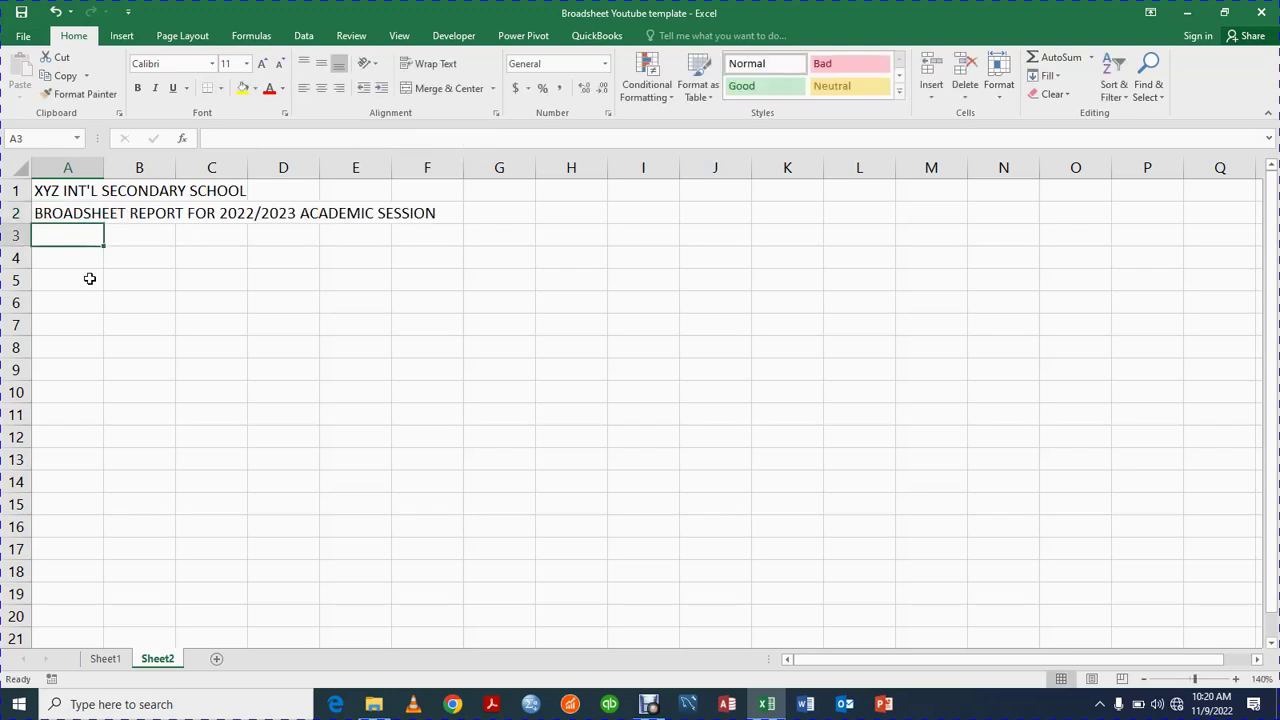
Step: Check the title's formatting on Sheet1 and make the school name in cell A1 of Sheet2 bold at font size 20
left_click(105, 658)
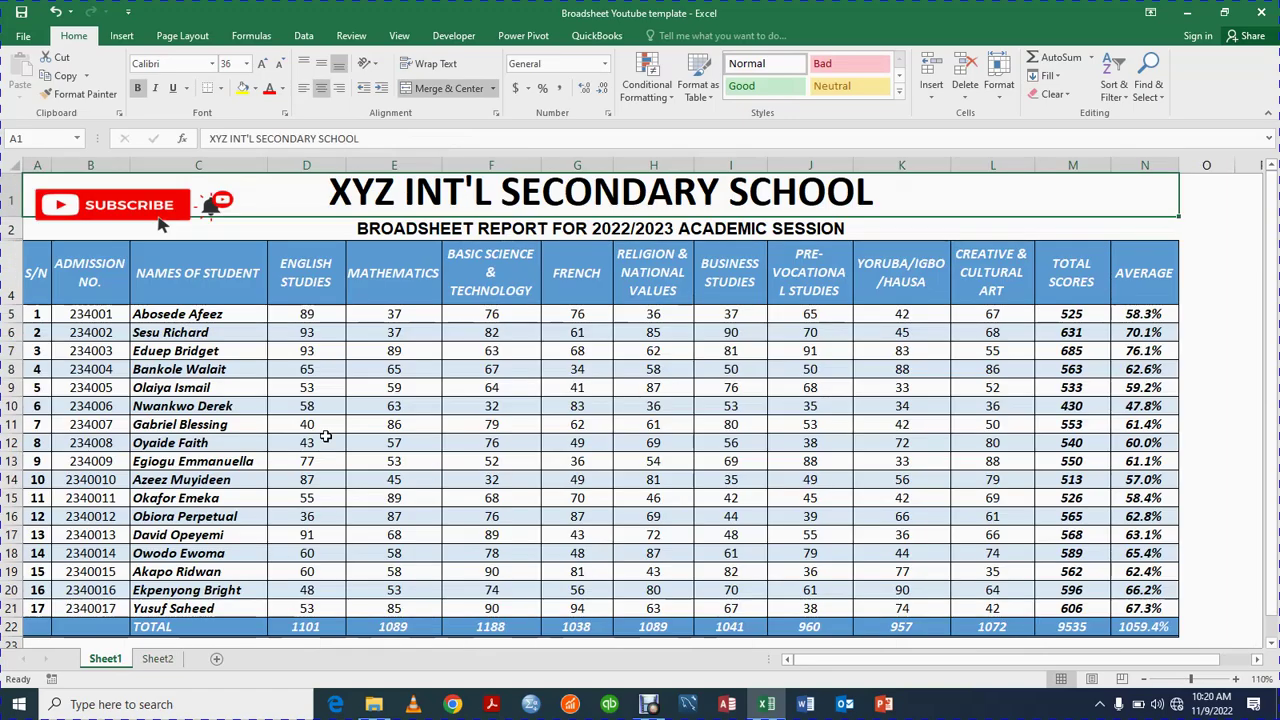
left_click(160, 662)
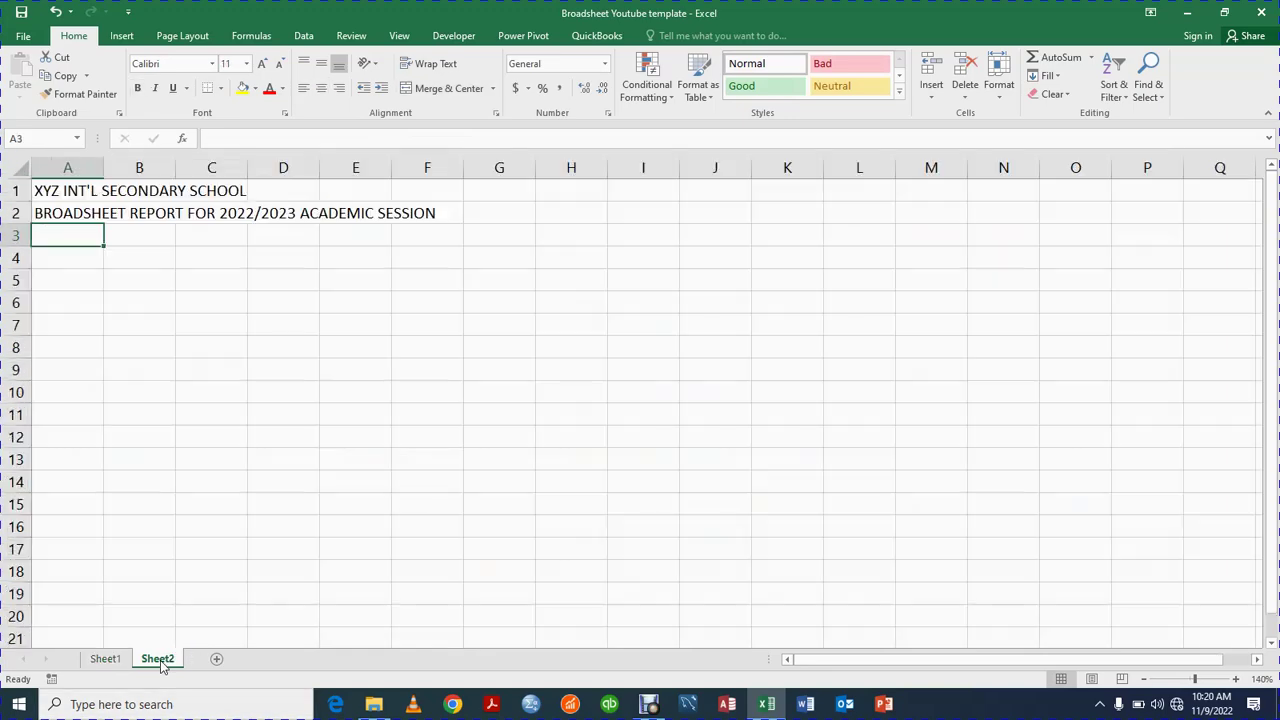
left_click(58, 195)
left_click(138, 88)
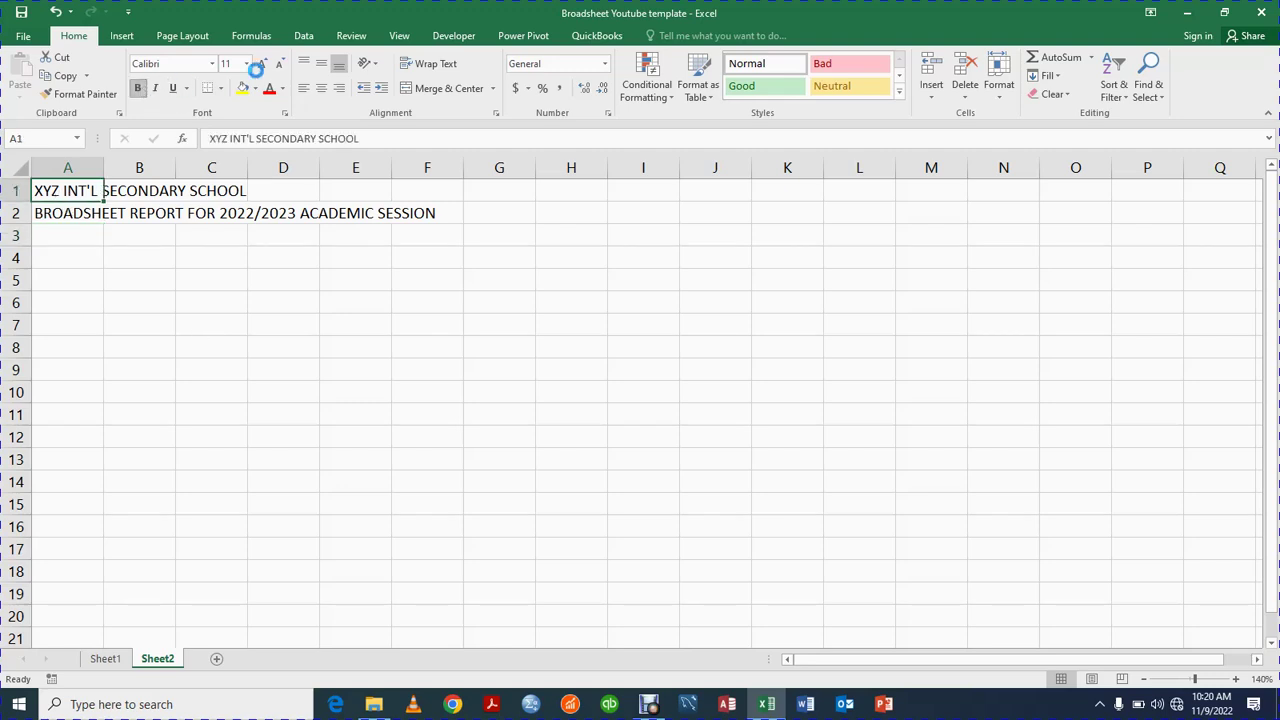
left_click(262, 66)
left_click(262, 66)
left_click(262, 66)
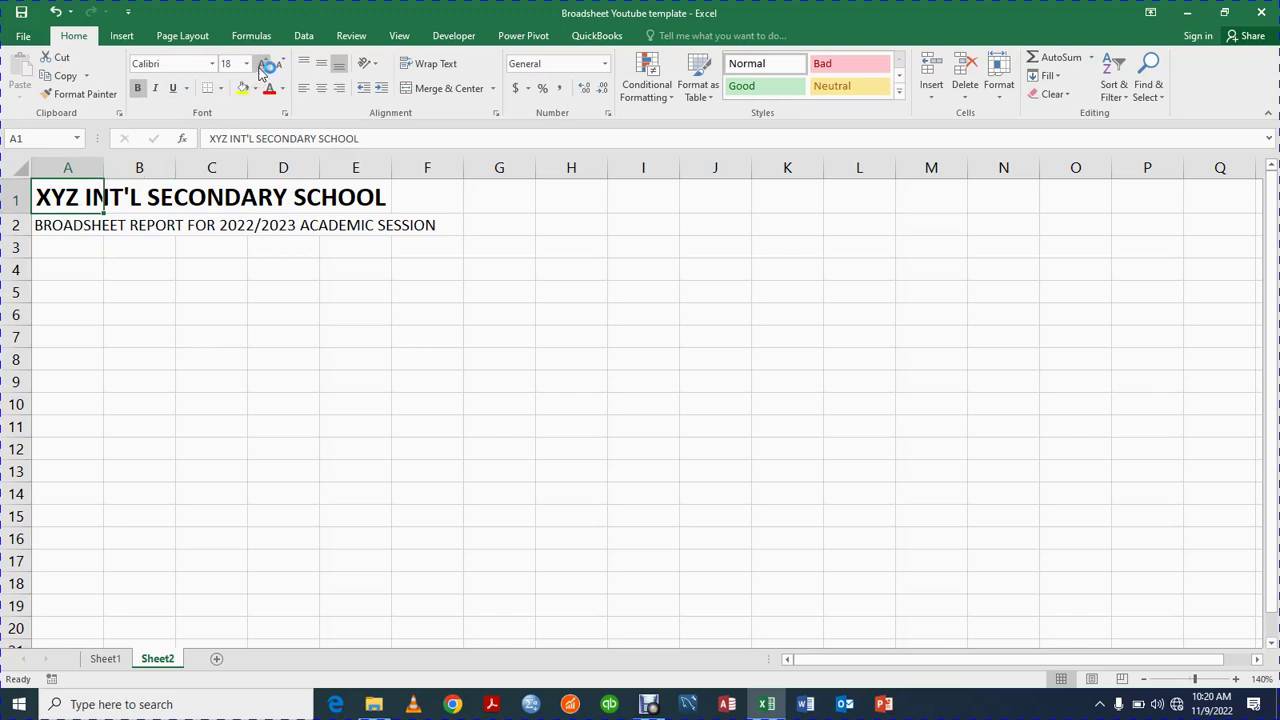
left_click(262, 66)
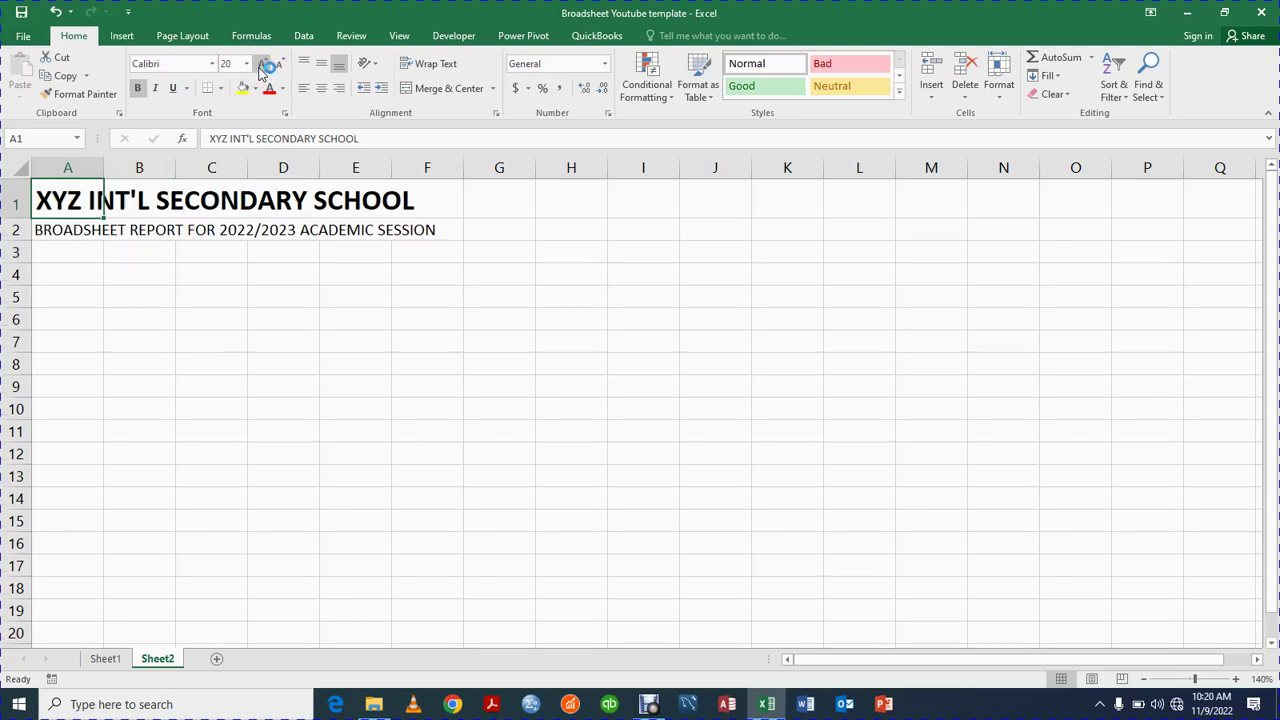
Step: Make the broadsheet subtitle in cell A2 bold at font size 12
left_click(66, 231)
left_click(260, 66)
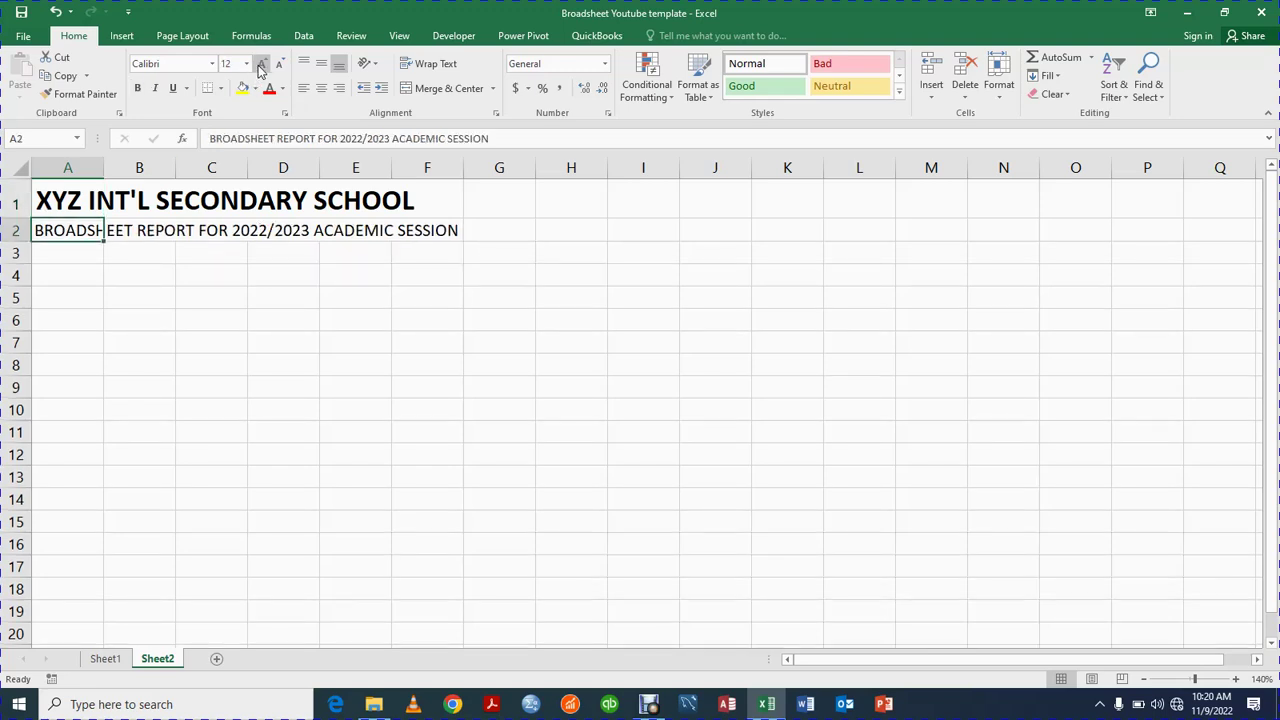
left_click(140, 88)
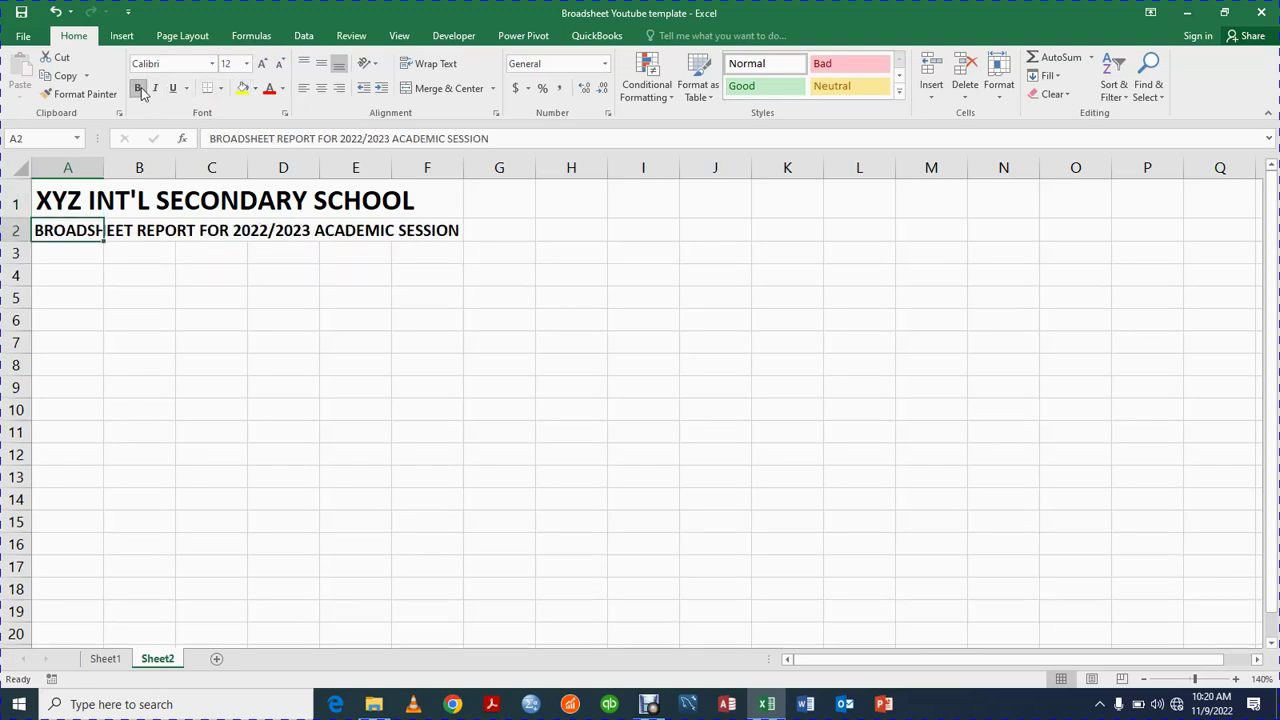
left_click(155, 88)
left_click(155, 88)
Step: Check the column headers on Sheet1 and enter "S/N" in A3 and "NAMES OF STUDENTS" in B3 of Sheet2
left_click(64, 262)
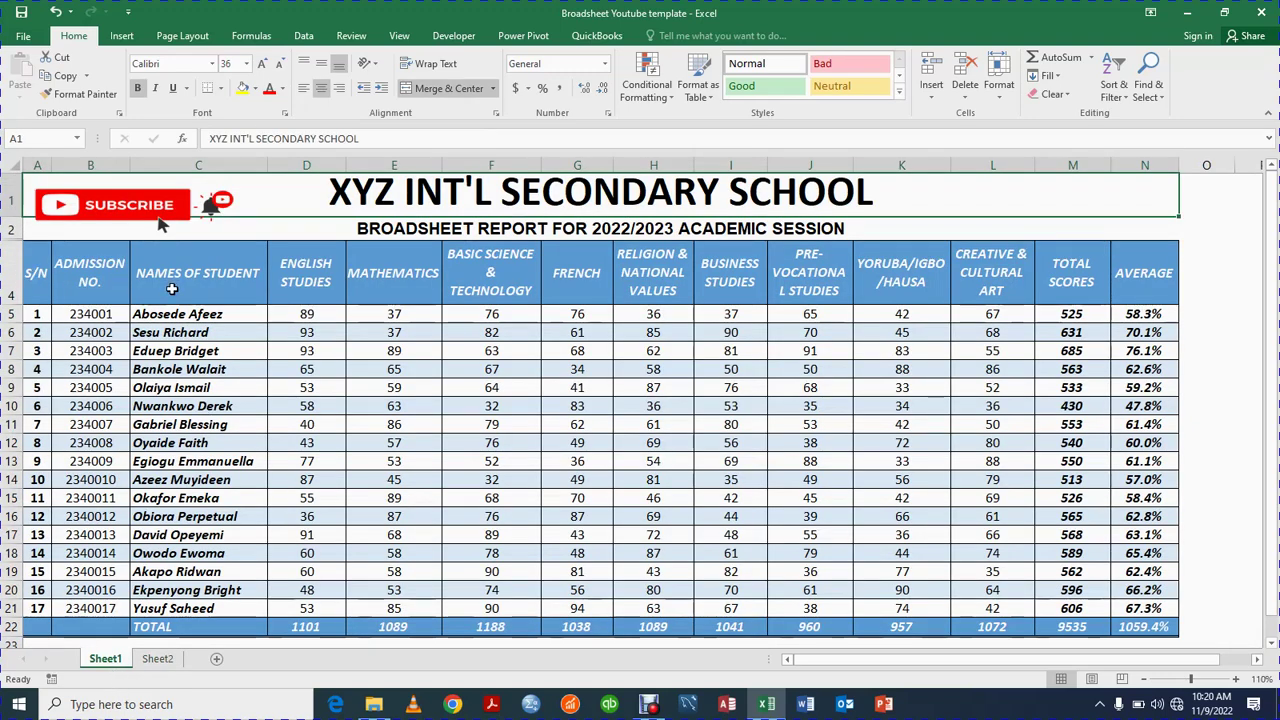
left_click(157, 658)
left_click(105, 425)
left_click(69, 248)
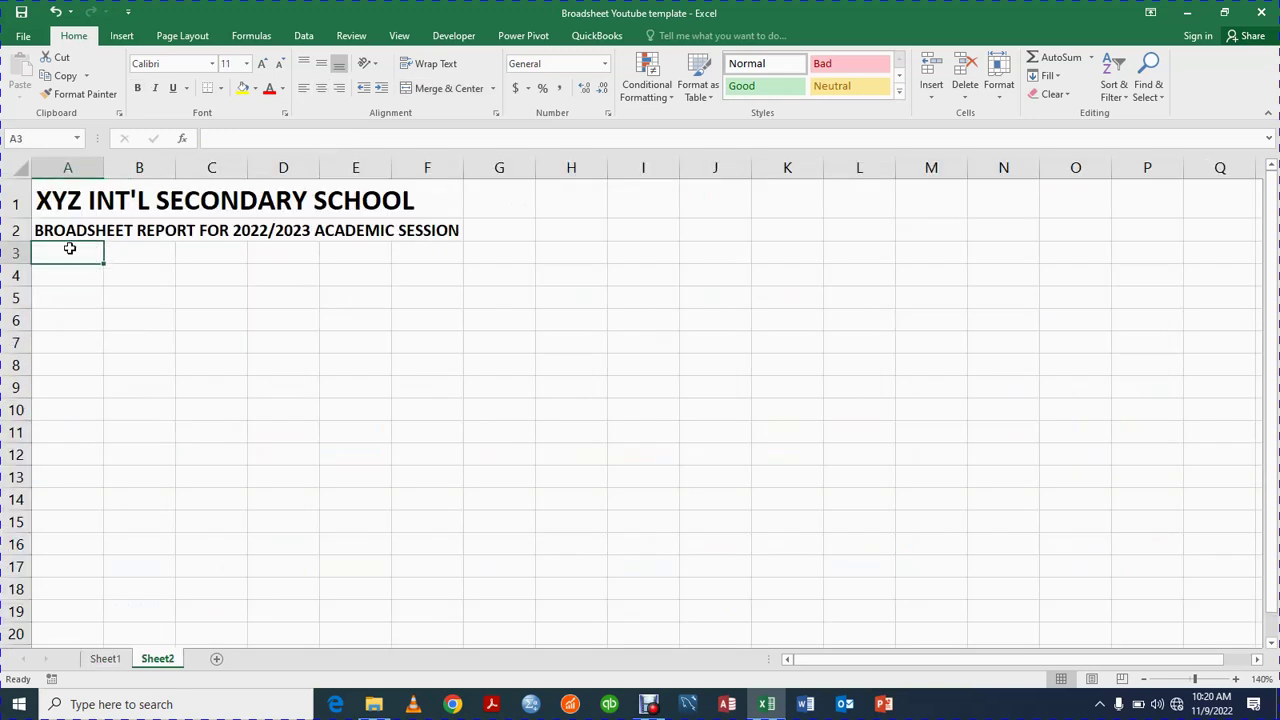
type("S/N")
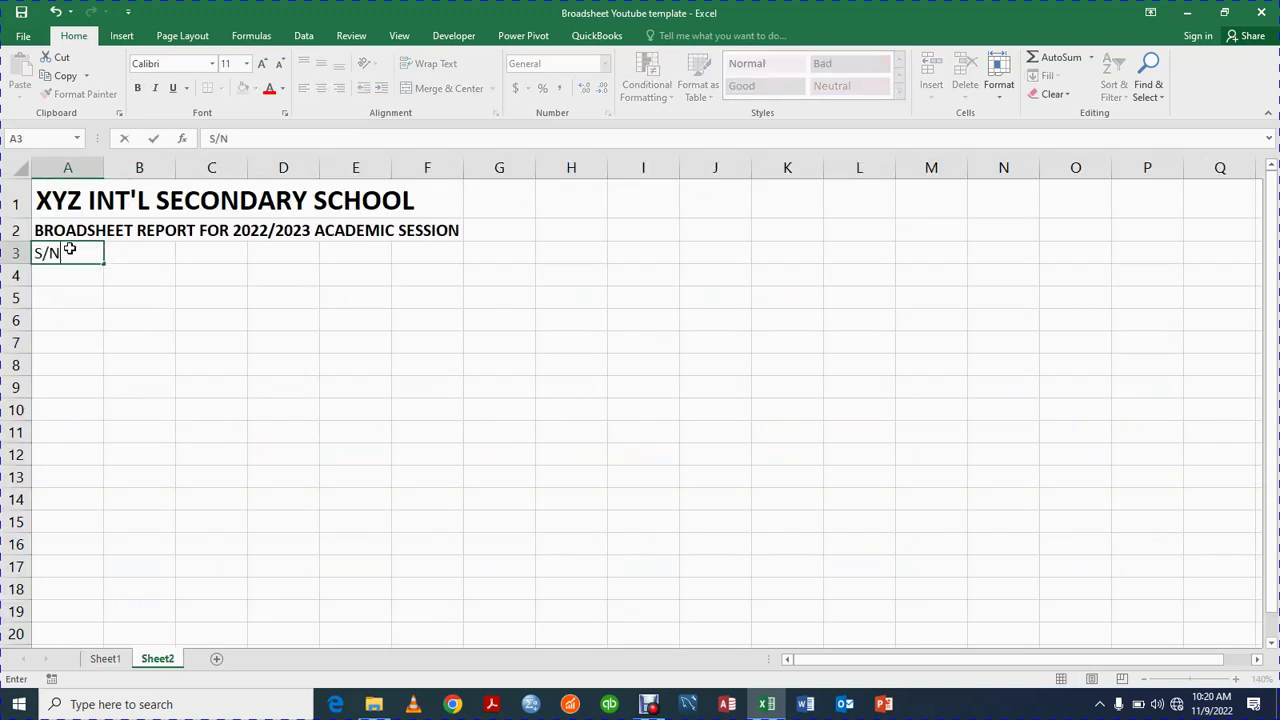
key("Tab")
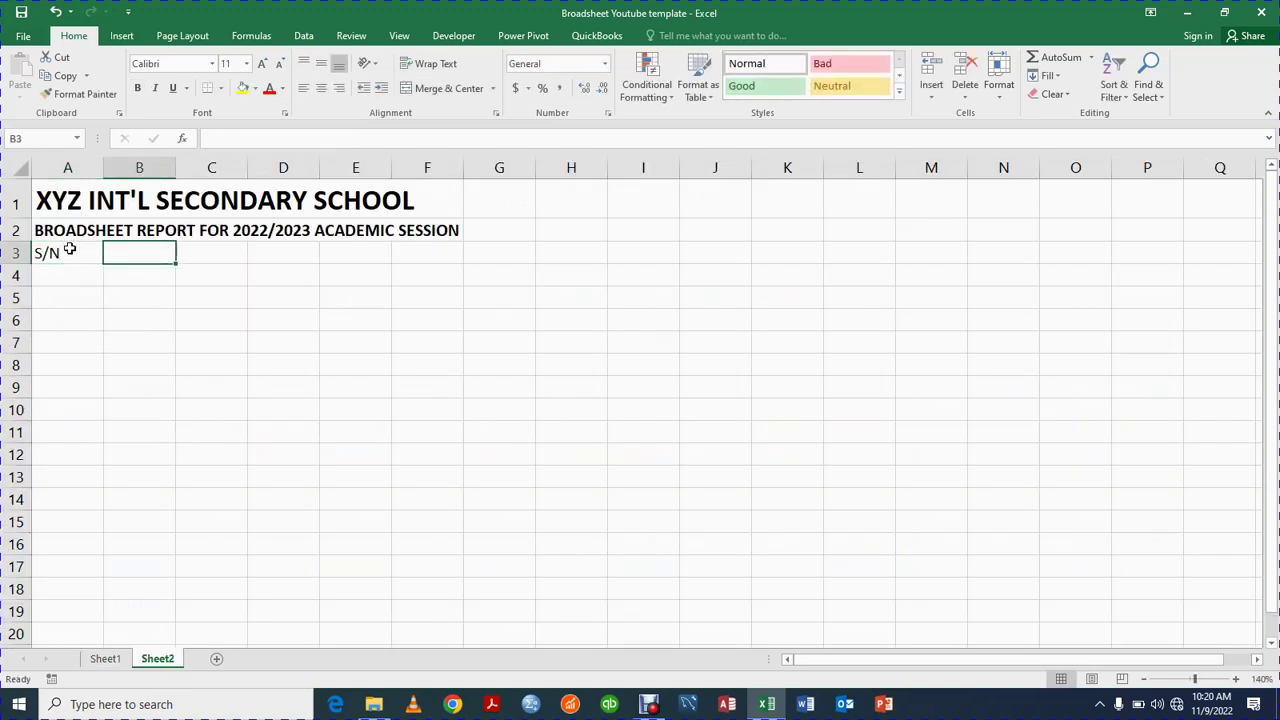
type("NAMES OF STUDENTS")
key("Return")
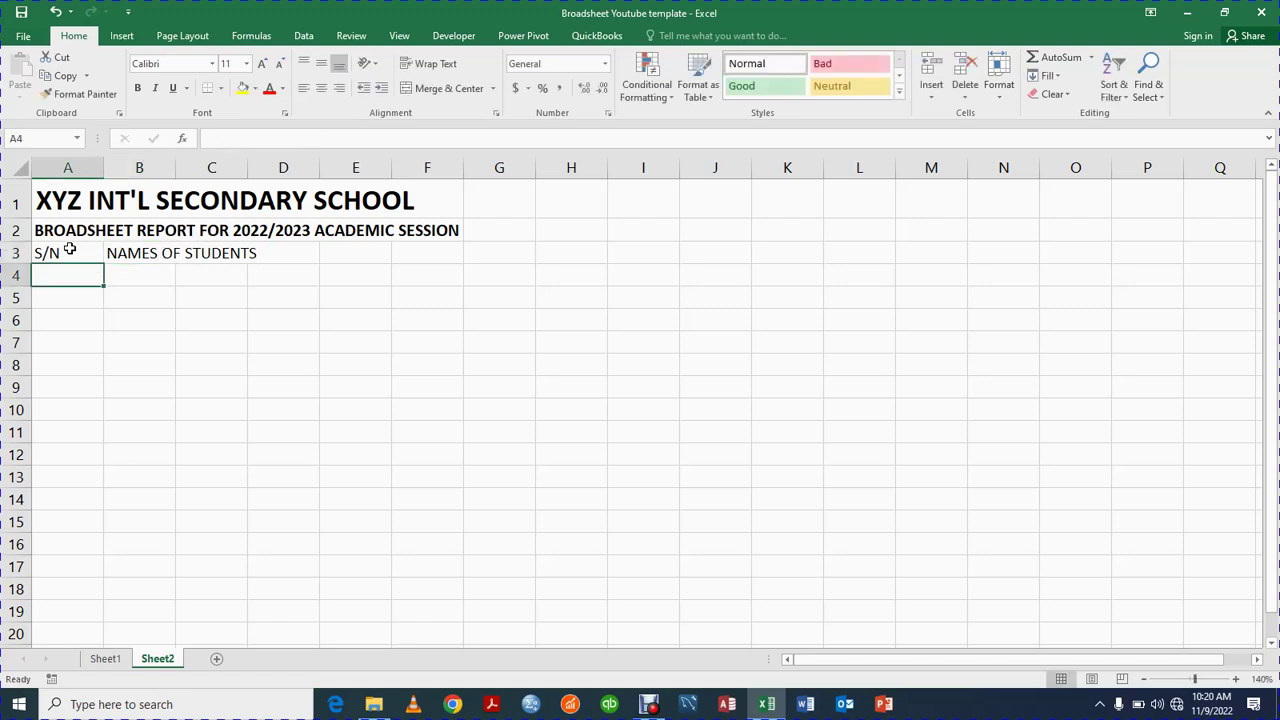
Step: Correct the header in cell B3 to "NAMES OF STUDENT"
left_click(125, 258)
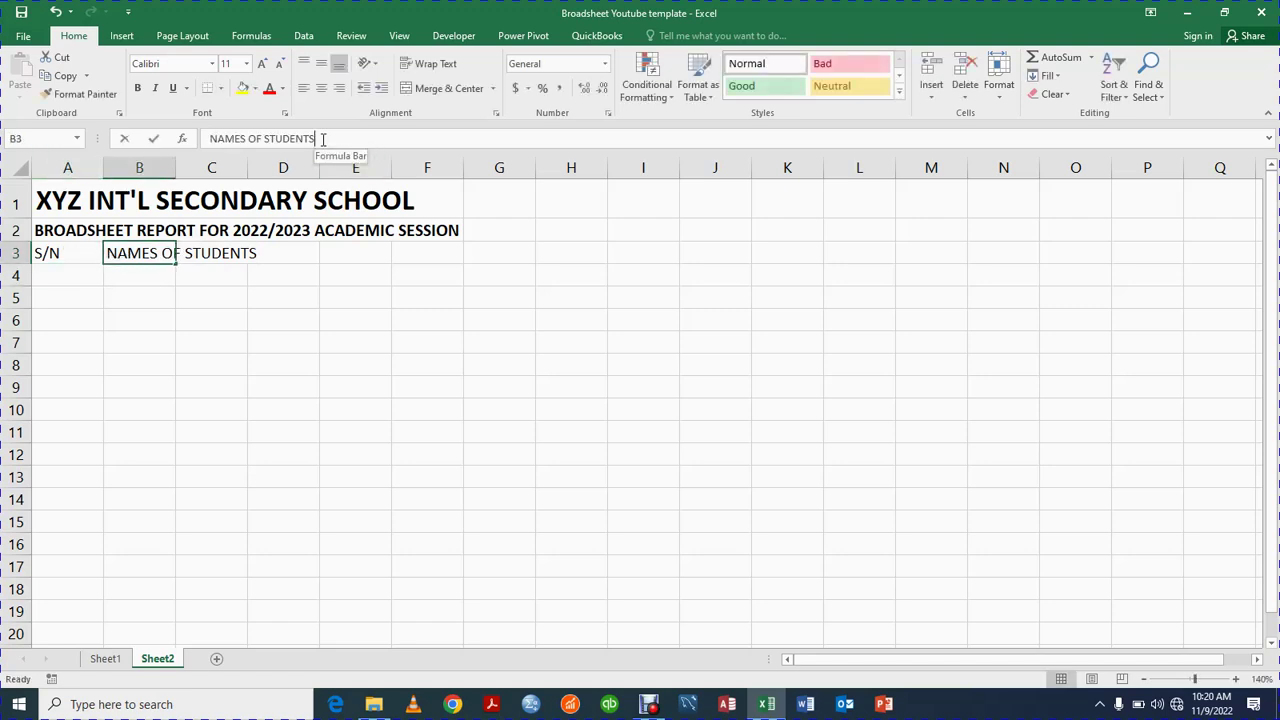
left_click(322, 139)
key("BackSpace")
key("Return")
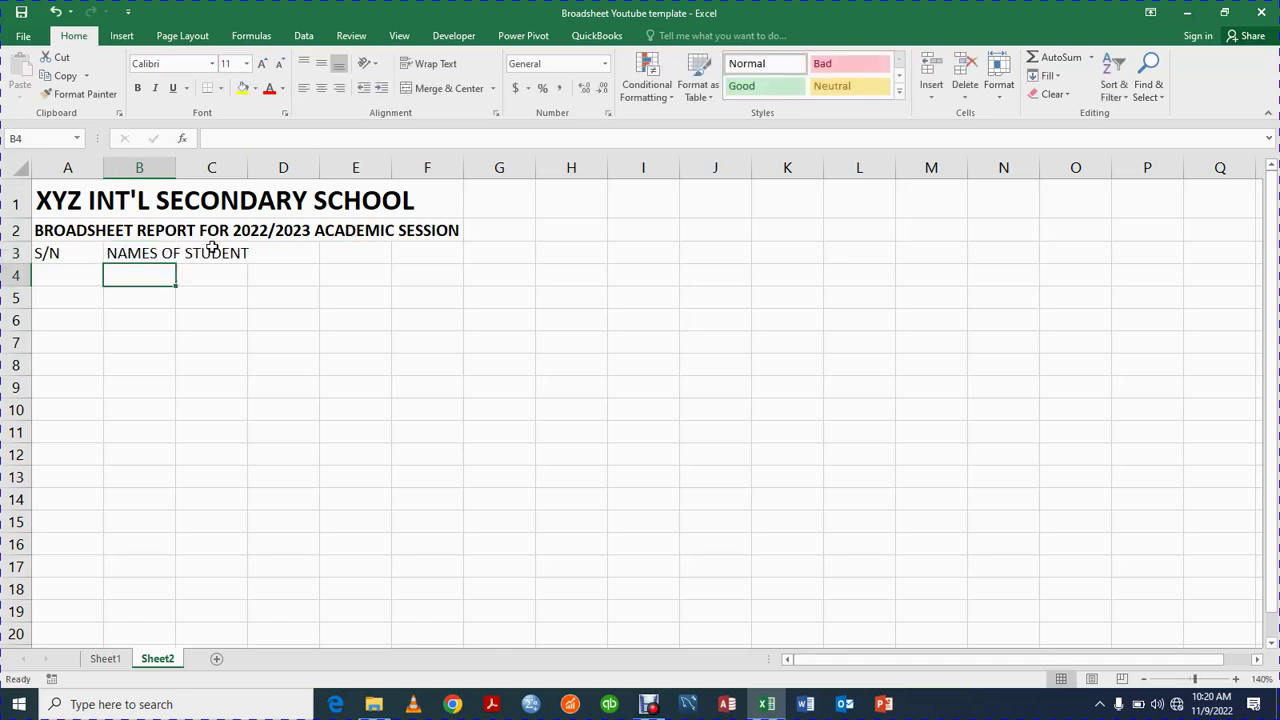
Step: Fit column B to the width of its header and narrow column A to just hold "S/N"
double_click(175, 167)
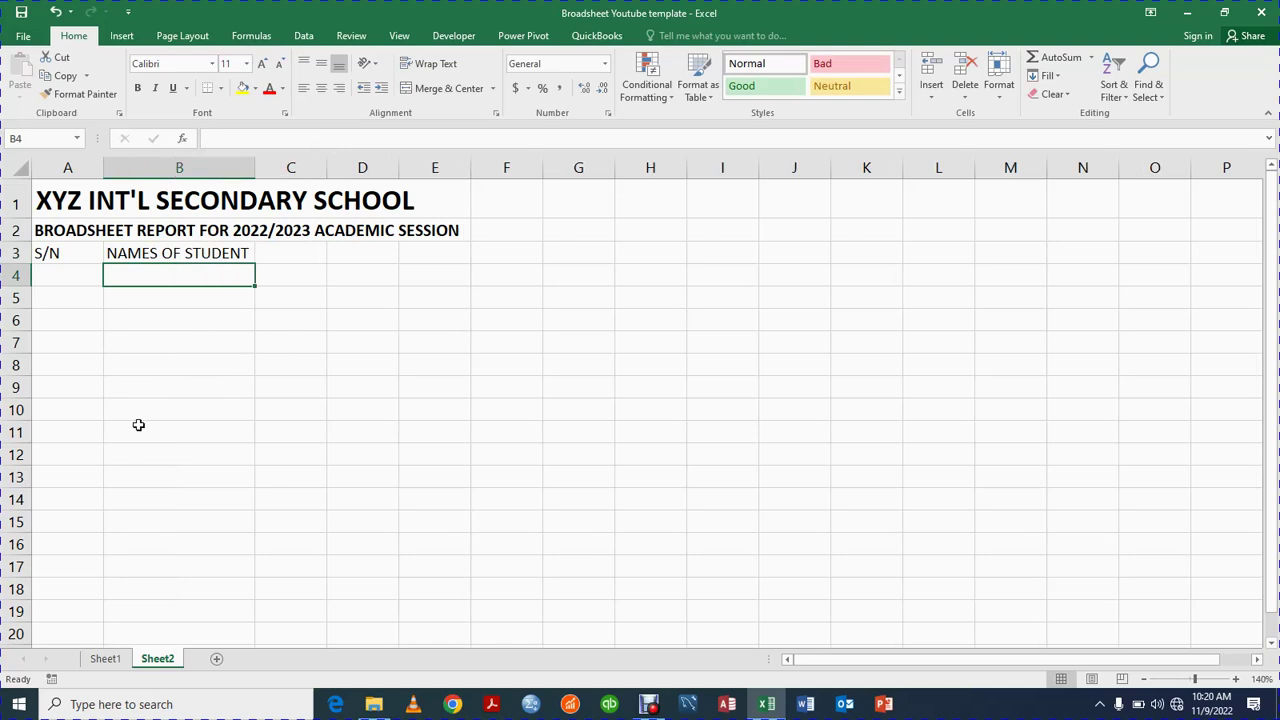
left_click(179, 387)
left_click(192, 365)
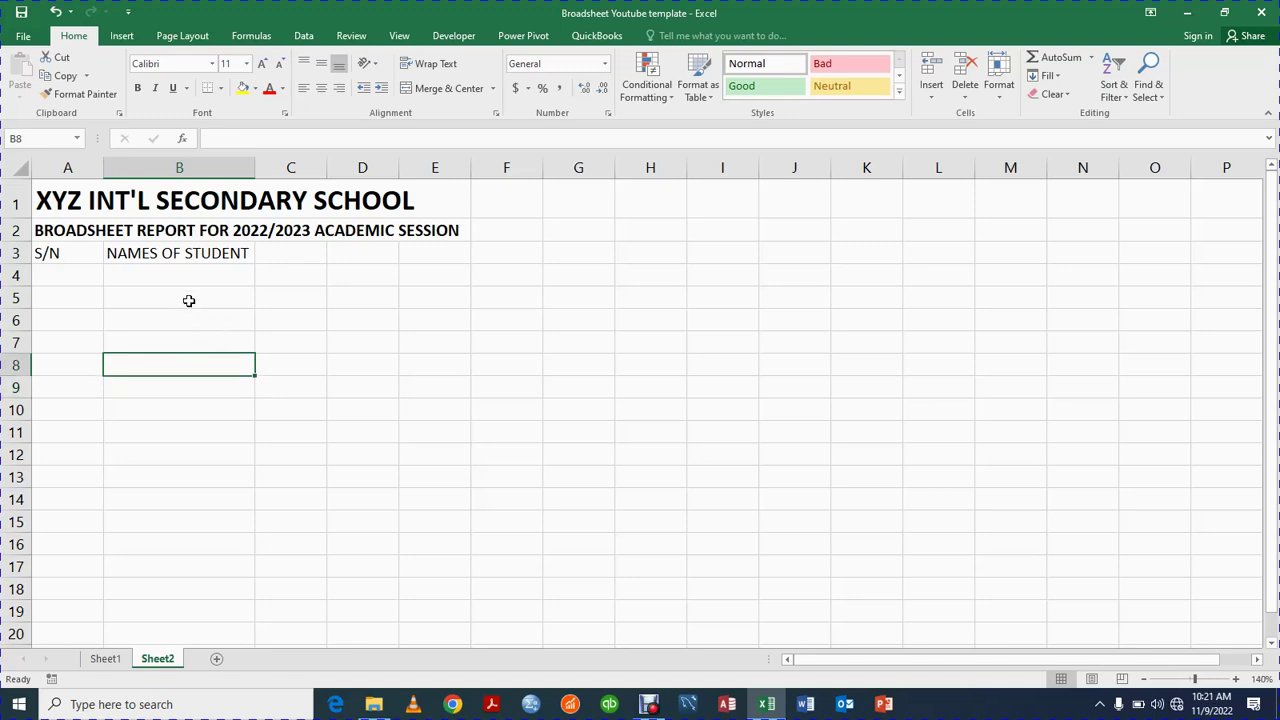
left_click(158, 254)
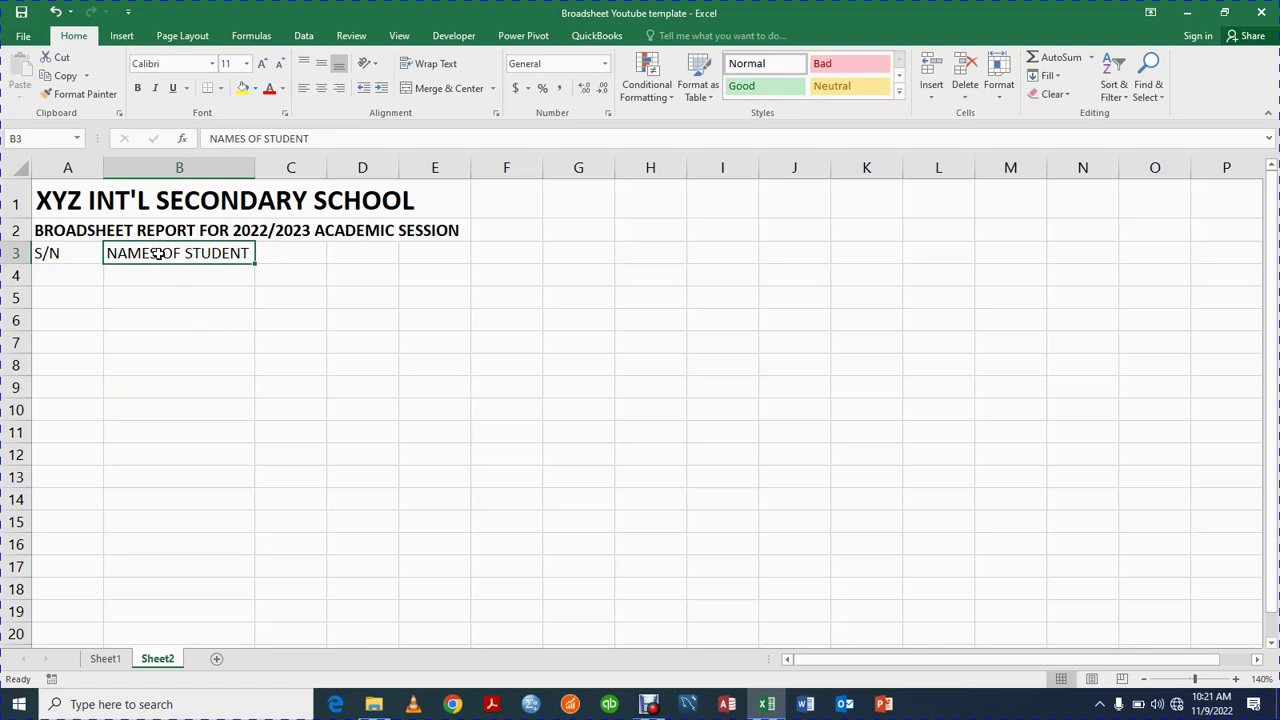
left_click(123, 338)
left_click_drag(102, 169, 65, 169)
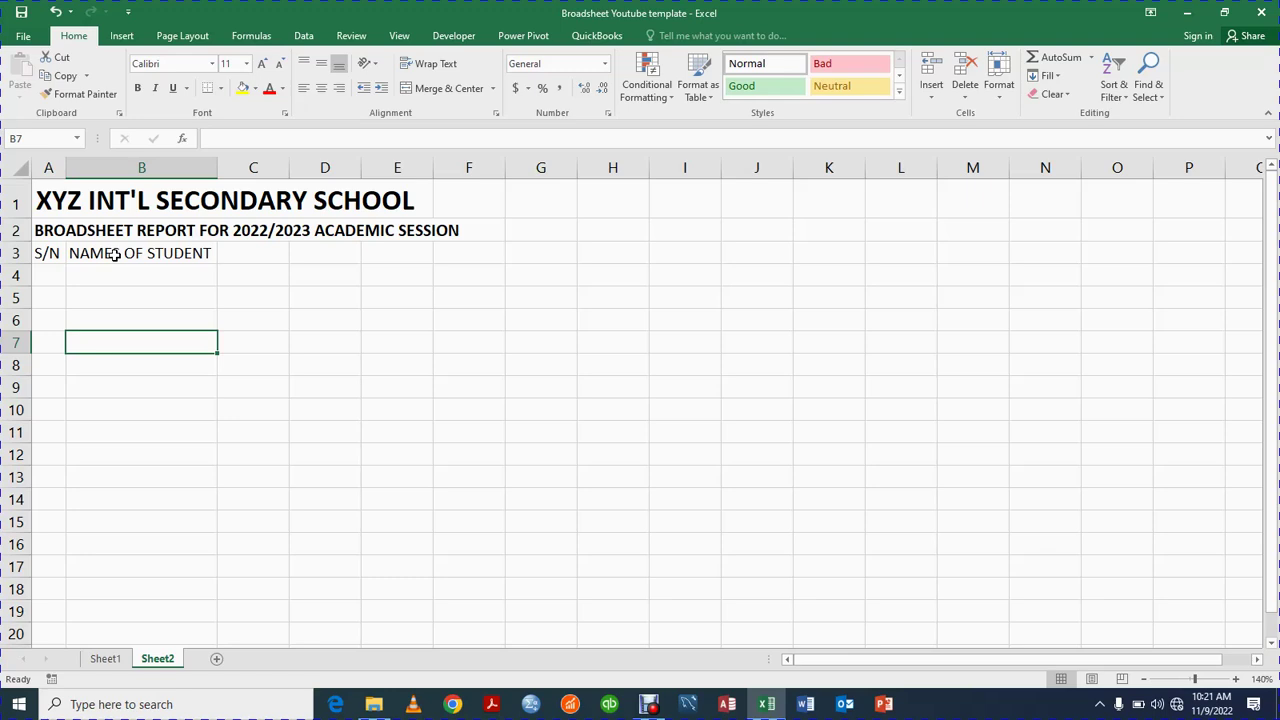
Step: Check the column order on Sheet1 and move the "NAMES OF STUDENT" header from B3 to C3 on Sheet2
left_click(110, 662)
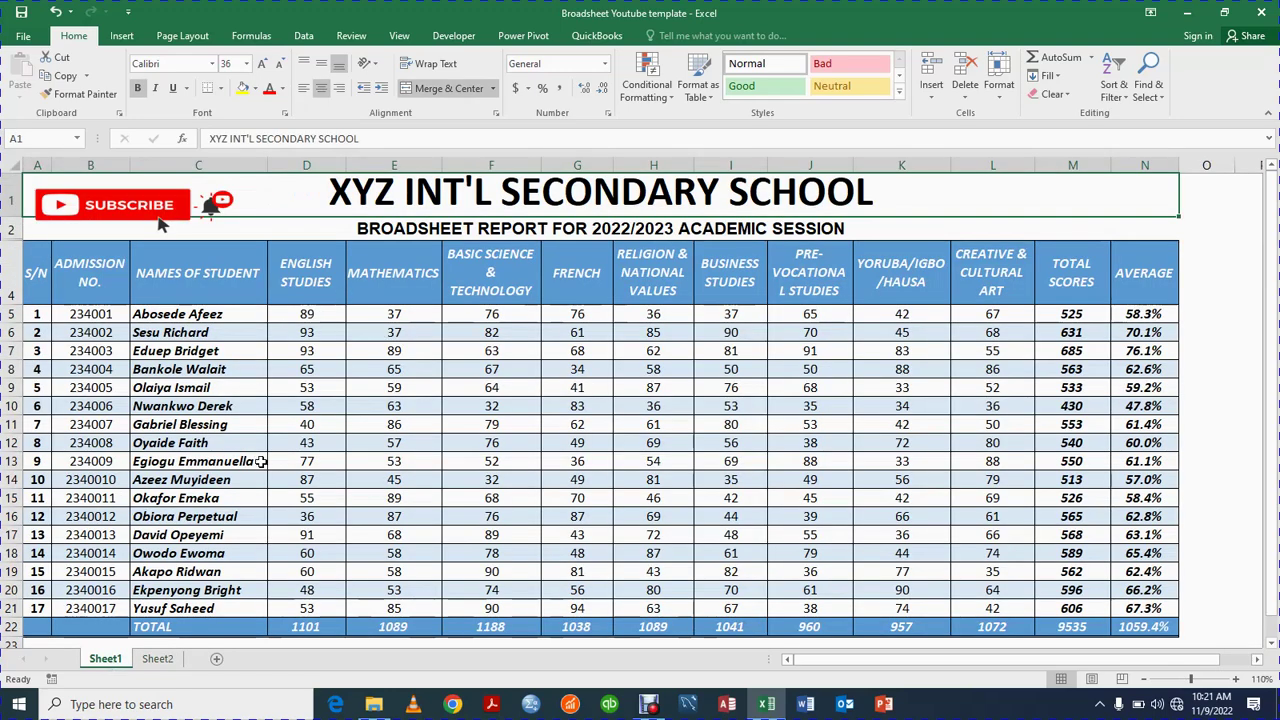
left_click(163, 663)
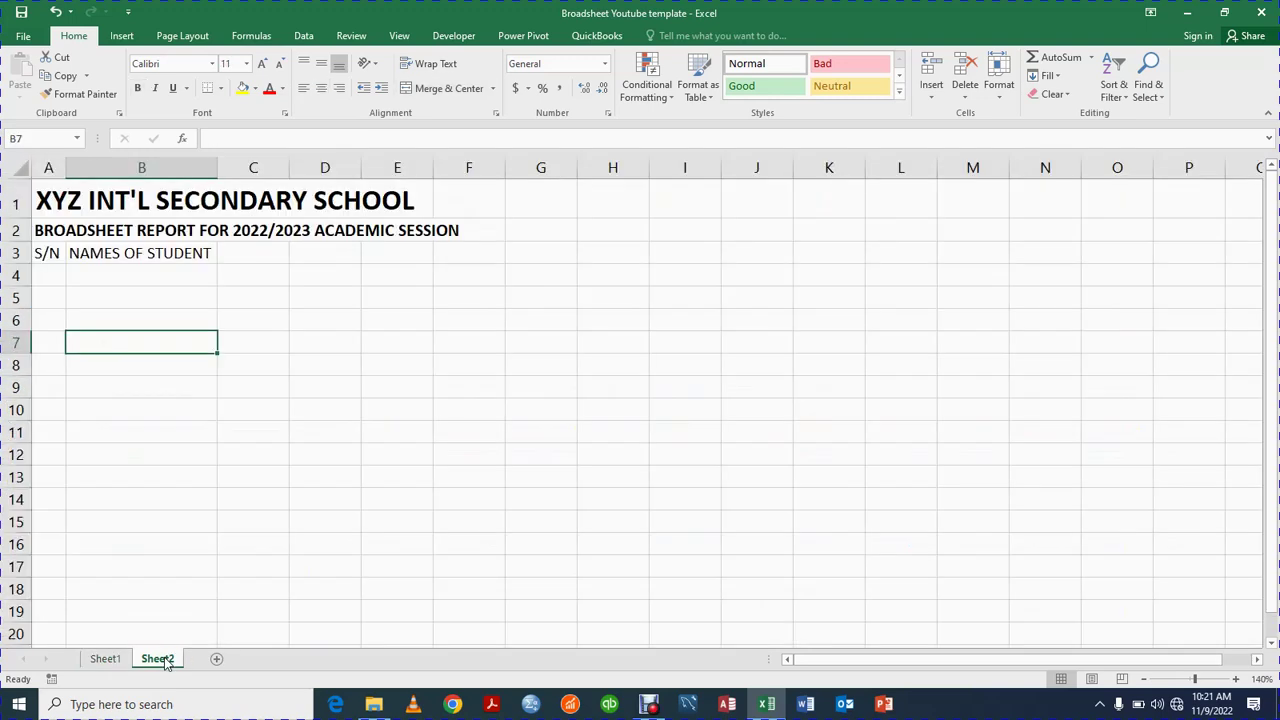
left_click(120, 256)
key("ctrl+c")
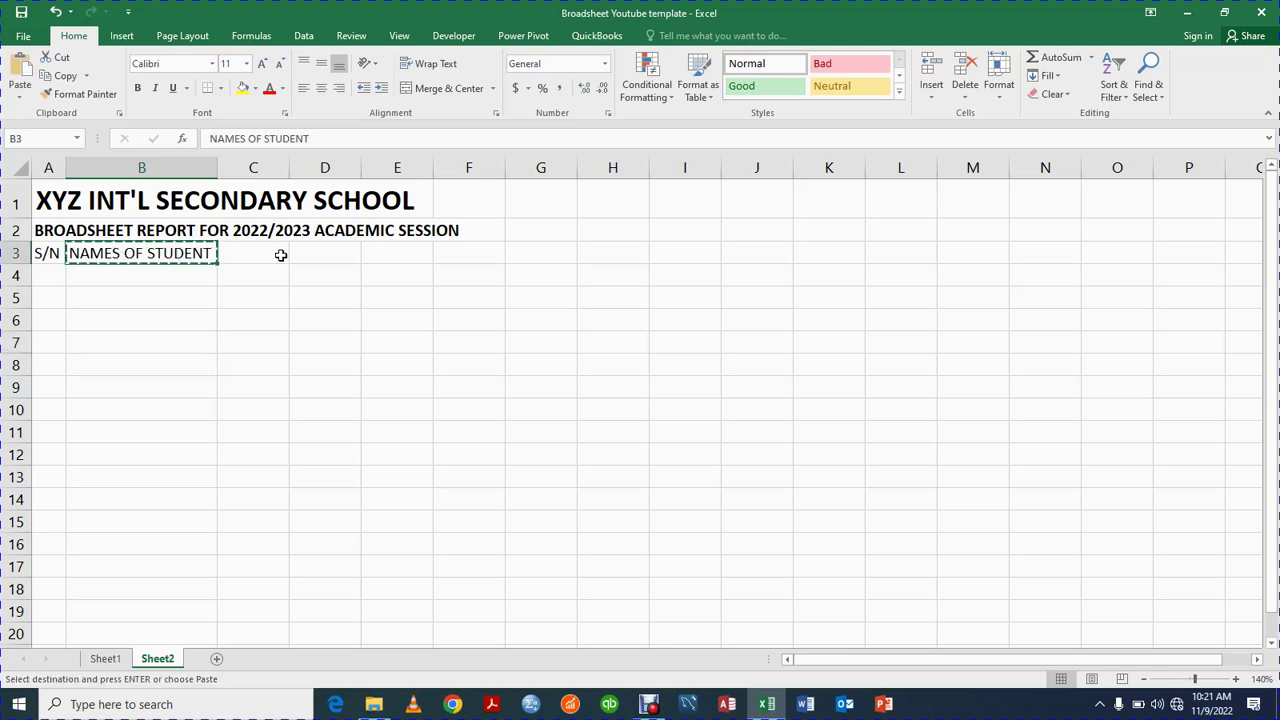
left_click(264, 254)
key("ctrl+v")
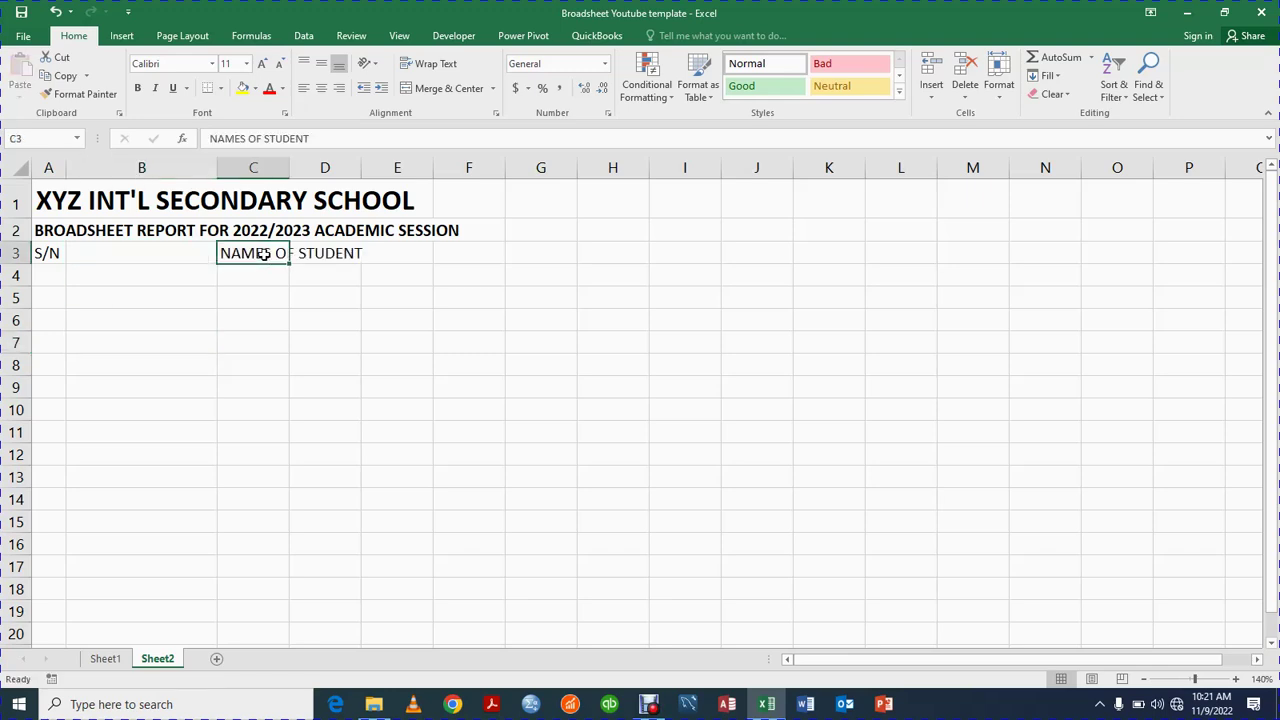
Step: Enter the header "ADMISION NO." in cell B3 and fit column B to its width
left_click(155, 260)
type("A")
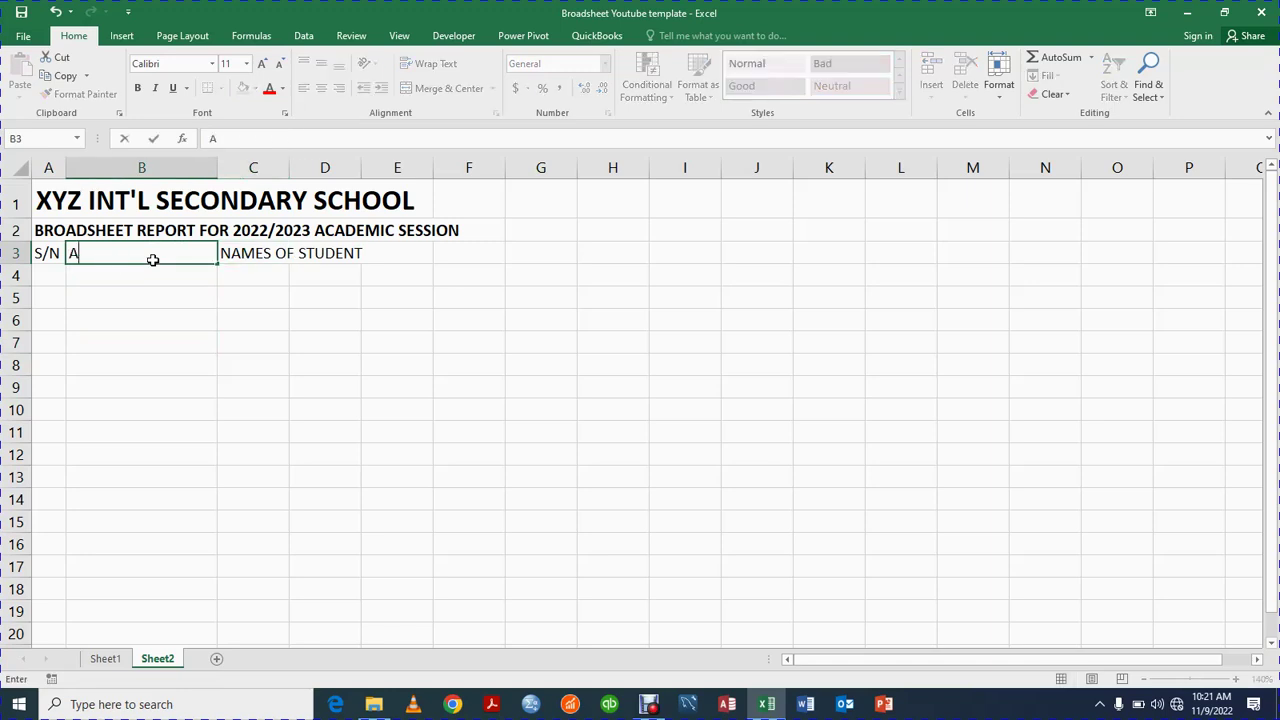
type("DMISION NO")
key("Return")
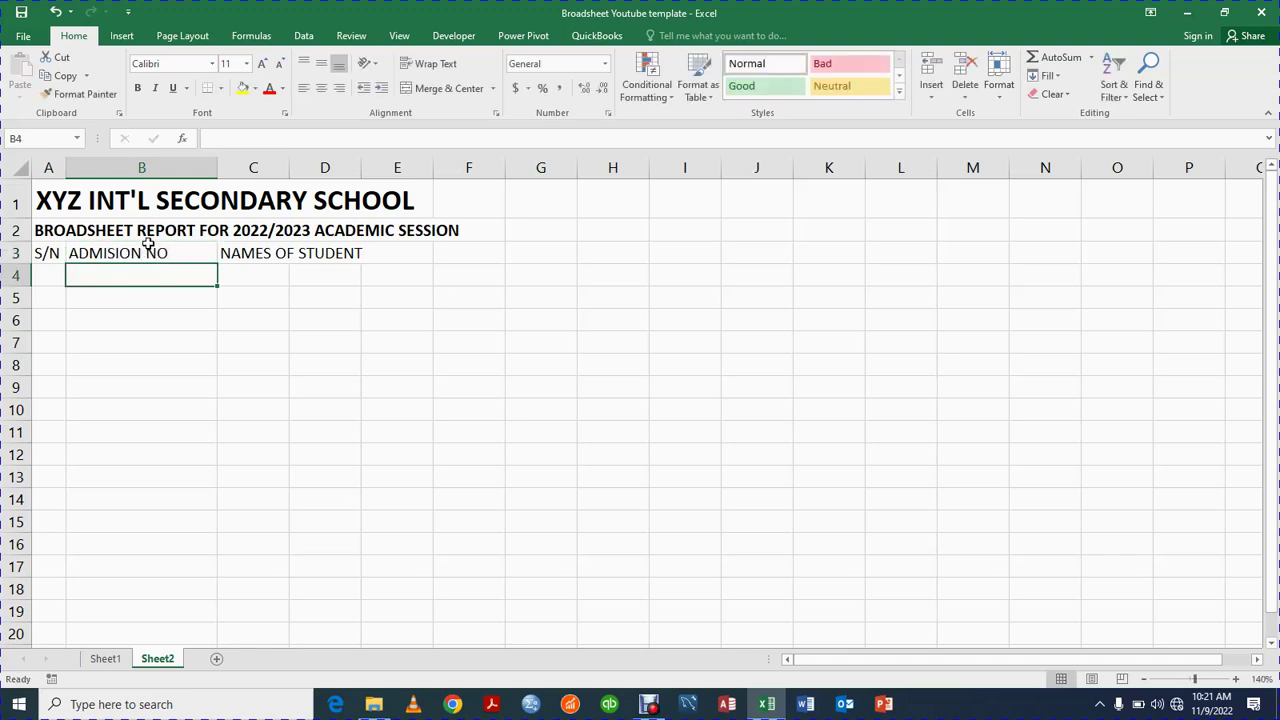
left_click(148, 250)
left_click(285, 139)
type(".")
key("Return")
double_click(216, 168)
left_click(200, 357)
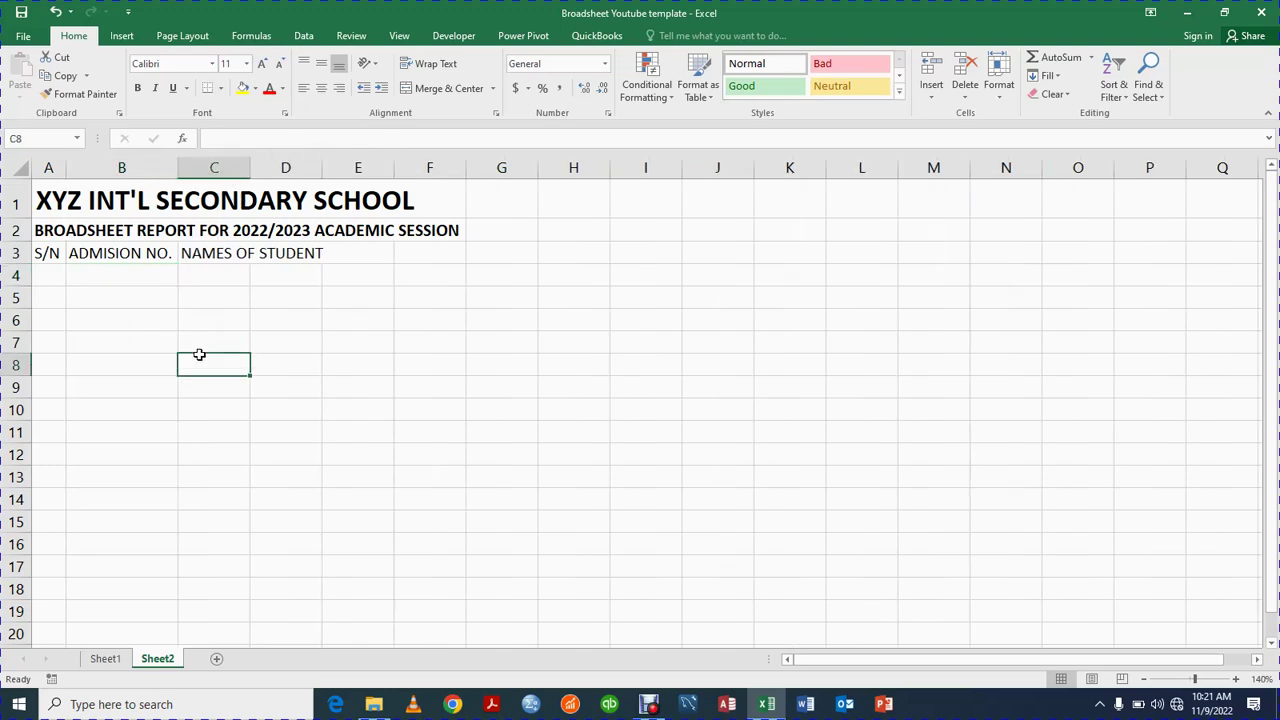
Step: Narrow column B to less than its header's width and wrap the text in cell B3 onto two lines
left_click(145, 255)
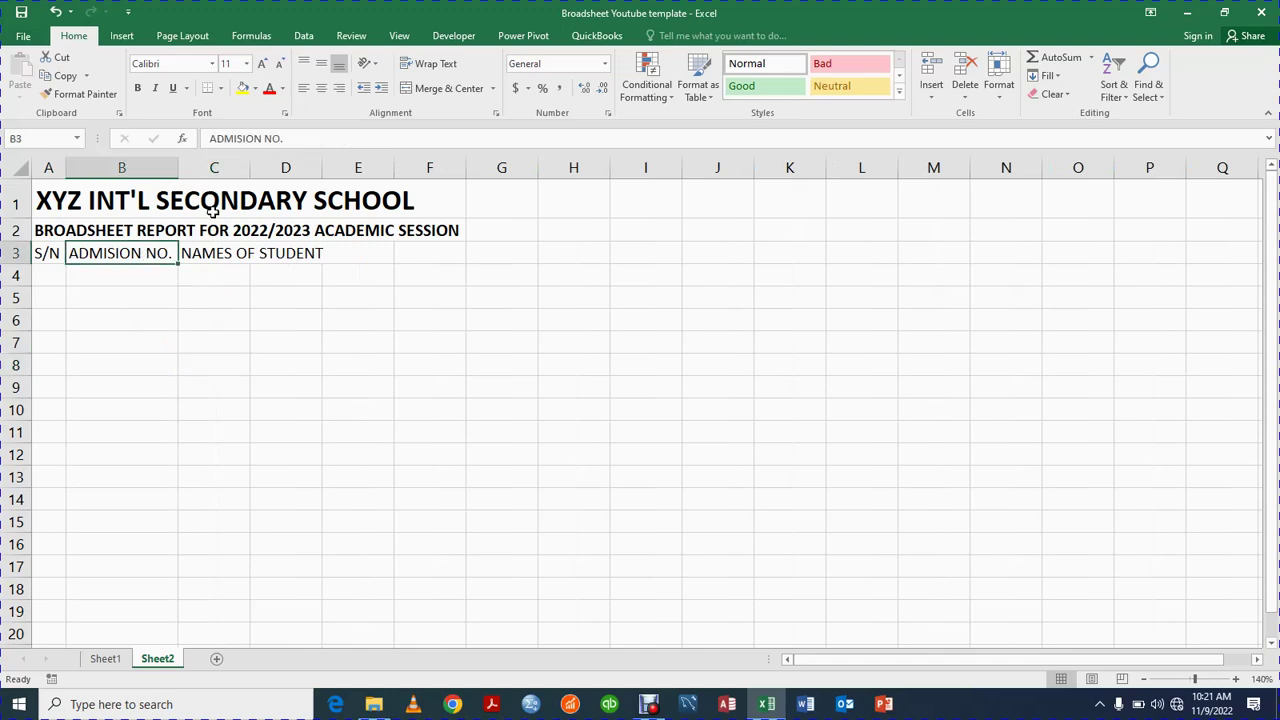
left_click_drag(177, 168, 150, 172)
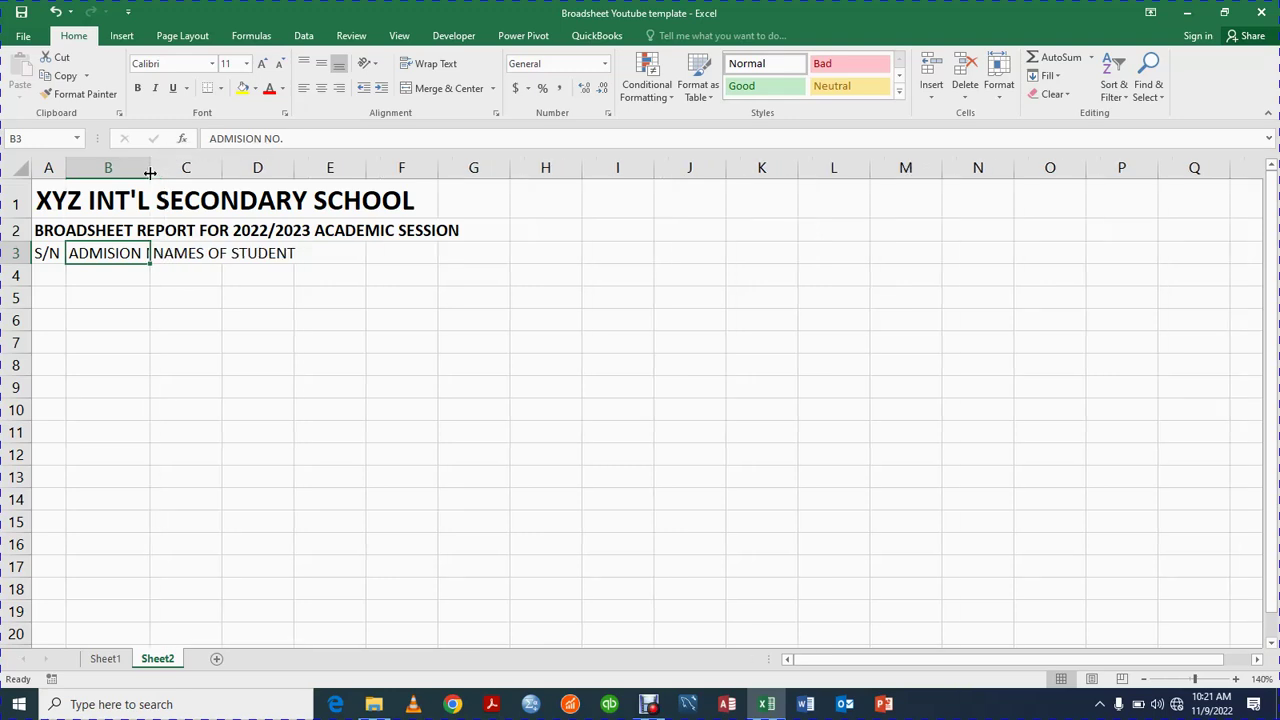
left_click(354, 314)
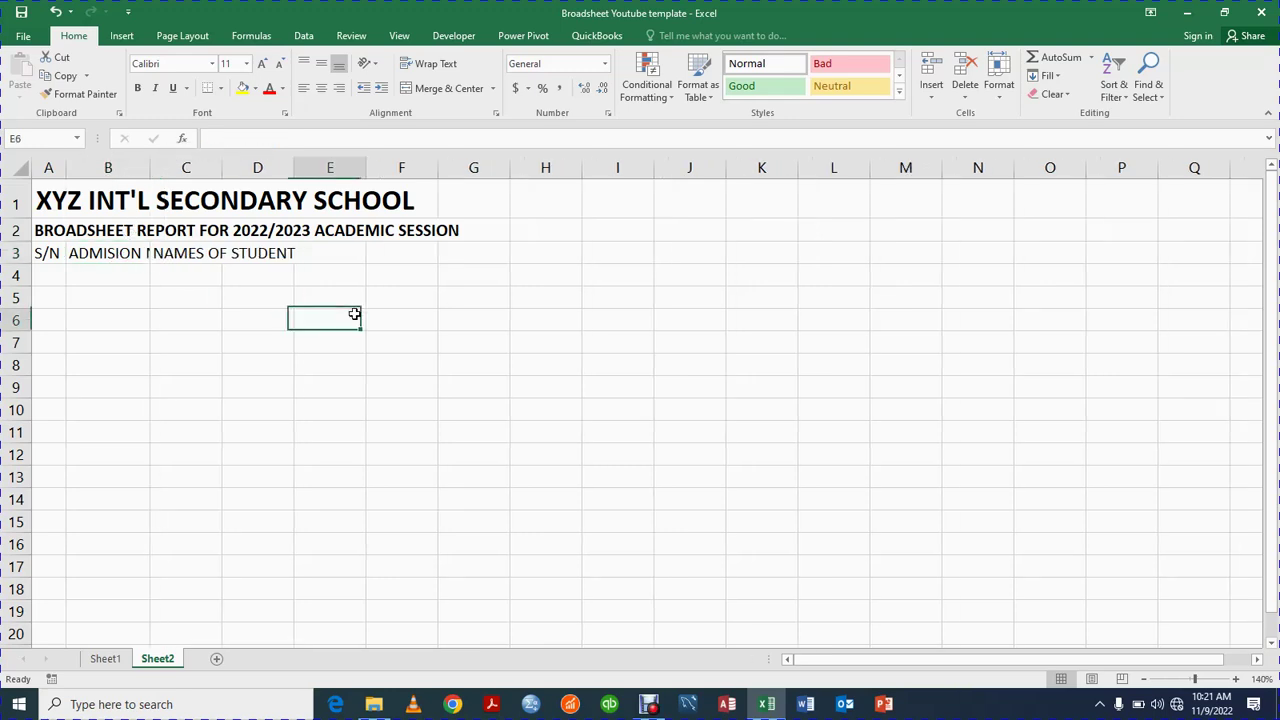
left_click(132, 252)
left_click(450, 67)
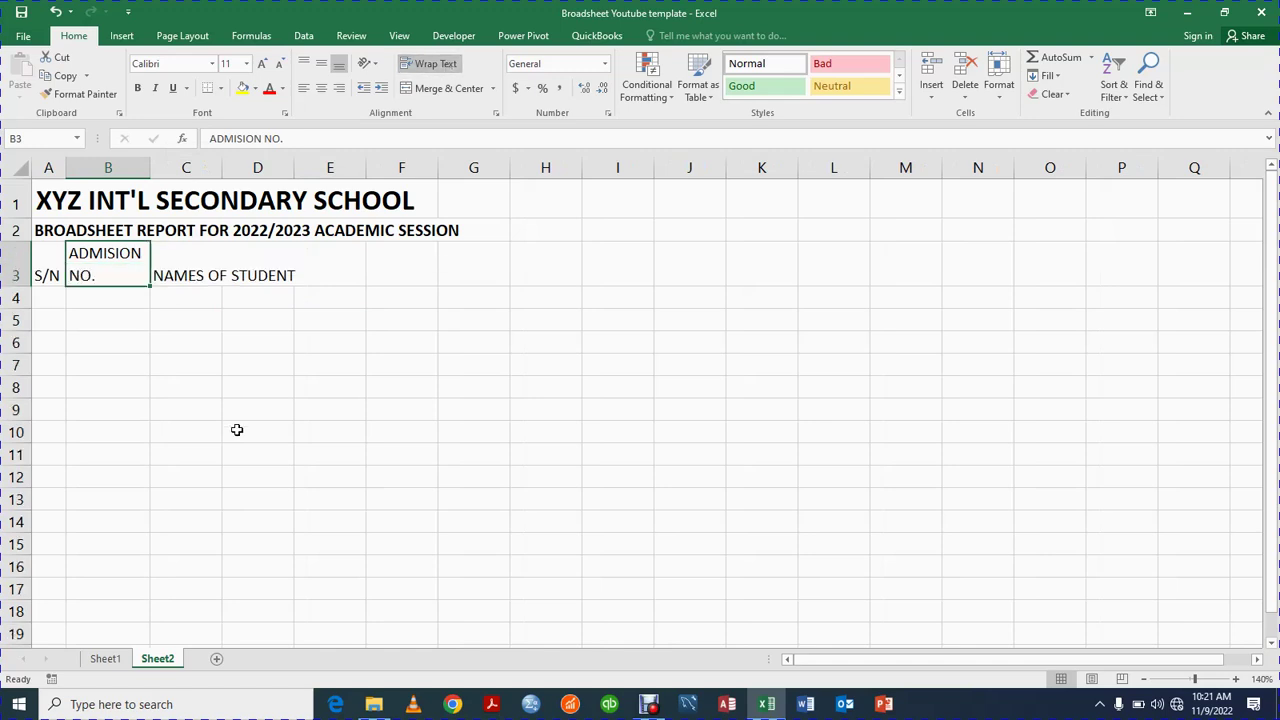
Step: Bold and center the B3 header following the header style on Sheet1, and make the whole of row 3 bold
left_click(105, 659)
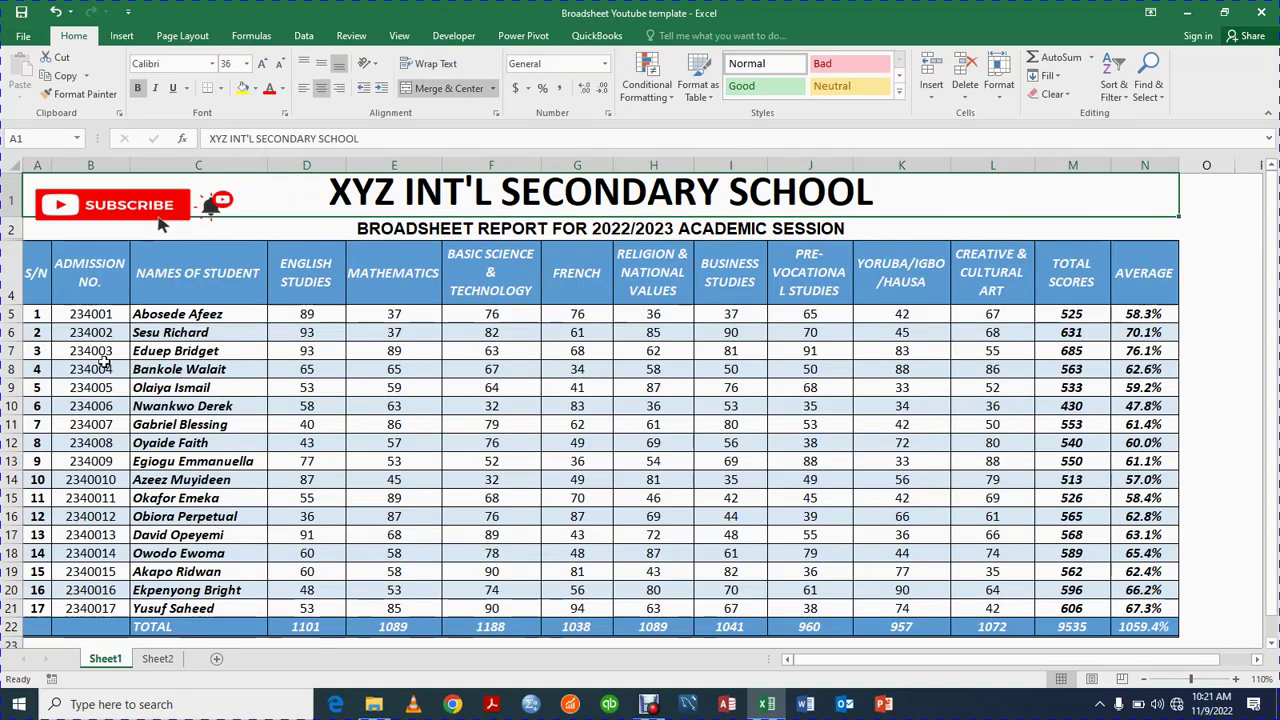
left_click(158, 660)
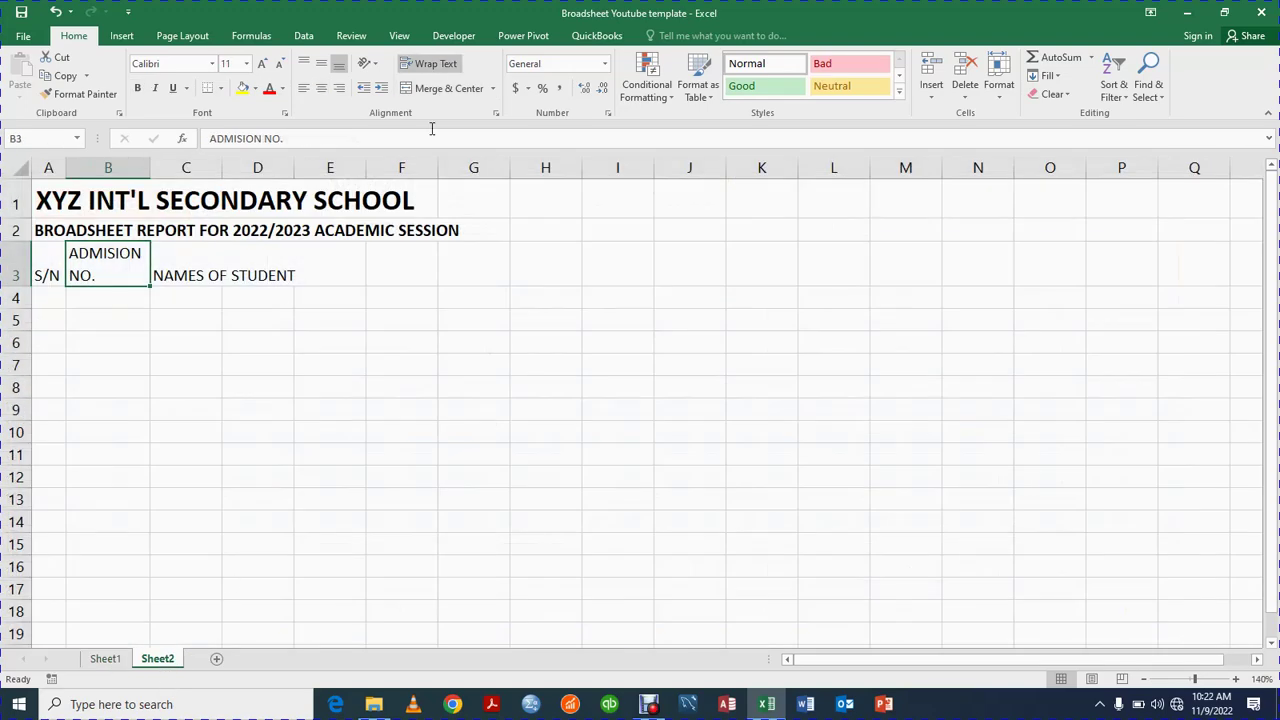
left_click(138, 89)
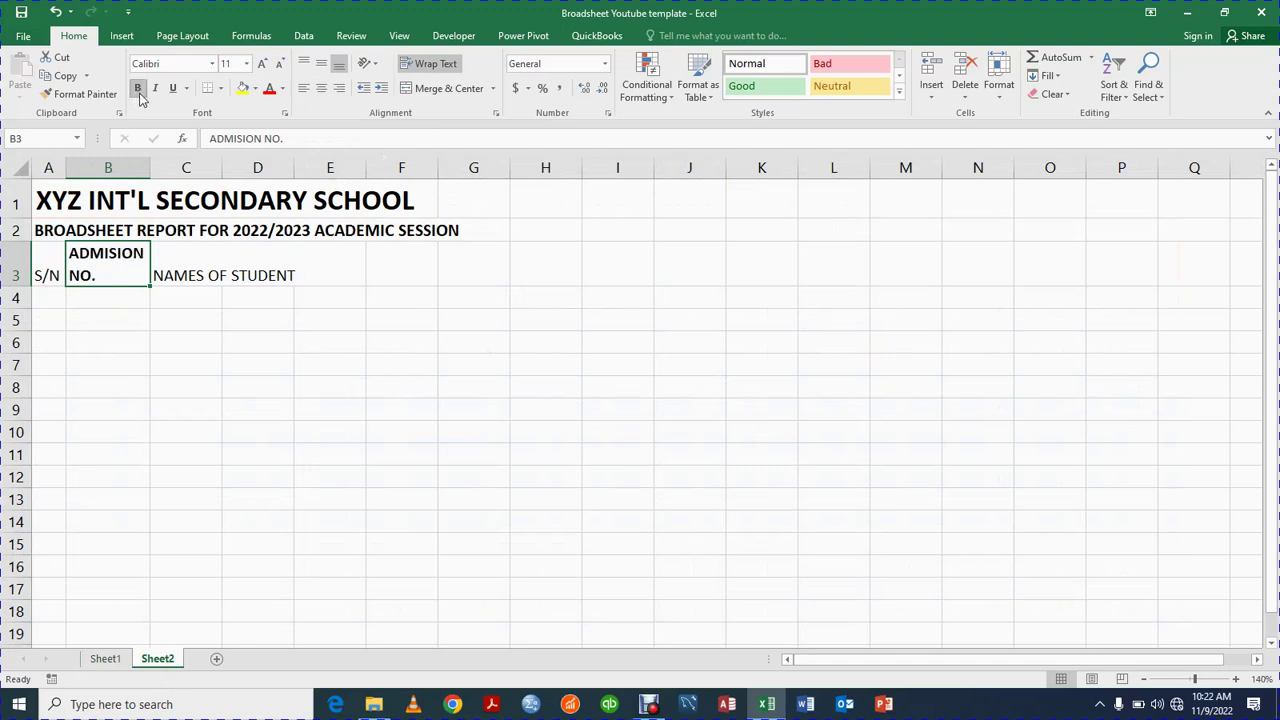
left_click(321, 88)
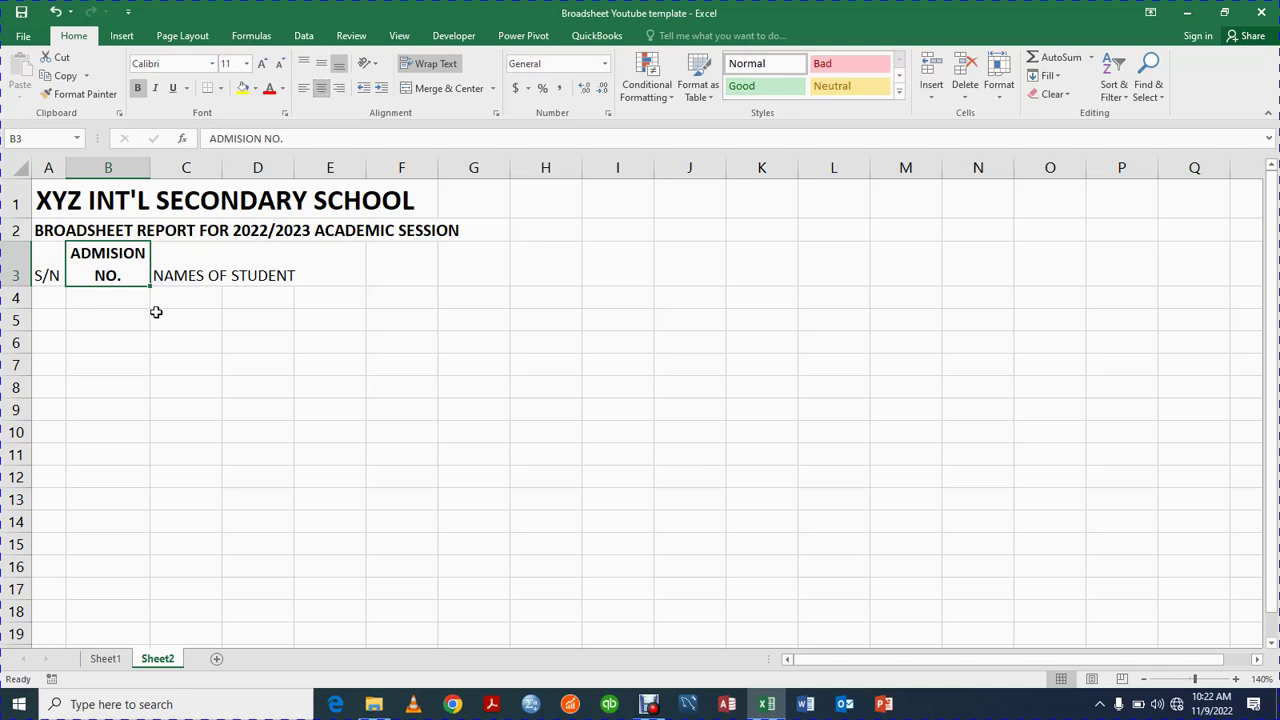
left_click(14, 268)
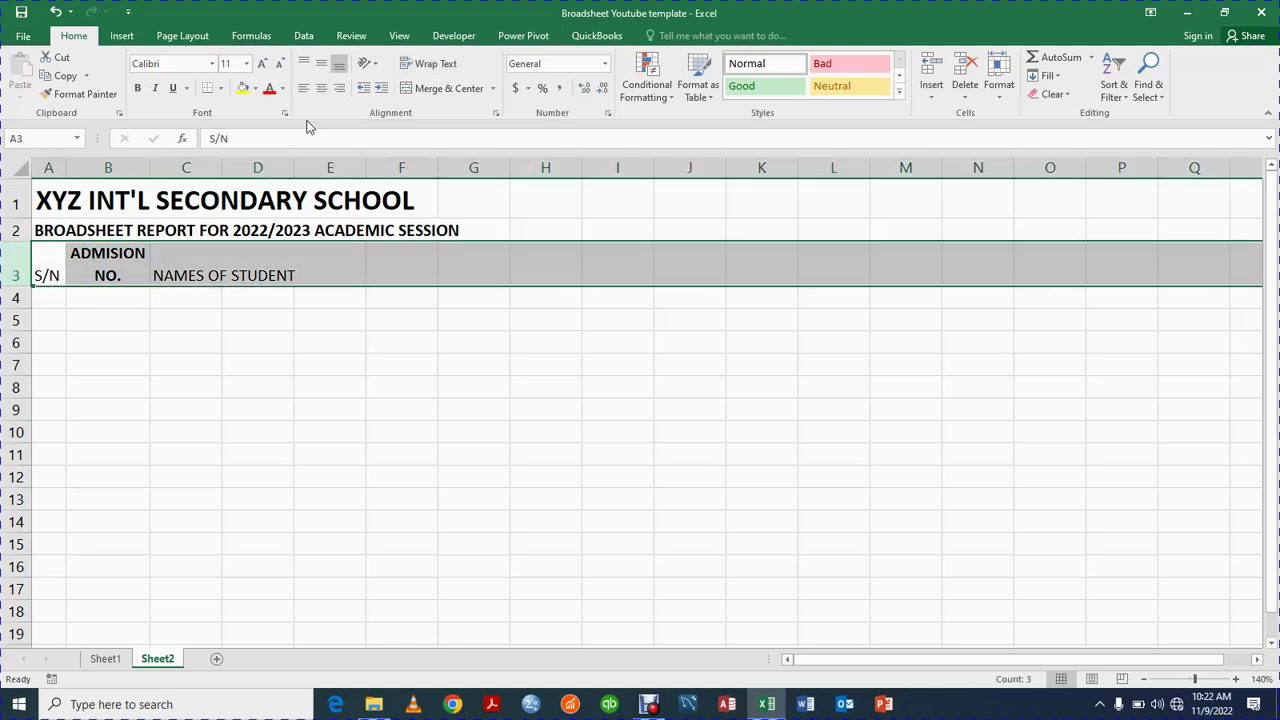
left_click(138, 91)
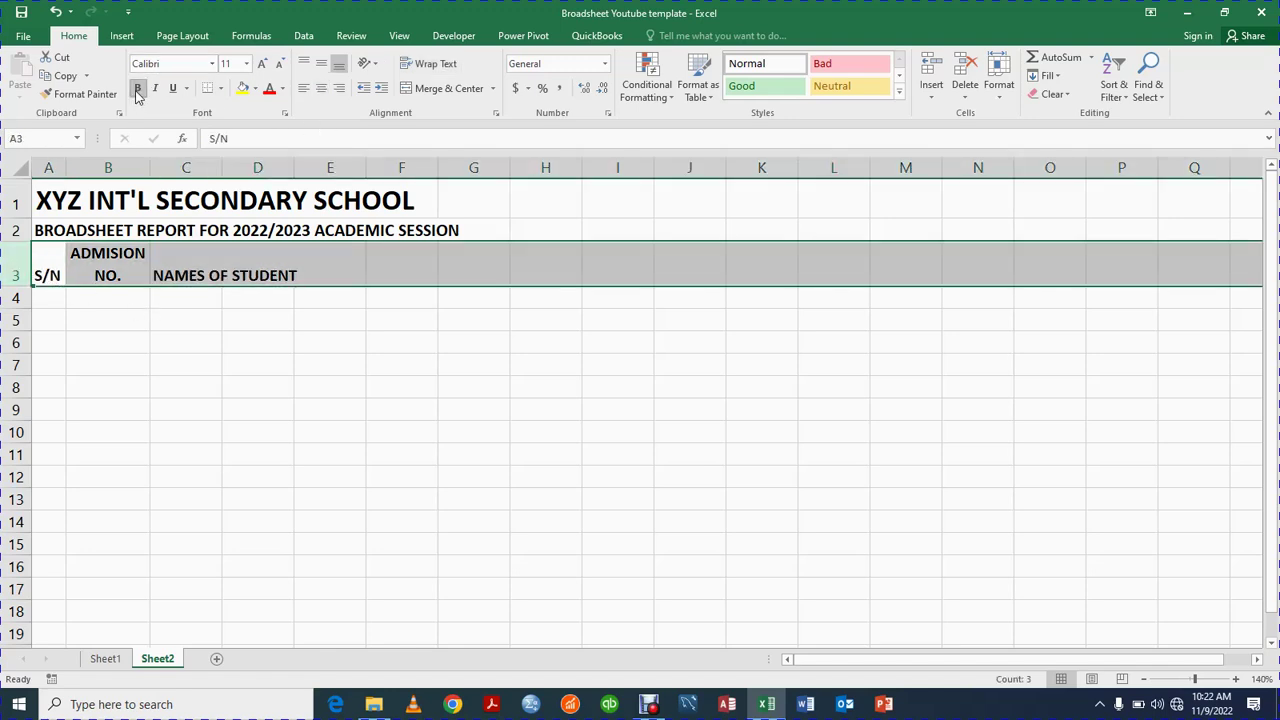
Step: Widen column C on Sheet2 so the "NAMES OF STUDENT" header fits inside its own cell
left_click(339, 261)
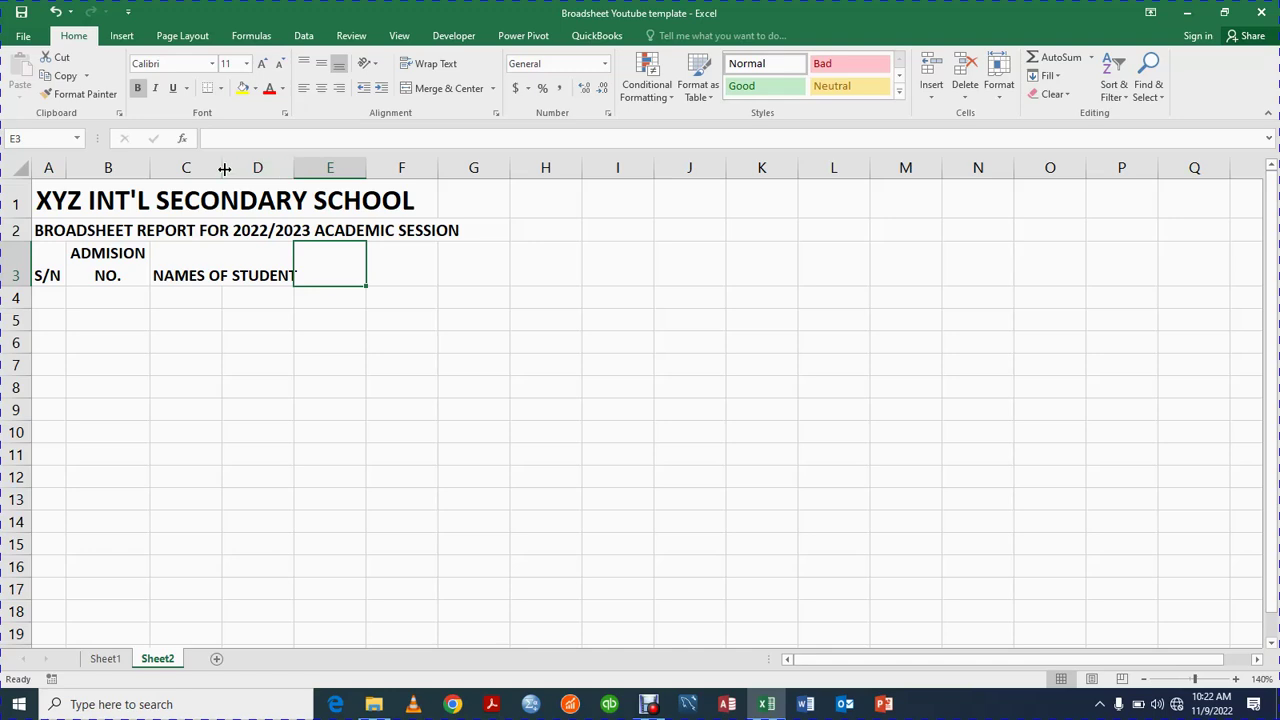
left_click_drag(219, 169, 330, 170)
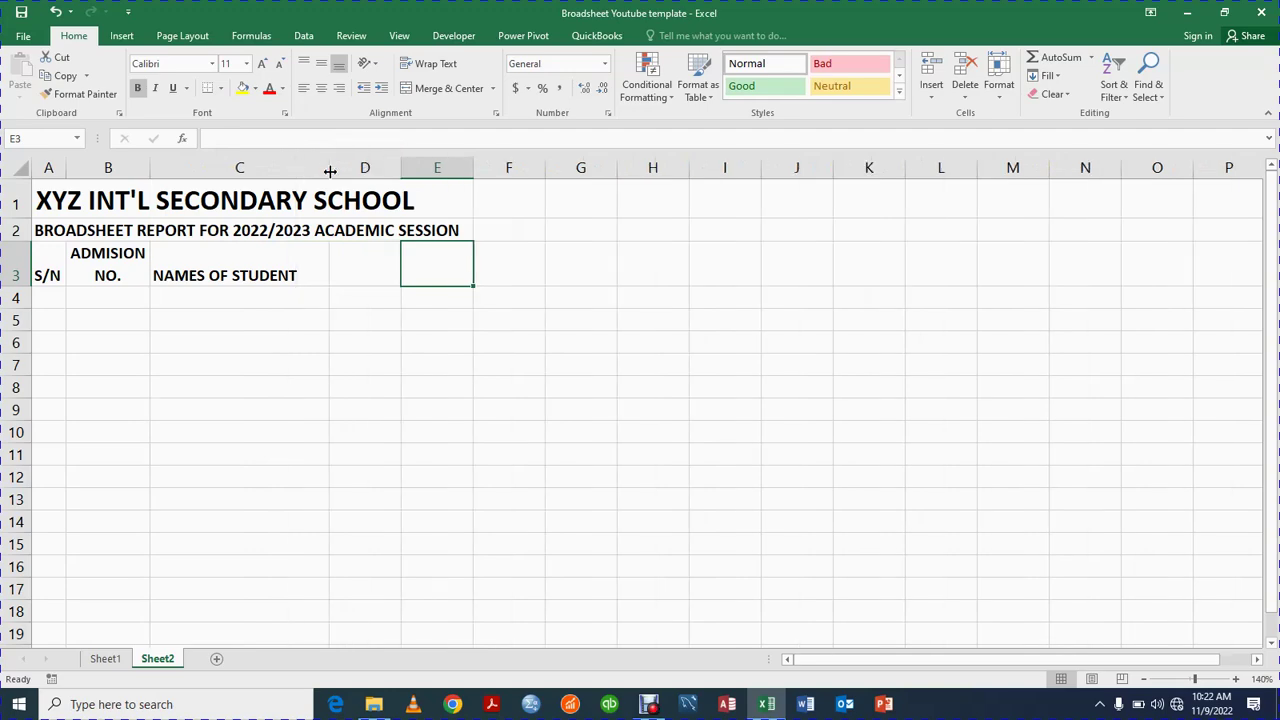
Step: Copy the header cells D4:N4 on Sheet1, from "ENGLISH STUDIES" through "AVERAGE"
left_click(104, 659)
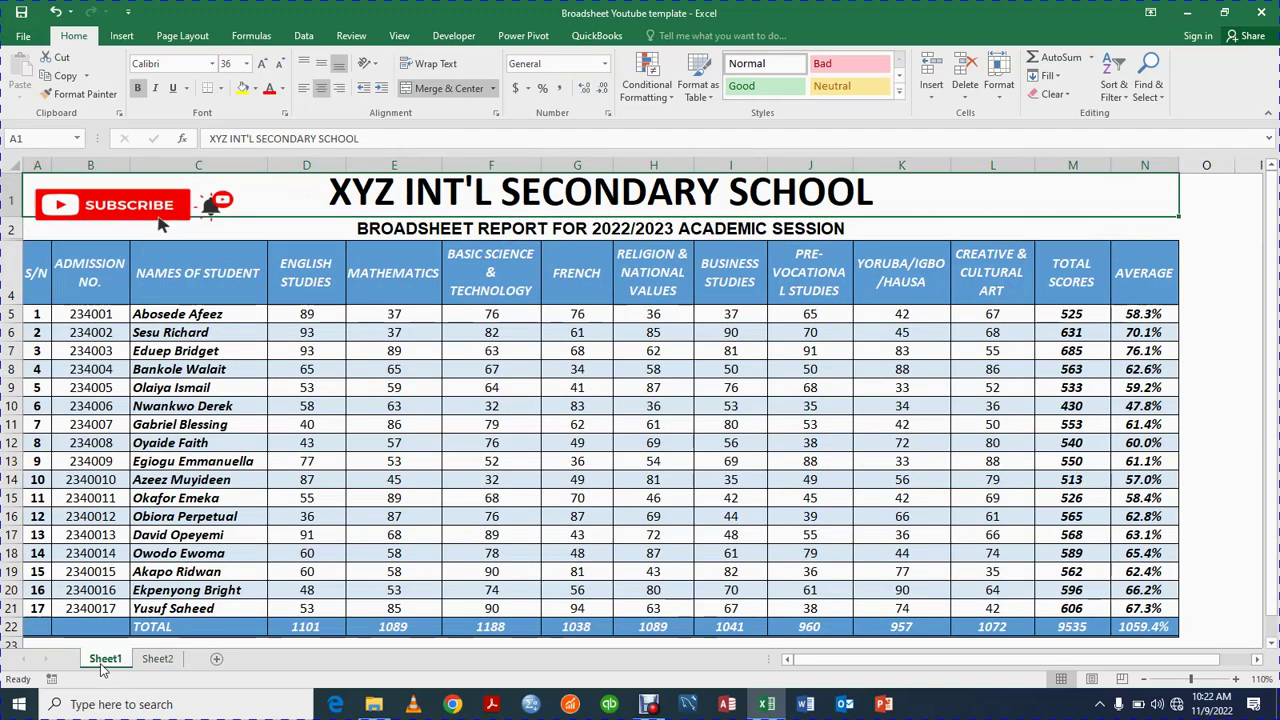
left_click(302, 279)
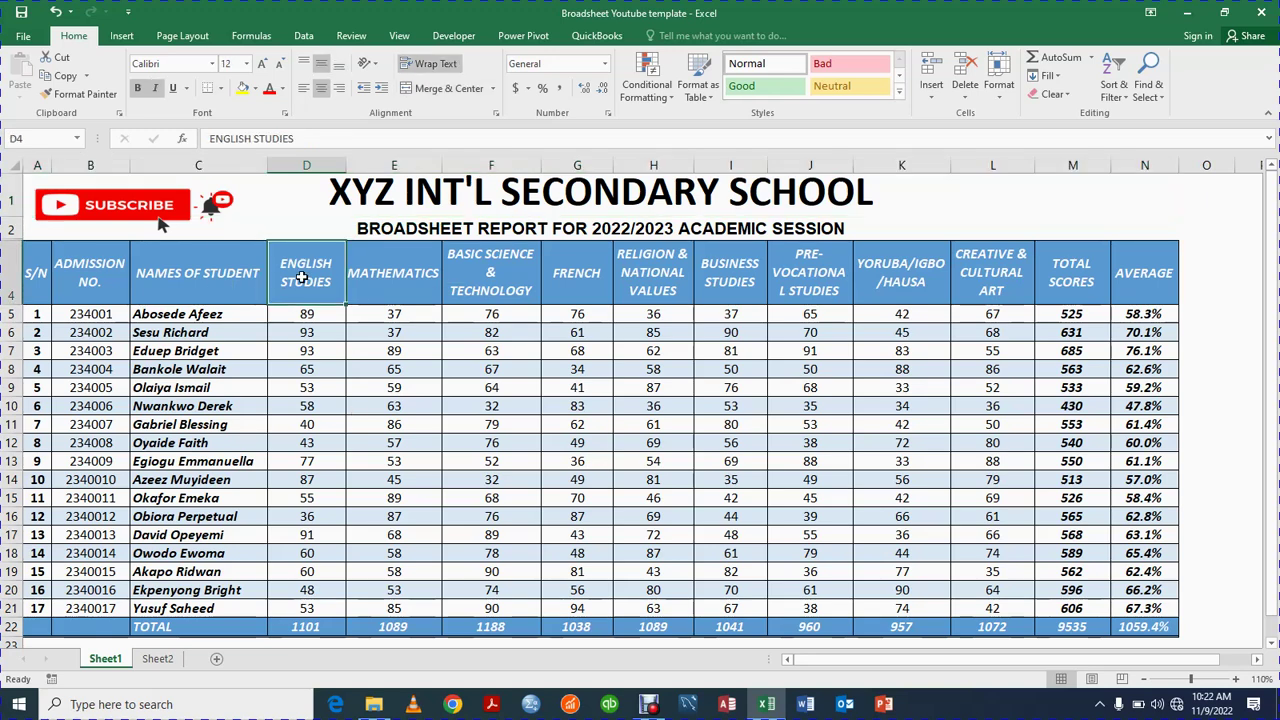
key("shift+Right")
key("shift+Right")
key("shift+Right")
key("shift+Right")
key("shift+Right")
key("shift+Right")
key("shift+Right")
key("shift+Right")
key("shift+Right")
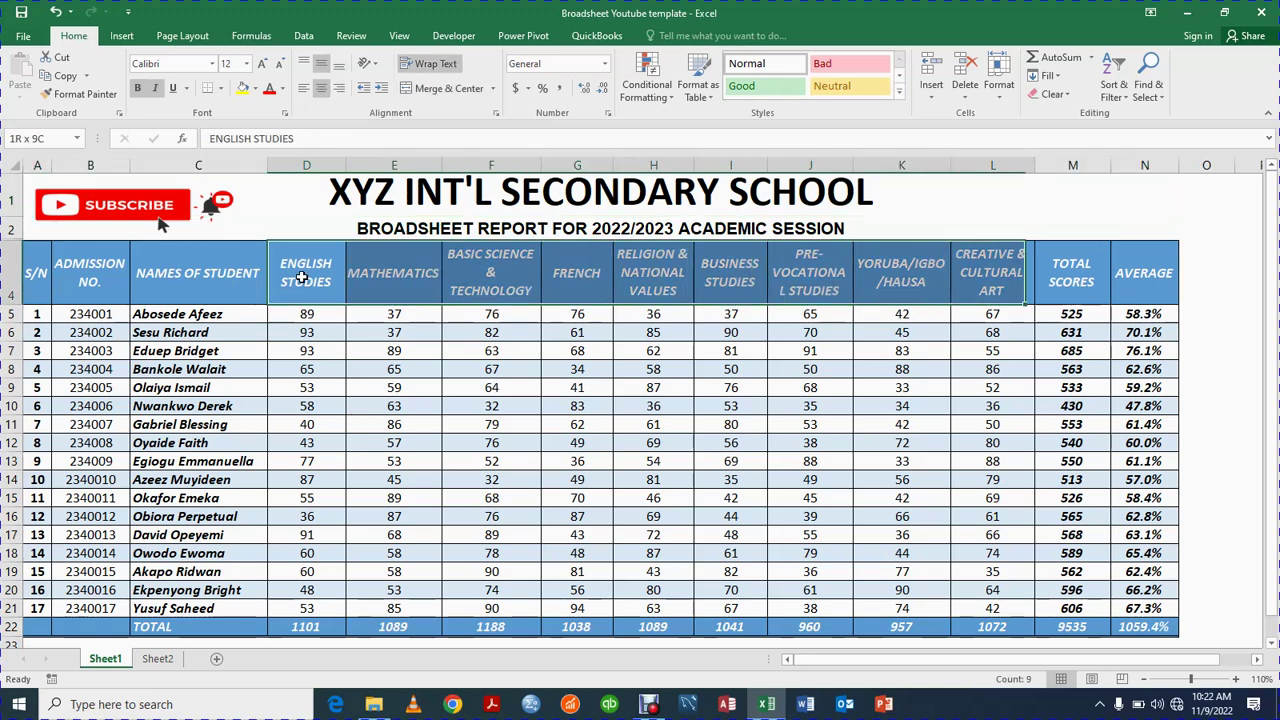
key("shift+Right")
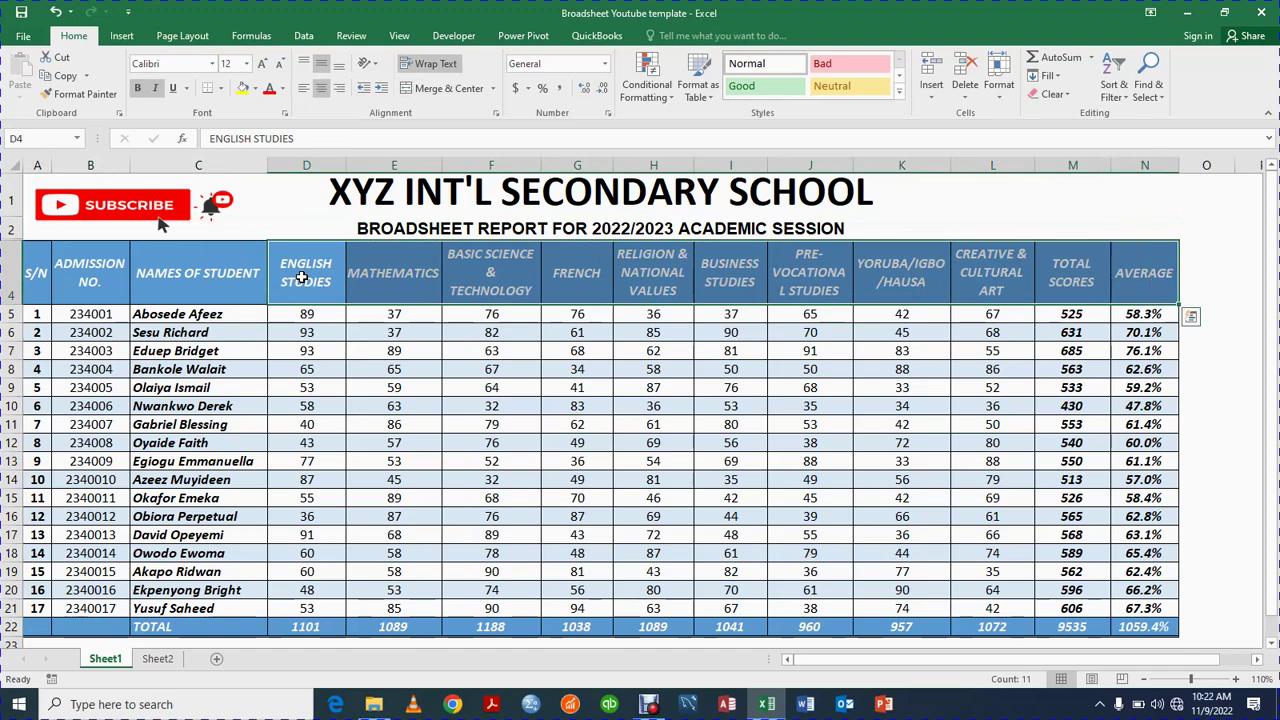
key("ctrl+c")
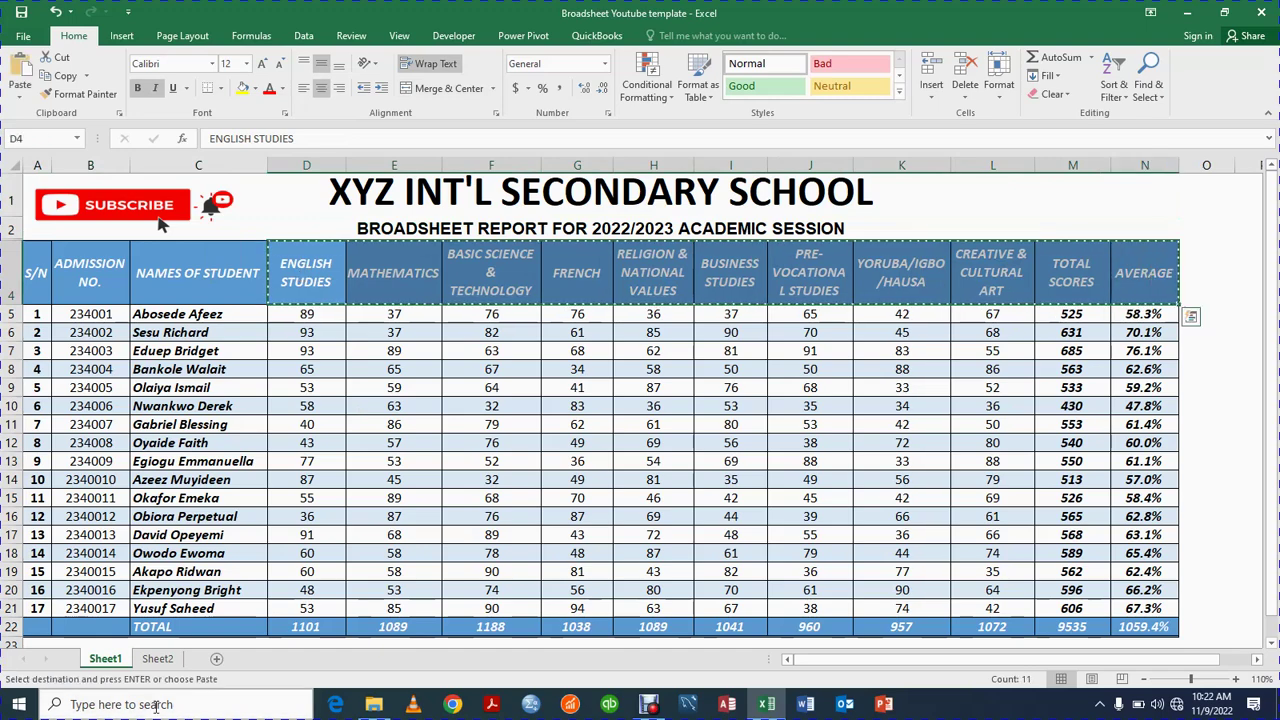
Step: Paste the copied headers as values only into row 3 of Sheet2, starting at cell D3
left_click(158, 660)
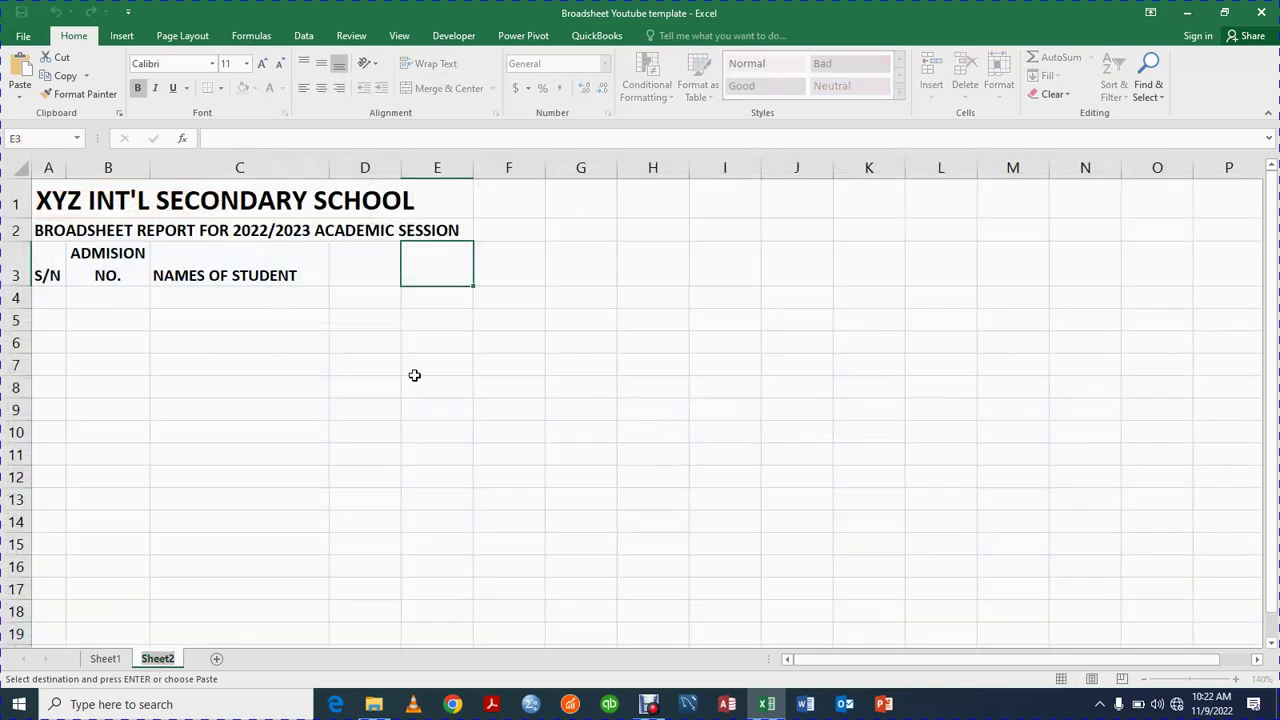
left_click(370, 270)
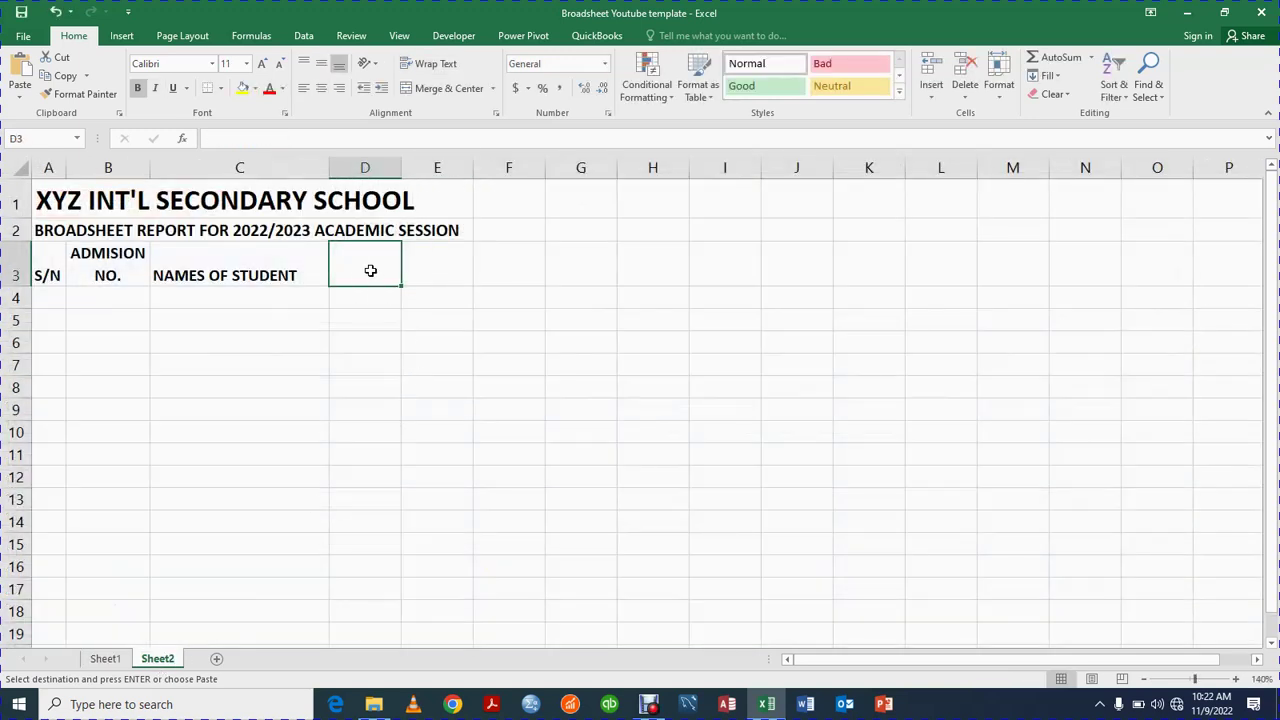
key("ctrl+alt+v")
left_click(260, 341)
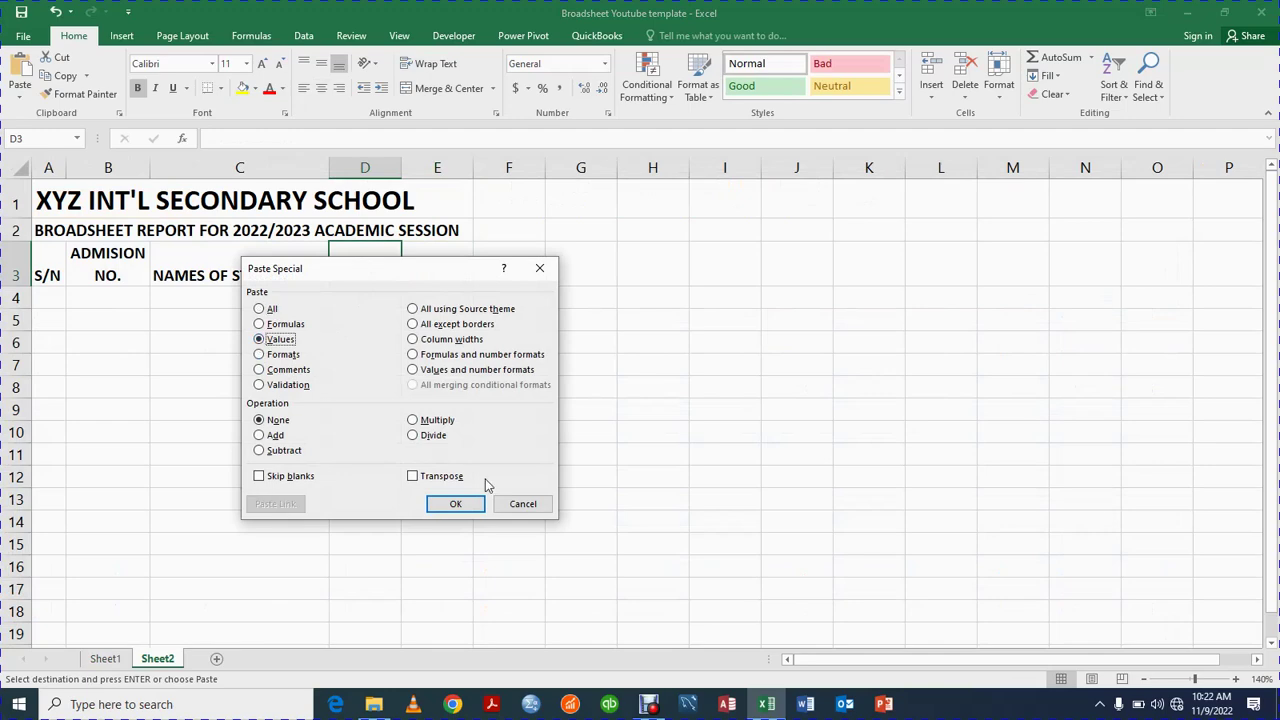
left_click(455, 503)
left_click(460, 502)
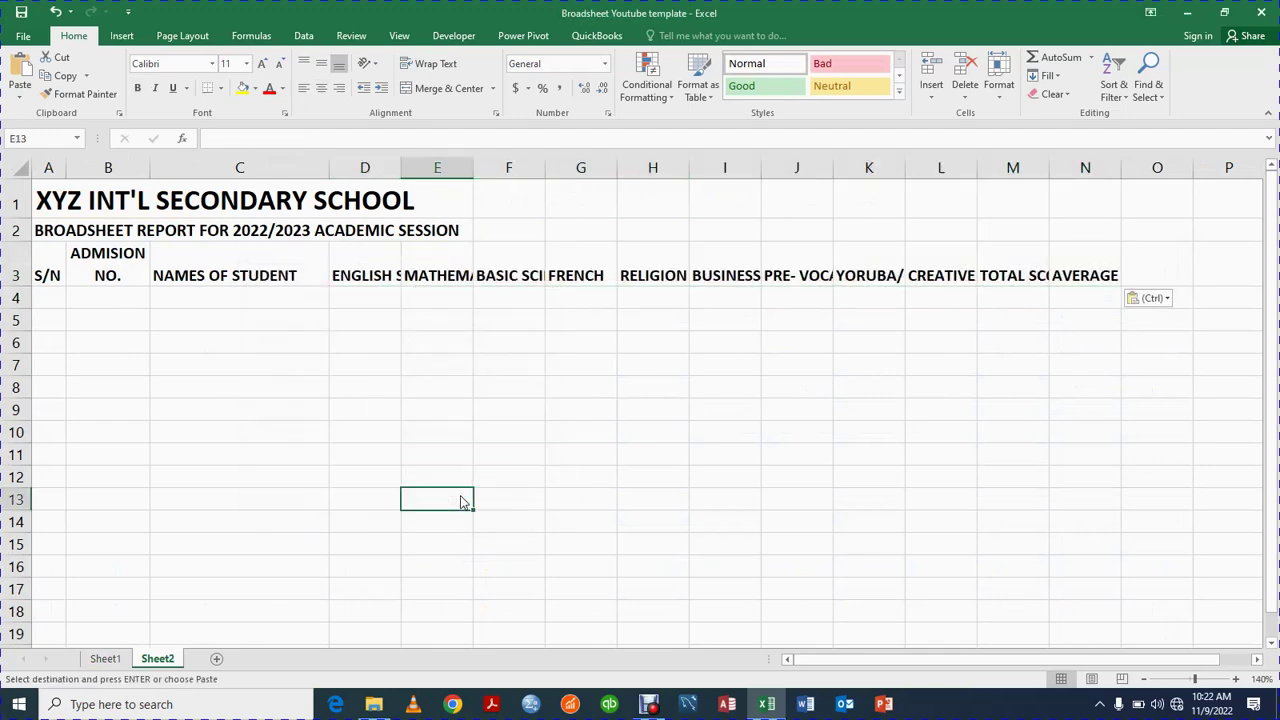
Step: Wrap the text of header cells D3, E3 and F3, and widen column E so "MATHEMATICS" fits on one line
left_click(381, 277)
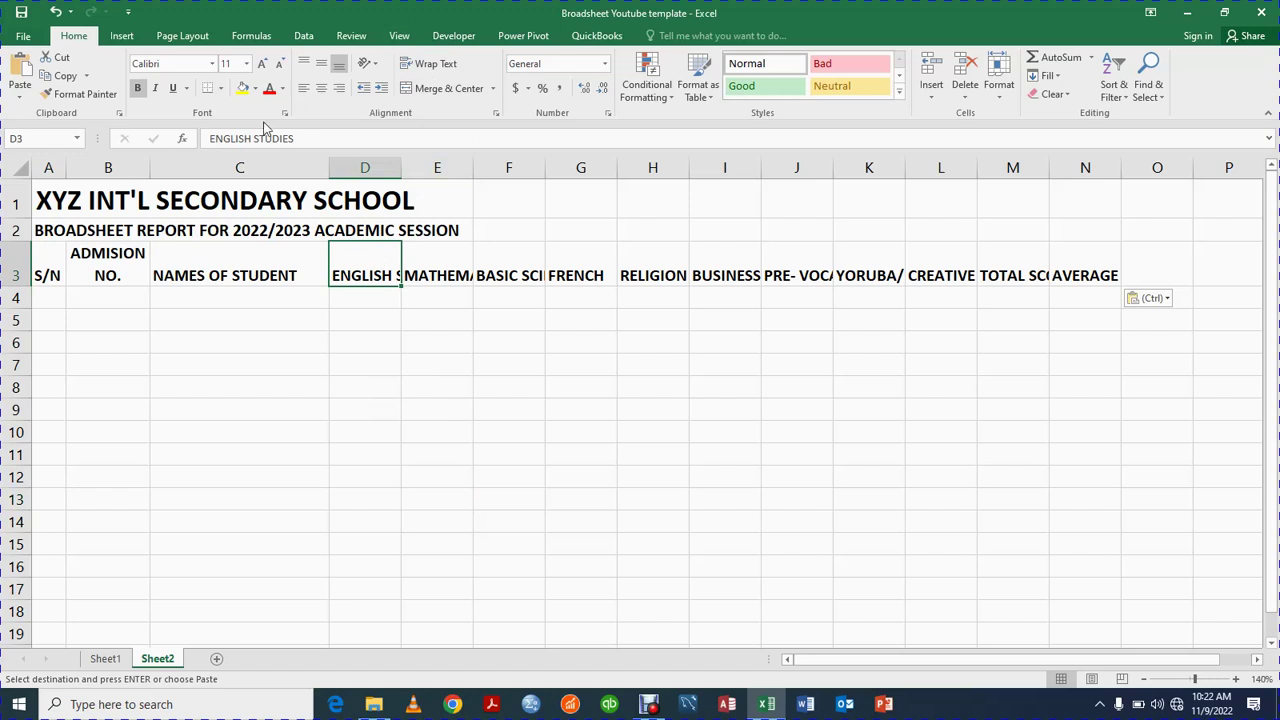
left_click(430, 63)
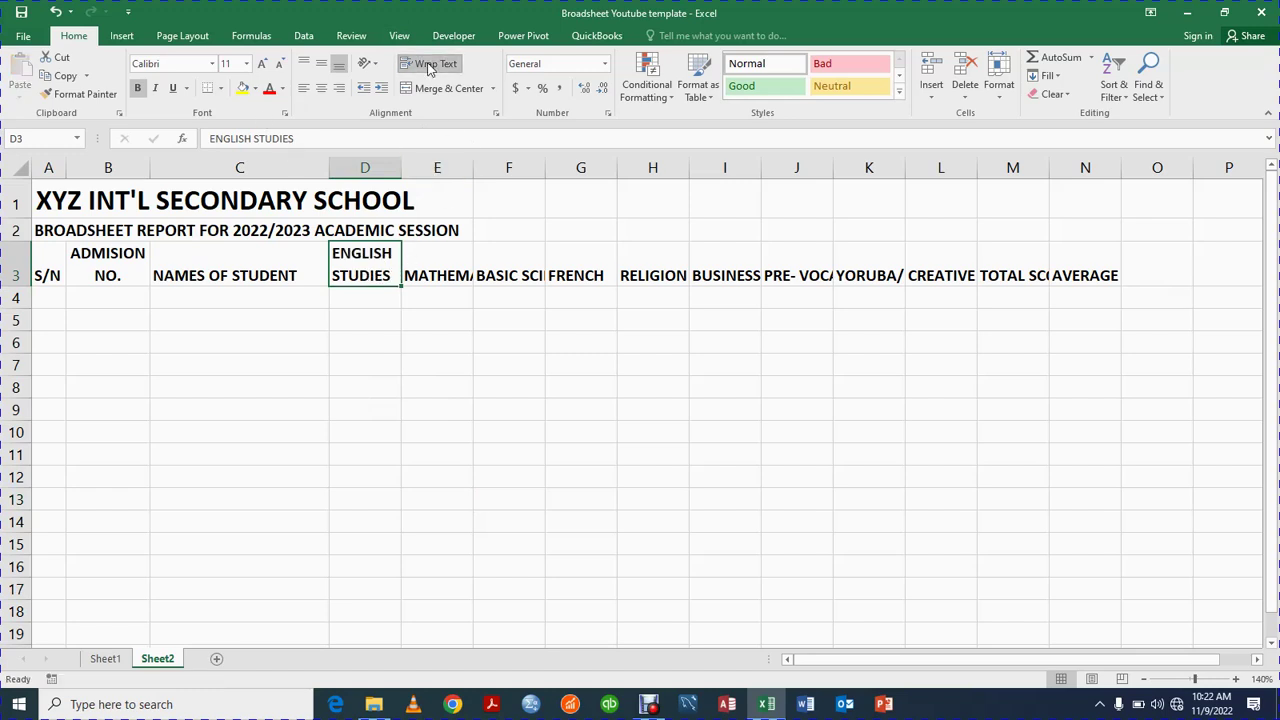
left_click(419, 265)
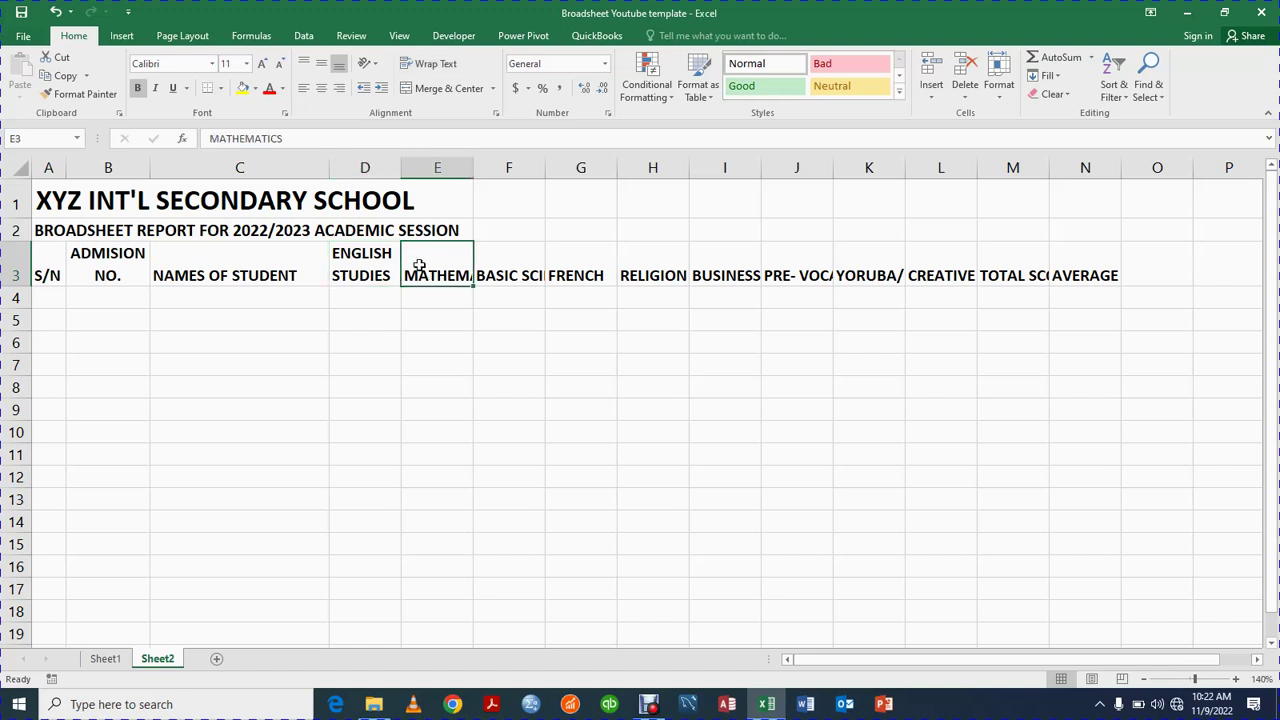
left_click(414, 63)
left_click(530, 260)
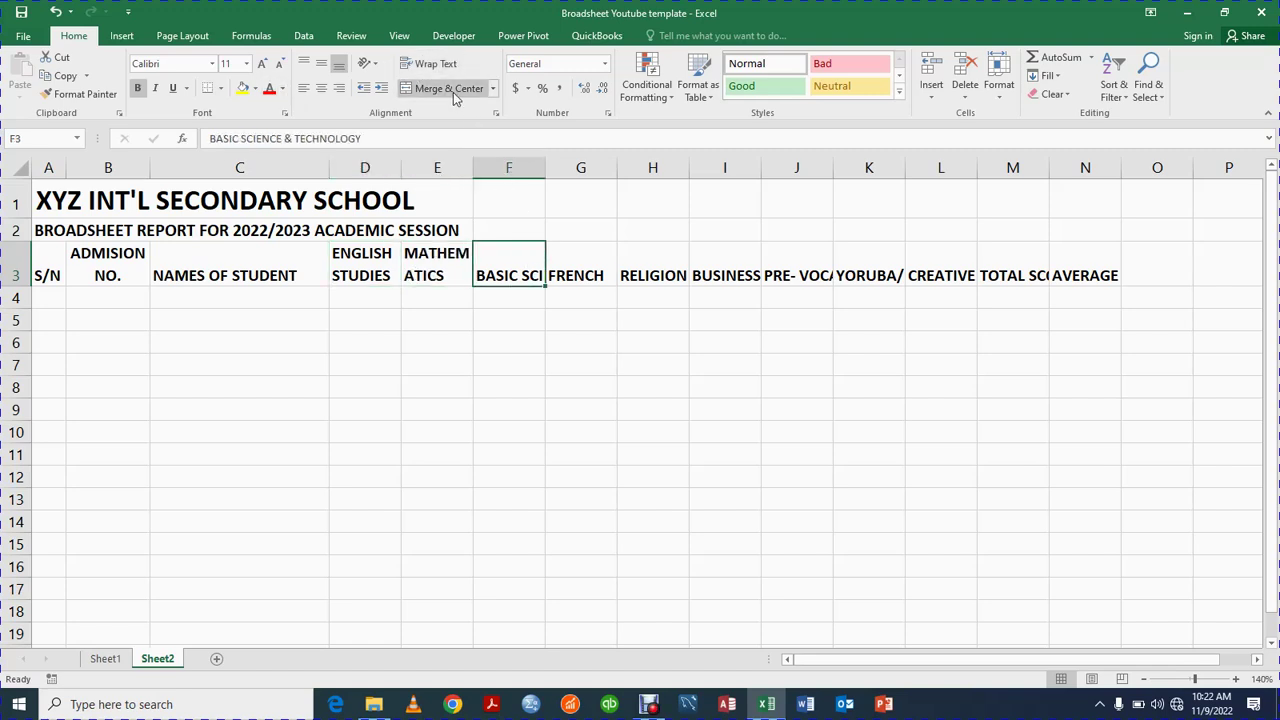
left_click(434, 63)
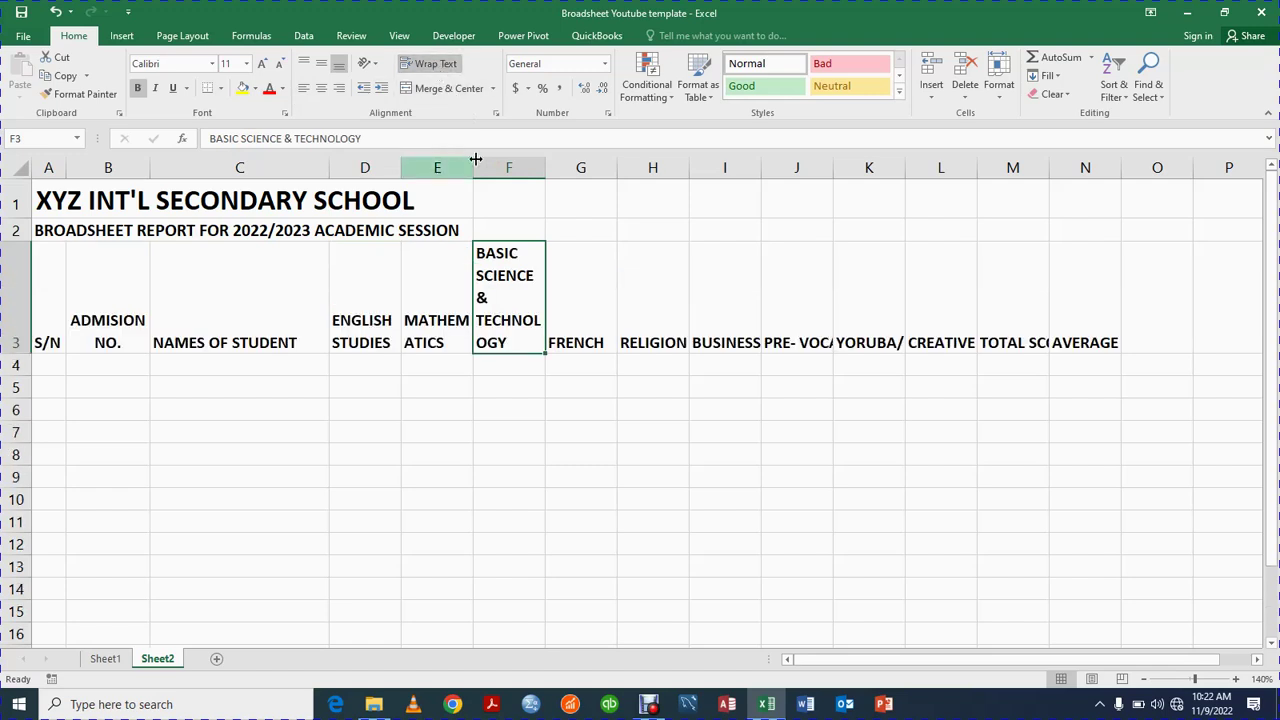
left_click_drag(479, 170, 518, 175)
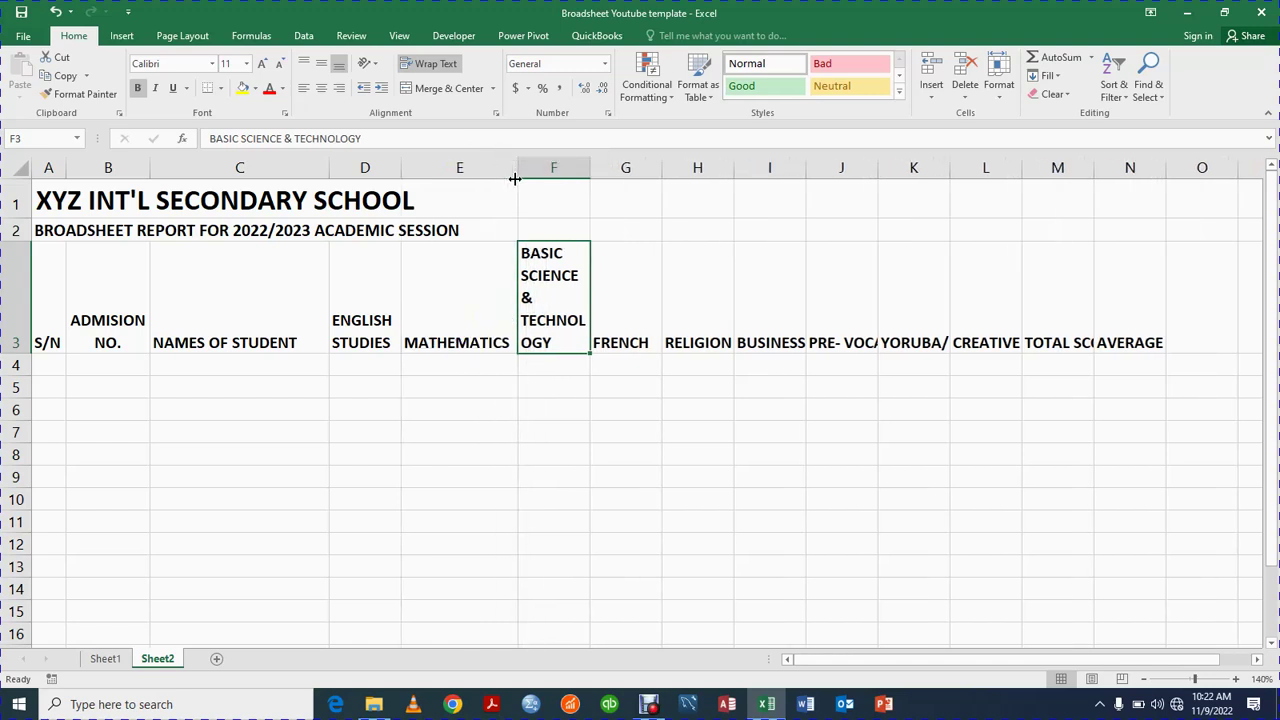
Step: Widen column F so "BASIC SCIENCE & TECHNOLOGY" wraps without splitting words, and adjust row 3's height to fit its three lines
left_click_drag(27, 352, 26, 294)
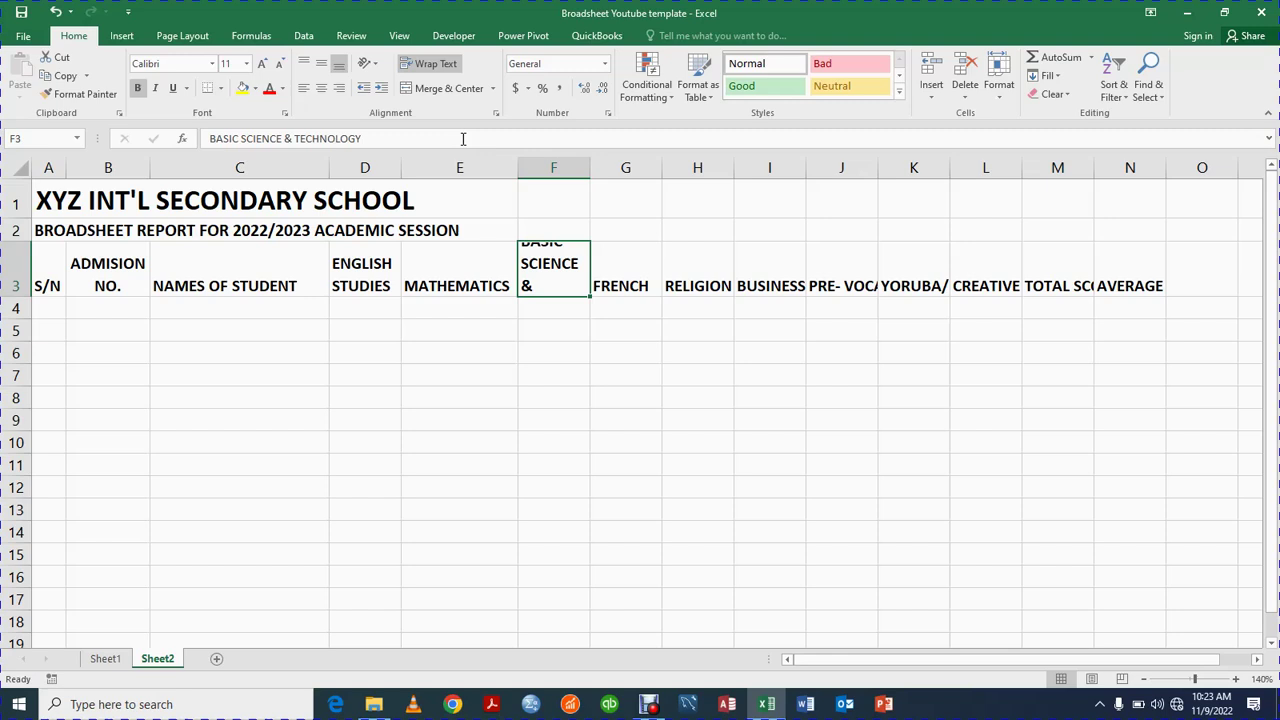
left_click(430, 63)
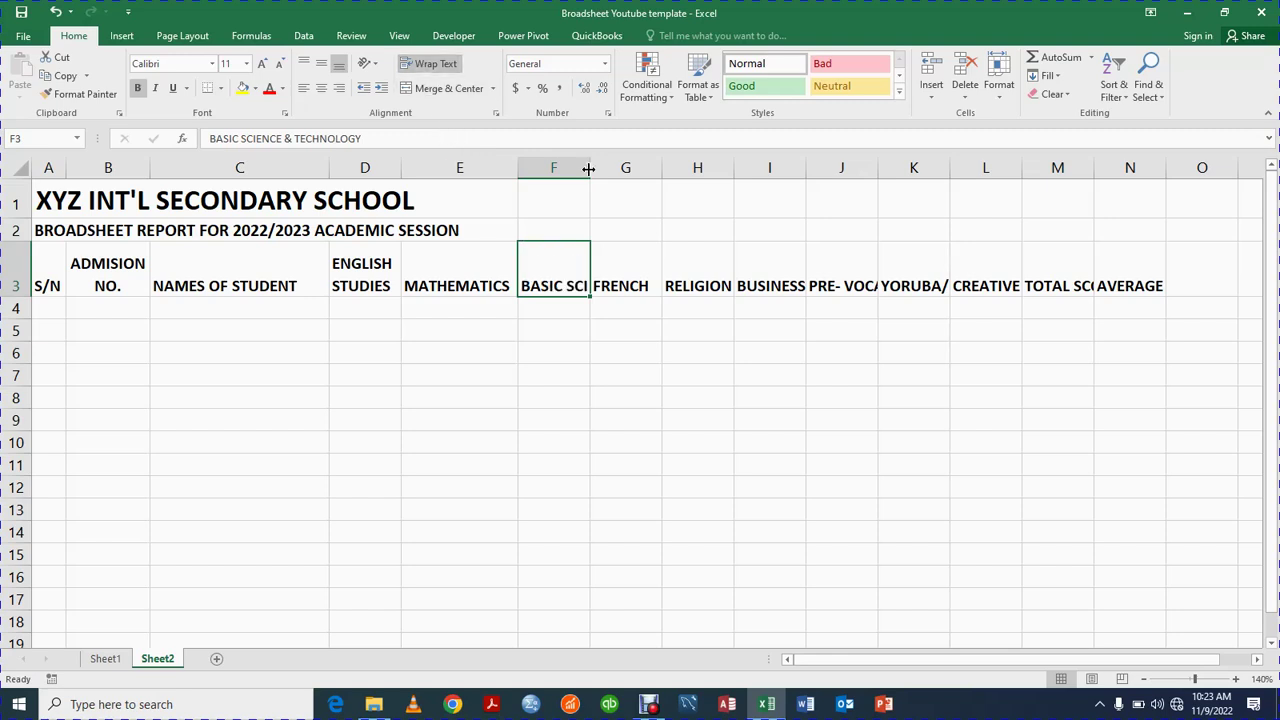
left_click_drag(586, 168, 628, 170)
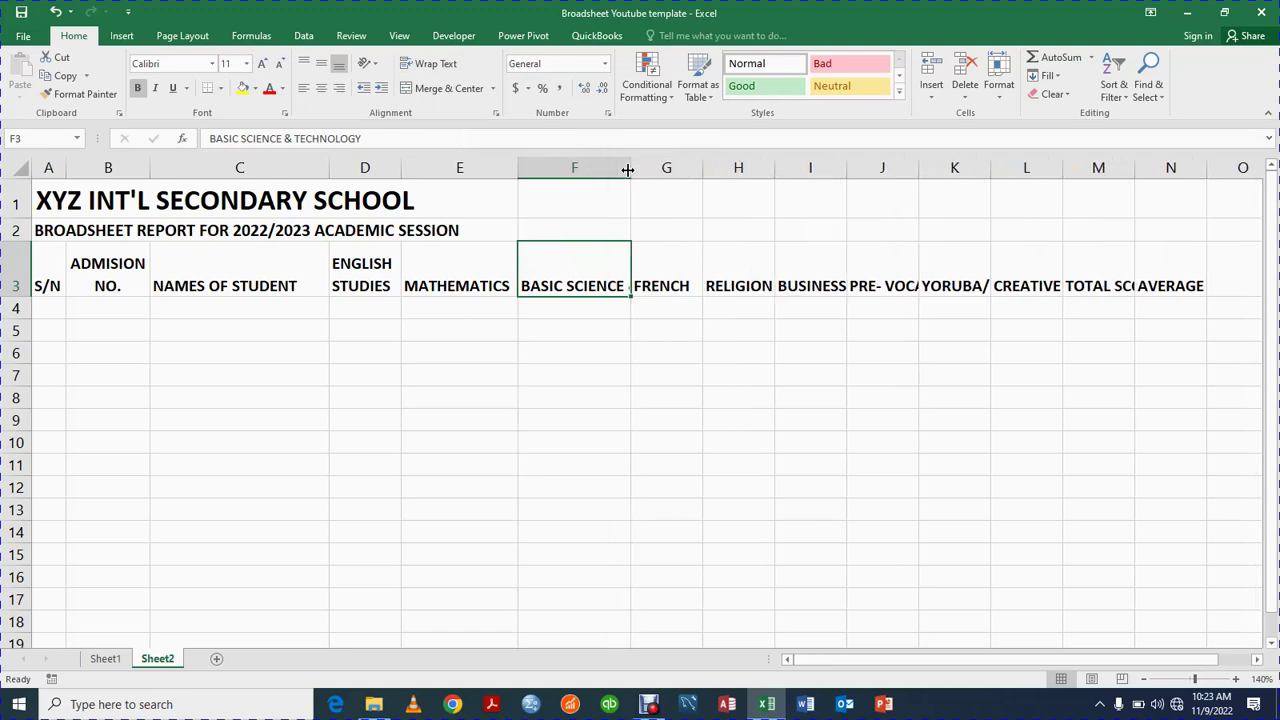
left_click(421, 65)
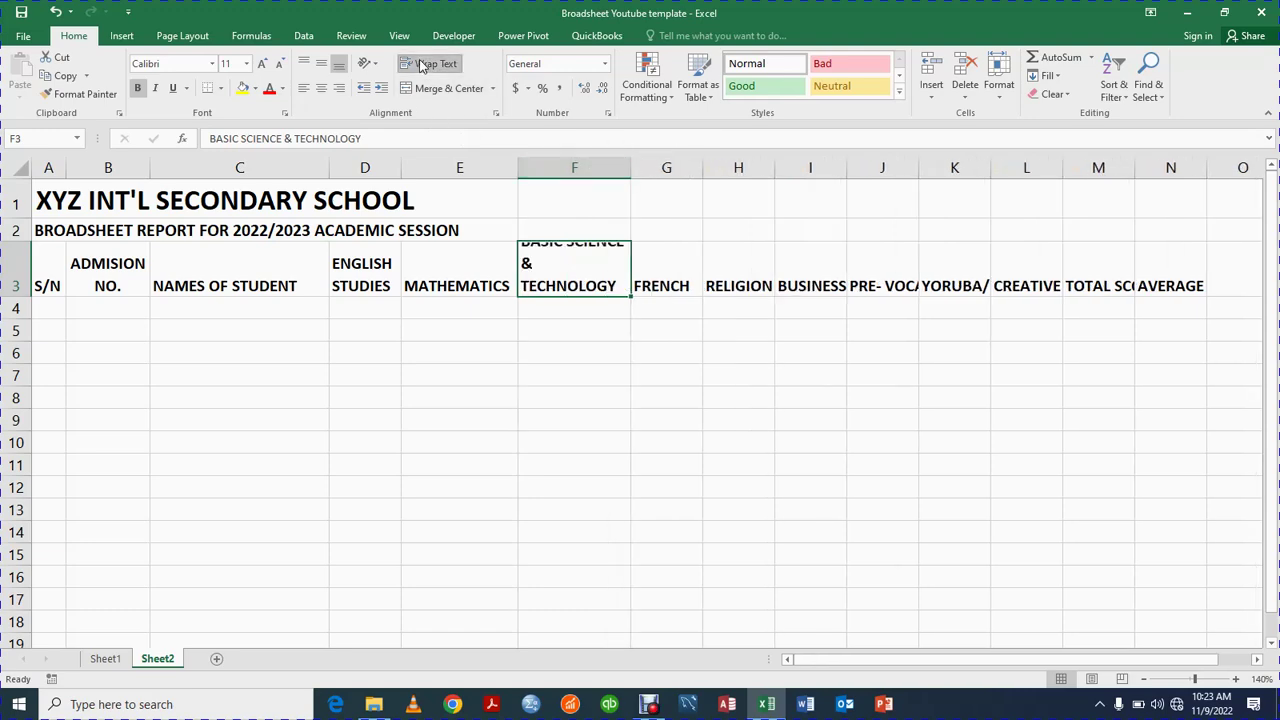
mouse_move(22, 296)
left_mouse_down()
mouse_move(20, 322)
mouse_move(22, 308)
left_mouse_up()
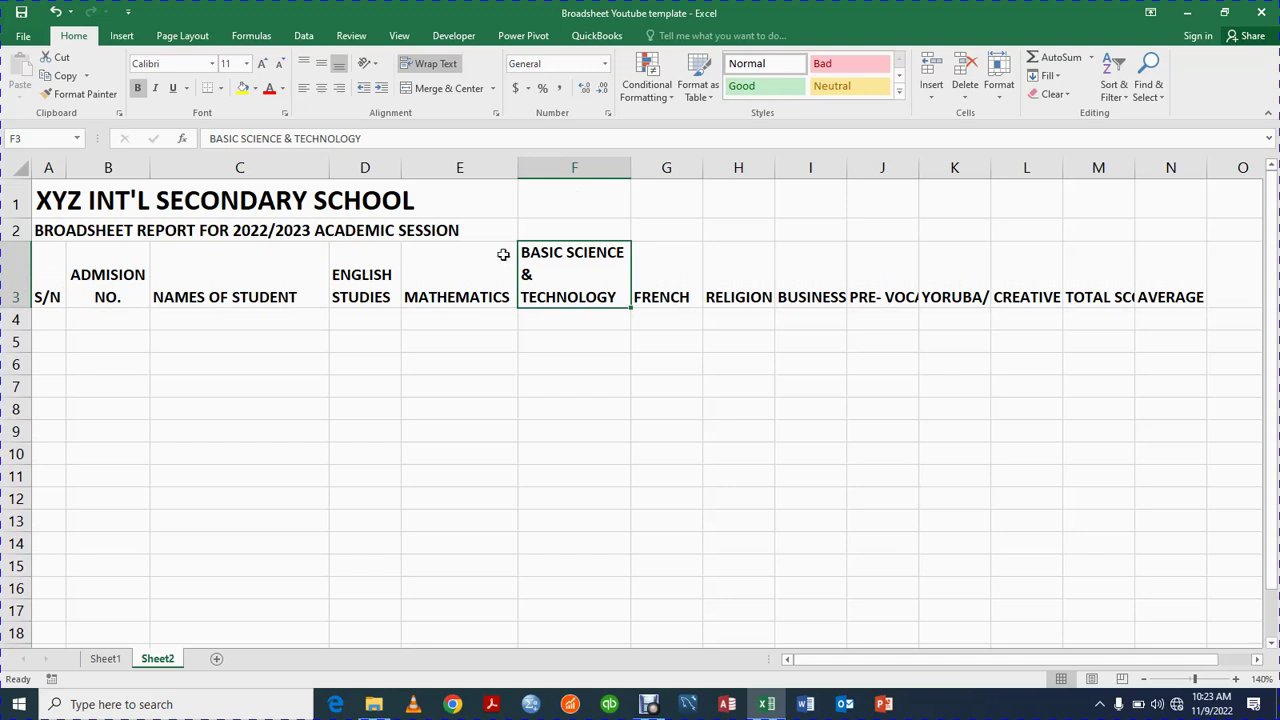
Step: Wrap the text in the "RELIGION & NATIONAL VALUES" header and in the rest of row 3
left_click(738, 273)
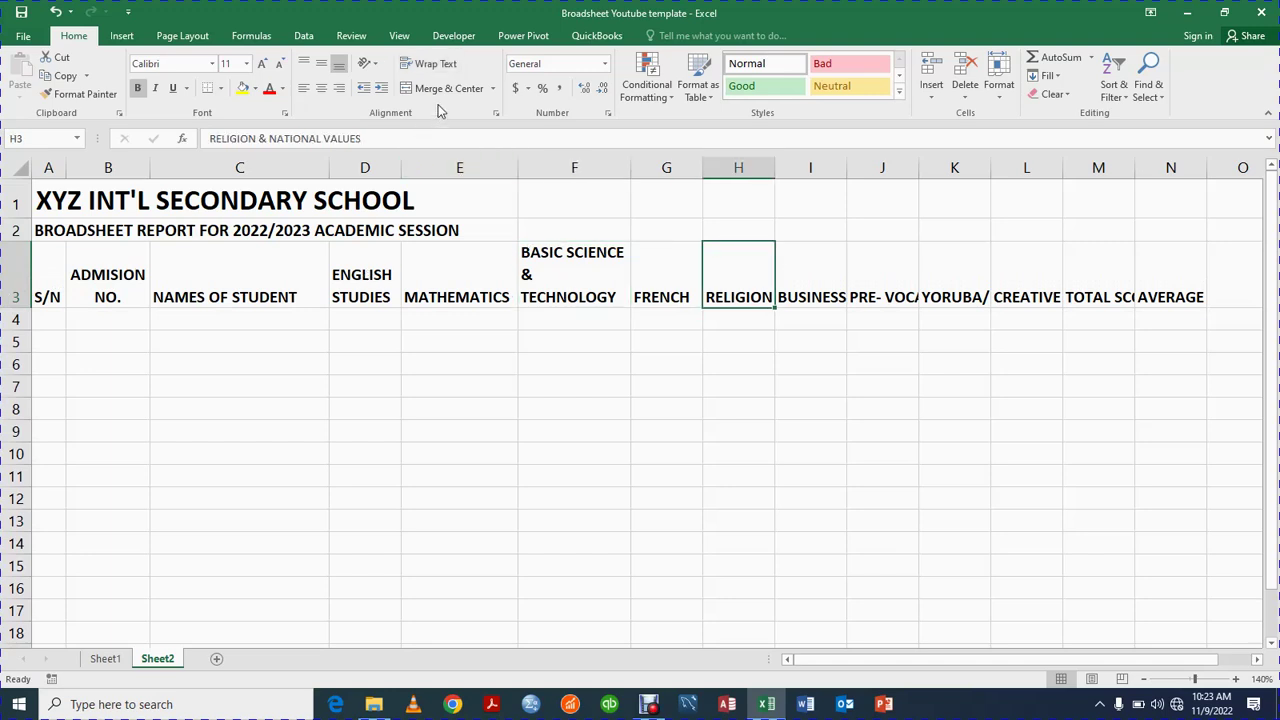
left_click(411, 63)
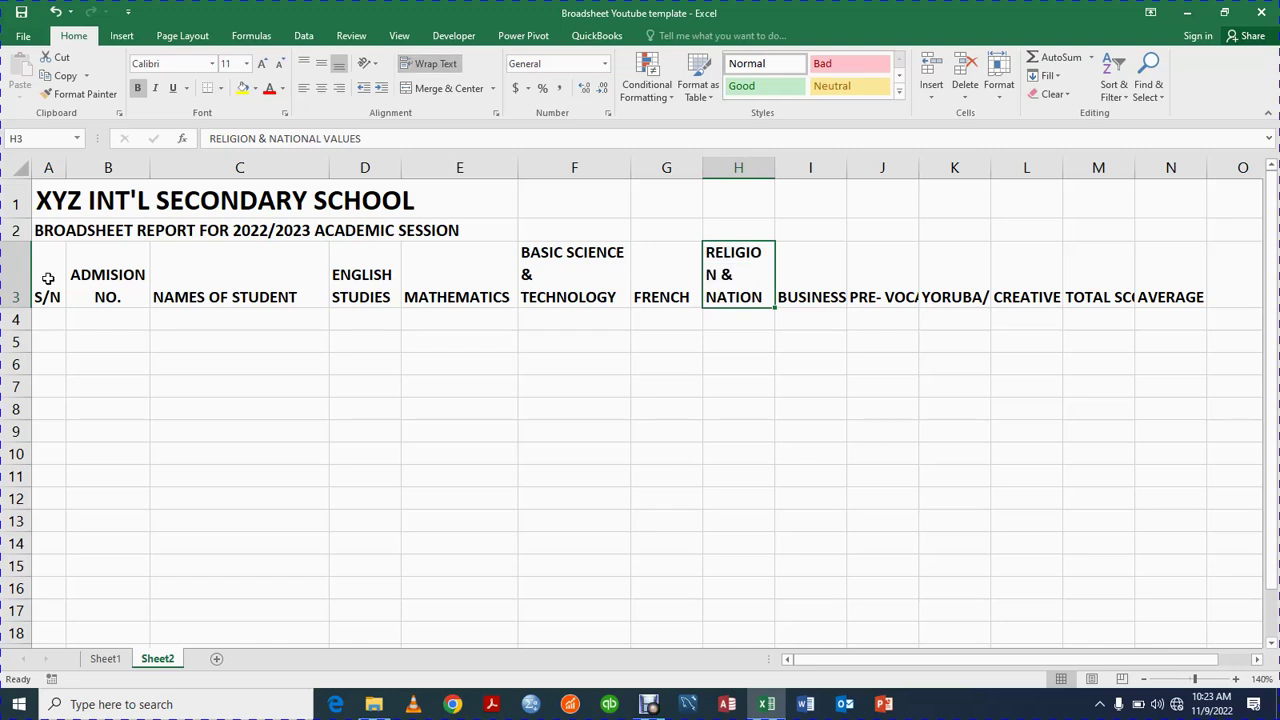
left_click(5, 278)
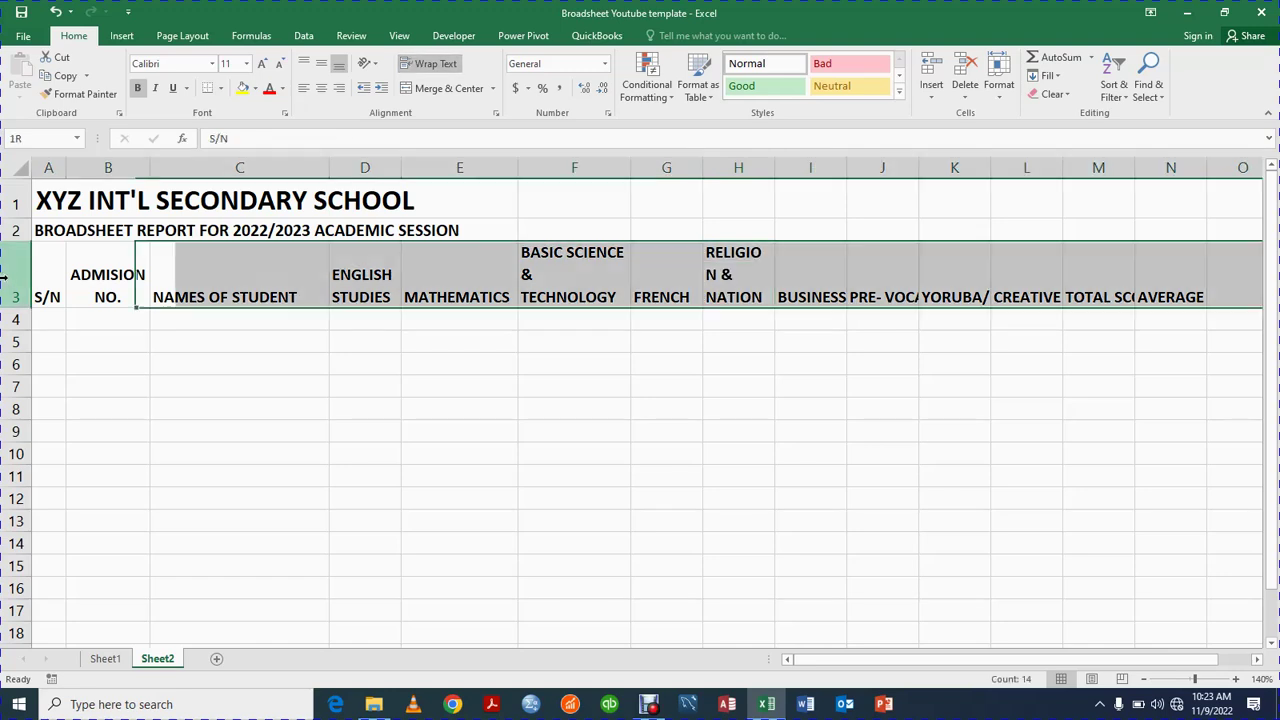
left_click(436, 63)
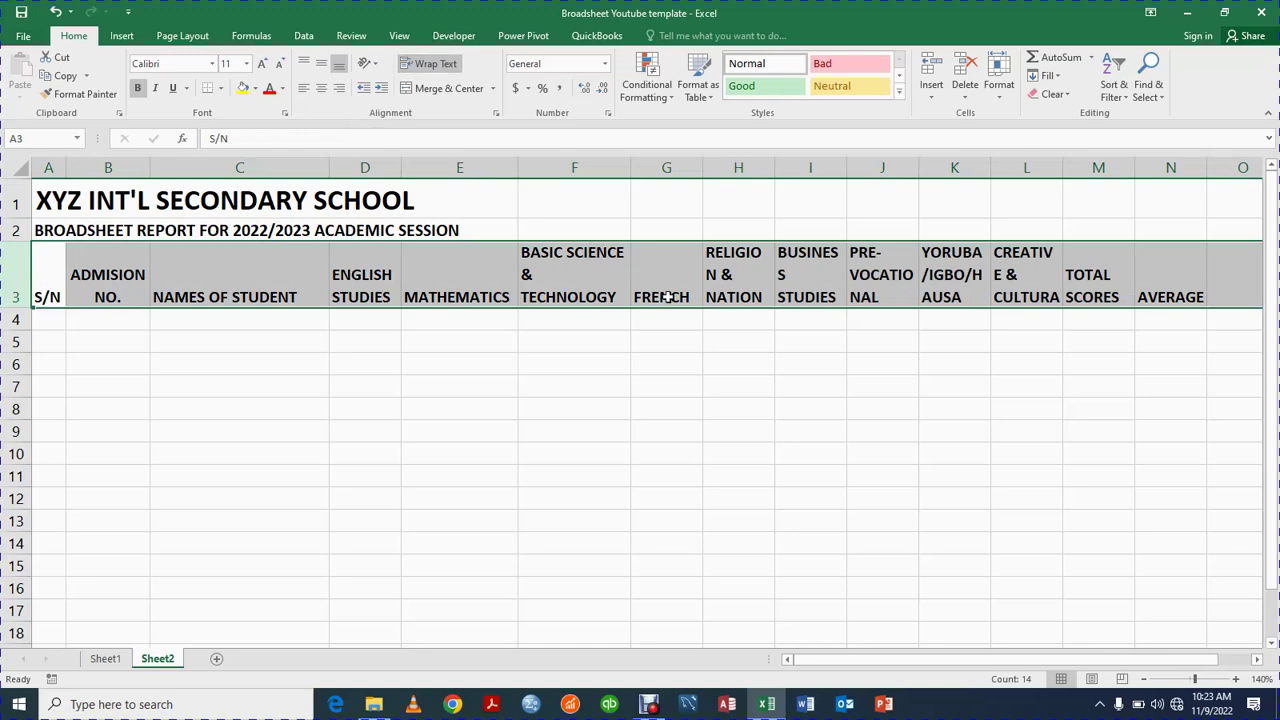
left_click(794, 379)
Step: Widen columns H, I, J, K and L so their wrapped headers no longer break in the middle of words
left_click_drag(774, 168, 881, 172)
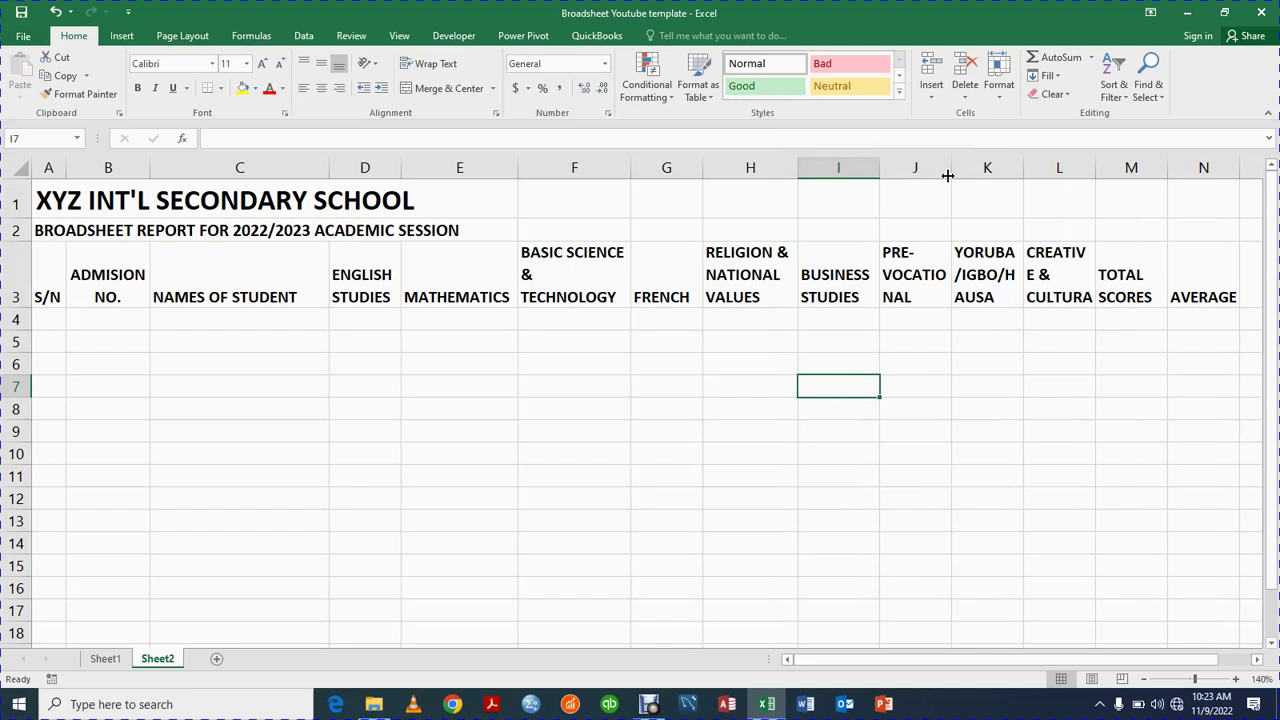
left_click_drag(951, 174, 980, 174)
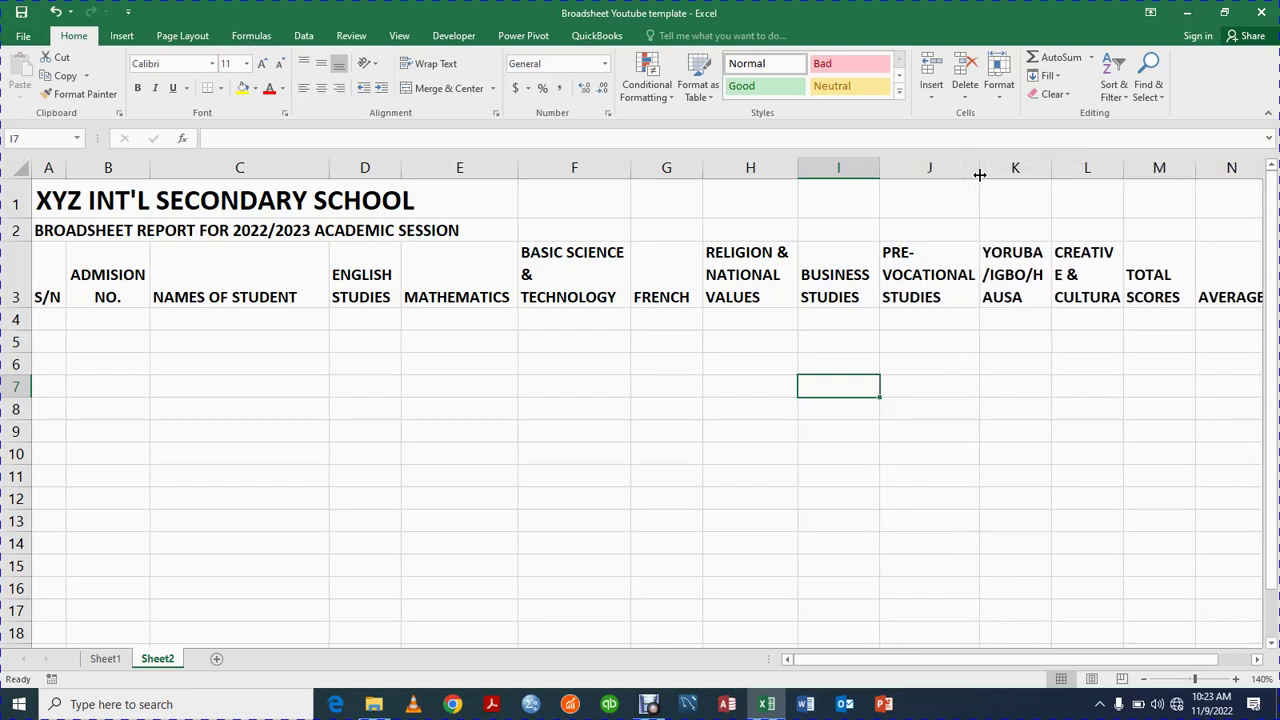
left_click_drag(1052, 168, 1095, 170)
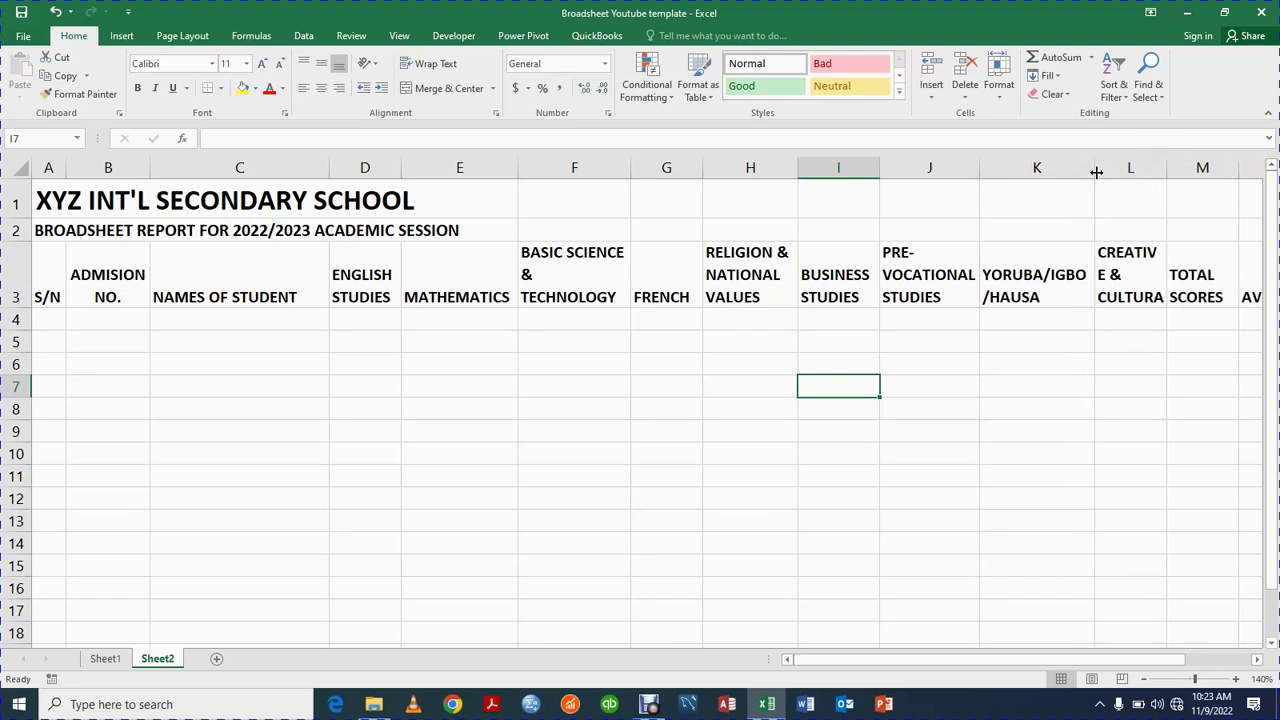
left_click(1134, 270)
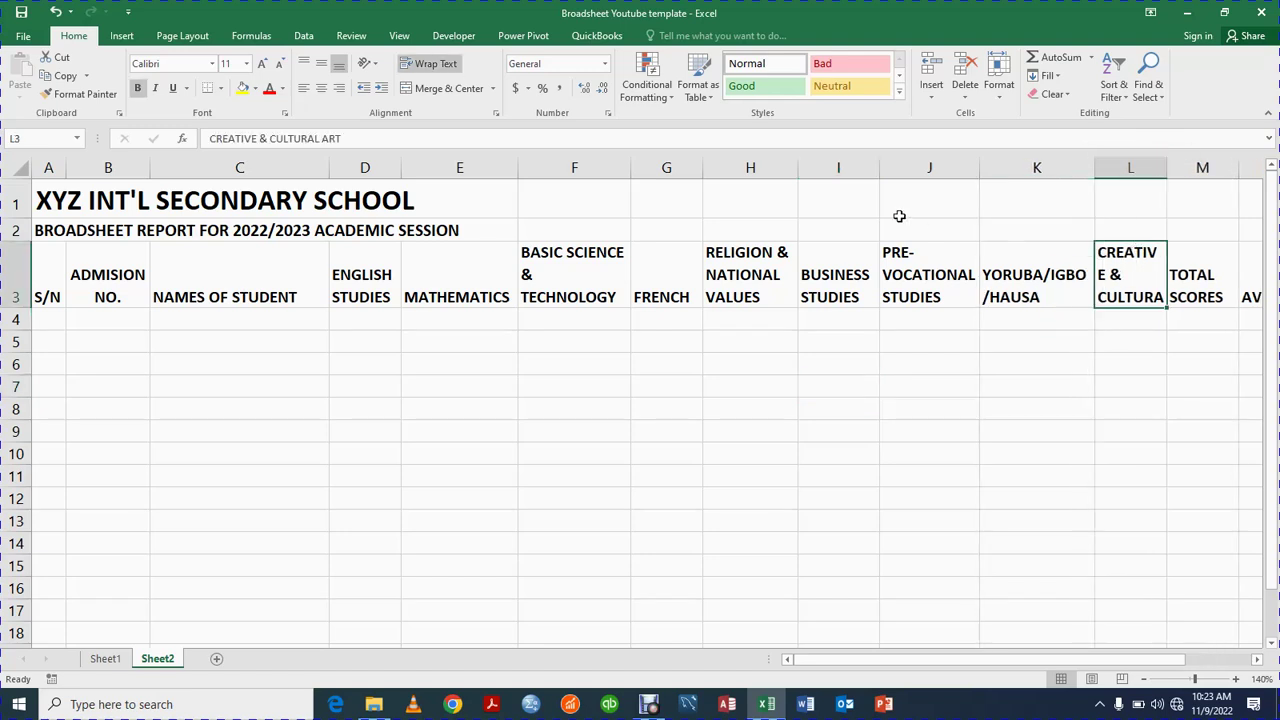
left_click_drag(1169, 172, 1183, 173)
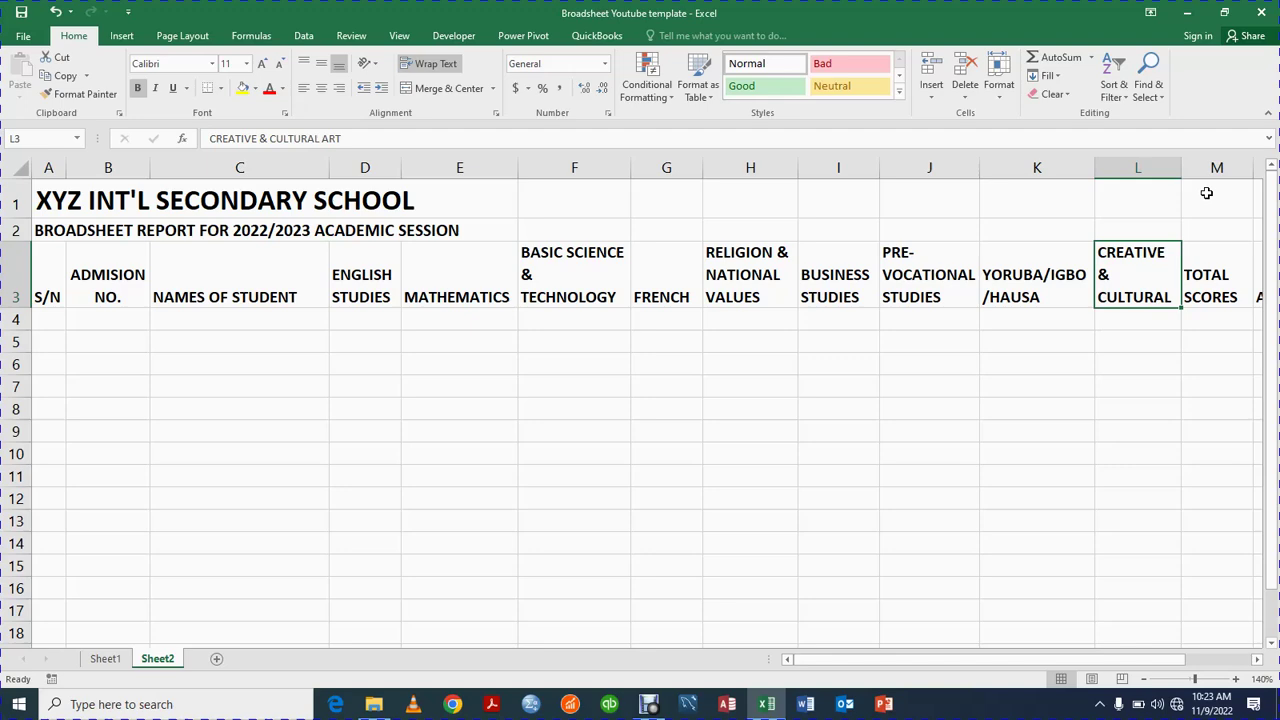
left_click_drag(1158, 664, 1215, 668)
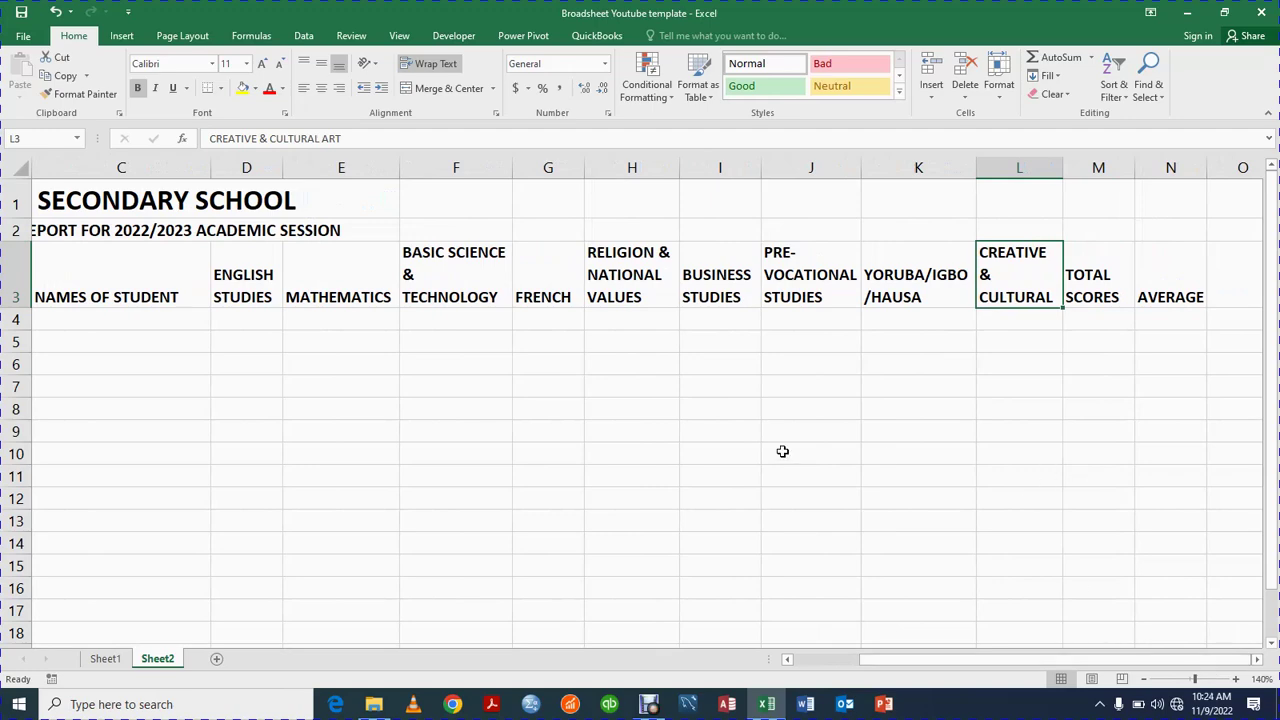
left_click_drag(908, 664, 597, 672)
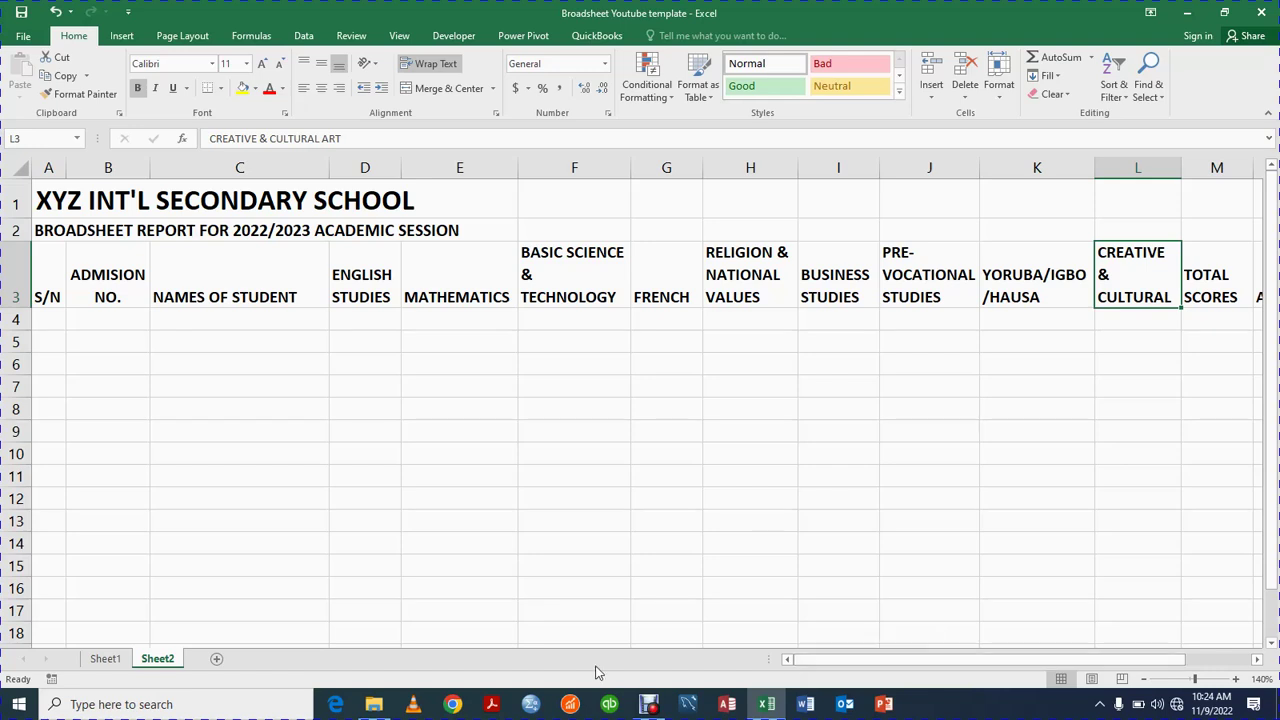
left_click(12, 275)
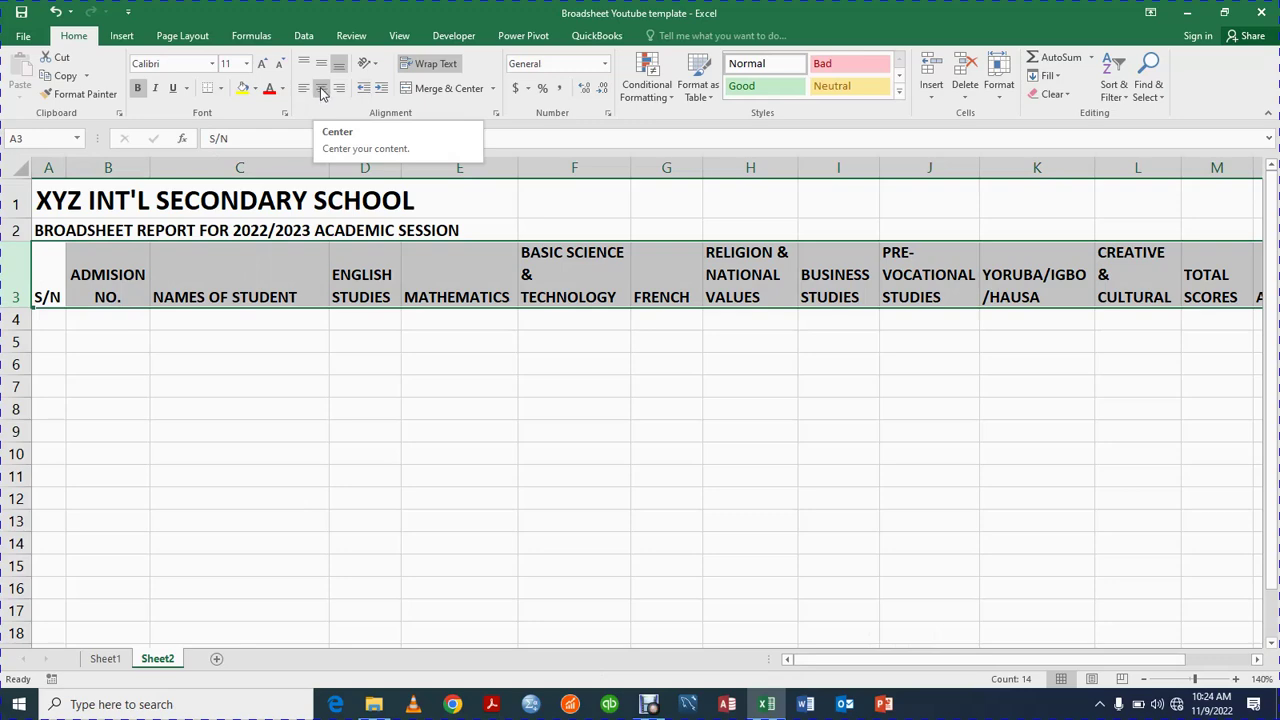
left_click(291, 414)
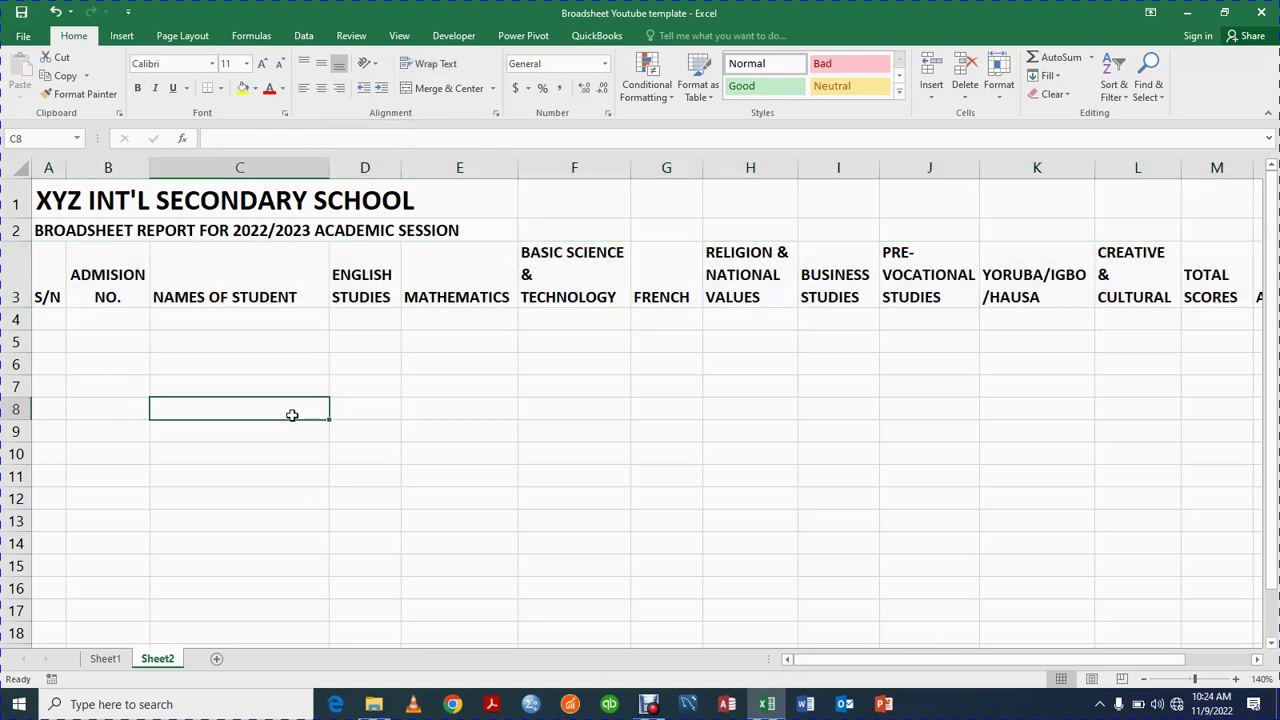
Step: Center the headers in row 3 horizontally and slightly widen the TOTAL SCORES and AVERAGE columns
left_click(14, 285)
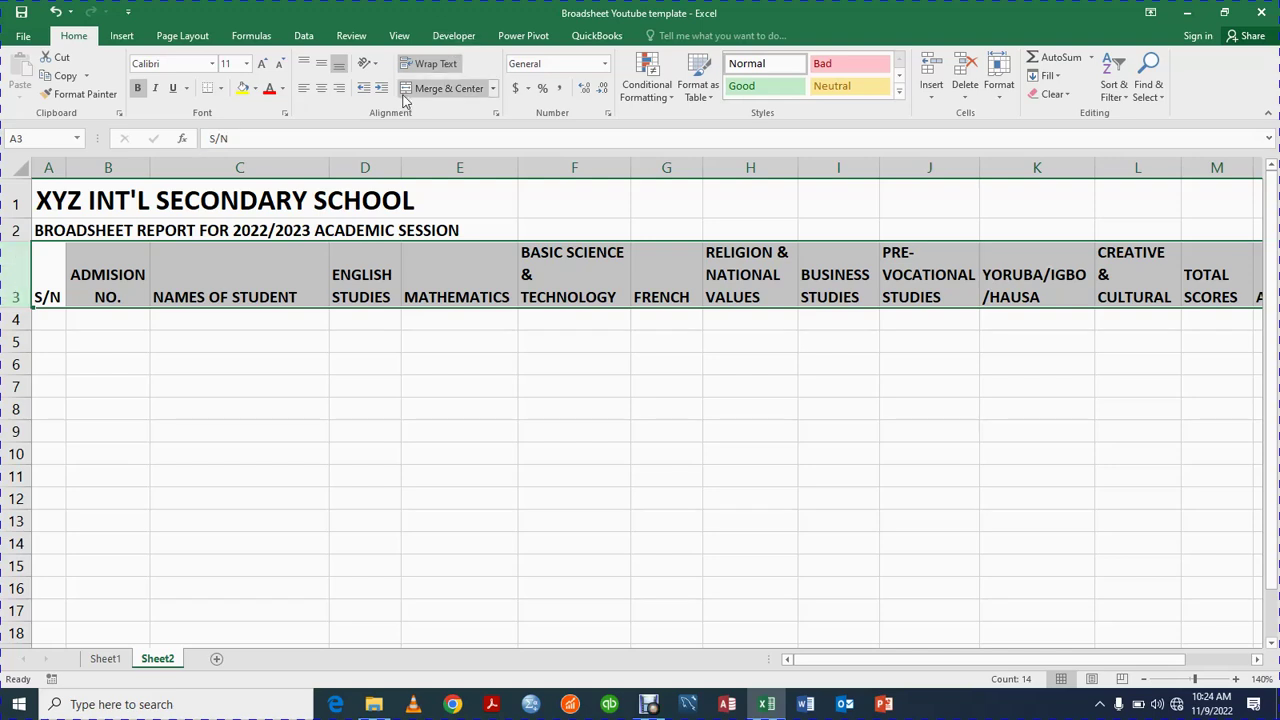
left_click(322, 92)
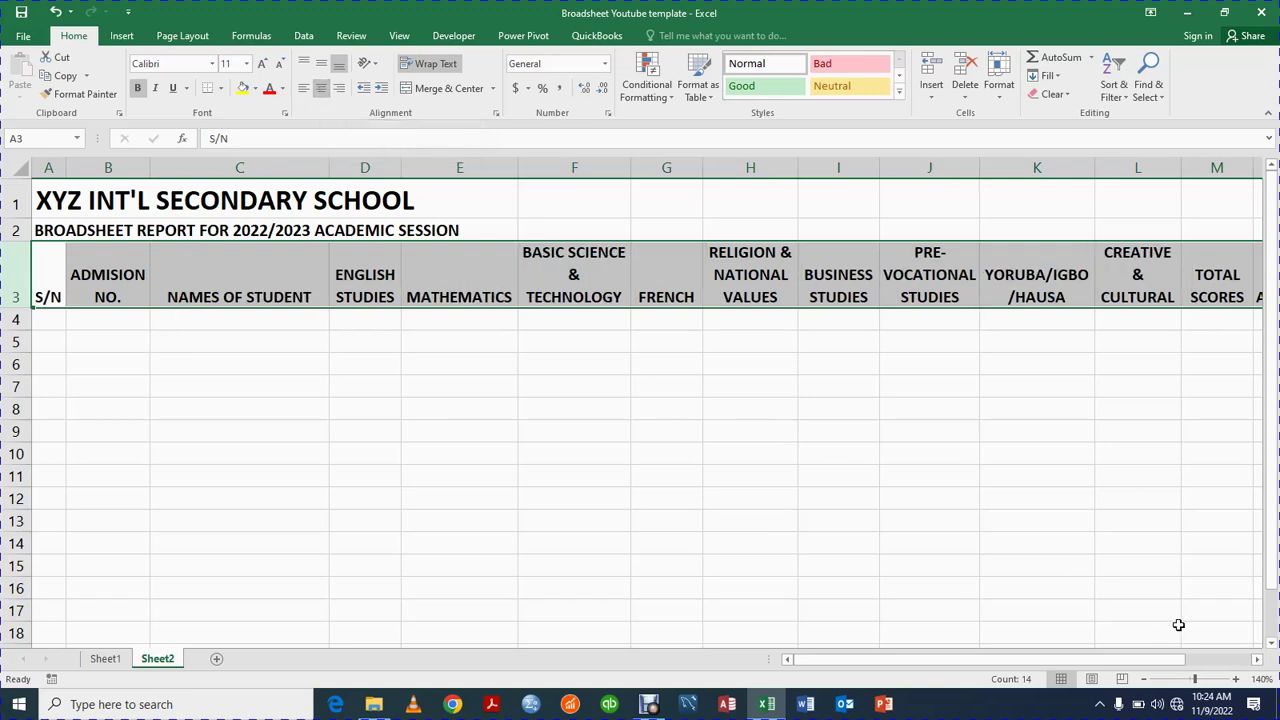
left_click(1144, 680)
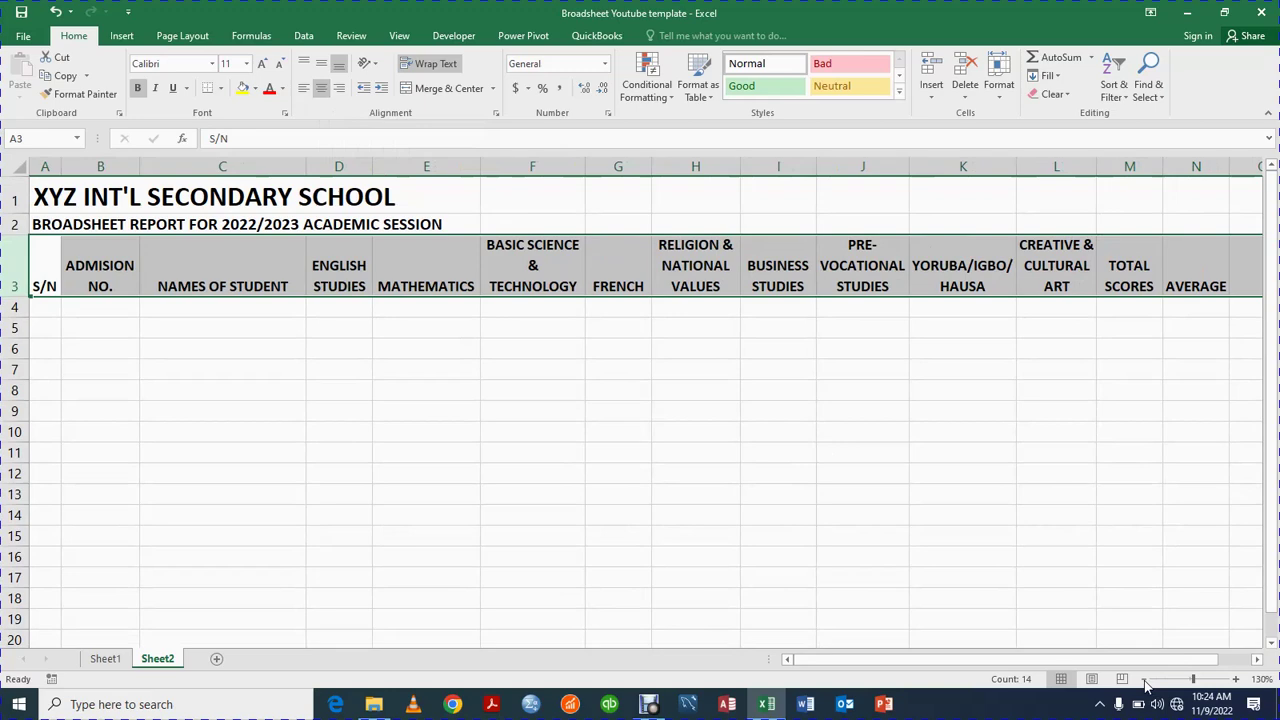
left_click(1144, 680)
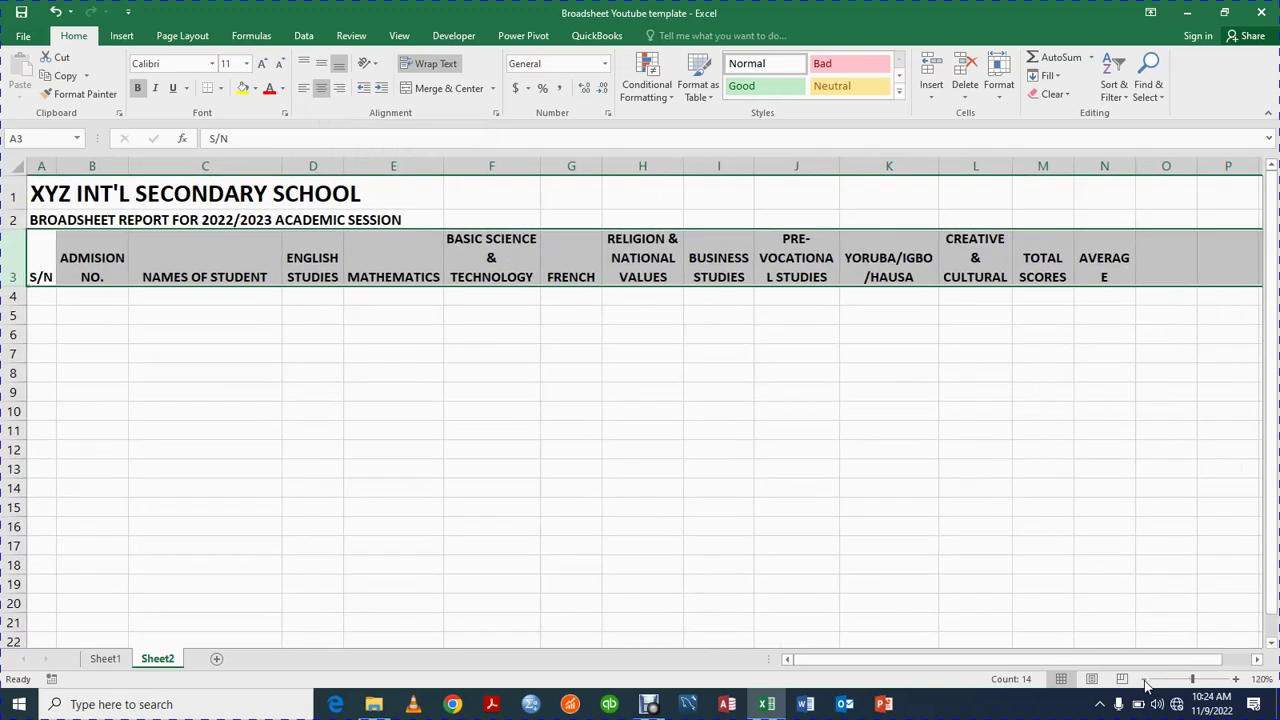
left_click(1237, 680)
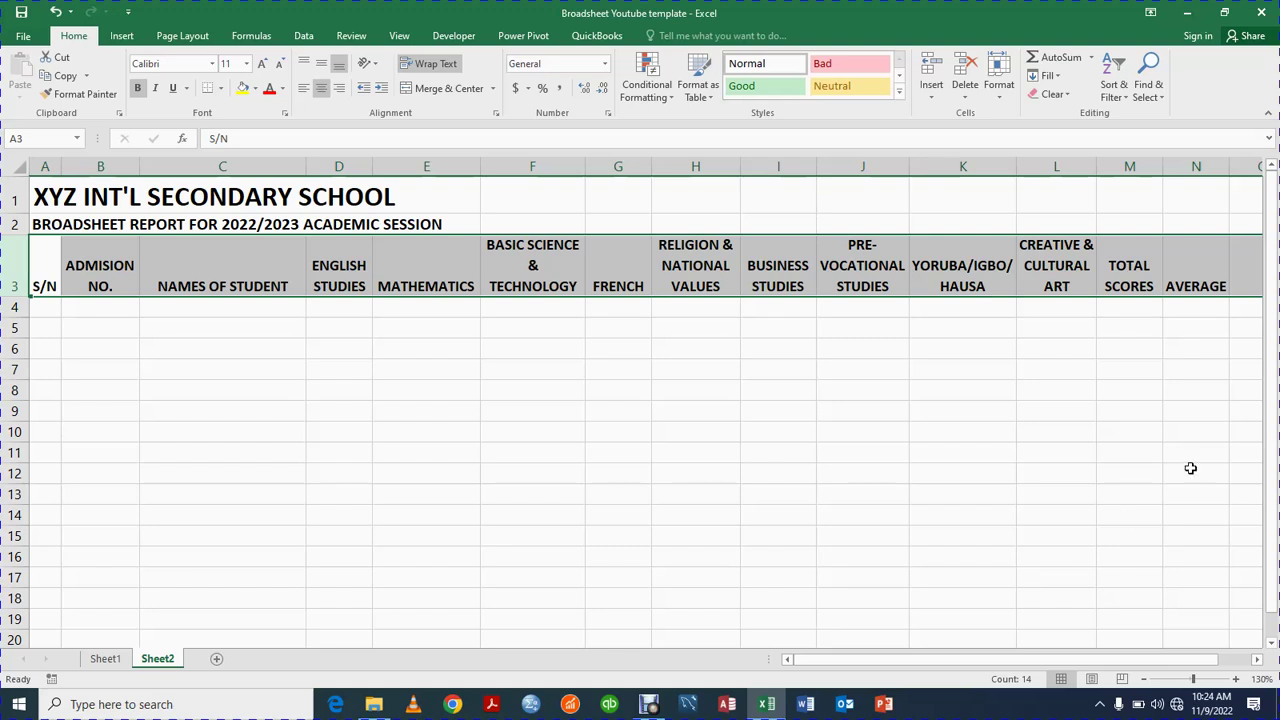
left_click_drag(1228, 172, 1170, 162)
left_click(1003, 445)
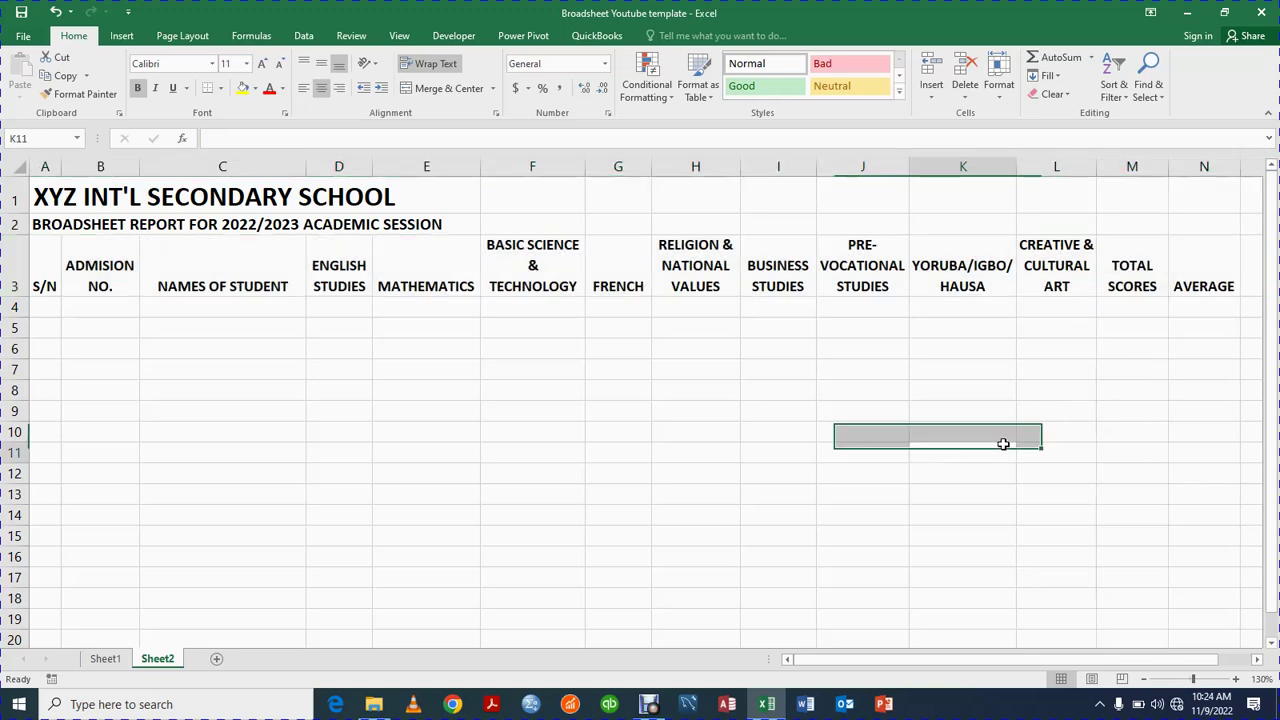
Step: Enter serial numbers 1 and 2 in cells A4 and A5 under S/N
left_click(47, 307)
type("1")
key("Return")
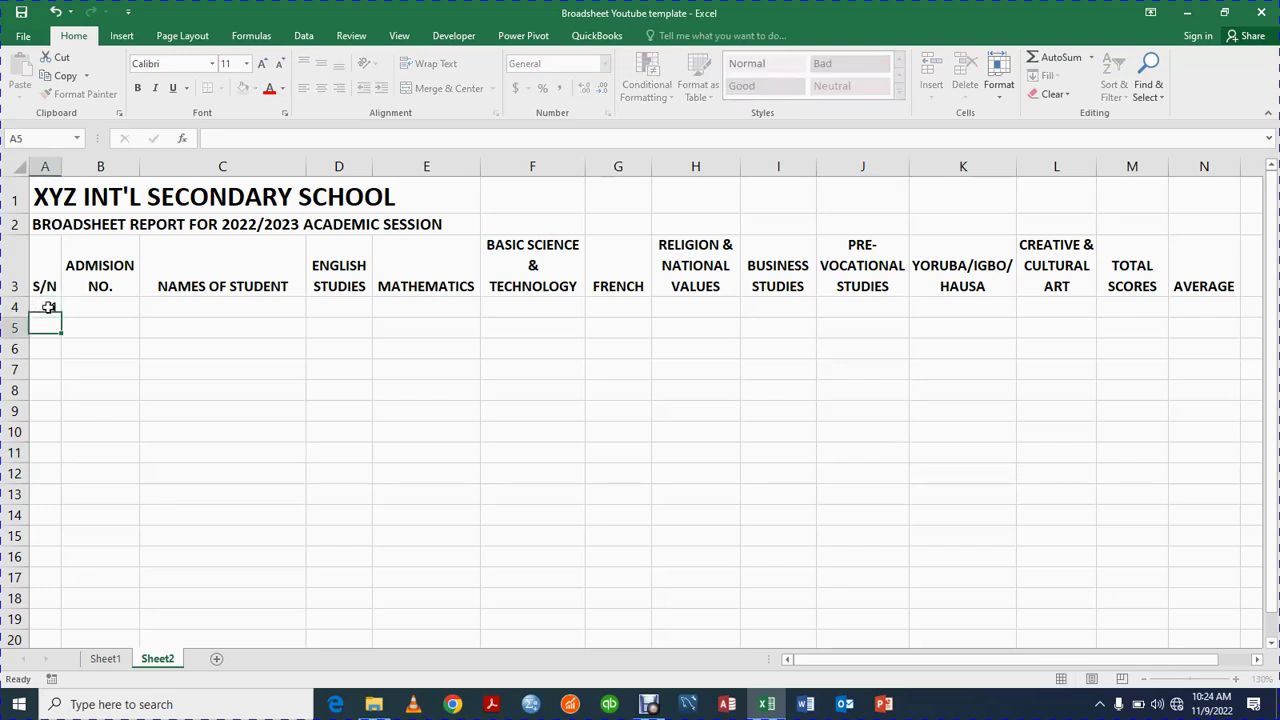
type("2")
key("Return")
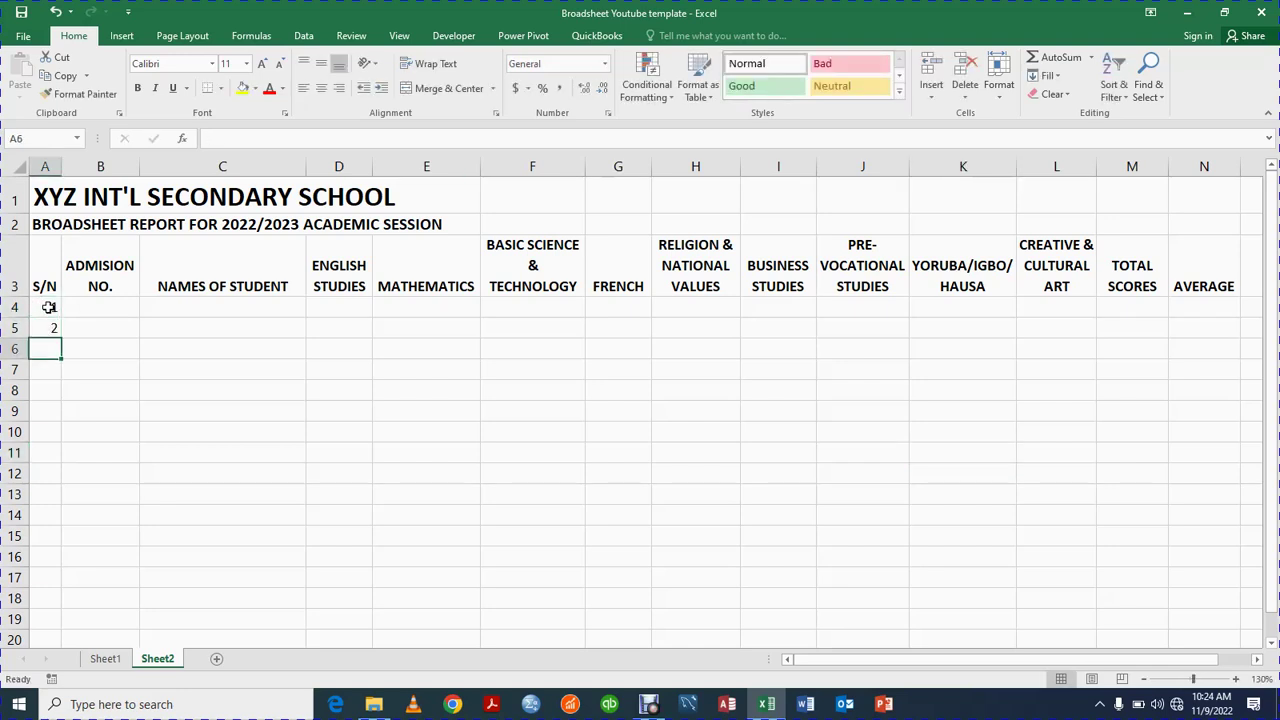
left_click(48, 307)
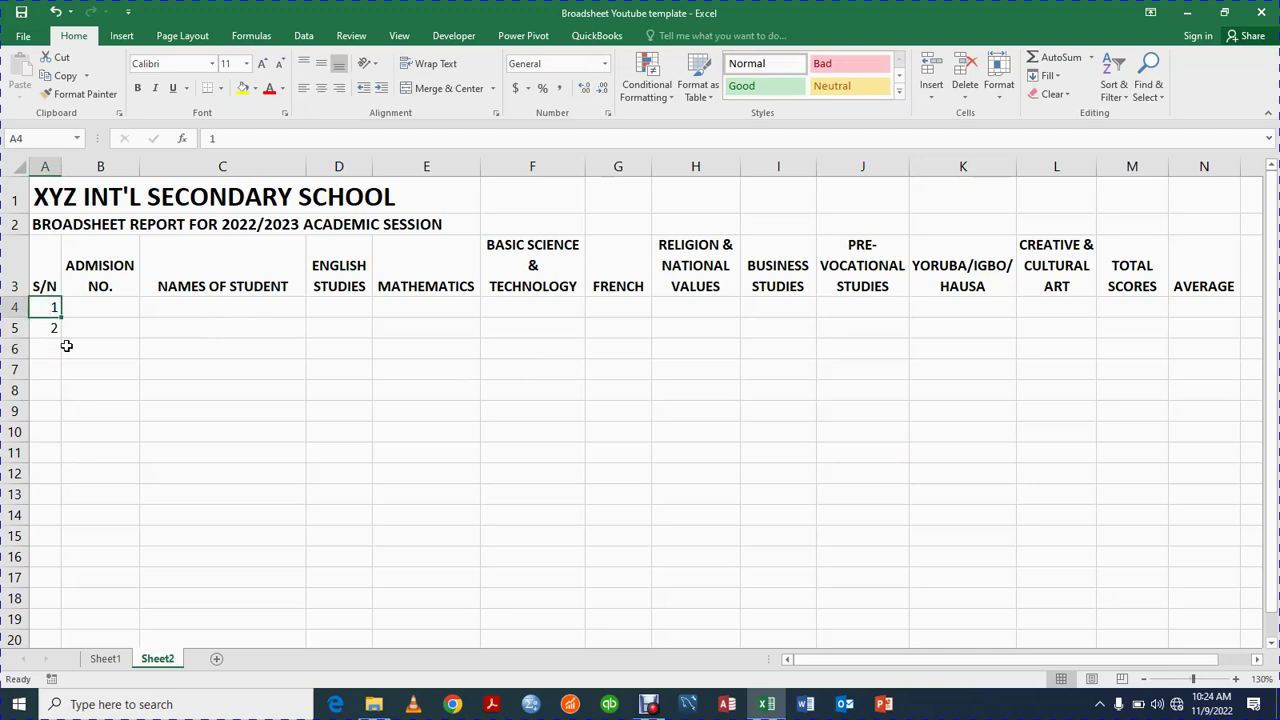
Step: Extend the S/N series from A4:A5 down to 16 in A19 and center the numbers
left_click(105, 658)
left_click(157, 658)
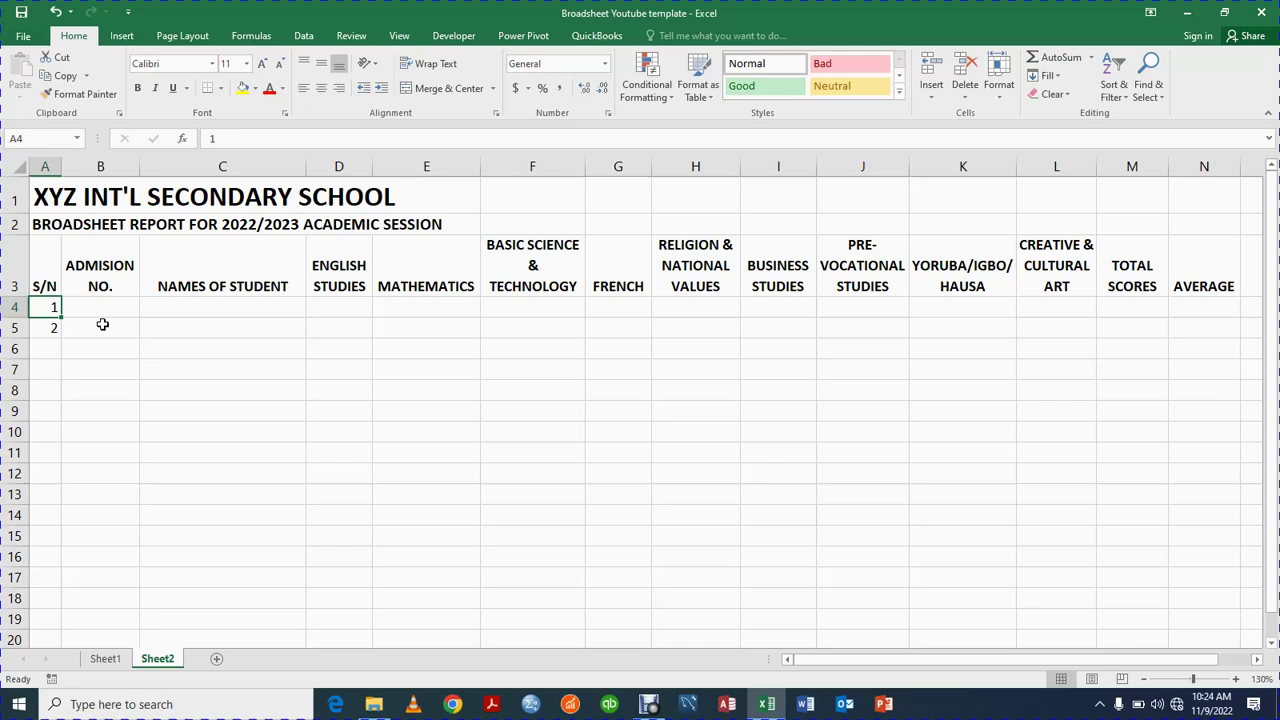
left_click_drag(55, 308, 55, 326)
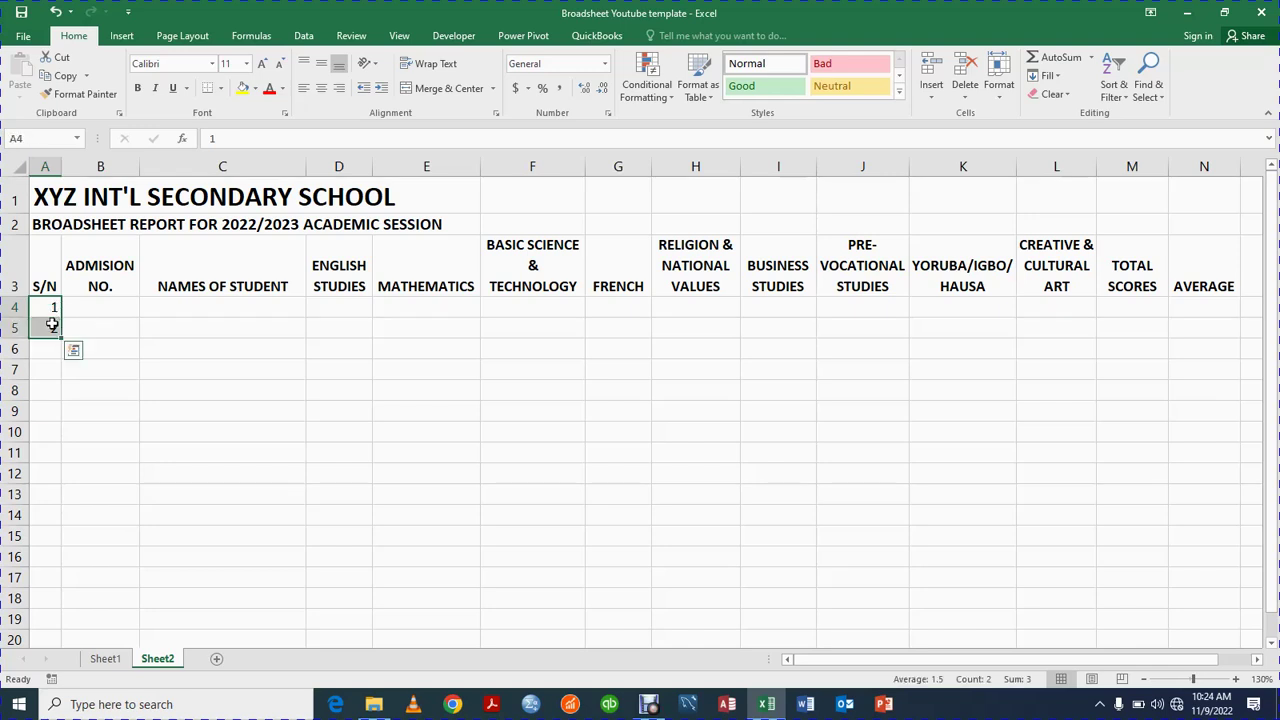
left_click_drag(62, 340, 45, 630)
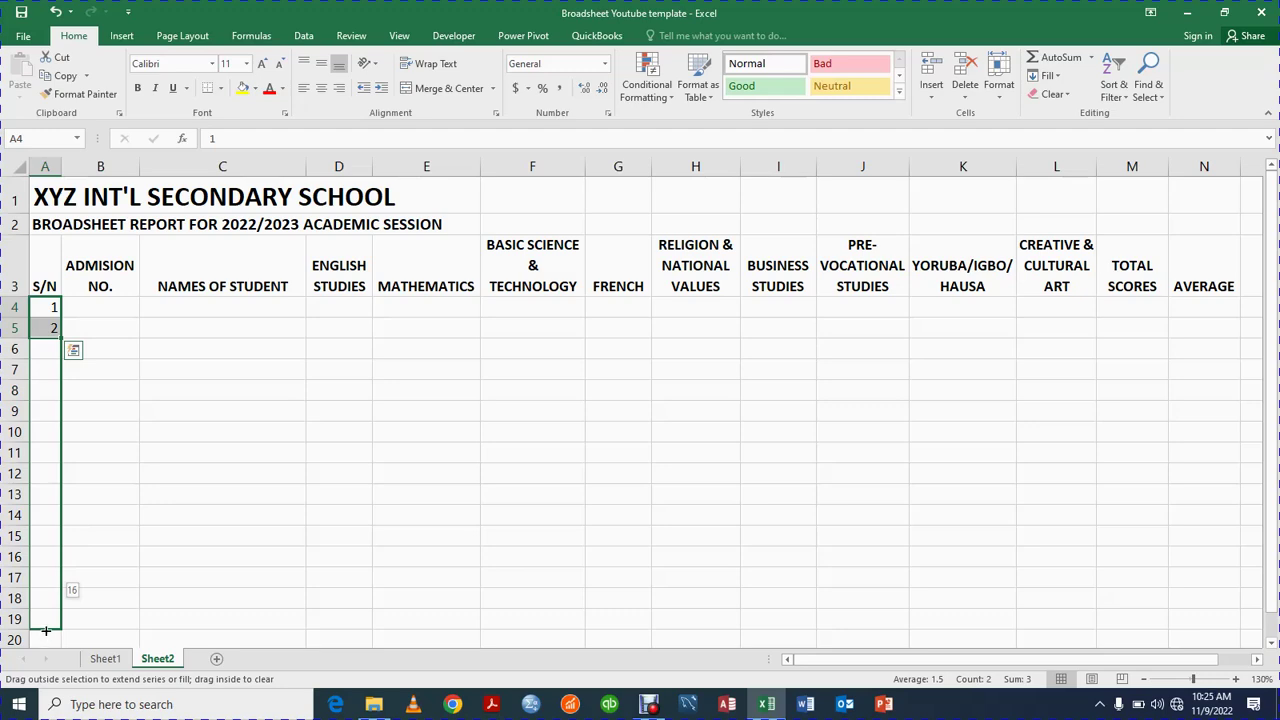
left_click_drag(45, 630, 45, 630)
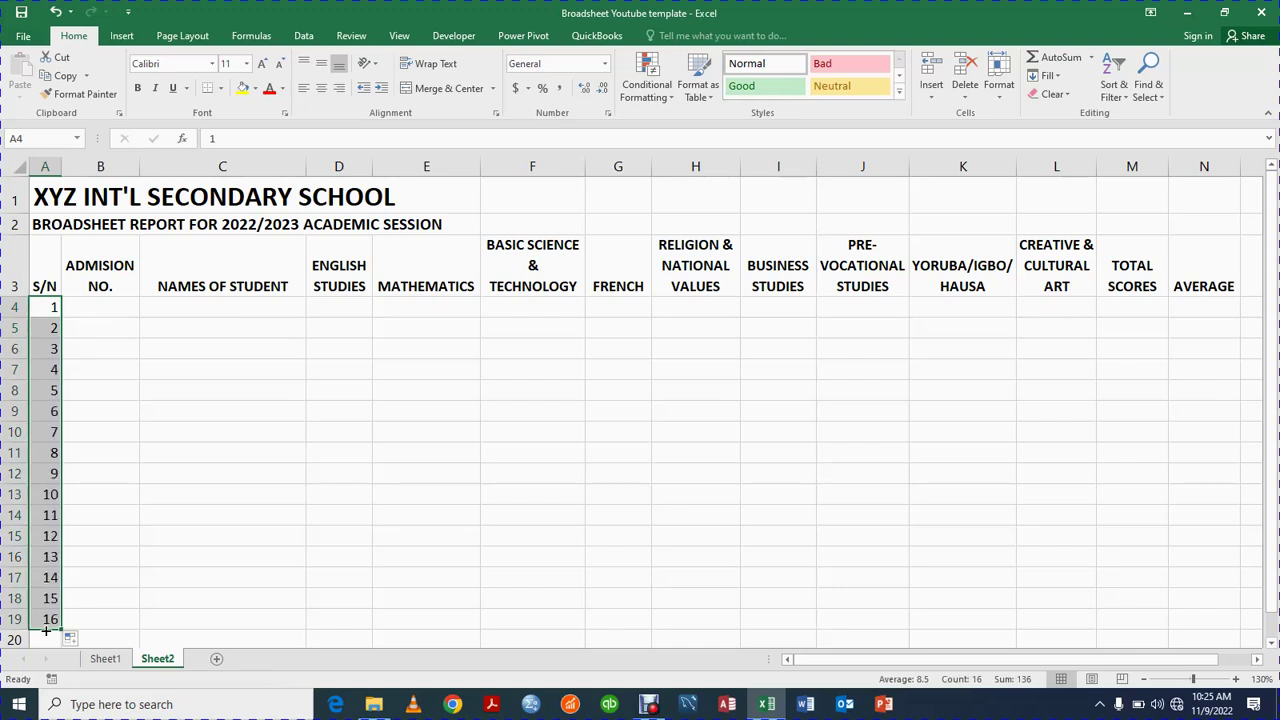
left_click(320, 89)
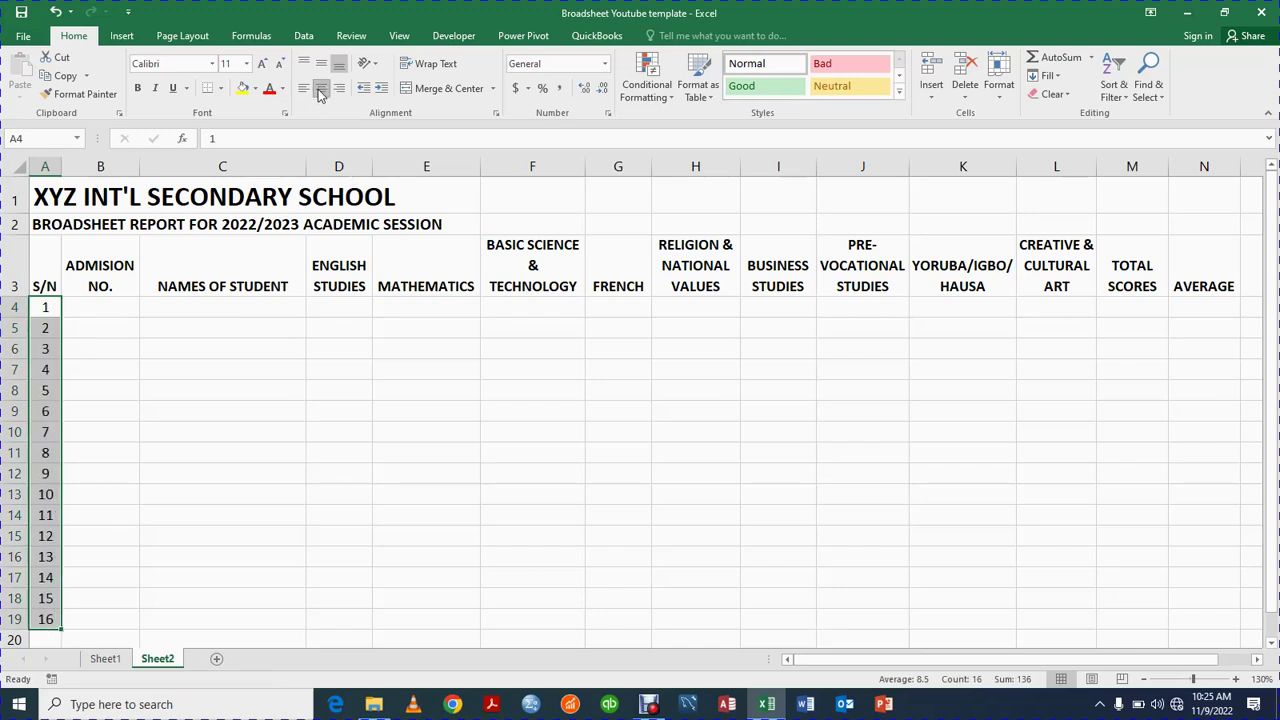
Step: Enter the first two consecutive admission numbers in cells B4 and B5
left_click(100, 310)
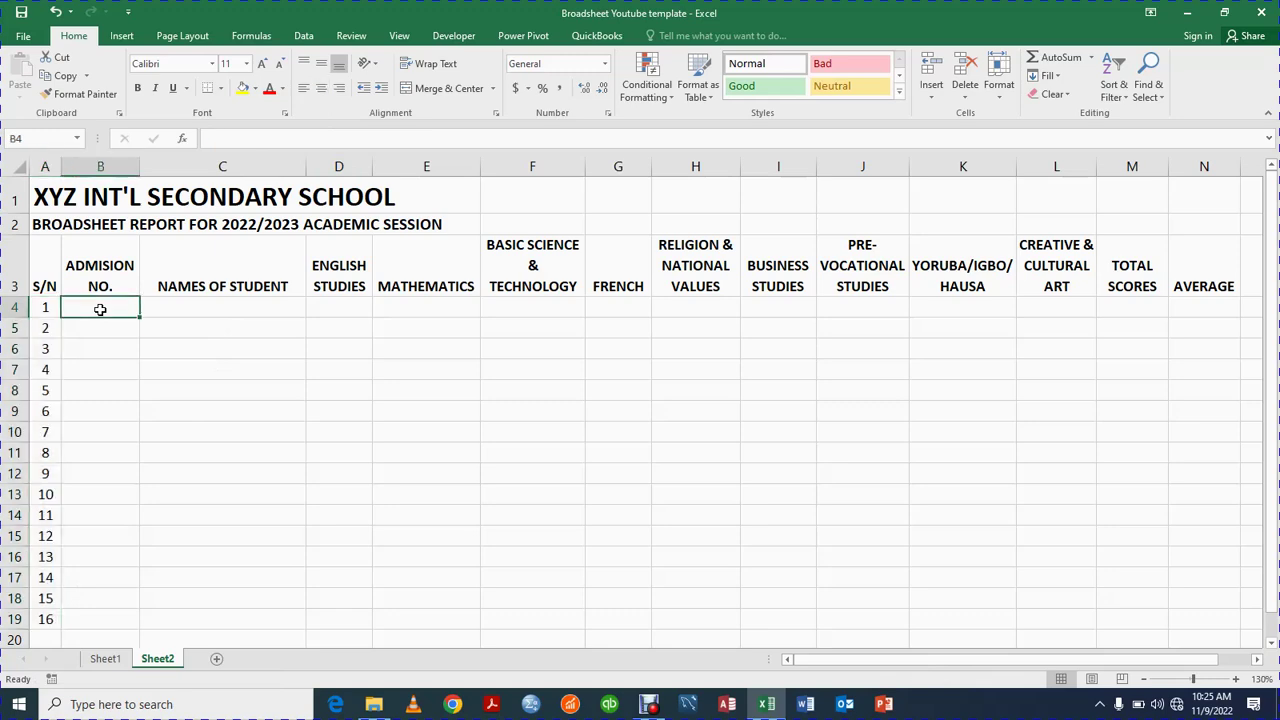
type("234001")
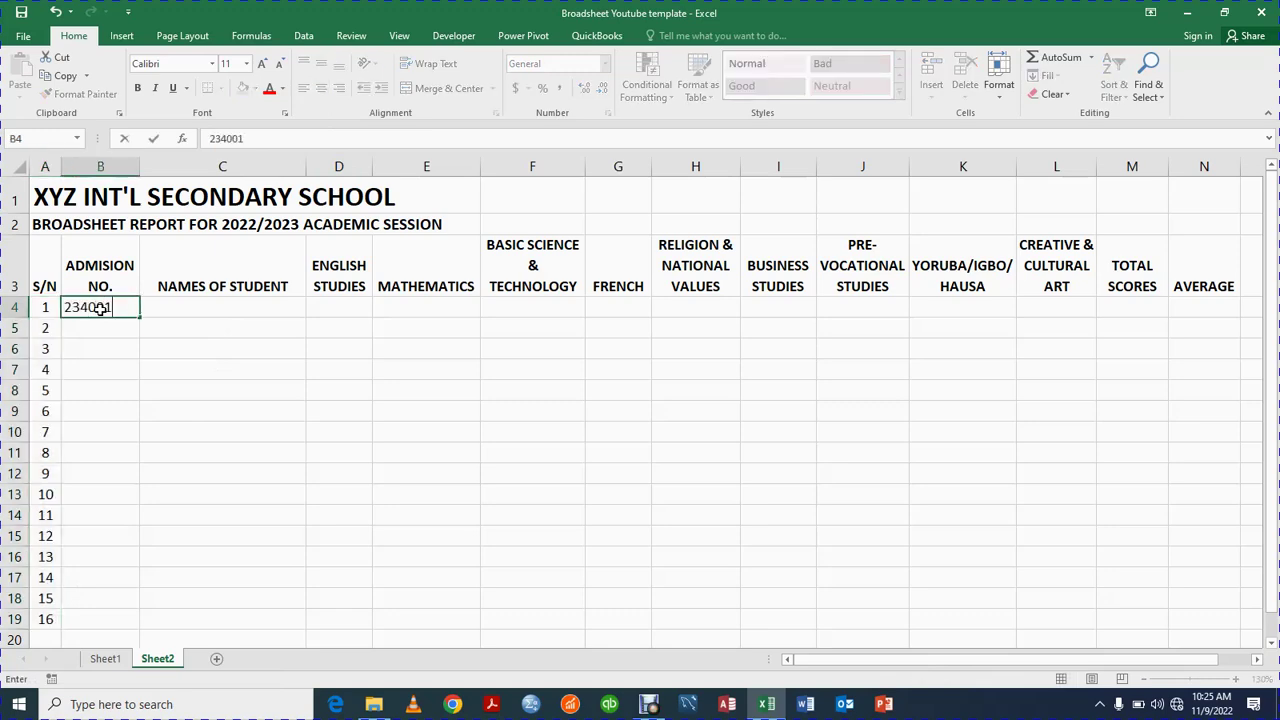
key("Return")
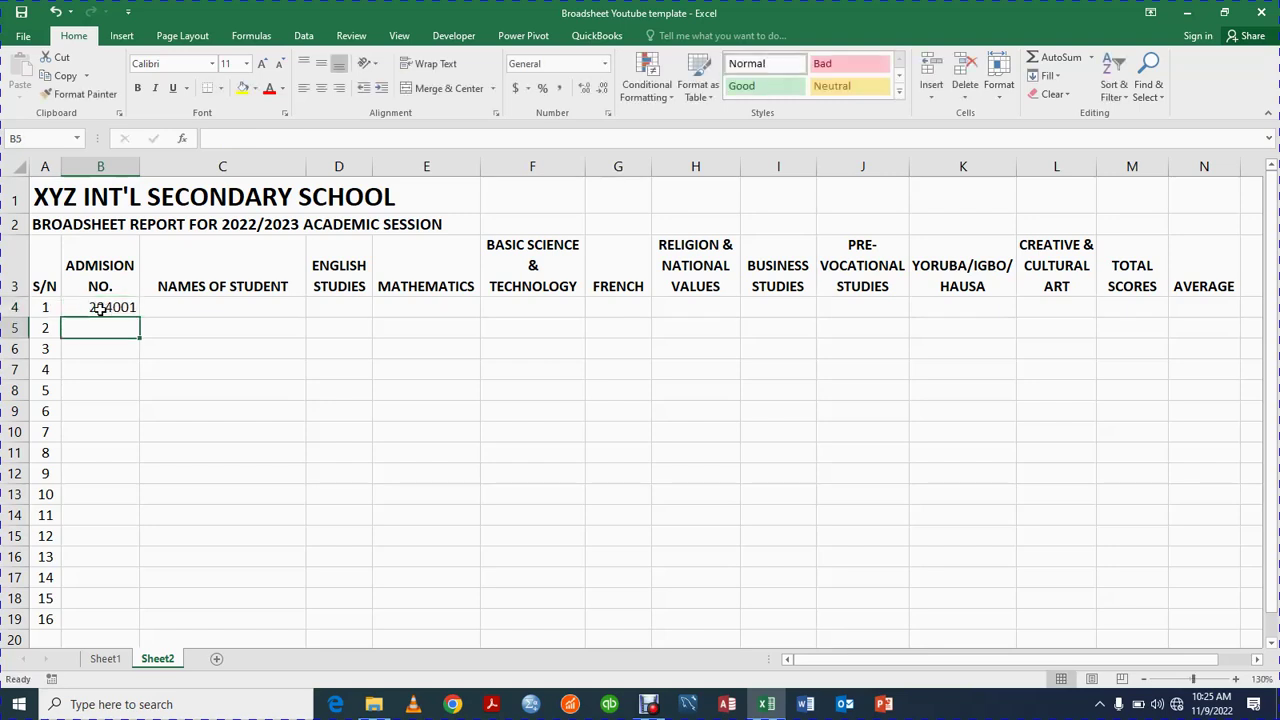
type("234002")
key("Return")
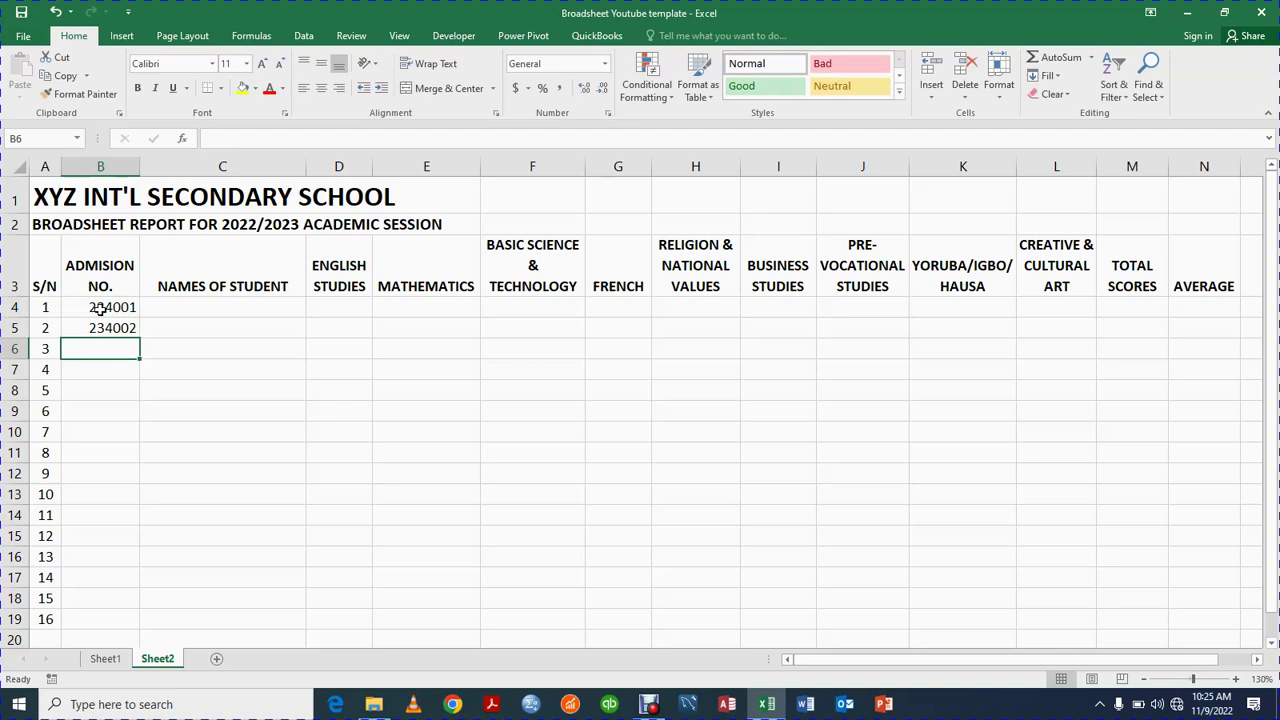
Step: Extend the admission number series from B4:B5 down to B19 and center the numbers
left_click(110, 307)
left_click_drag(110, 307, 110, 332)
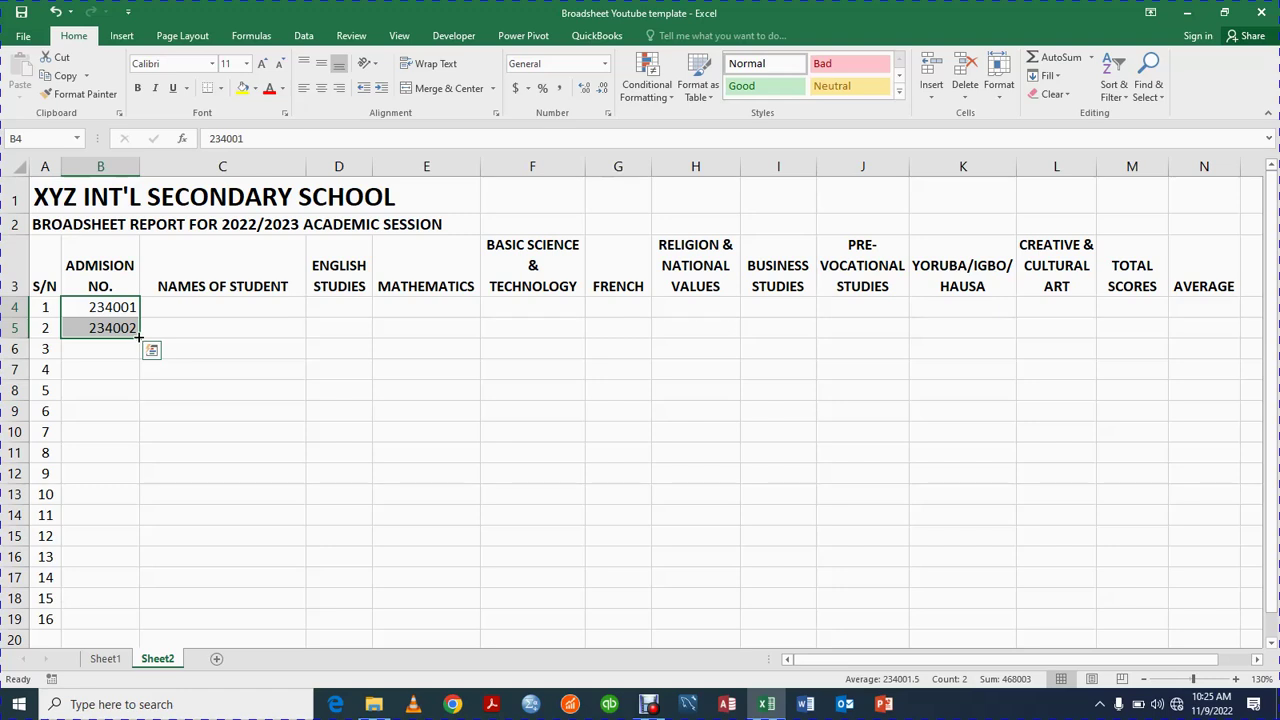
left_click_drag(139, 338, 119, 620)
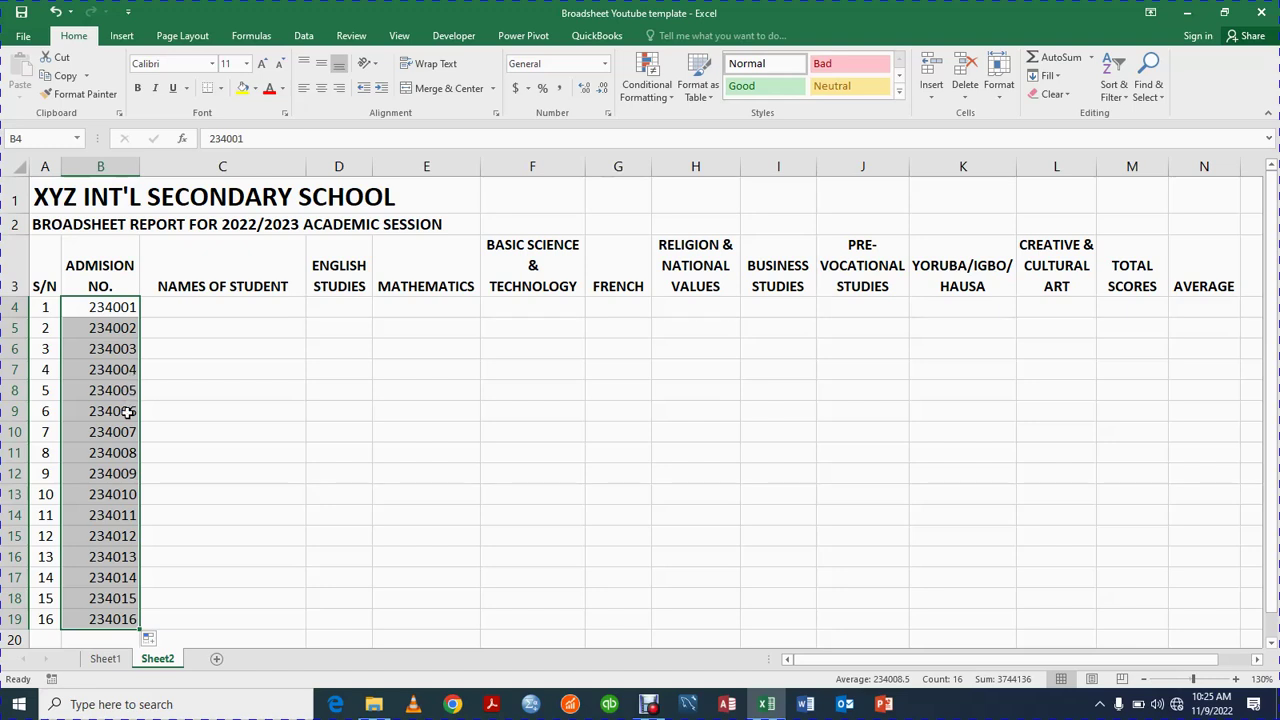
left_click(321, 90)
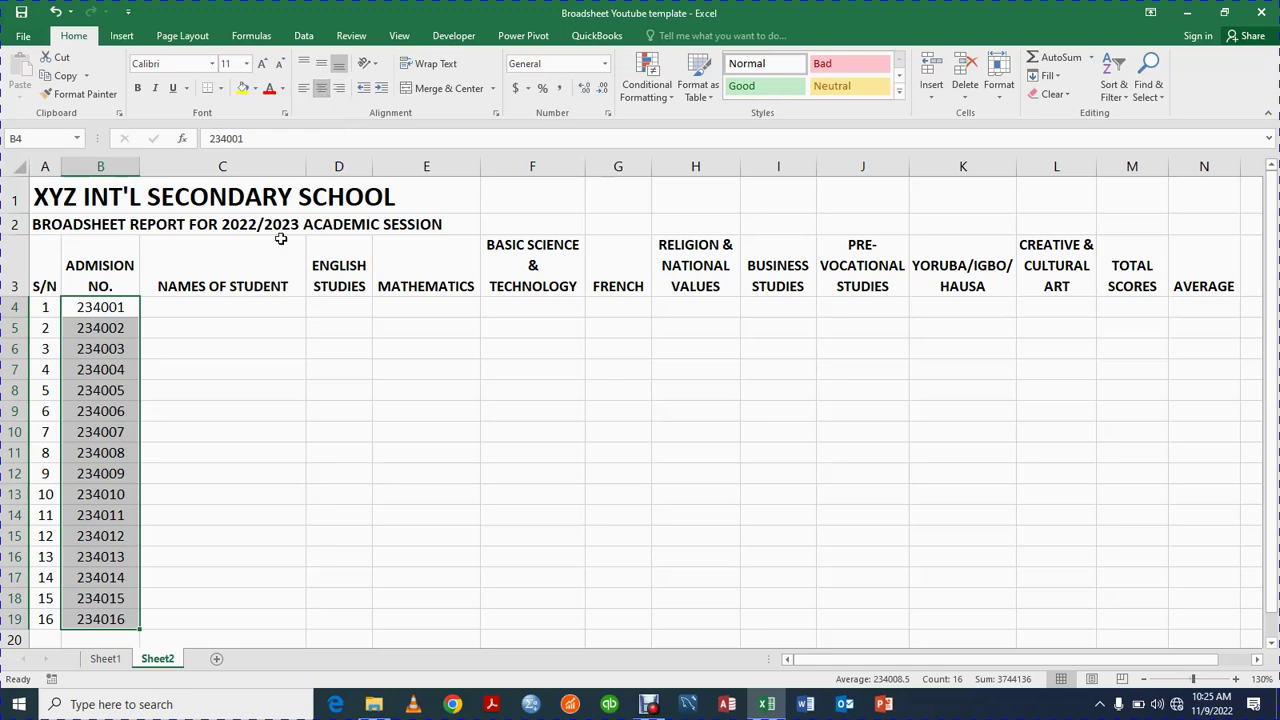
Step: Copy all the student names in C5:C21 on Sheet1
left_click(107, 659)
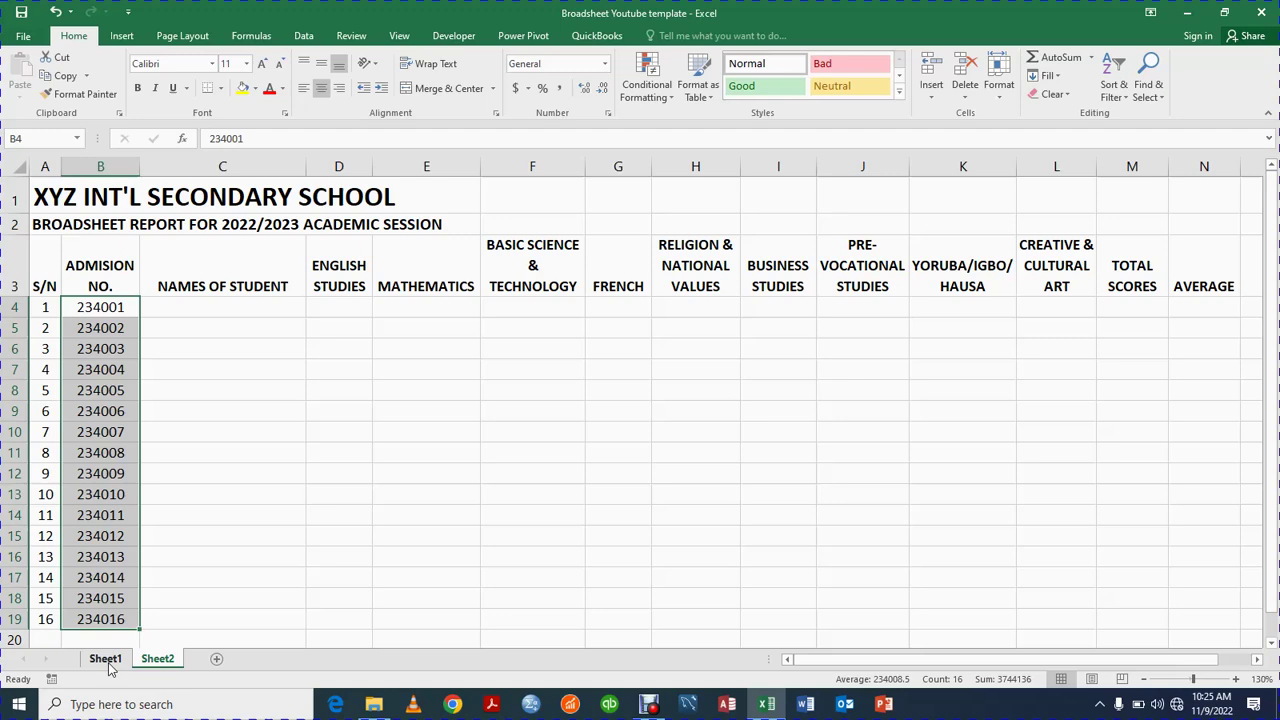
left_click(198, 314)
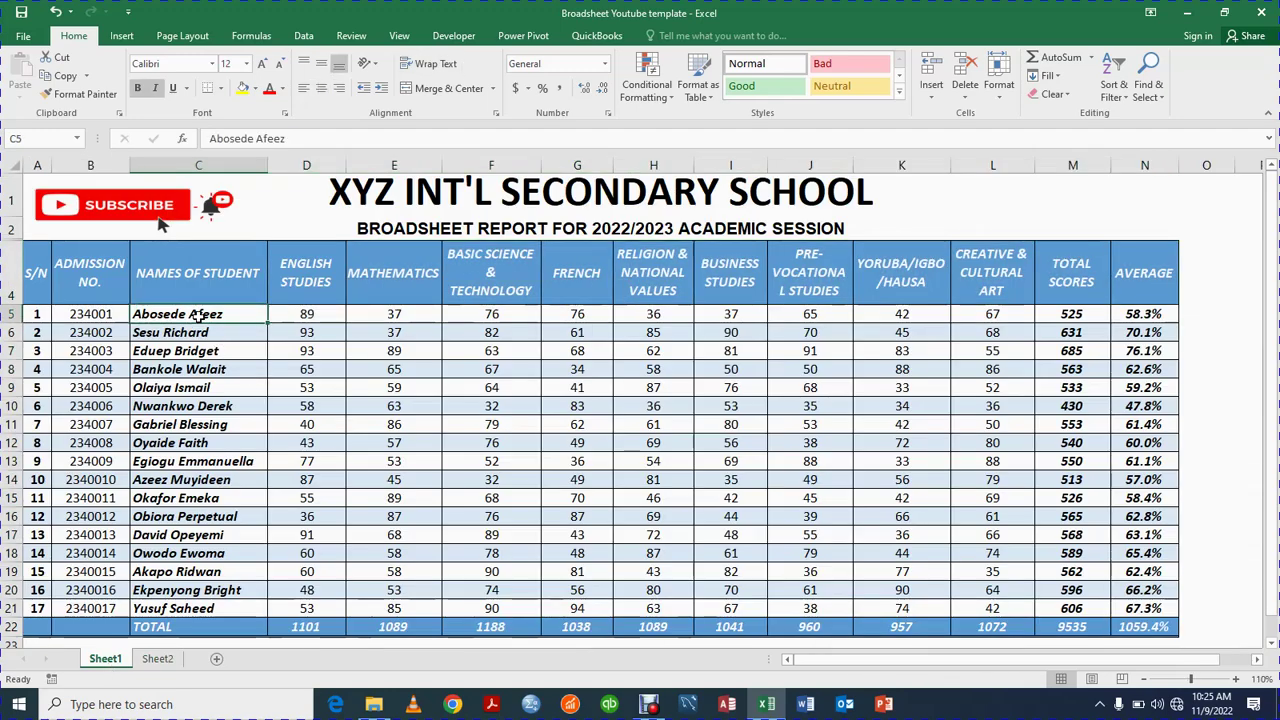
key("shift+Down")
key("shift+Down")
key("shift+Down")
key("shift+Down")
key("shift+Down")
key("shift+Down")
key("shift+Down")
key("shift+Down")
key("shift+Down")
key("shift+Down")
key("shift+Down")
key("shift+Down")
key("shift+Down")
key("shift+Down")
key("shift+Down")
key("shift+Down")
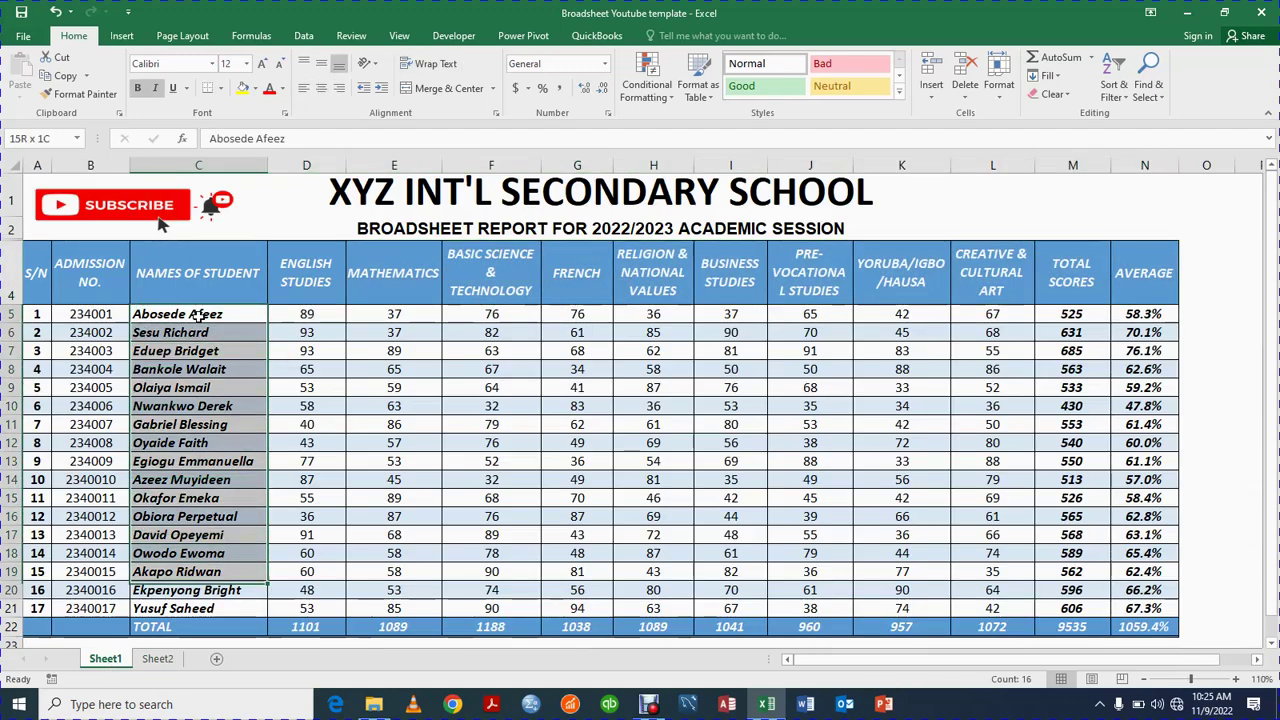
key("ctrl+c")
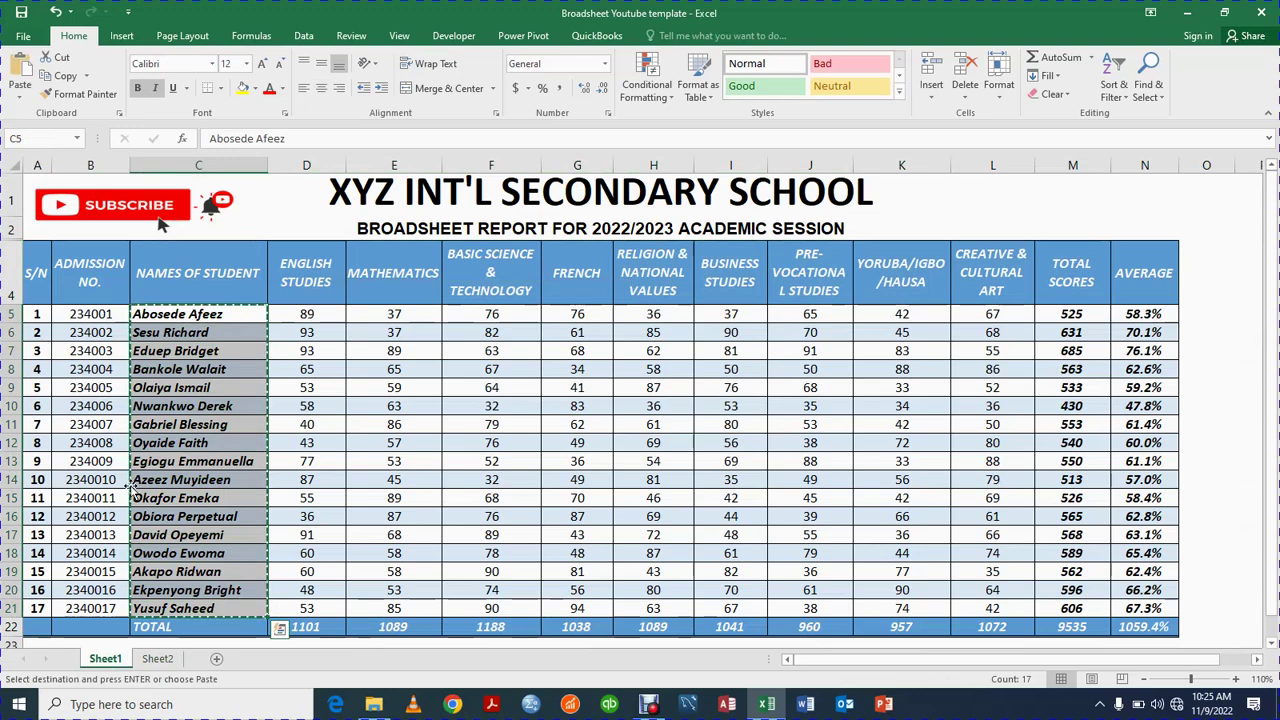
Step: Paste the copied student names into Sheet2 from cell C4 with Paste Special, as values only
left_click(157, 659)
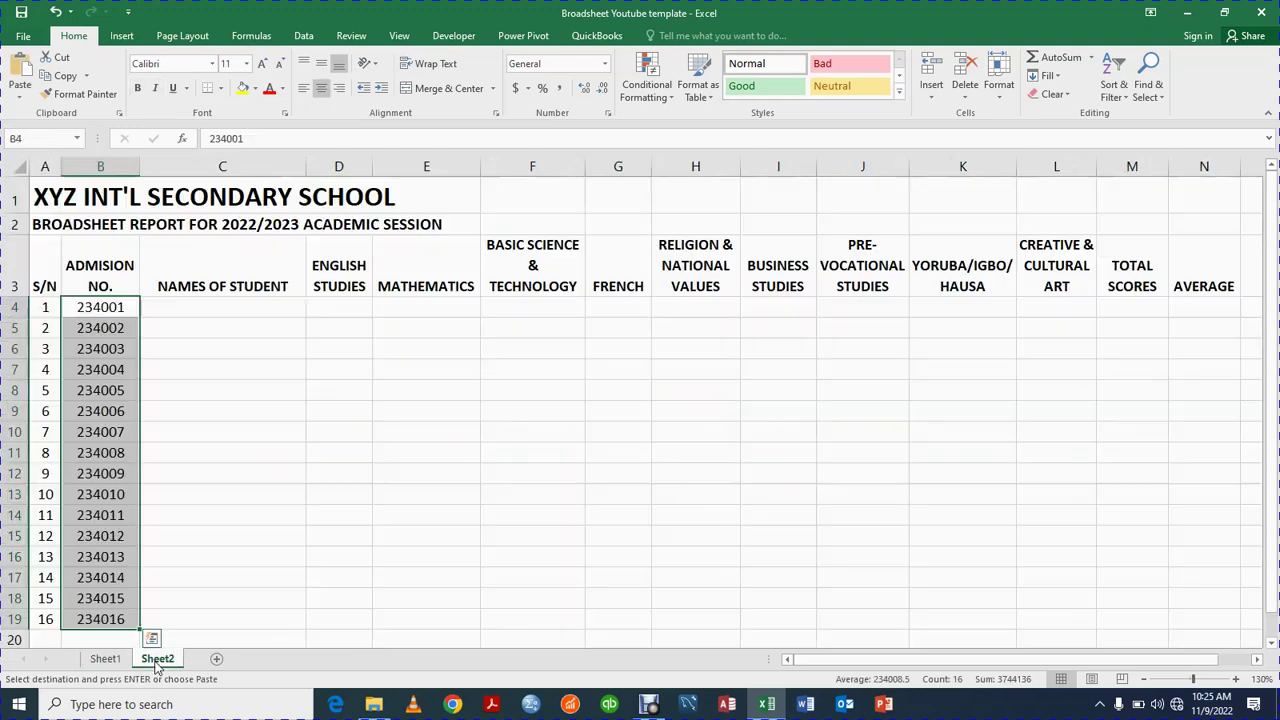
left_click(257, 311)
key("ctrl+alt+v")
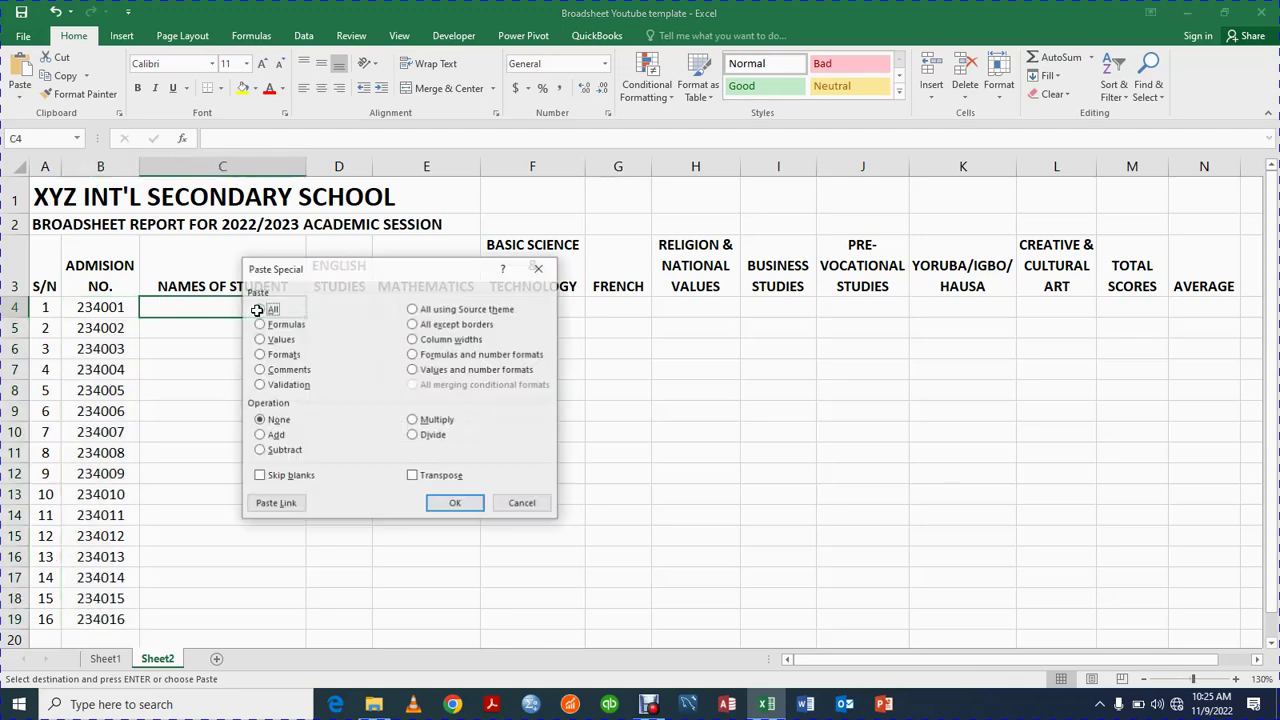
left_click(260, 339)
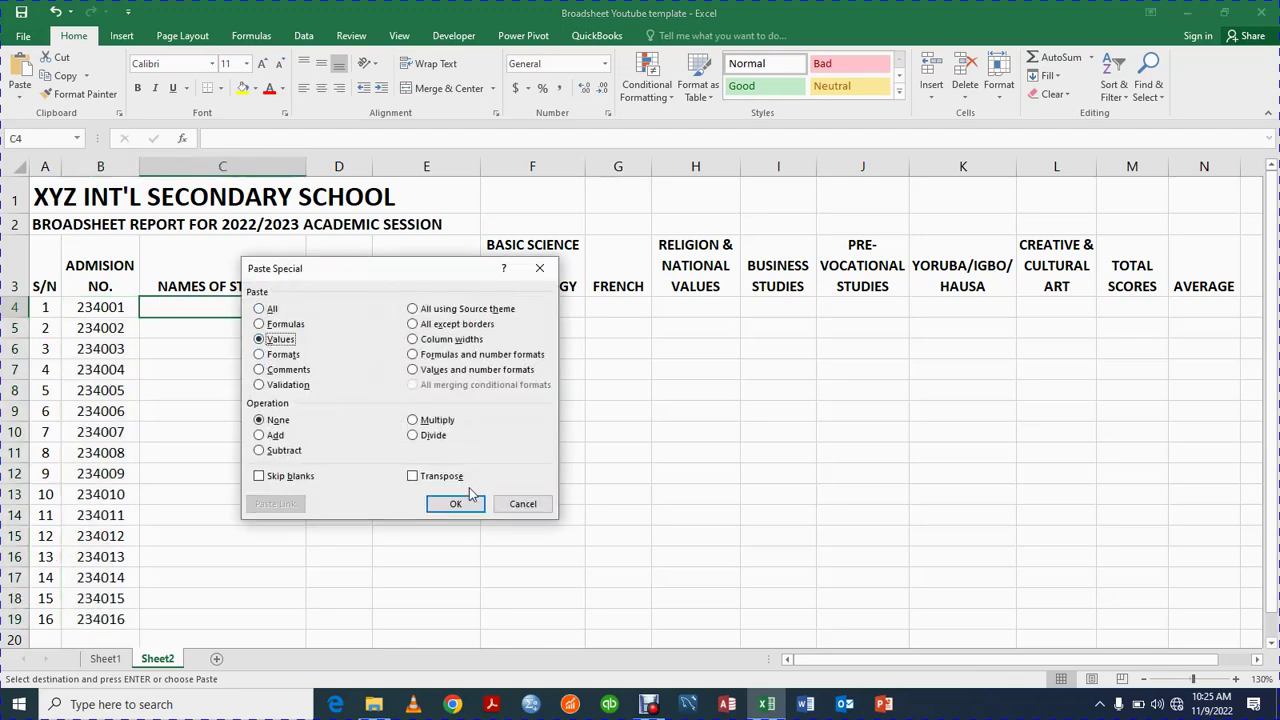
left_click(455, 503)
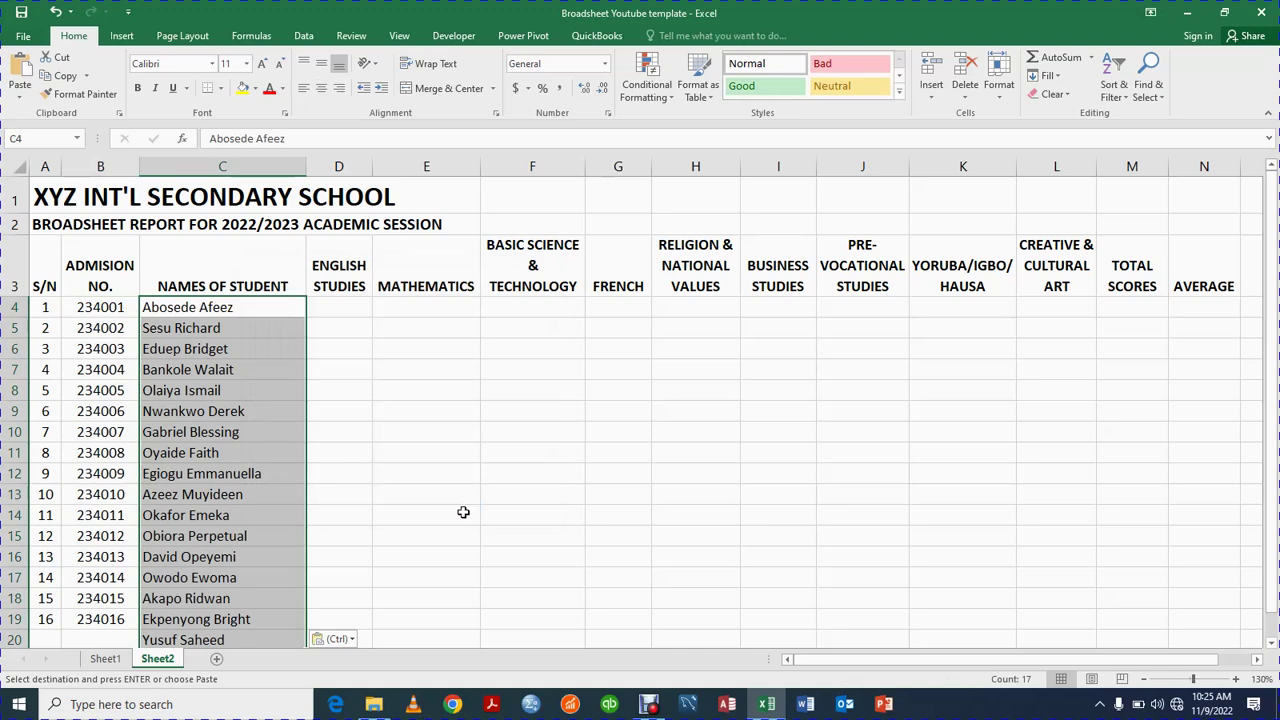
left_click(434, 575)
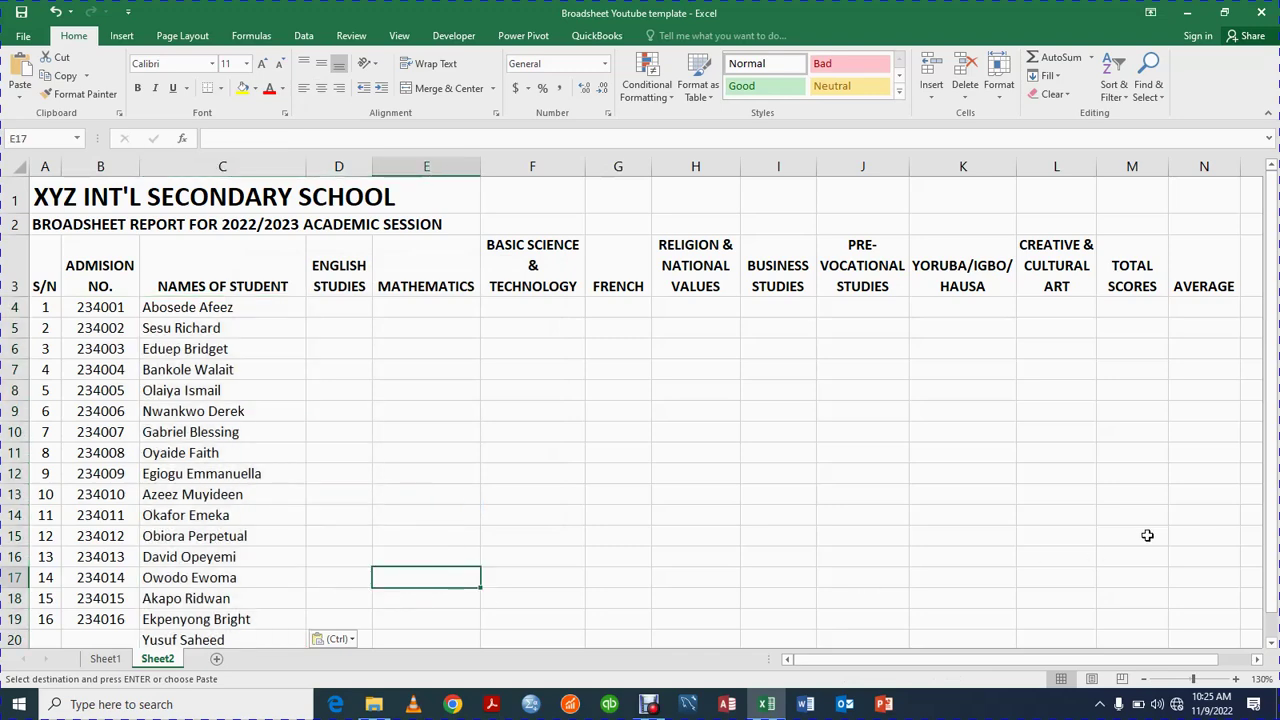
Step: Complete row 20 for the last student with serial number 17 and the next consecutive admission number
left_click_drag(1275, 494, 1275, 508)
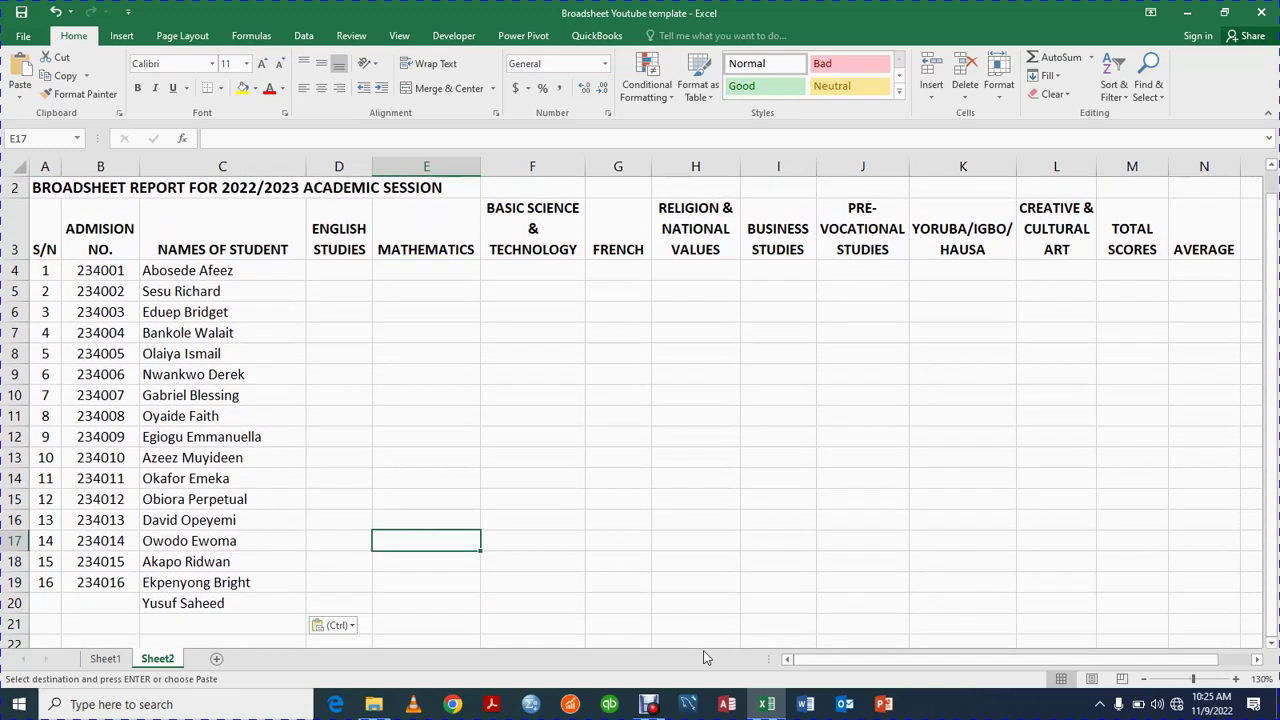
left_click(46, 600)
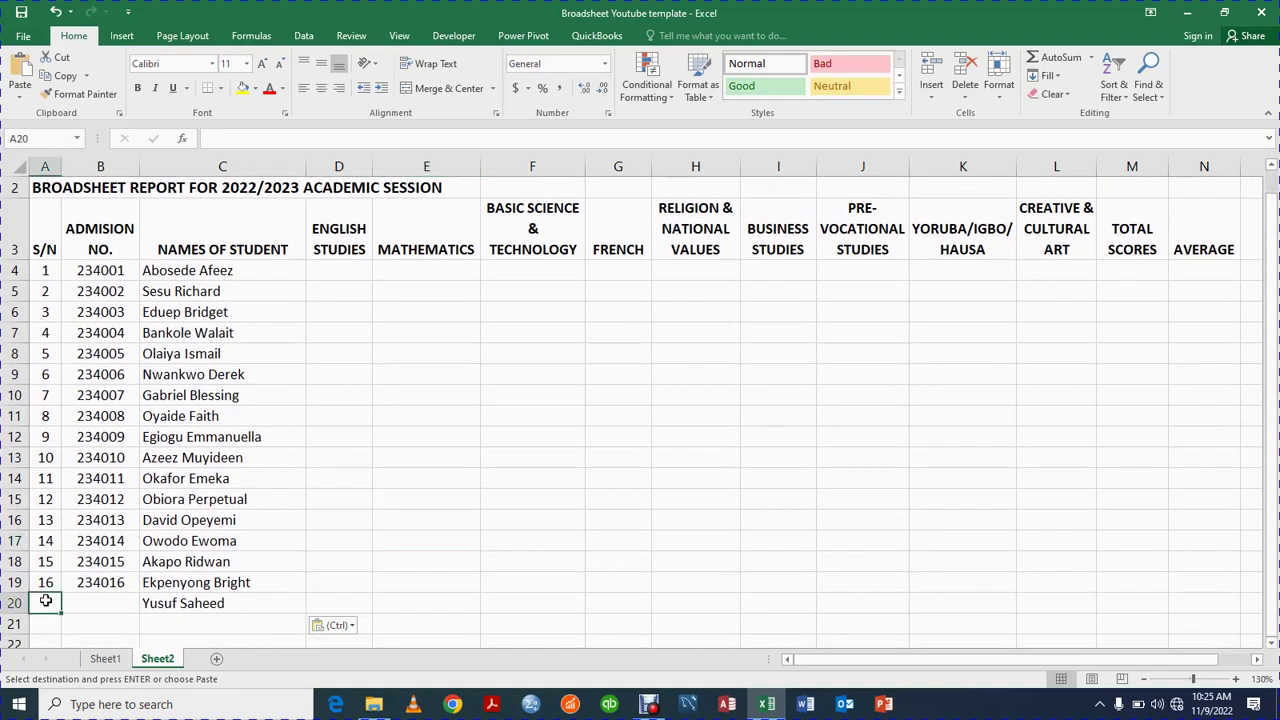
type("17")
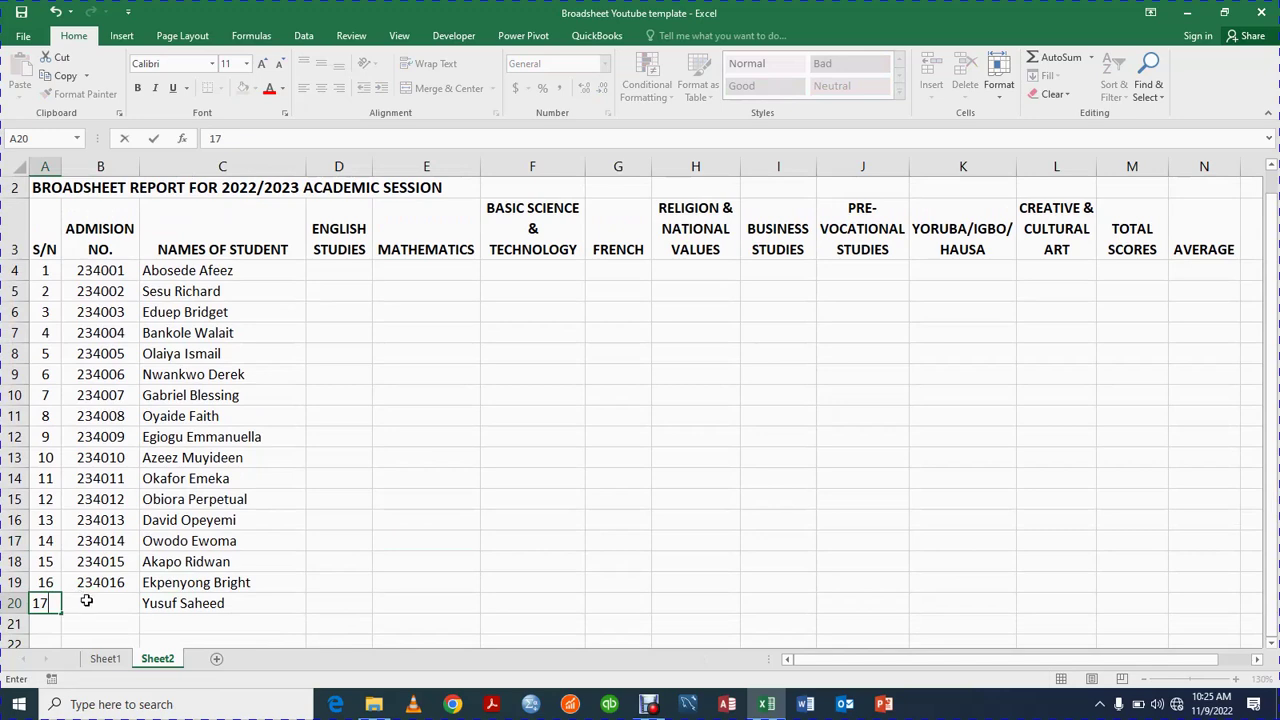
left_click(87, 601)
type("234017")
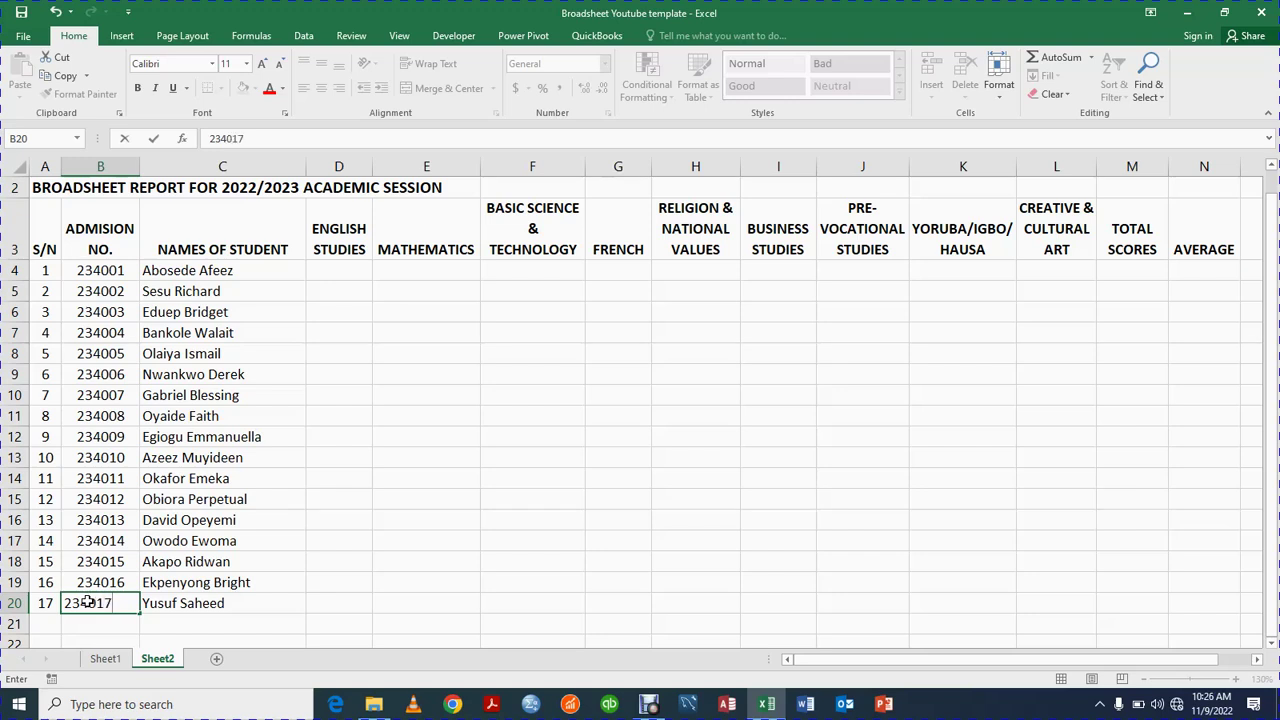
key("Return")
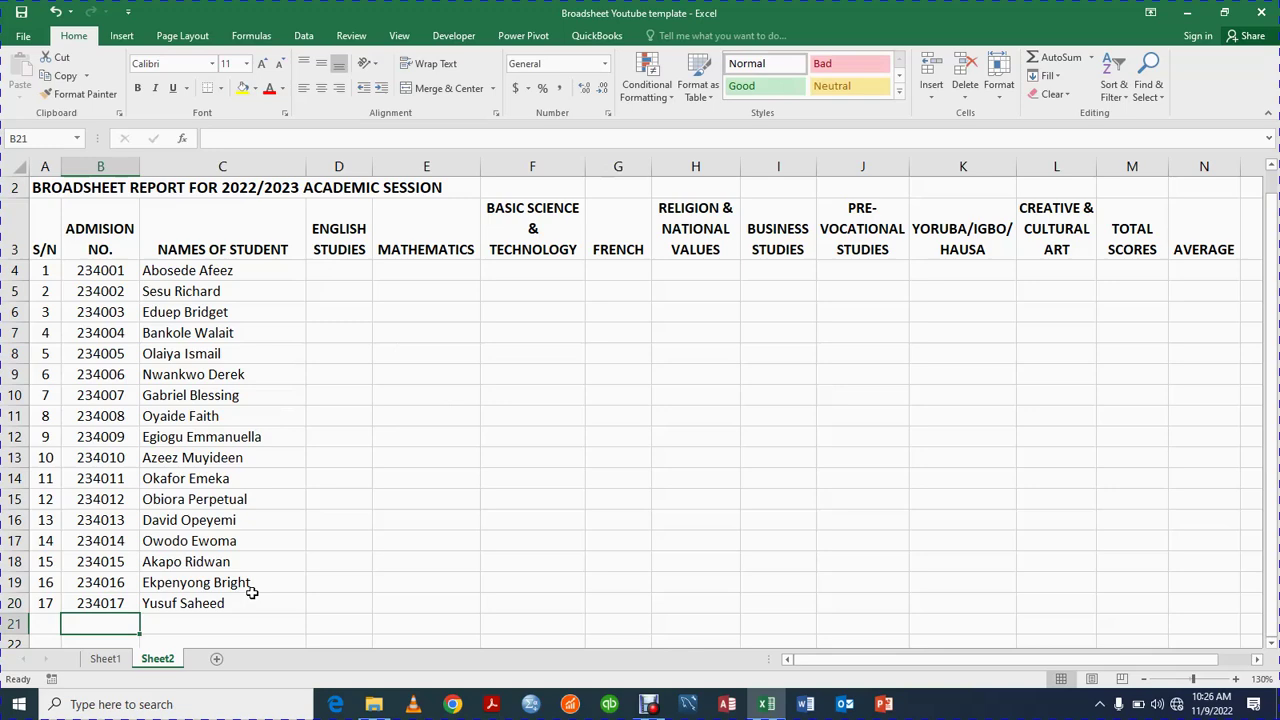
Step: Copy all the subject scores in D5:L21 on Sheet1
left_click(105, 659)
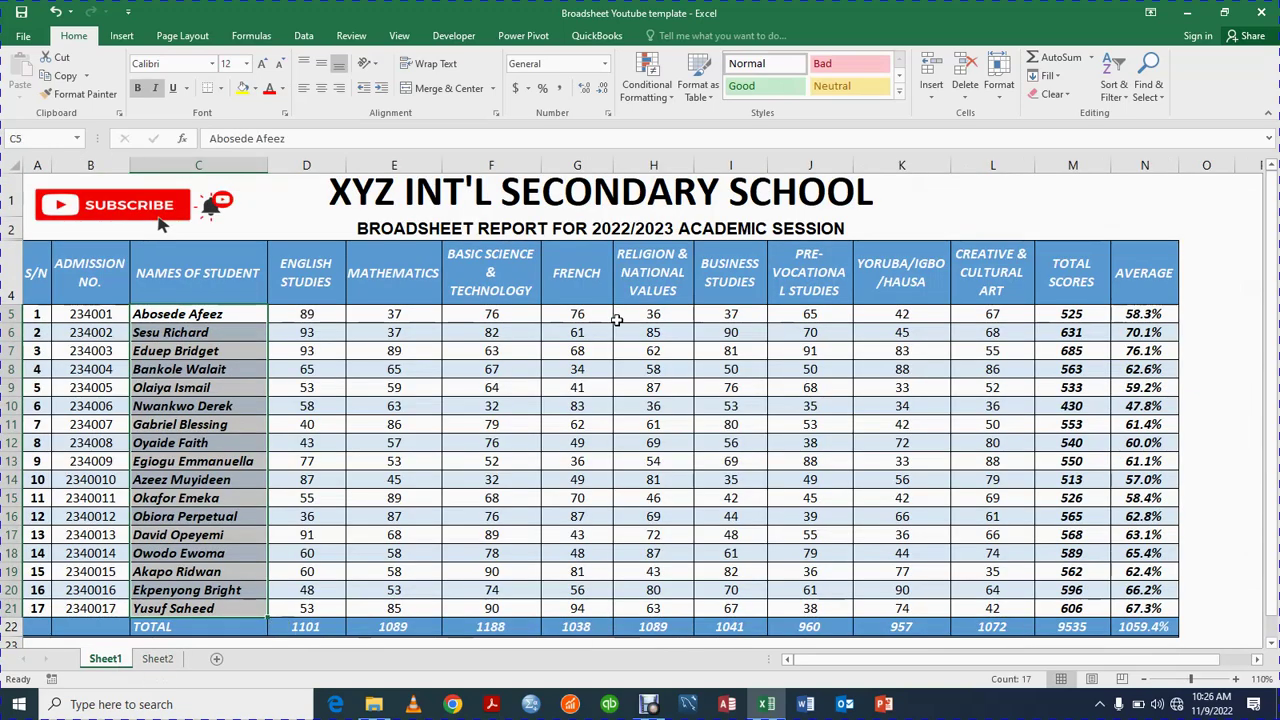
left_click(298, 314)
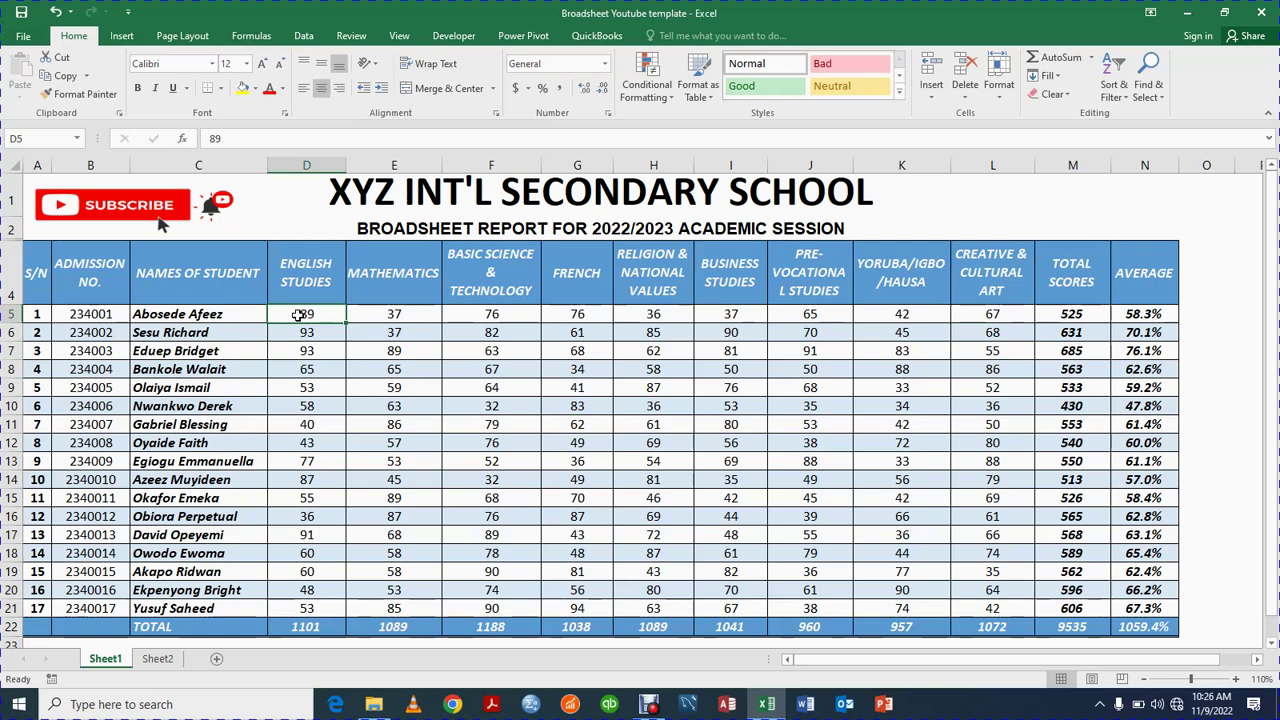
key("shift+Right")
key("shift+Right")
key("shift+Right")
key("shift+Right")
key("shift+Right")
key("shift+Right")
key("shift+Right")
key("shift+Right")
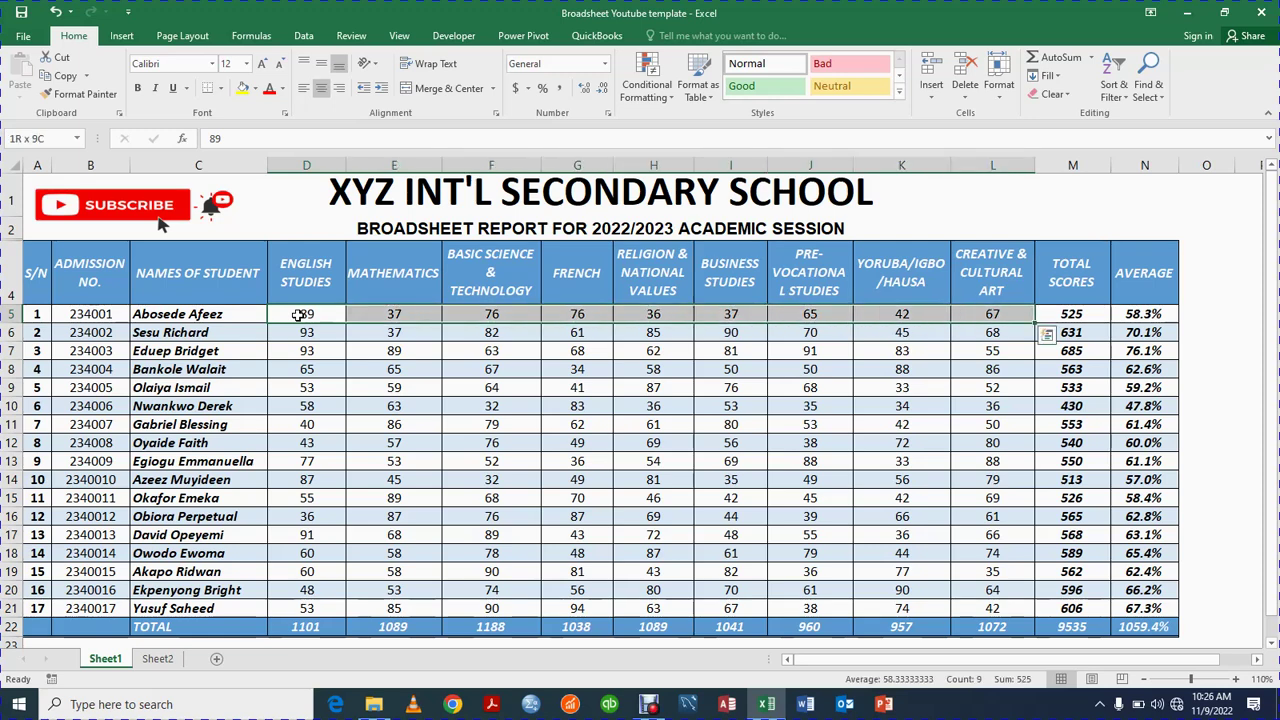
key("shift+Down")
key("shift+Down")
key("shift+Down")
key("shift+Down")
key("shift+Down")
key("shift+Down")
key("shift+Down")
key("shift+Down")
key("shift+Down")
key("shift+Down")
key("shift+Down")
key("shift+Down")
key("shift+Down")
key("shift+Down")
key("shift+Down")
key("shift+Down")
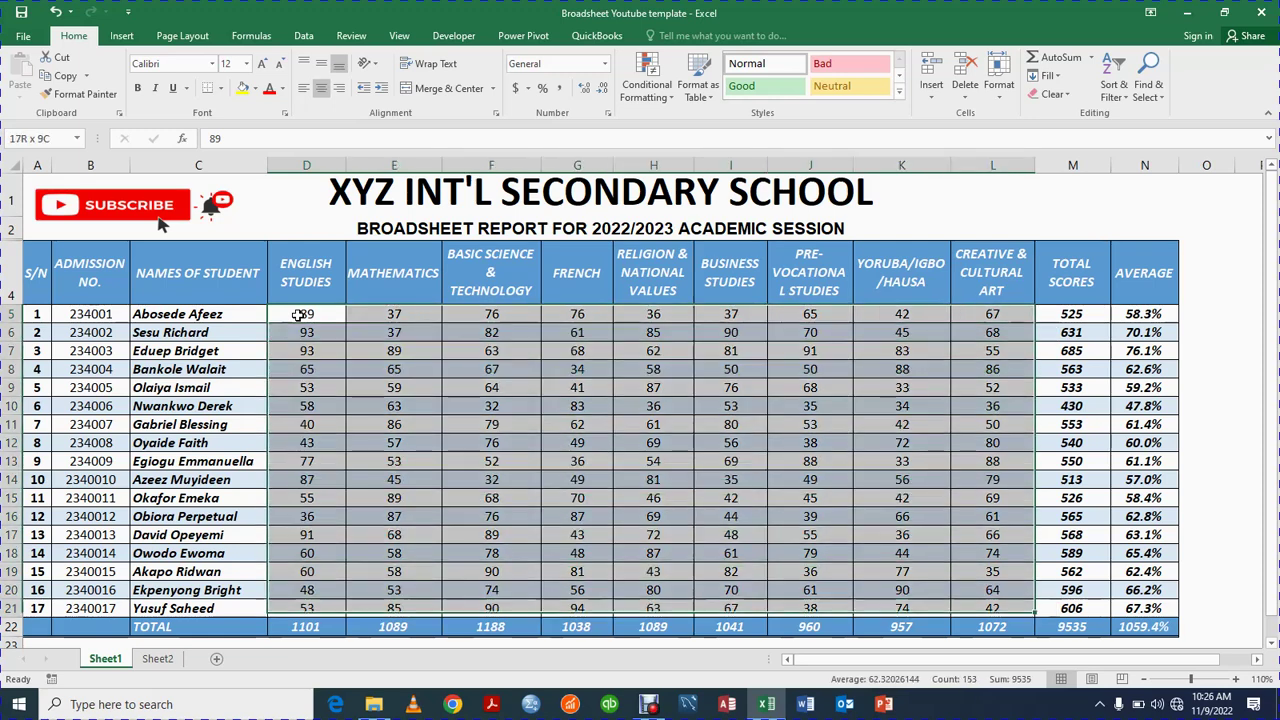
key("ctrl+c")
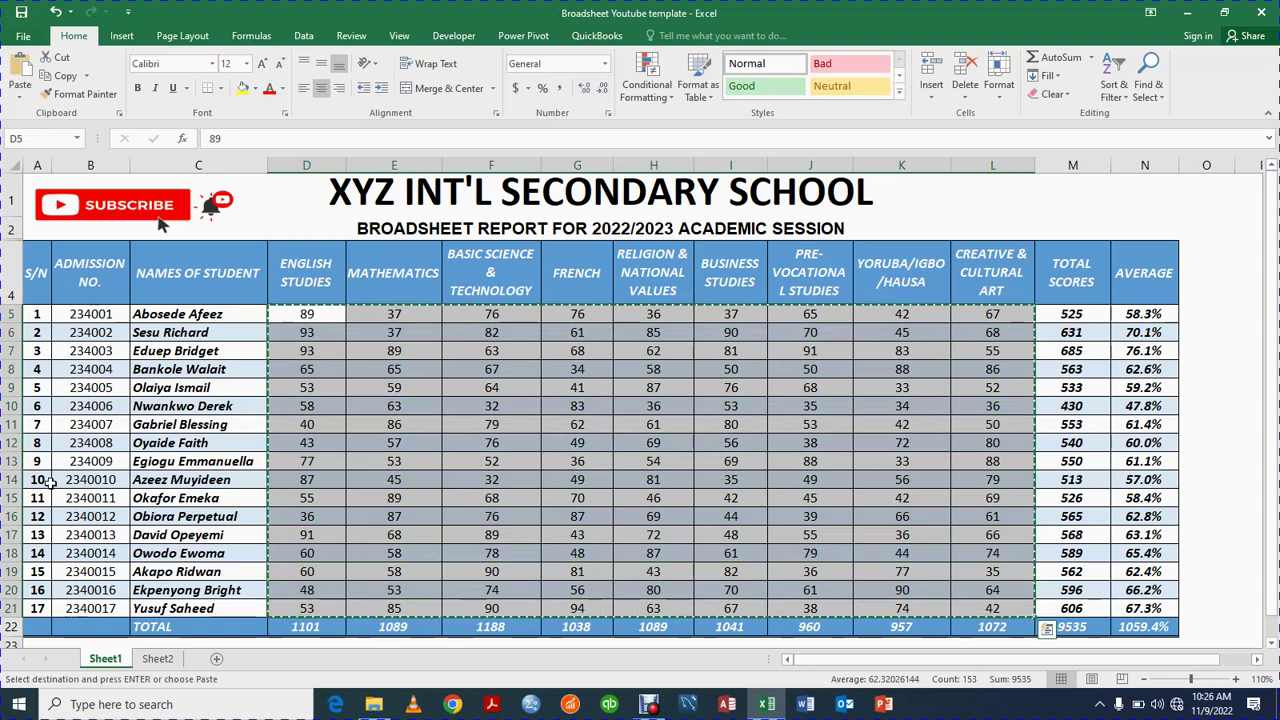
Step: Paste the copied scores into Sheet2 from cell D4 with Paste Special, as values only
left_click(160, 660)
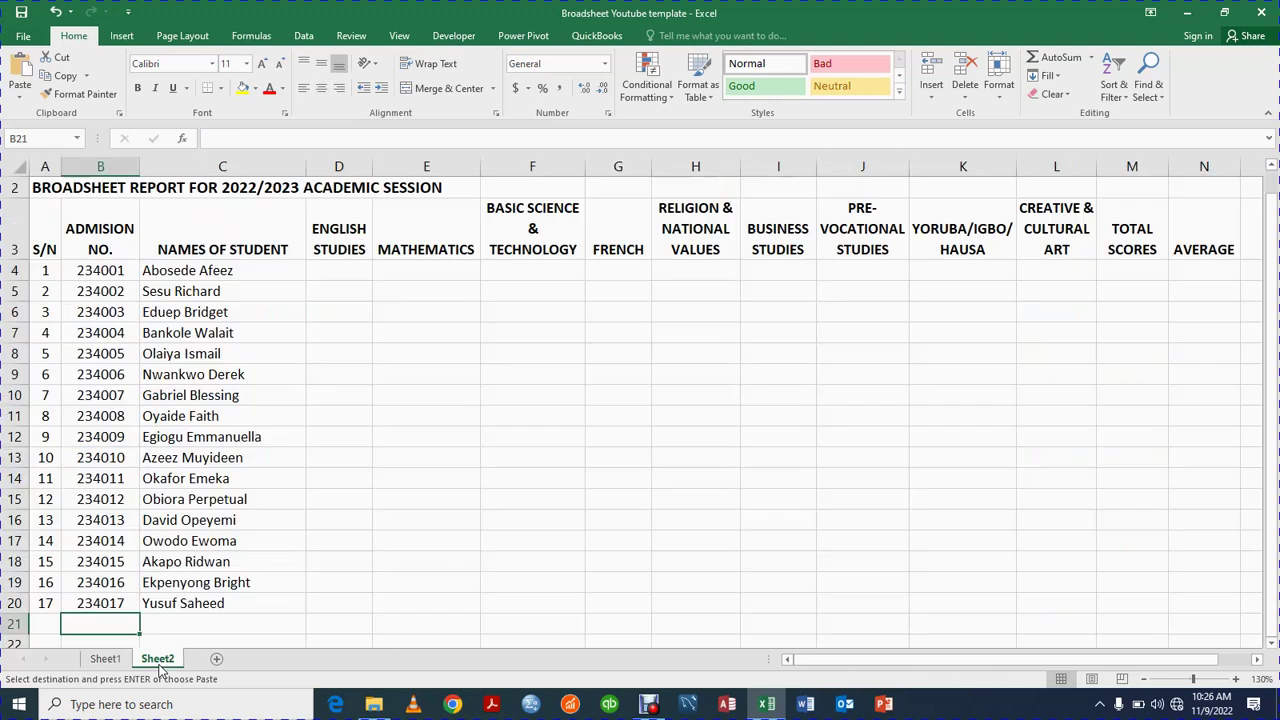
left_click(339, 268)
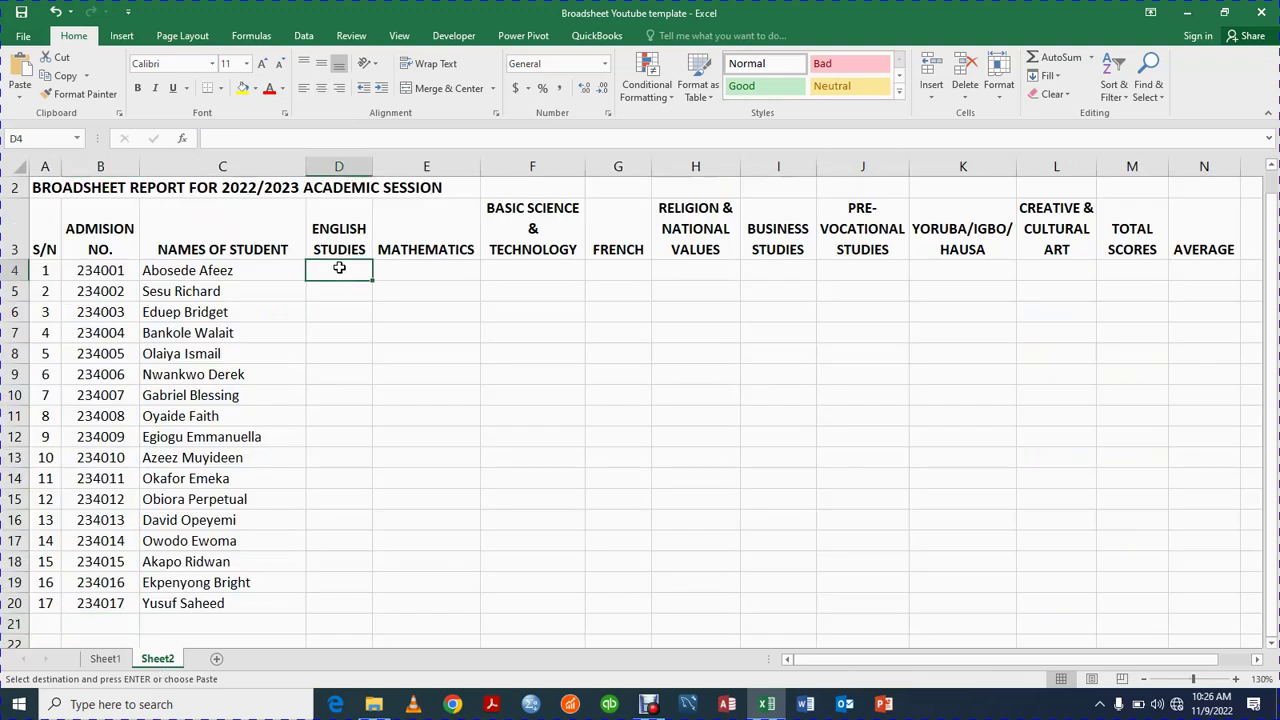
key("ctrl+alt+v")
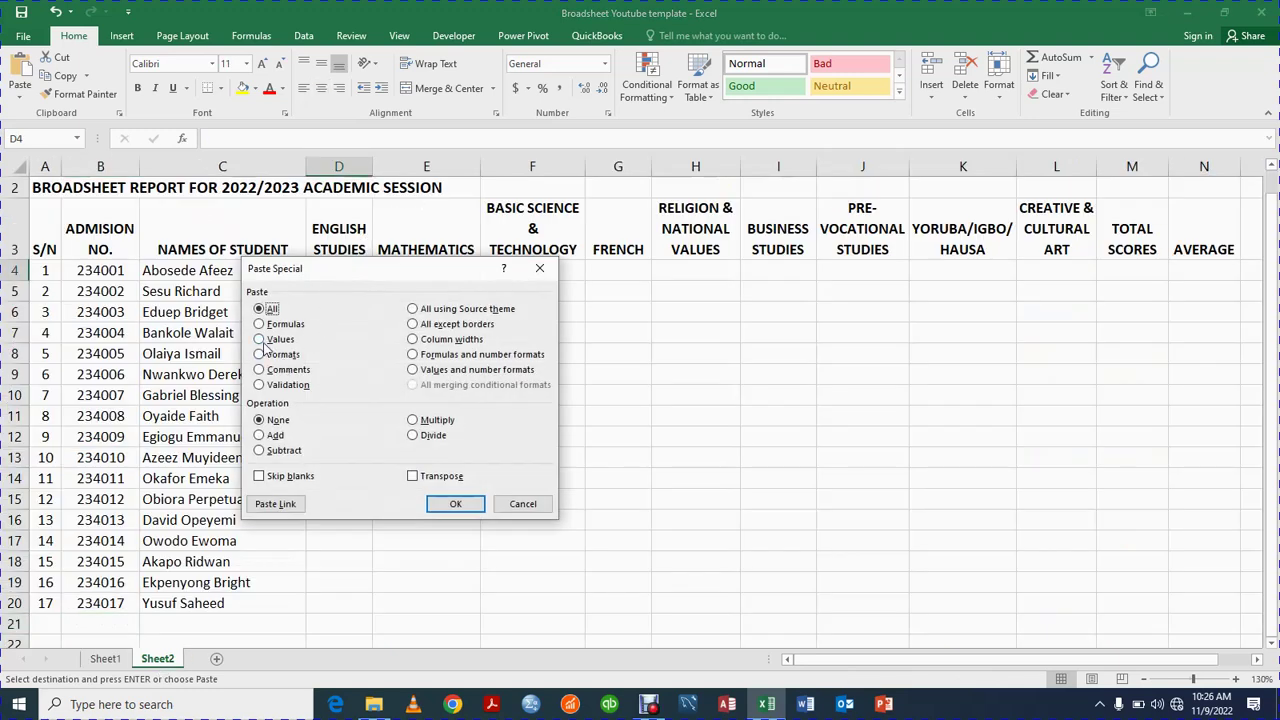
left_click(261, 340)
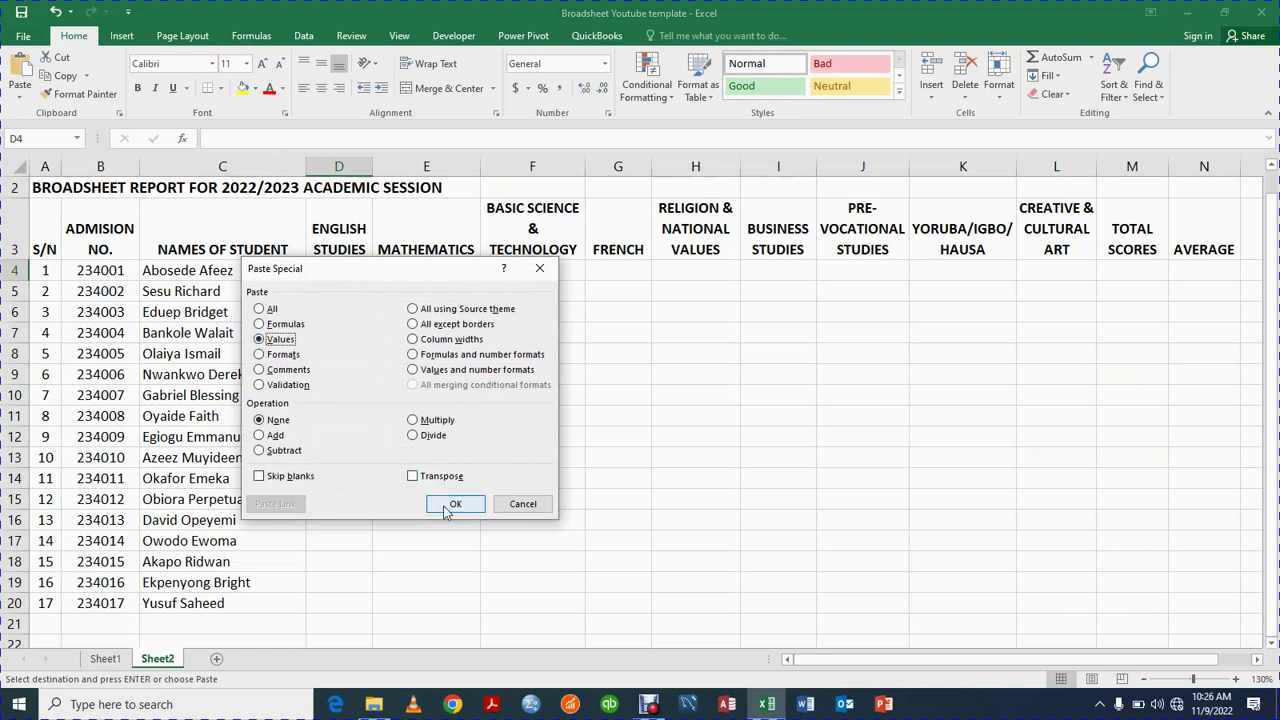
left_click(455, 503)
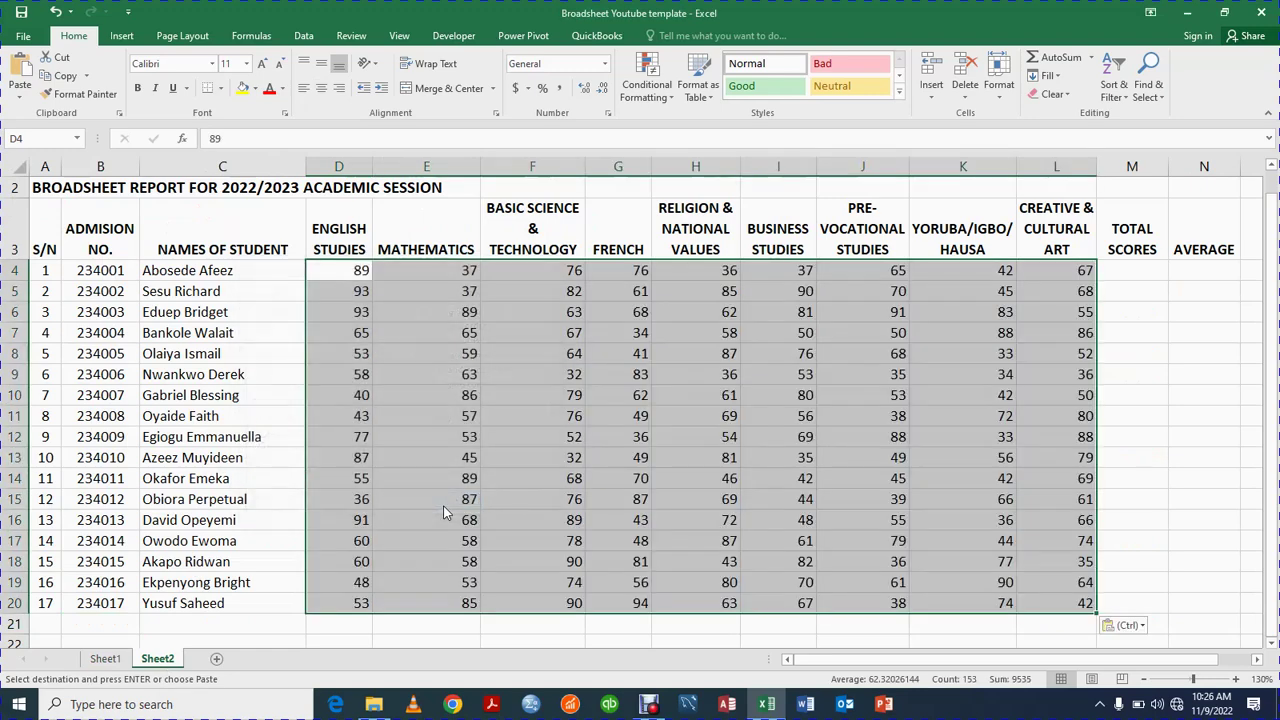
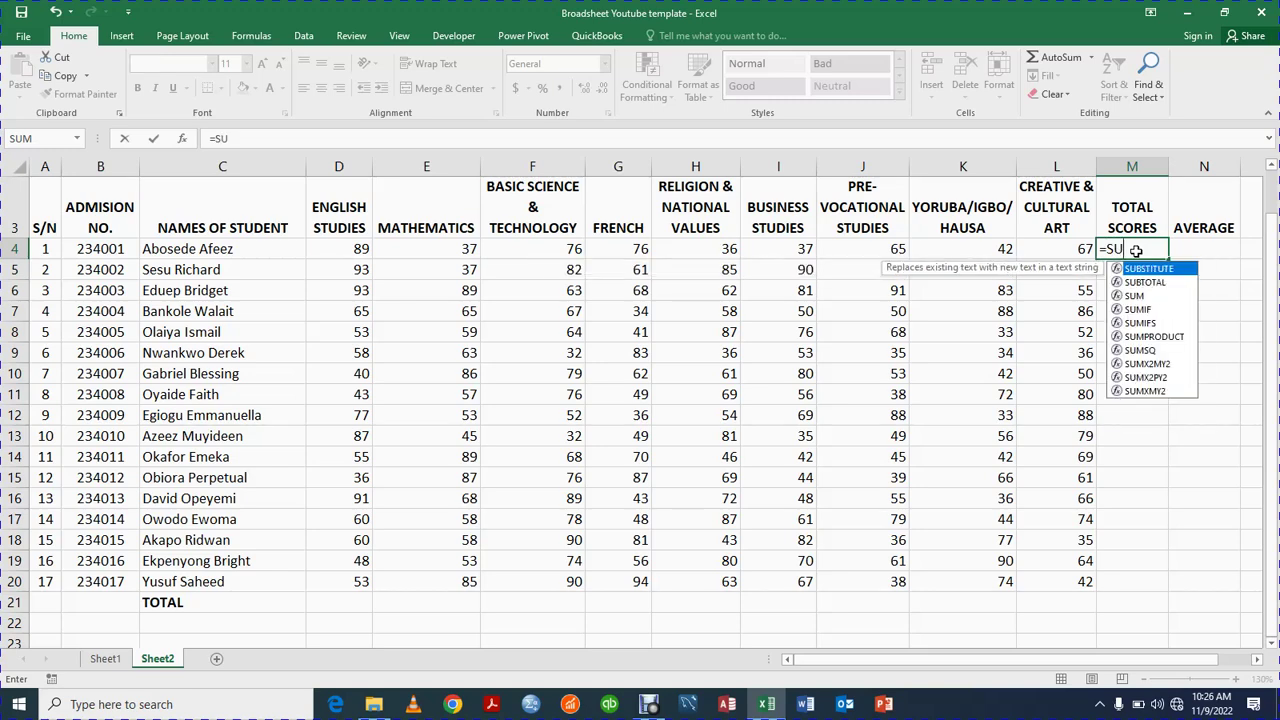
type("(")
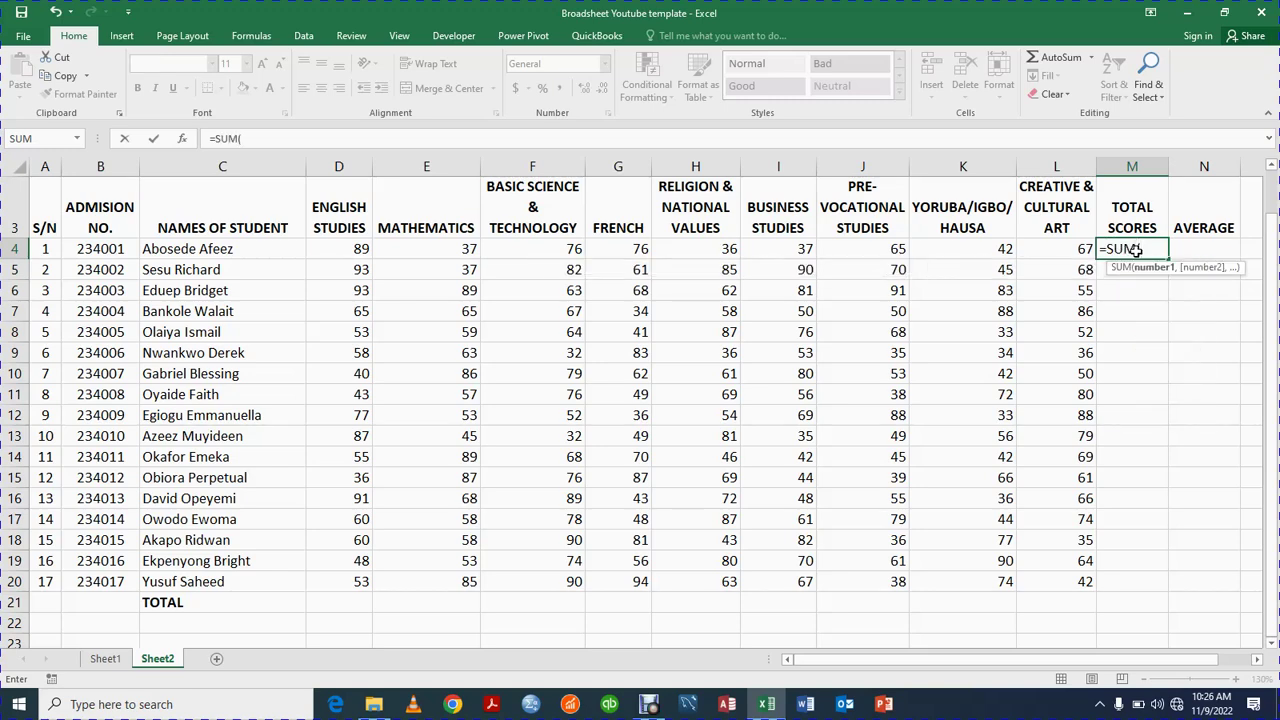
left_click(360, 248)
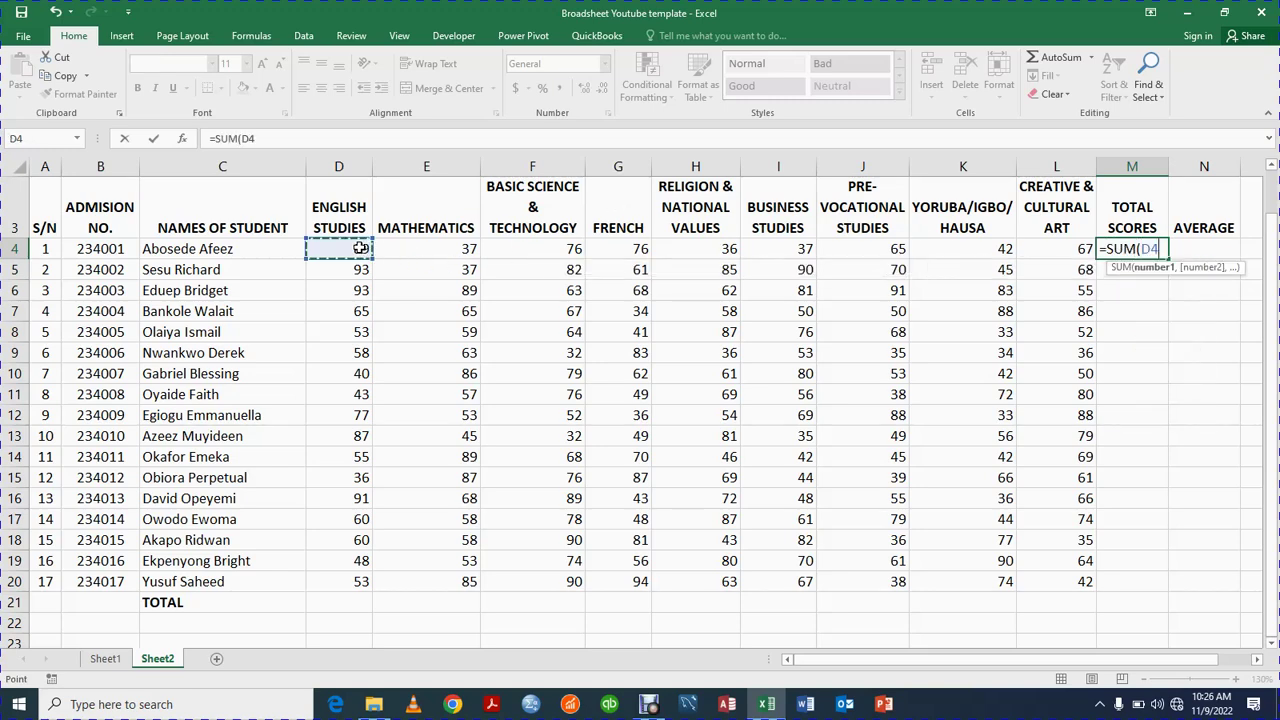
left_click_drag(360, 248, 885, 232)
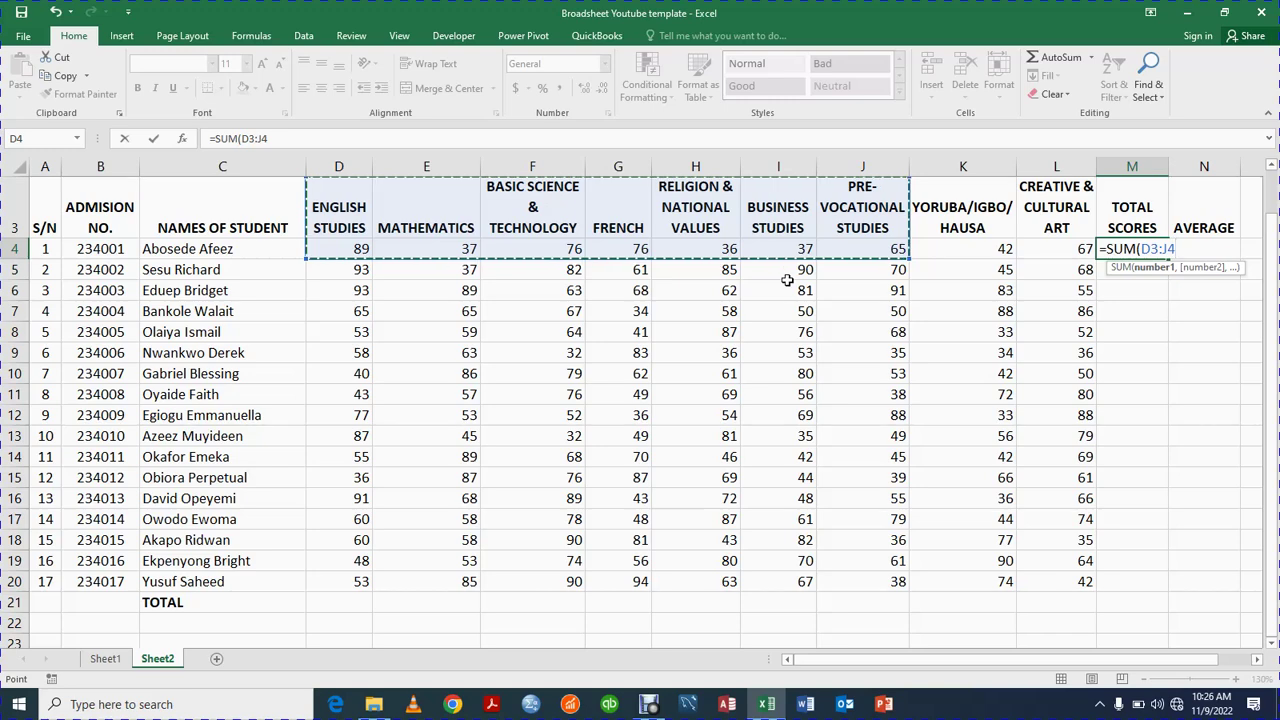
key("BackSpace")
key("BackSpace")
key("BackSpace")
key("BackSpace")
key("BackSpace")
key("BackSpace")
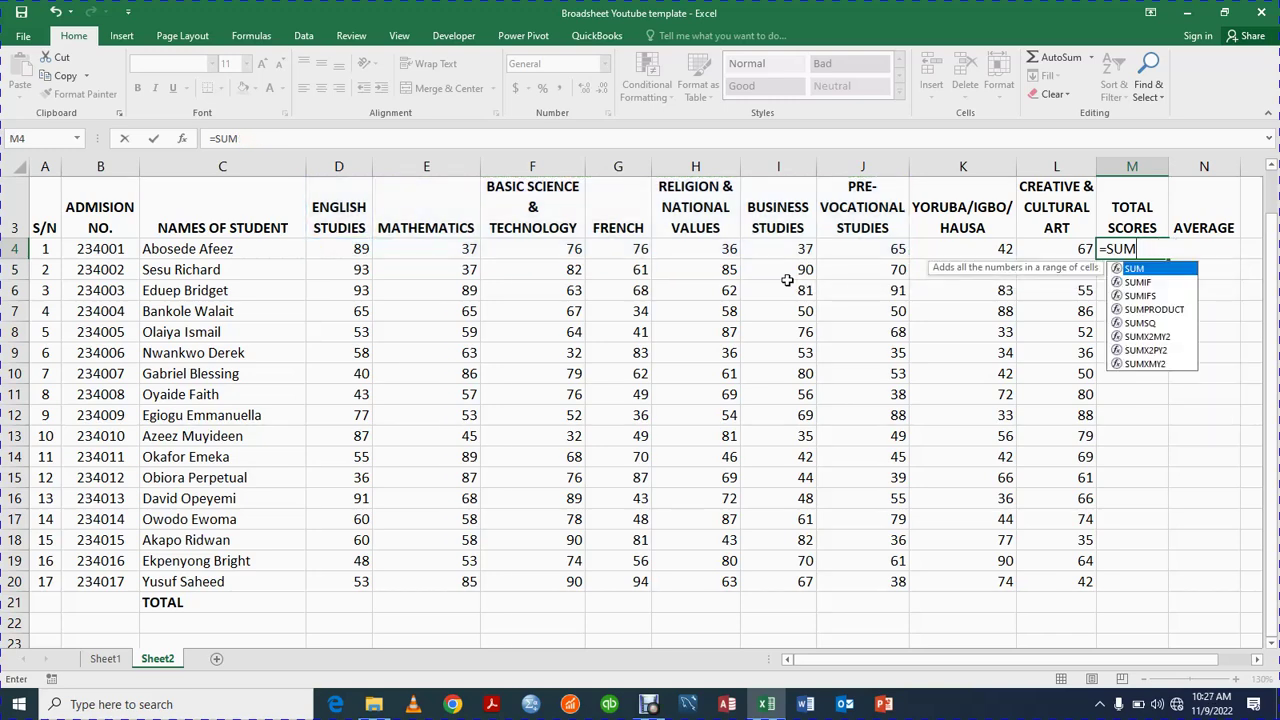
Step: Complete the SUM formula in M4 over D4:L4 to total the first student's scores
type("(")
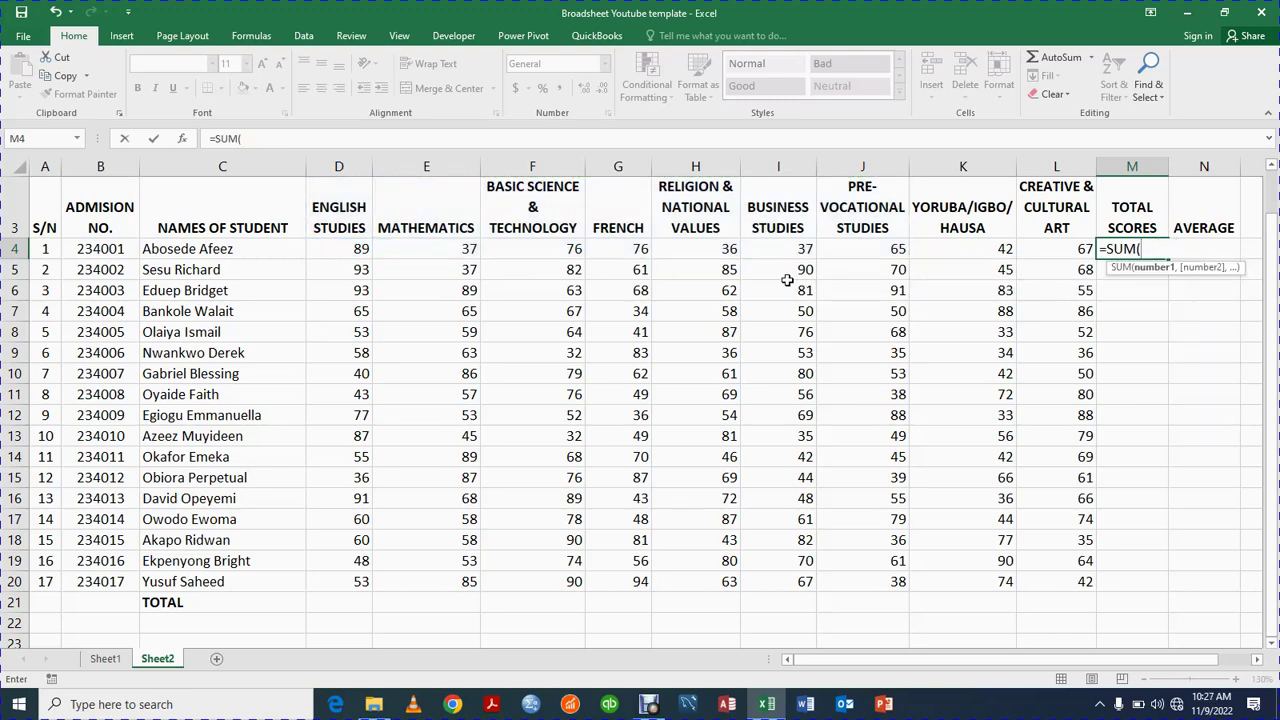
left_click_drag(358, 248, 1063, 256)
key("Return")
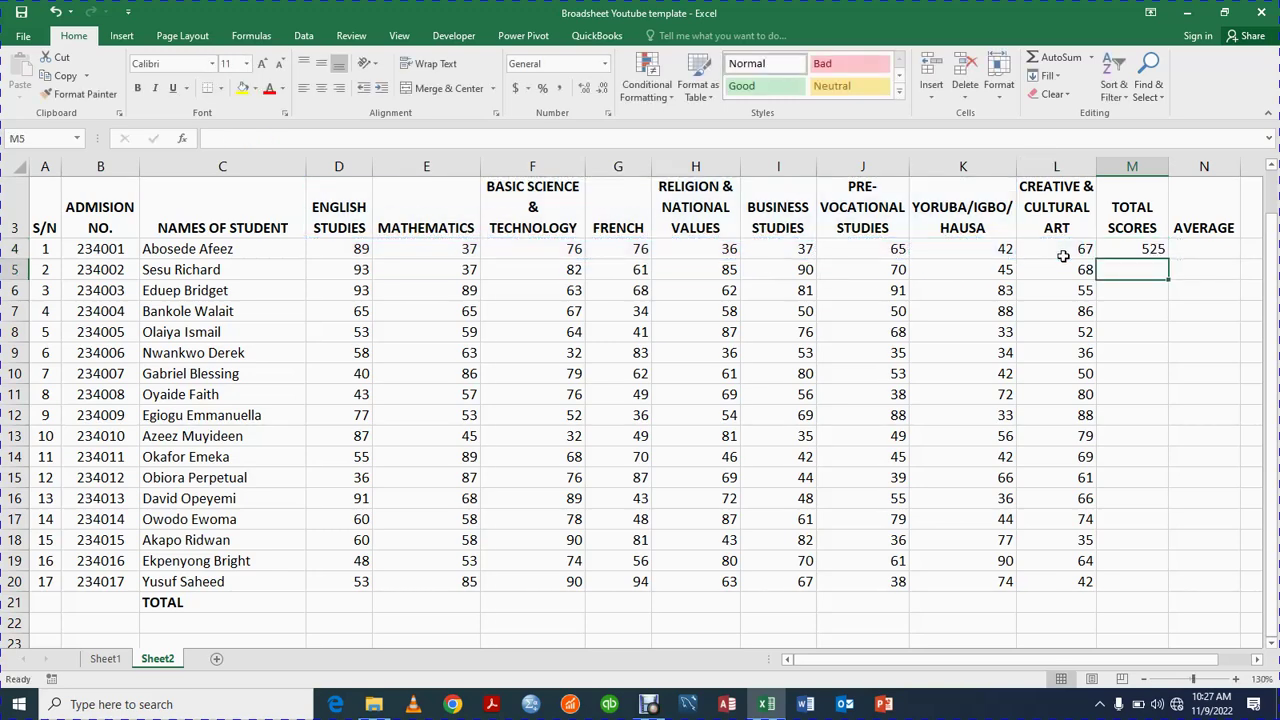
Step: Total the second student's scores in M5 with a SUM formula over D5:L5
type("=S")
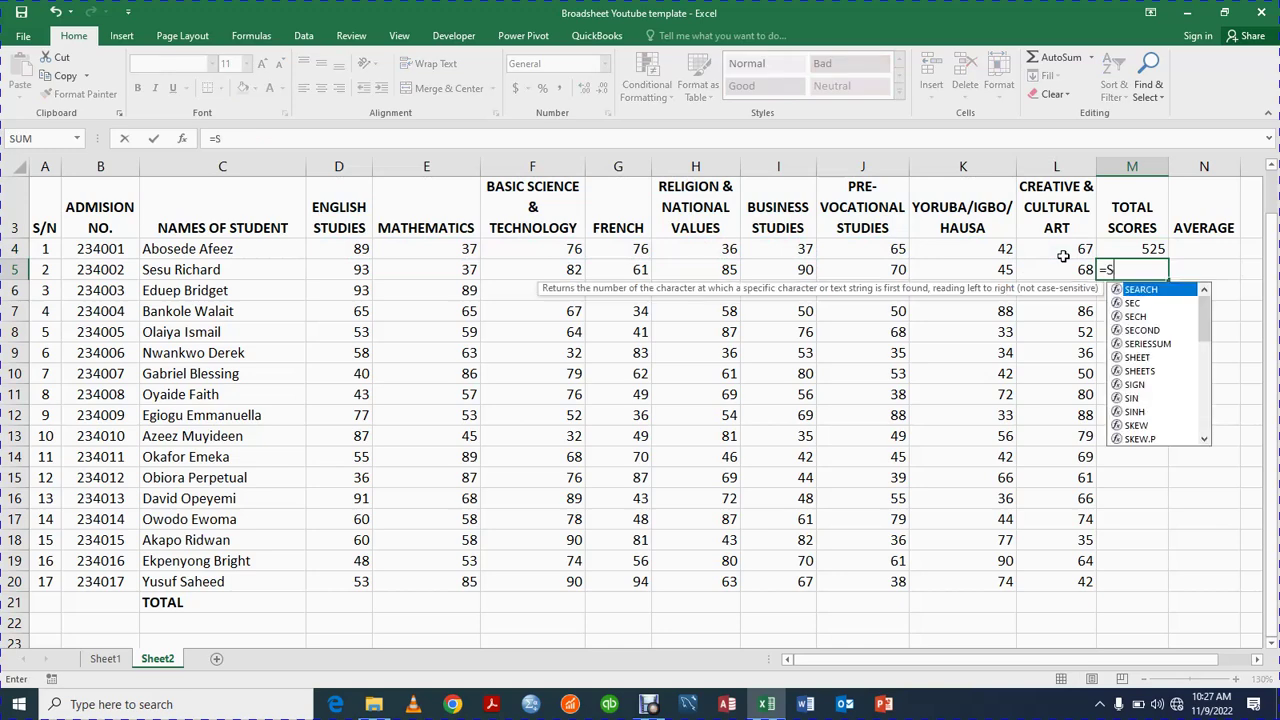
type("UM(")
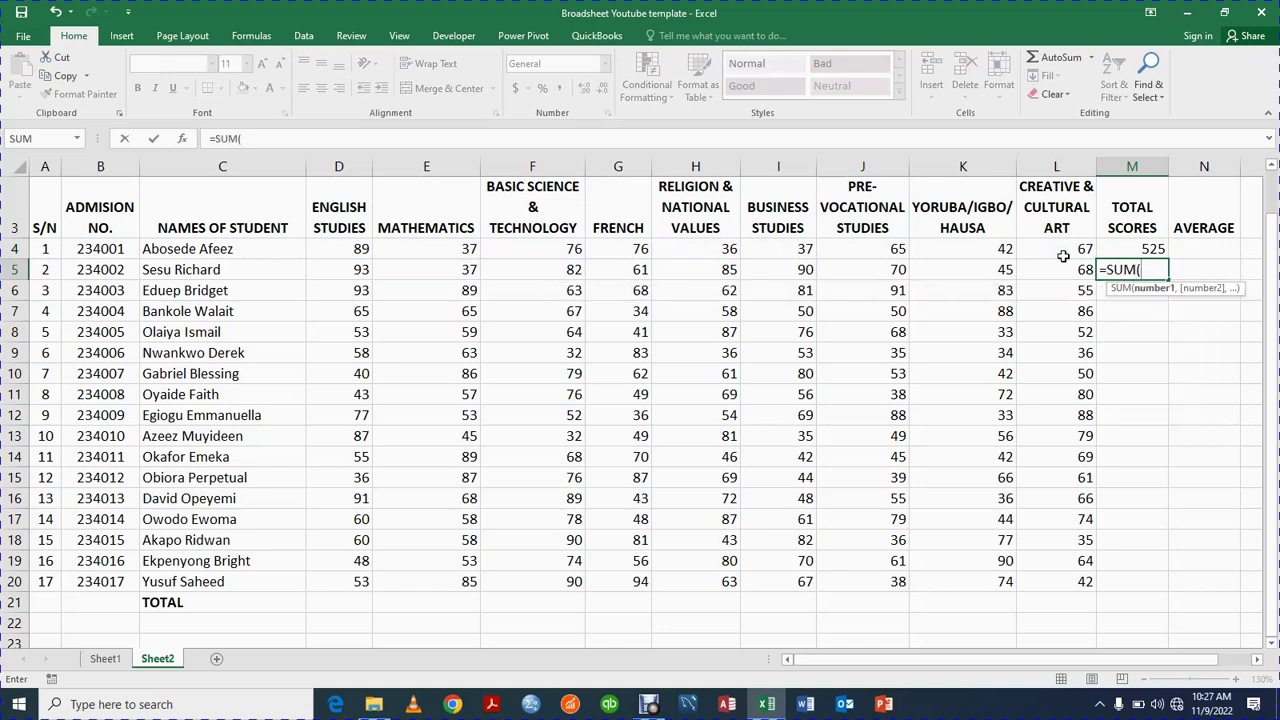
left_click(336, 271)
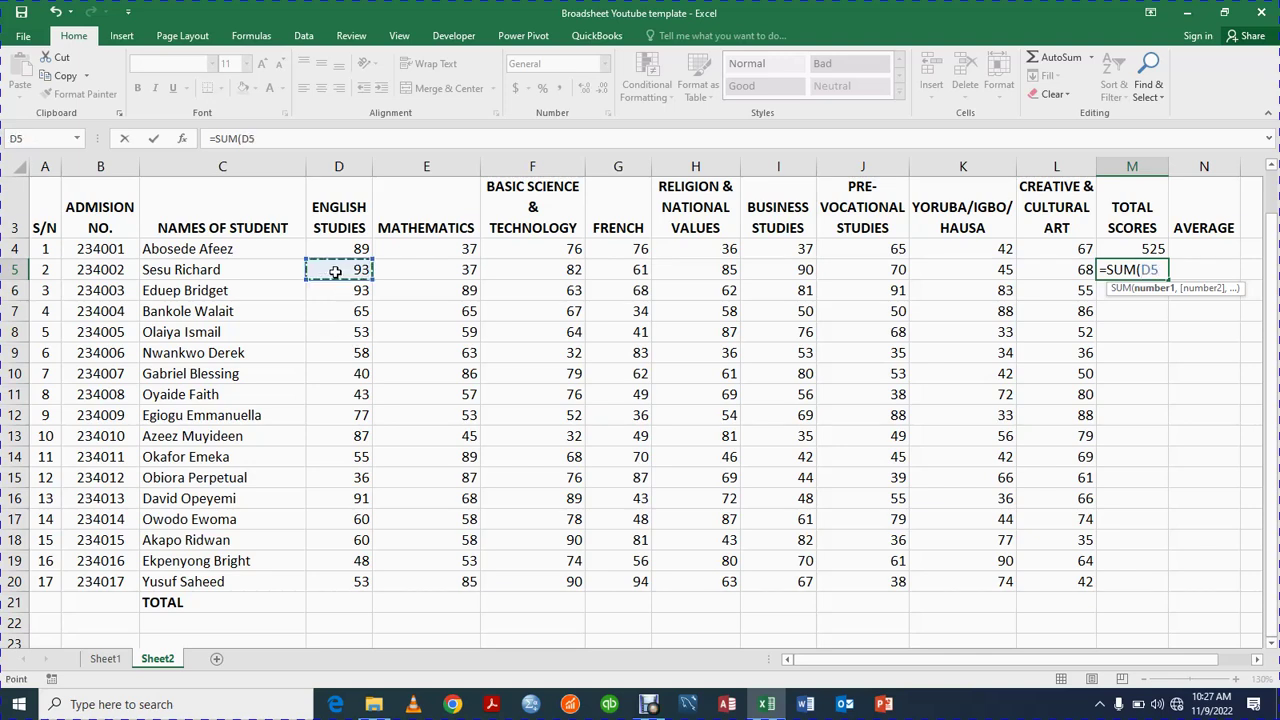
left_click_drag(336, 271, 1053, 271)
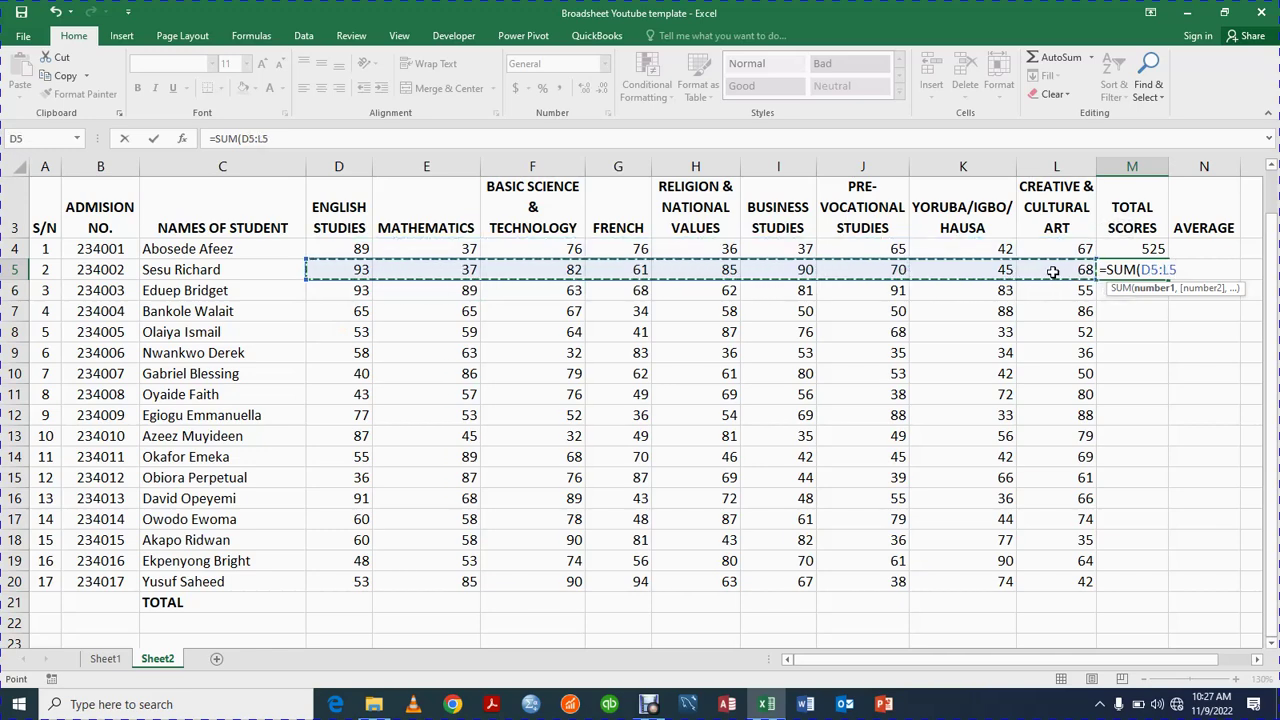
key("Return")
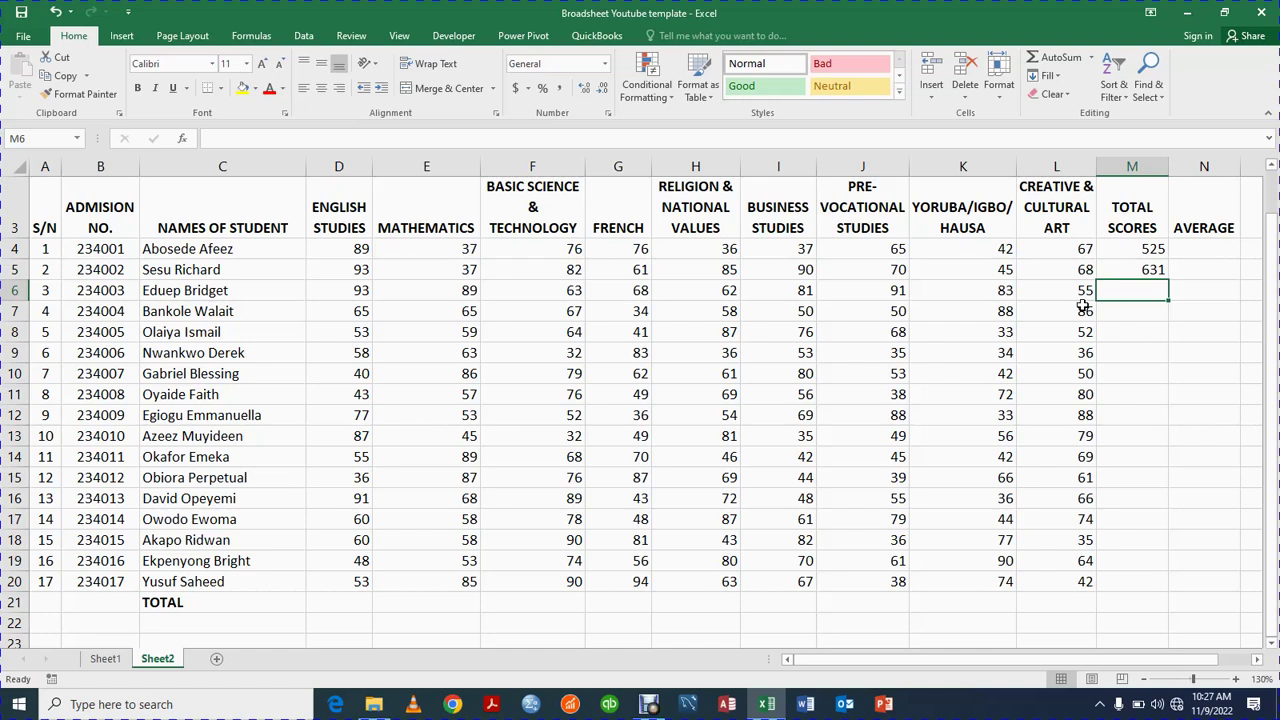
Step: Total the third student's scores in M6 by applying AutoSum's Sum to D6:M6
left_click(355, 289)
left_click_drag(355, 289, 1126, 295)
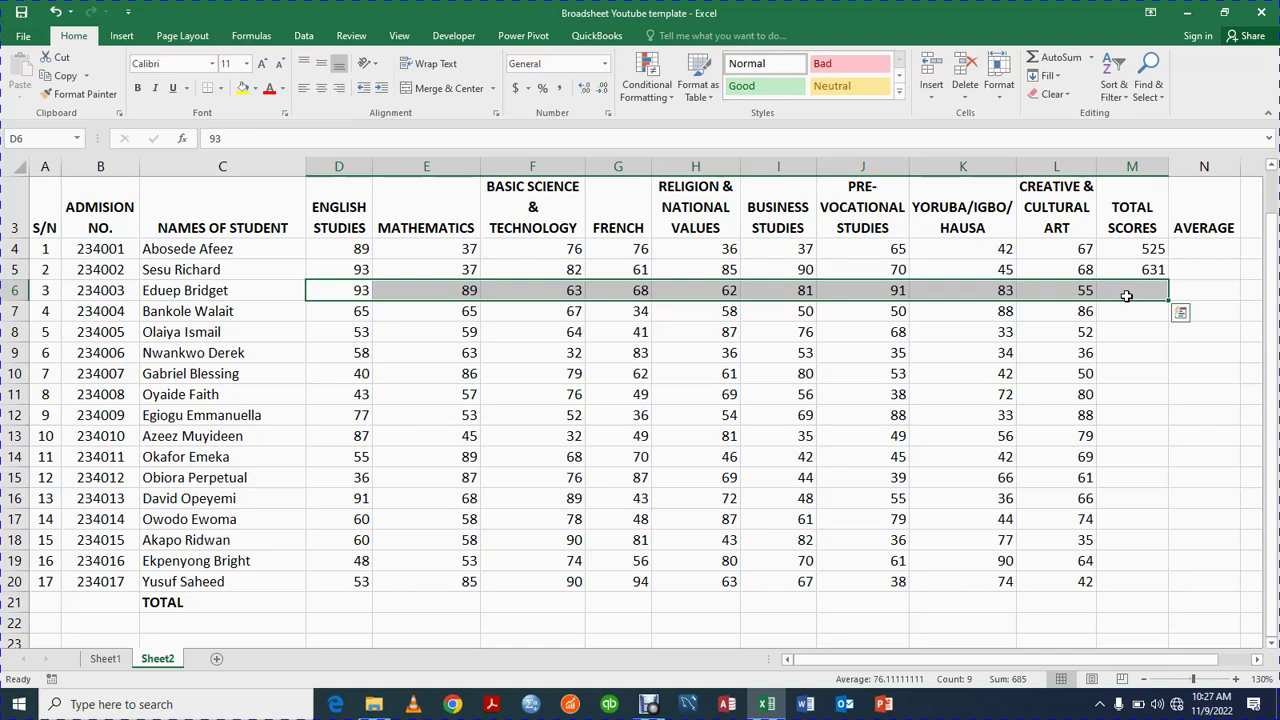
left_click(1091, 58)
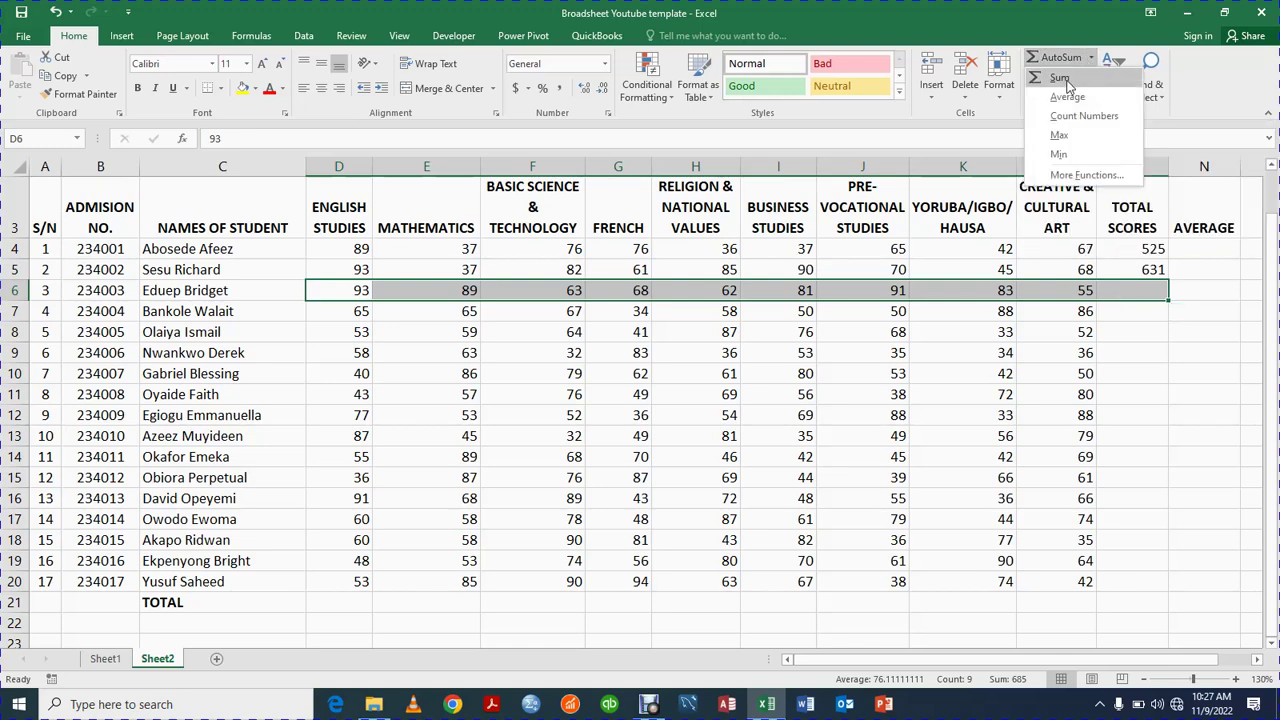
left_click(1068, 80)
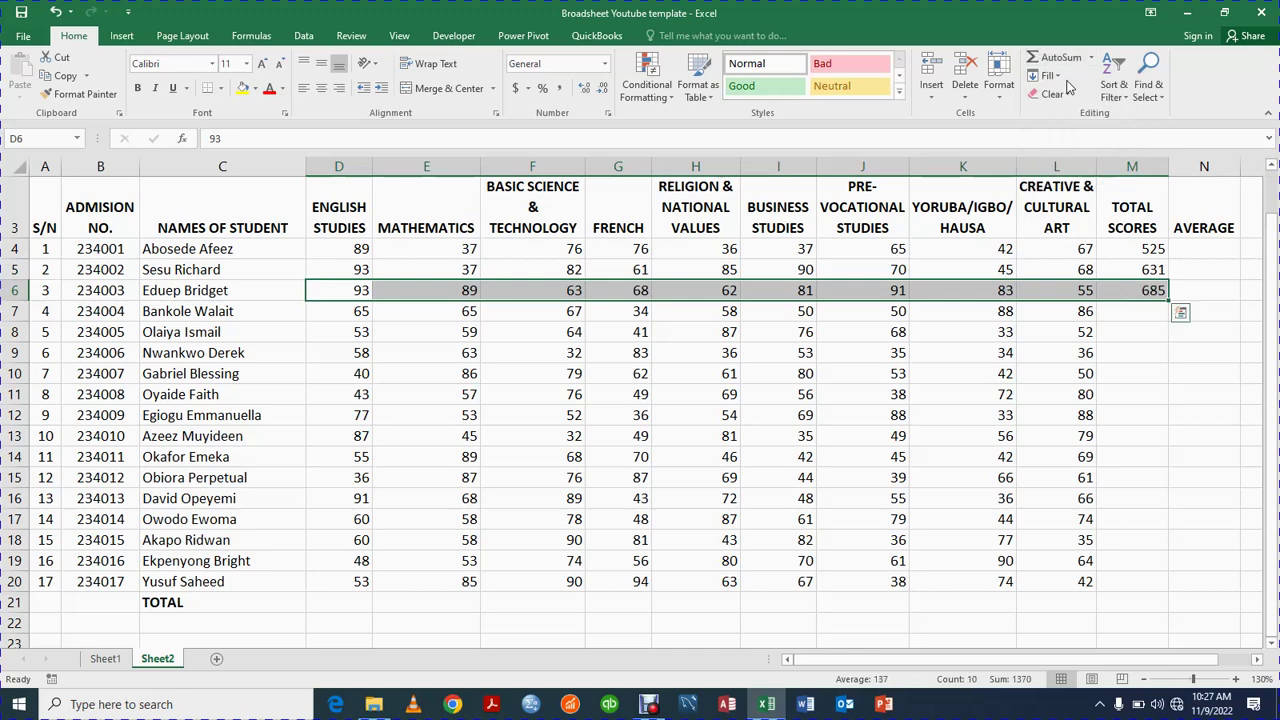
Step: Total the fourth student's scores in M7 by applying AutoSum to the range D7:M7
left_click(1136, 316)
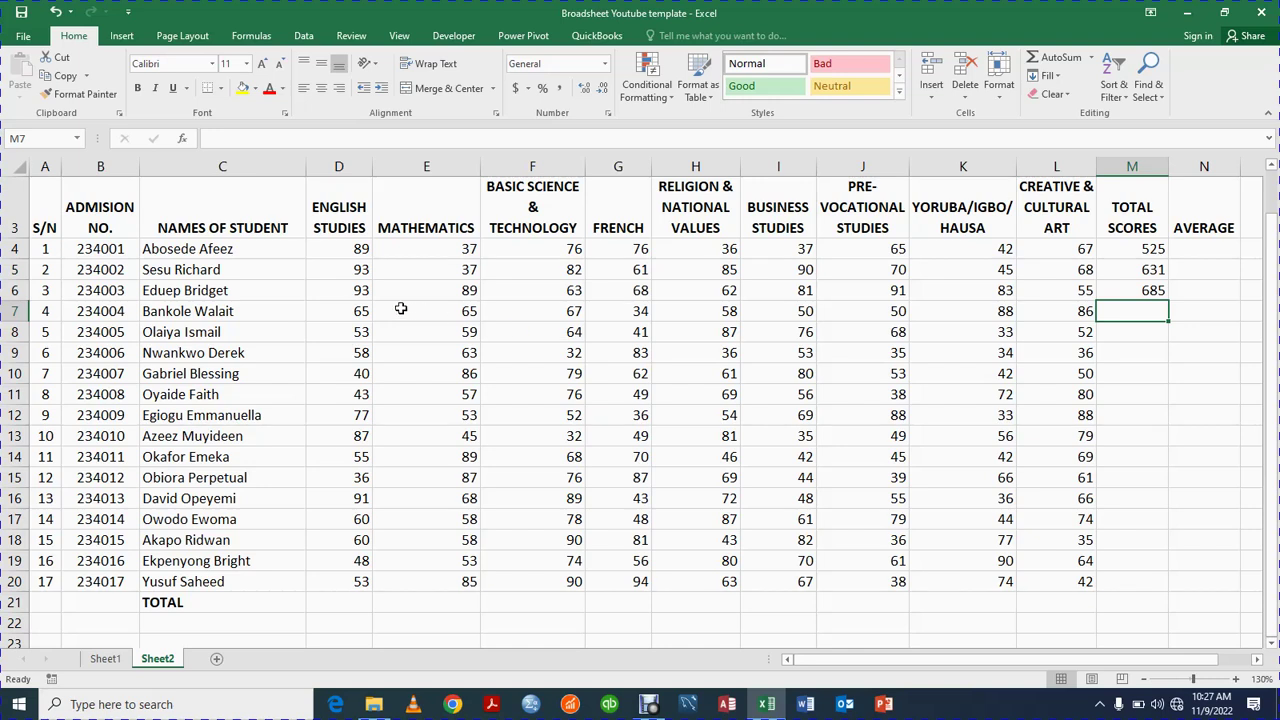
left_click(361, 313)
left_click_drag(361, 313, 1138, 312)
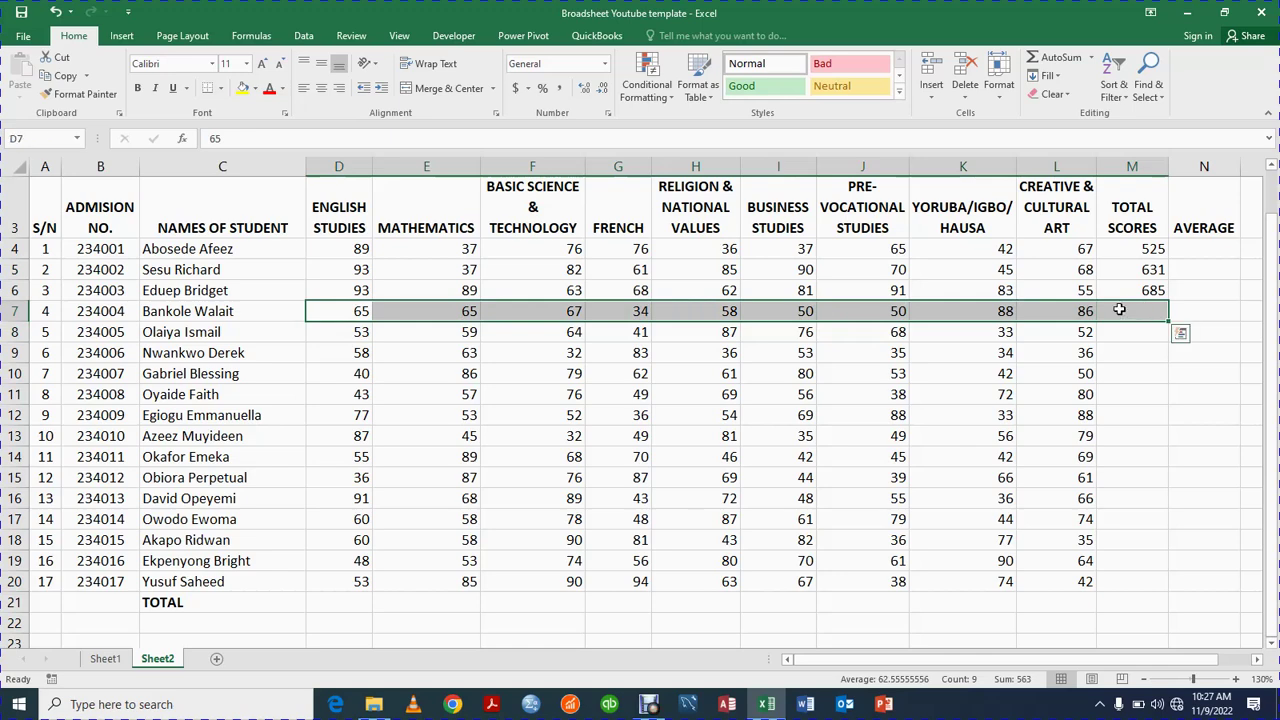
left_click(1057, 57)
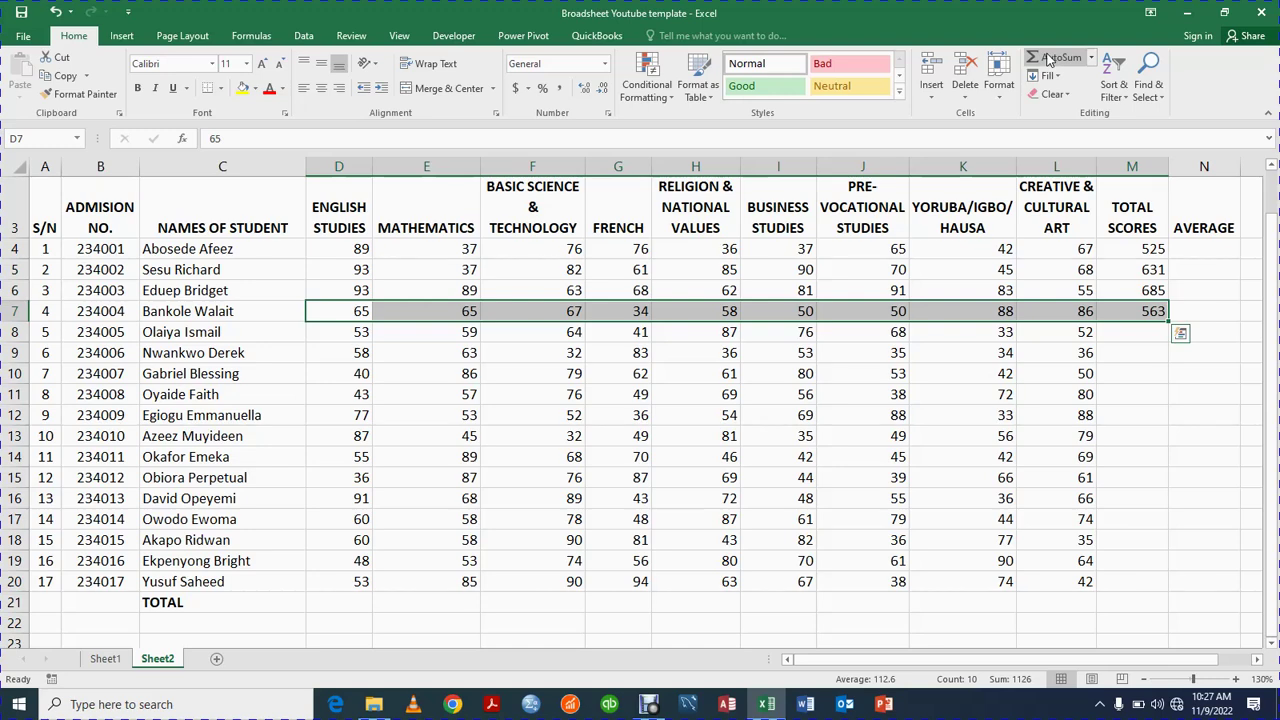
Step: Fill the total formula in M7 down the Total Scores column through M21
left_click(1136, 335)
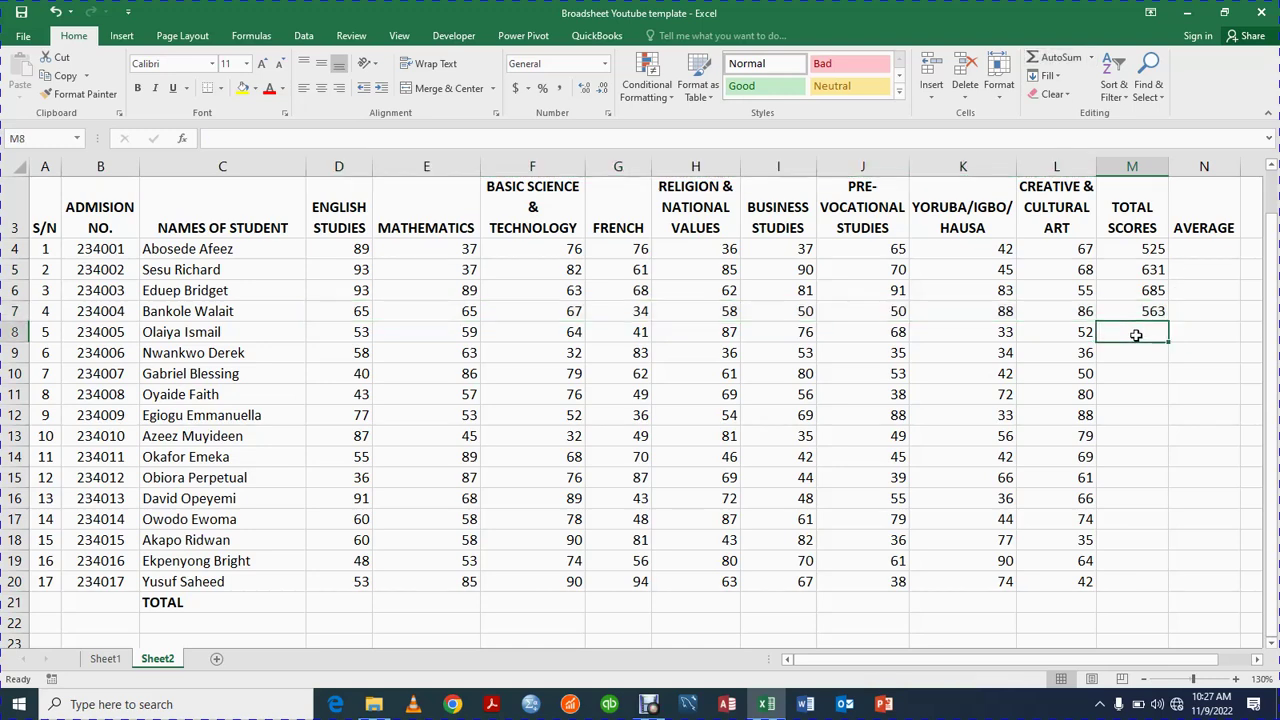
left_click(1151, 311)
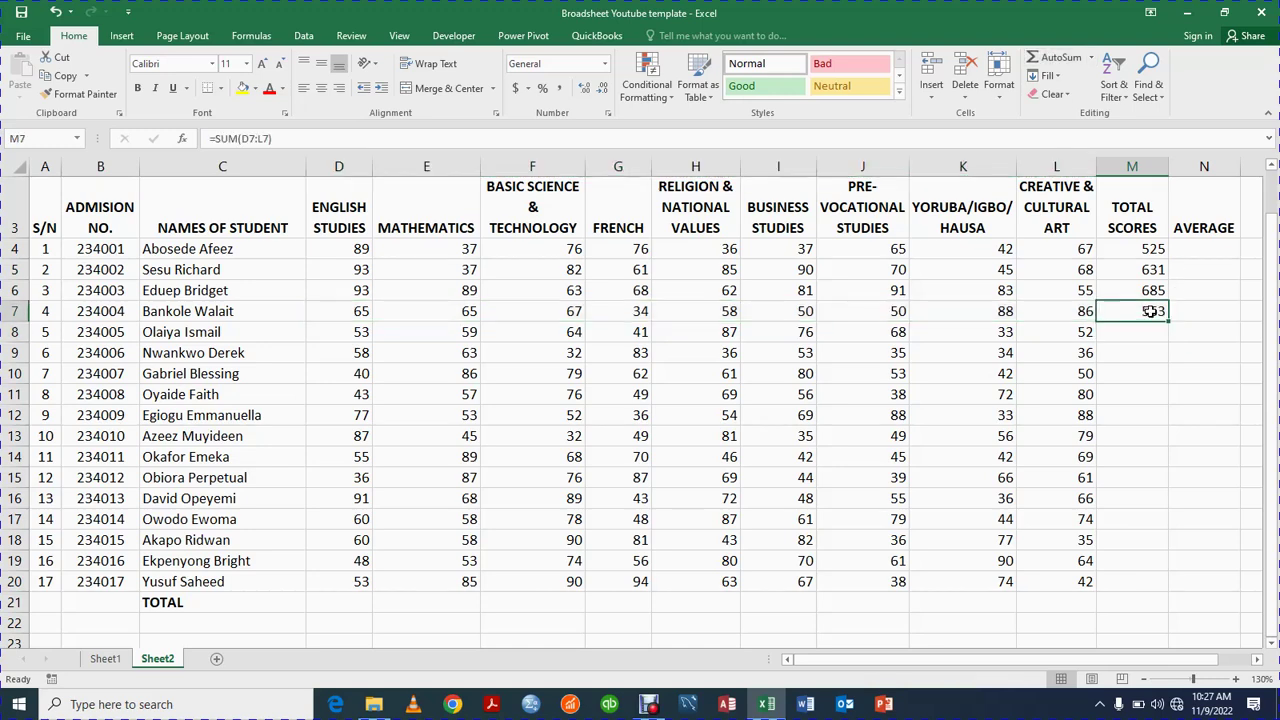
left_click(1202, 352)
left_click(1127, 308)
double_click(1168, 320)
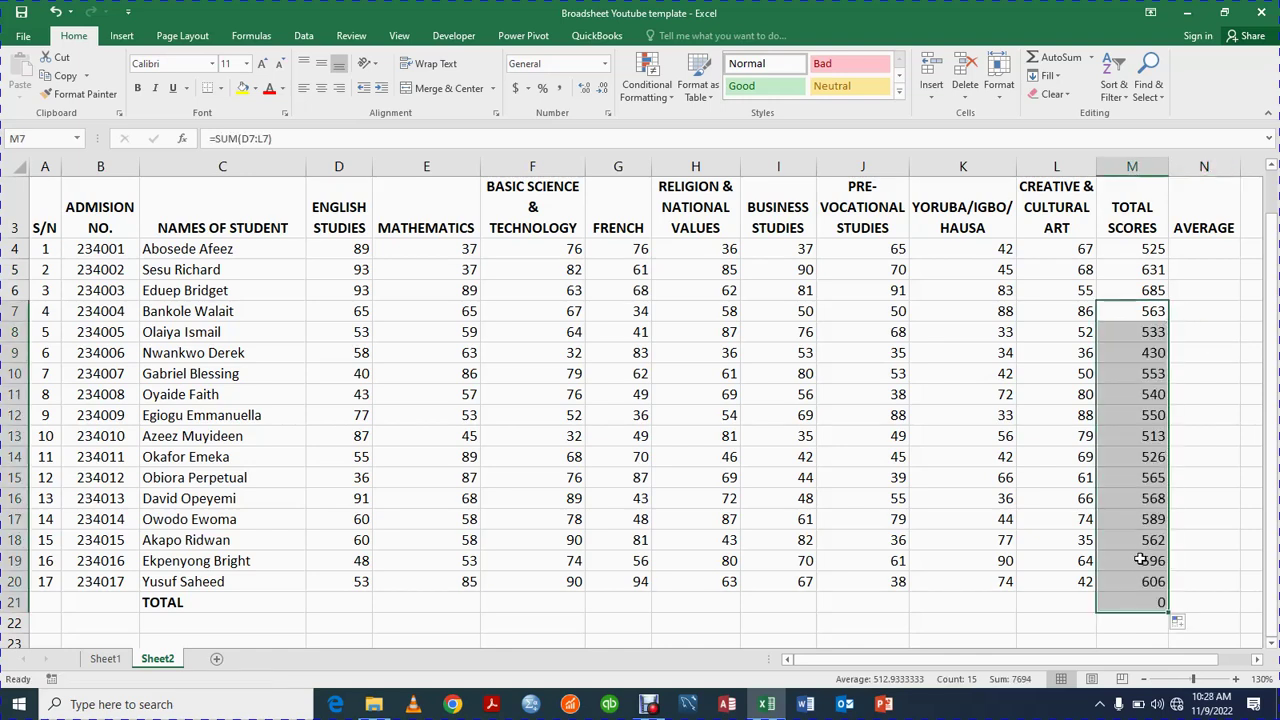
Step: Clear the filled formula from M21 in the TOTAL row and select the first student's Average cell, N4
left_click(1123, 603)
key("BackSpace")
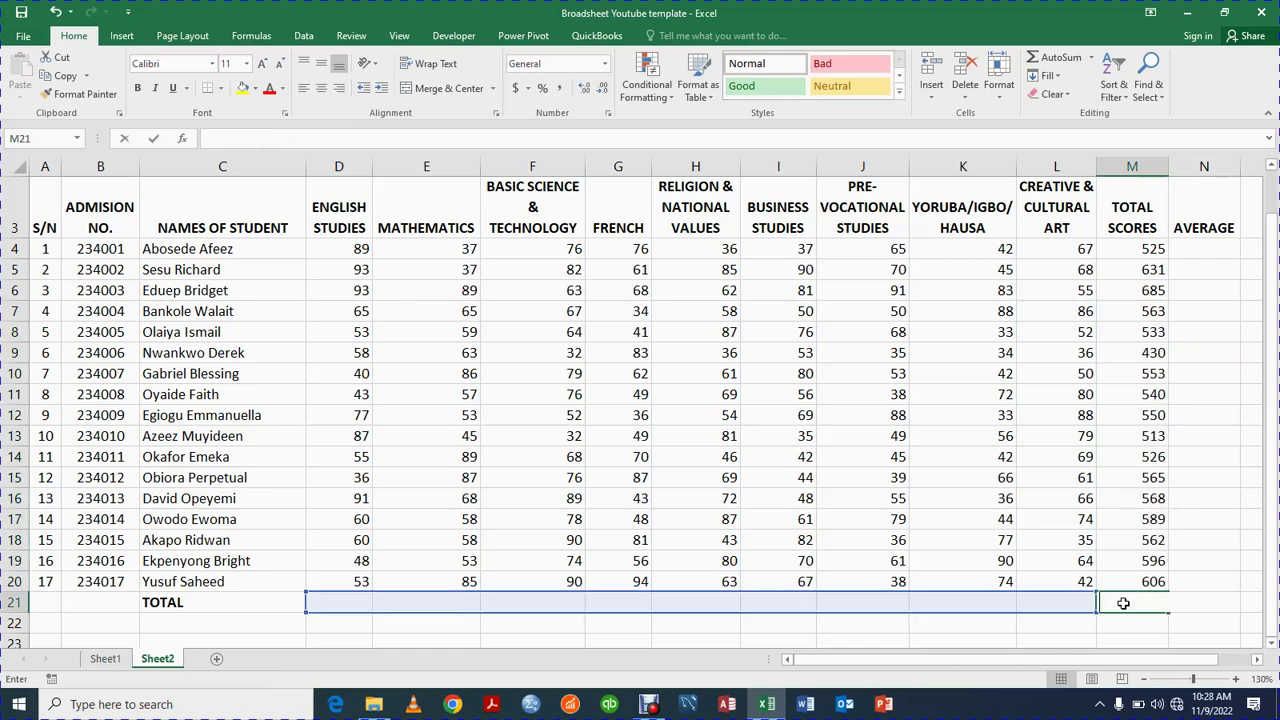
key("F2")
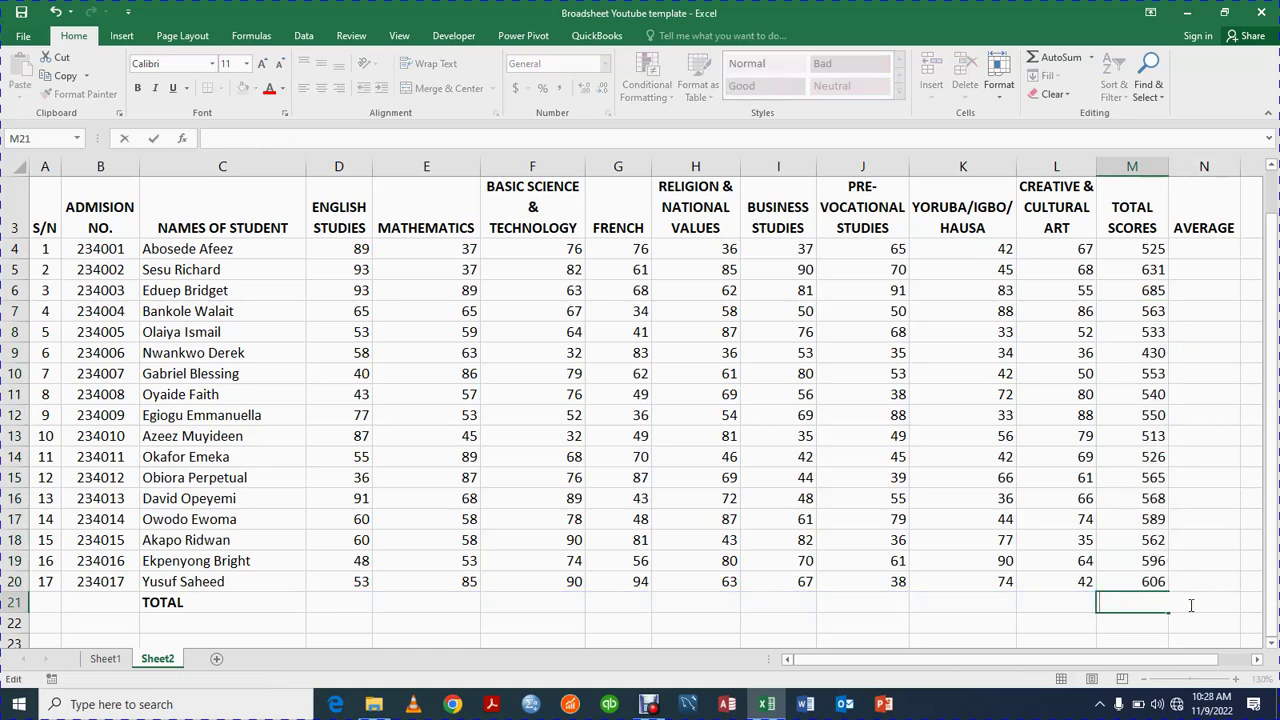
left_click(1205, 551)
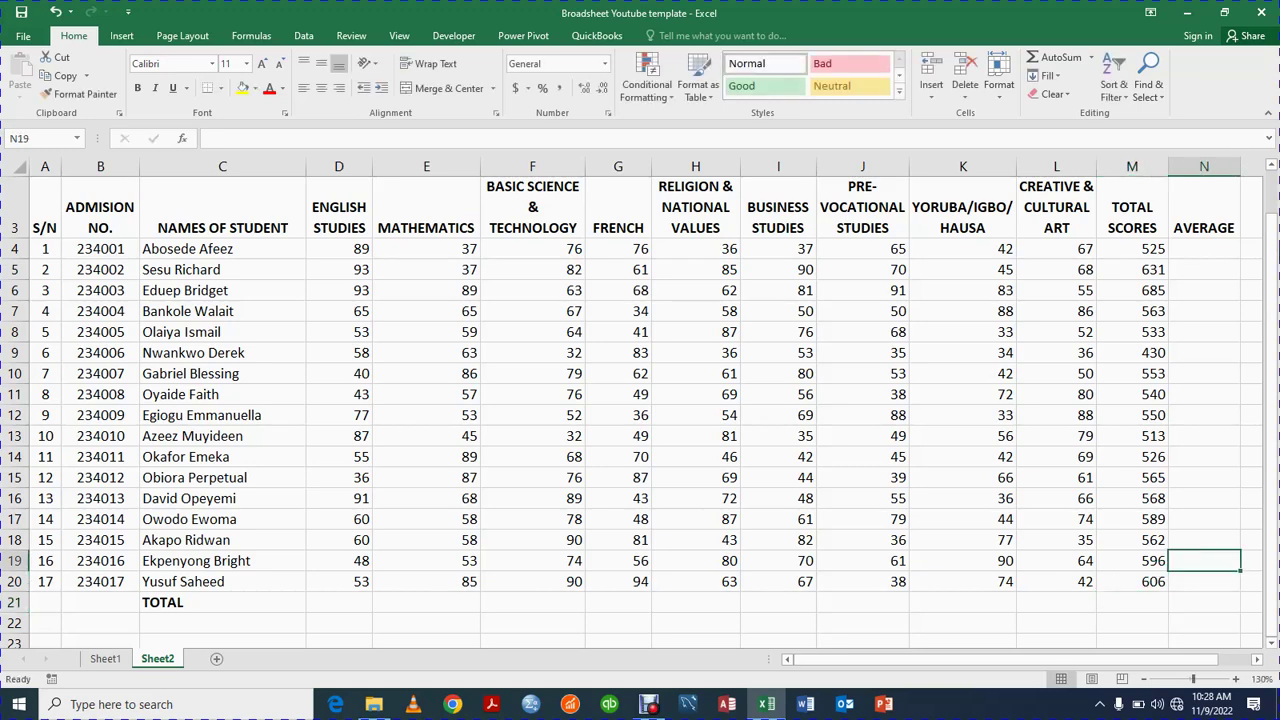
left_click(1196, 249)
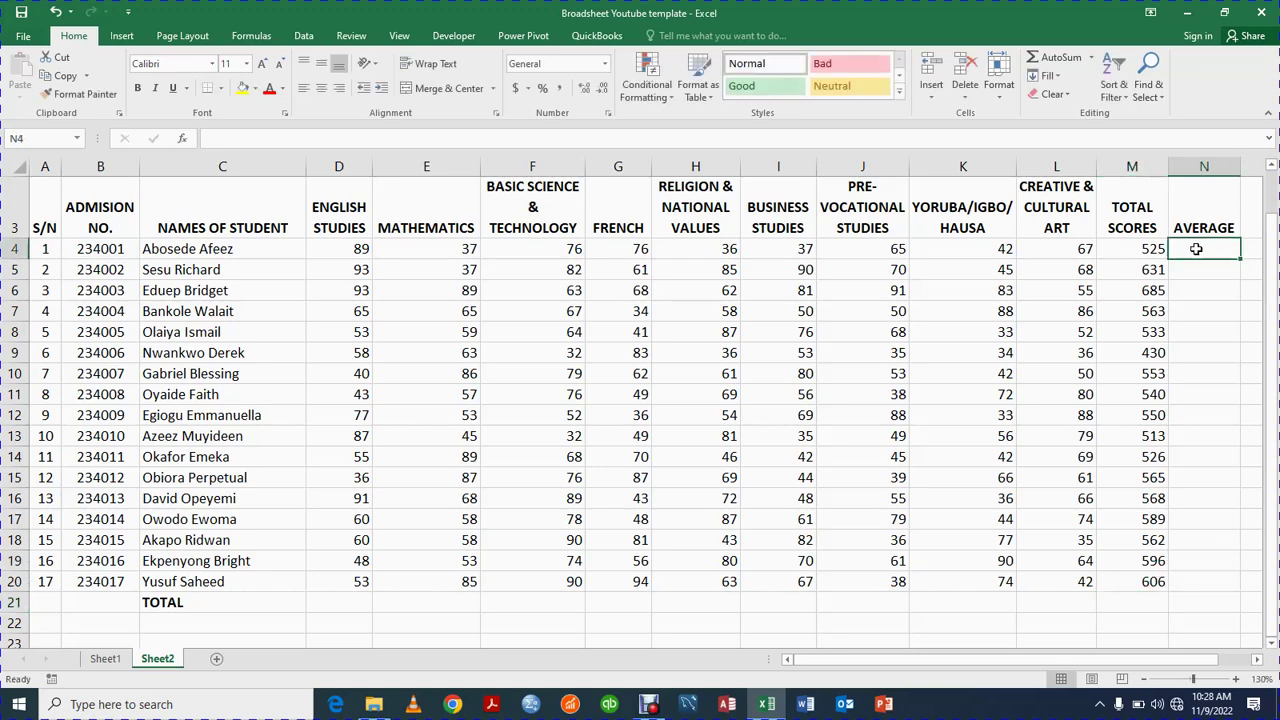
type("=A")
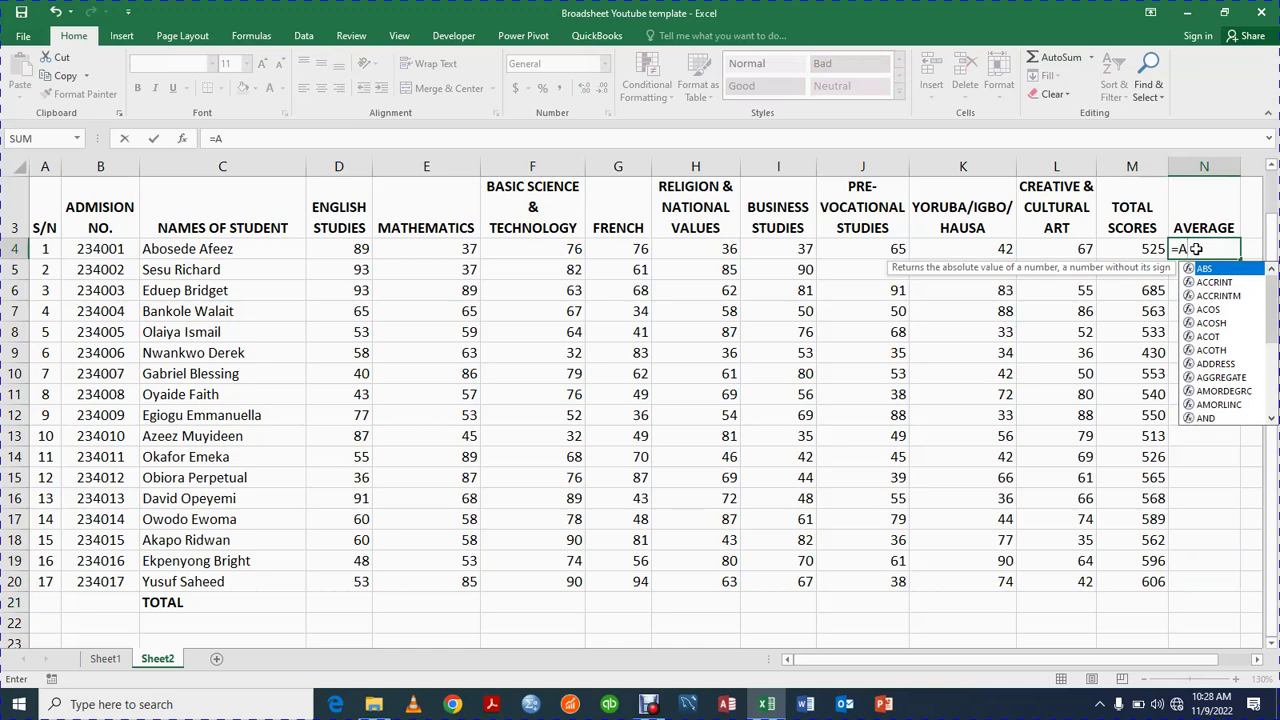
type("VERAGE")
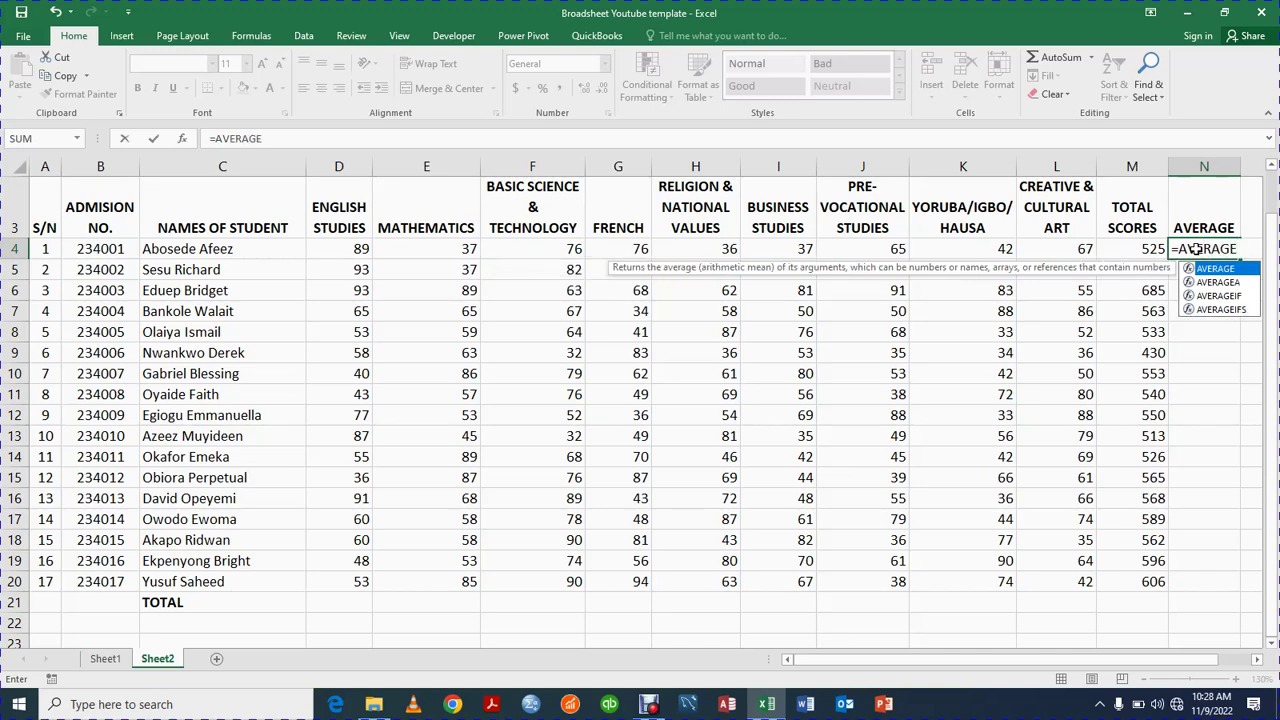
type("(")
left_click_drag(356, 249, 587, 265)
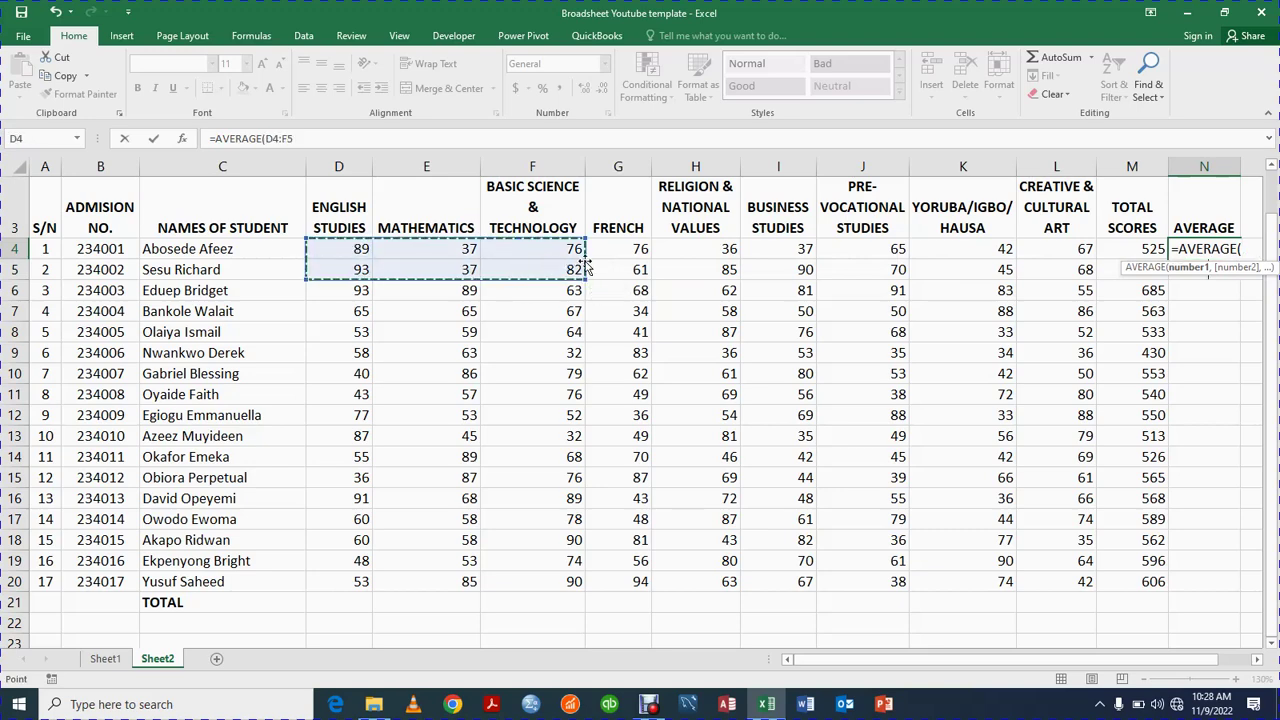
key("BackSpace")
key("BackSpace")
key("BackSpace")
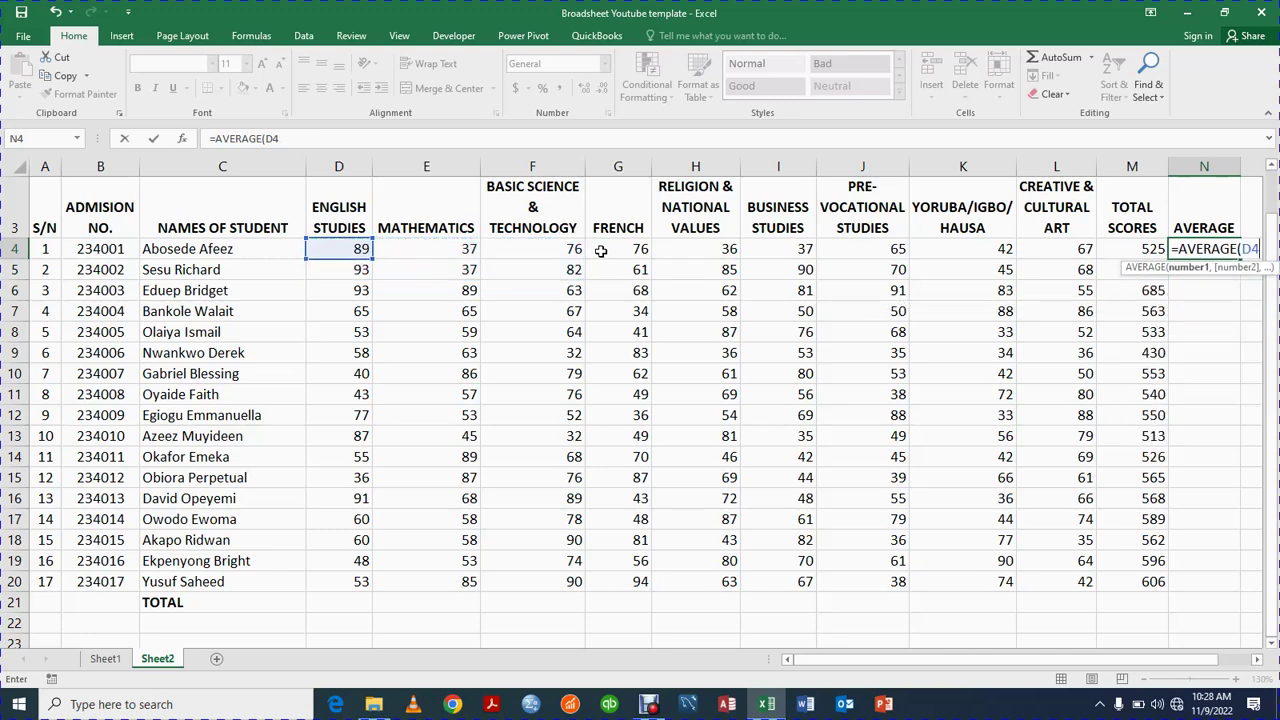
key("BackSpace")
key("BackSpace")
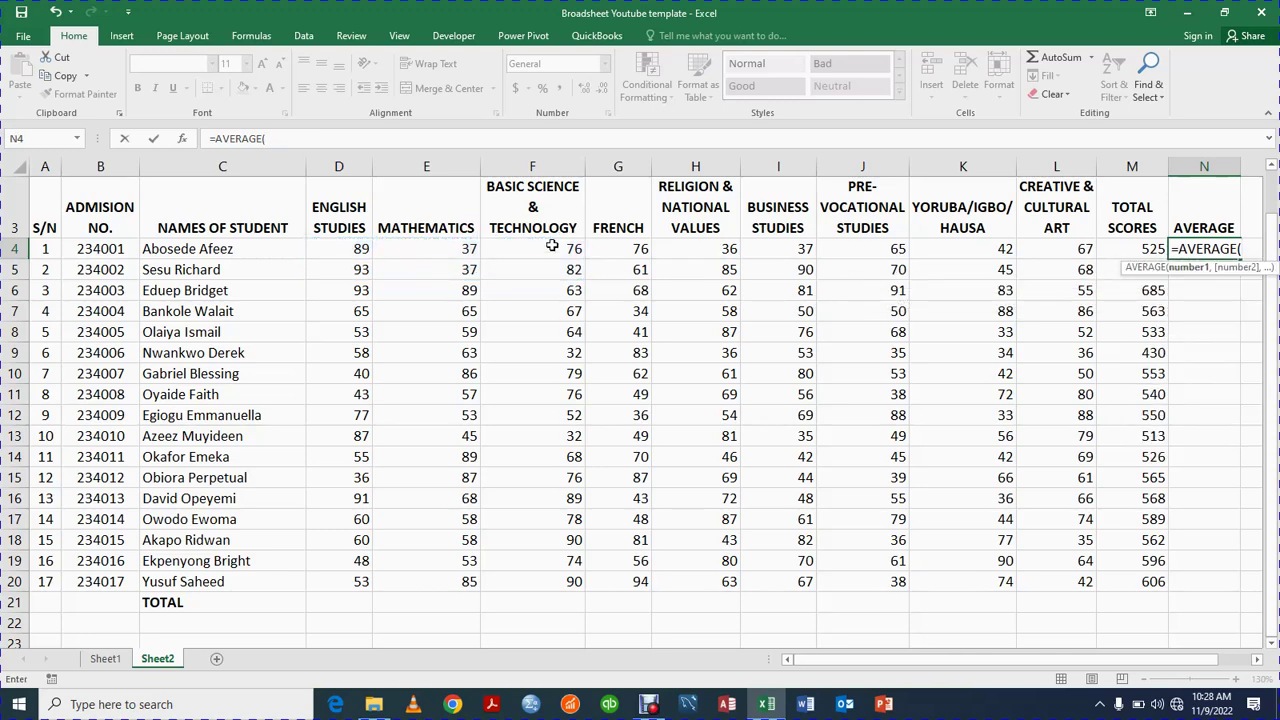
key("BackSpace")
key("BackSpace")
key("BackSpace")
key("BackSpace")
key("BackSpace")
key("BackSpace")
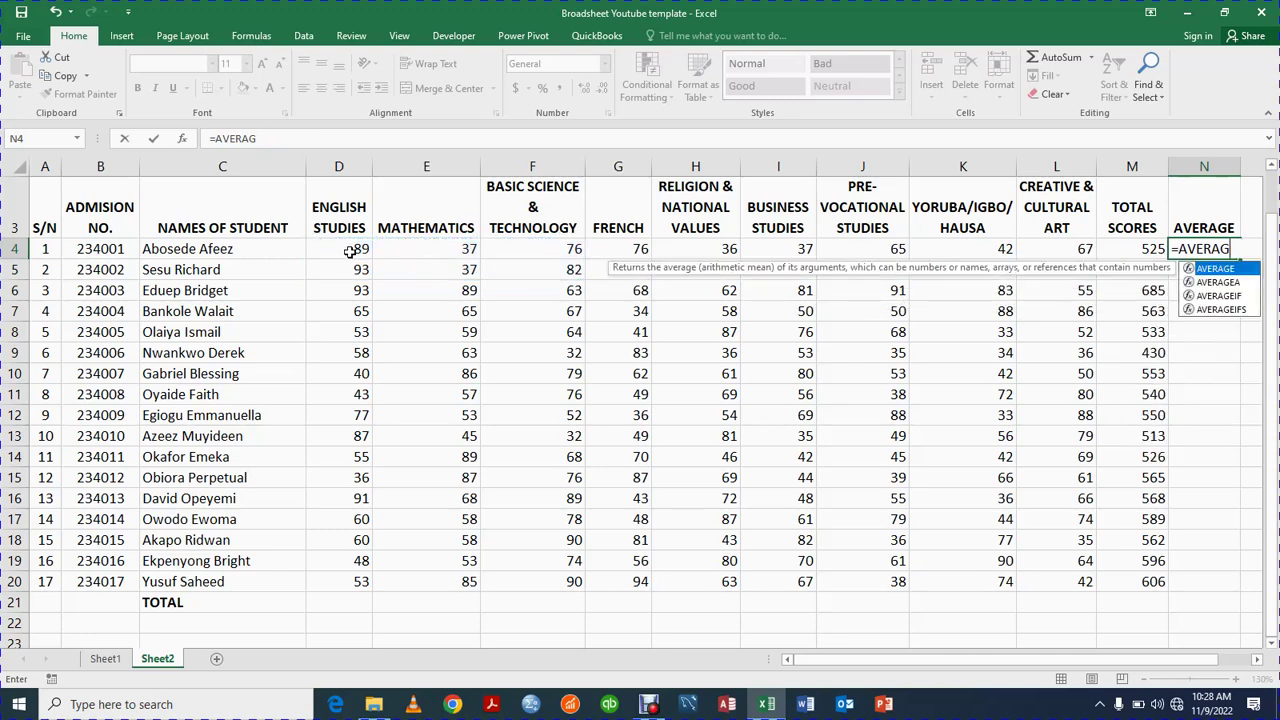
key("BackSpace")
key("BackSpace")
Step: Calculate the first student's average in N4 by applying the AVERAGE function to the subject scores in D4:L4
type("AVERAGE(")
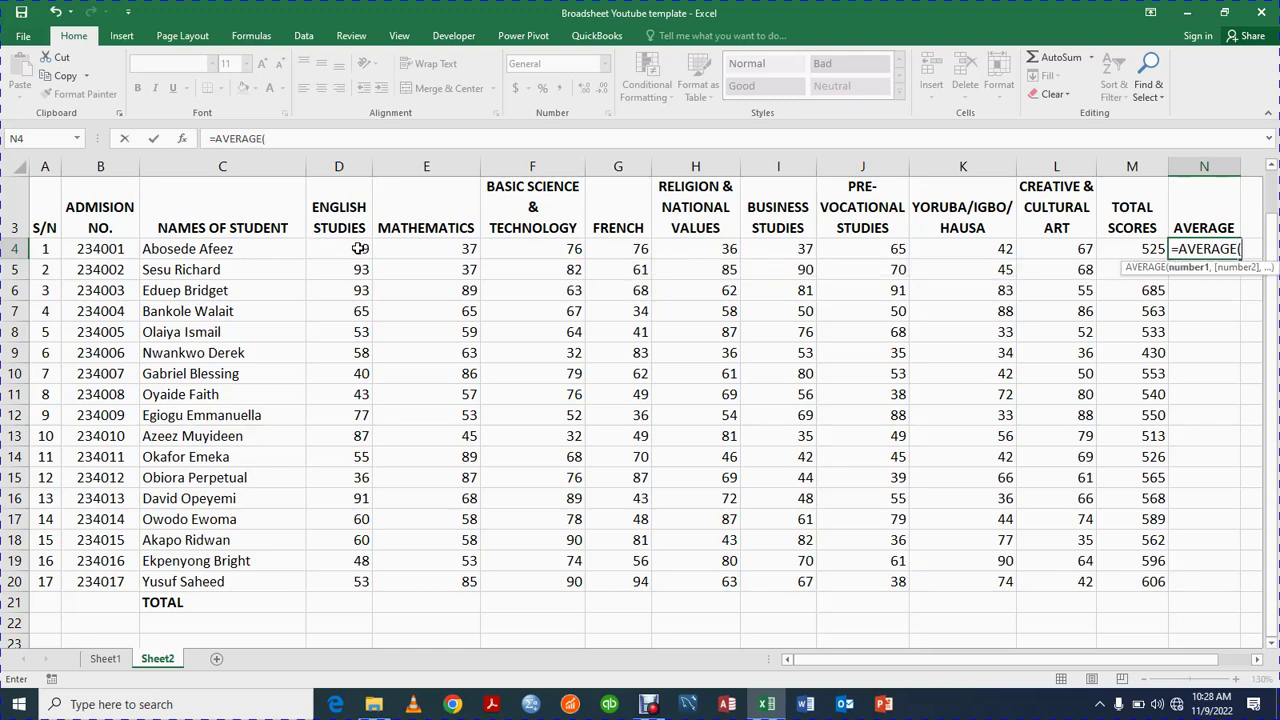
left_click(359, 248)
left_click_drag(359, 248, 1080, 248)
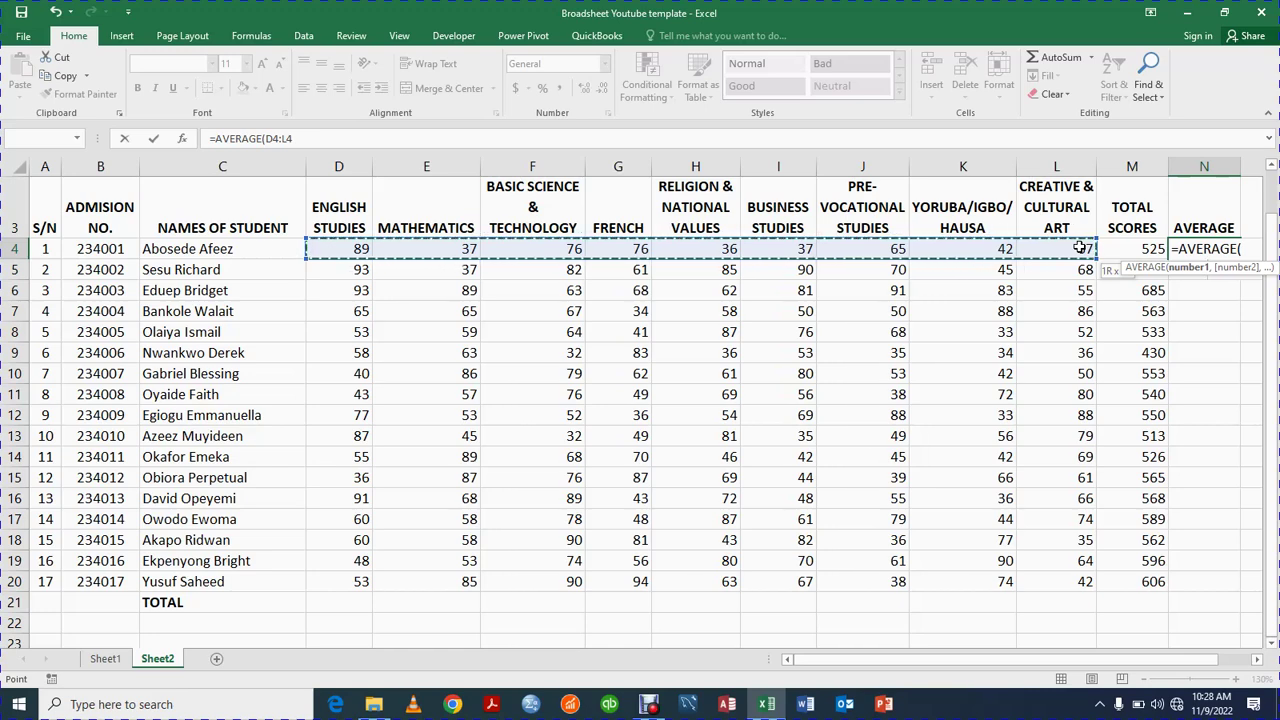
left_click(1080, 248)
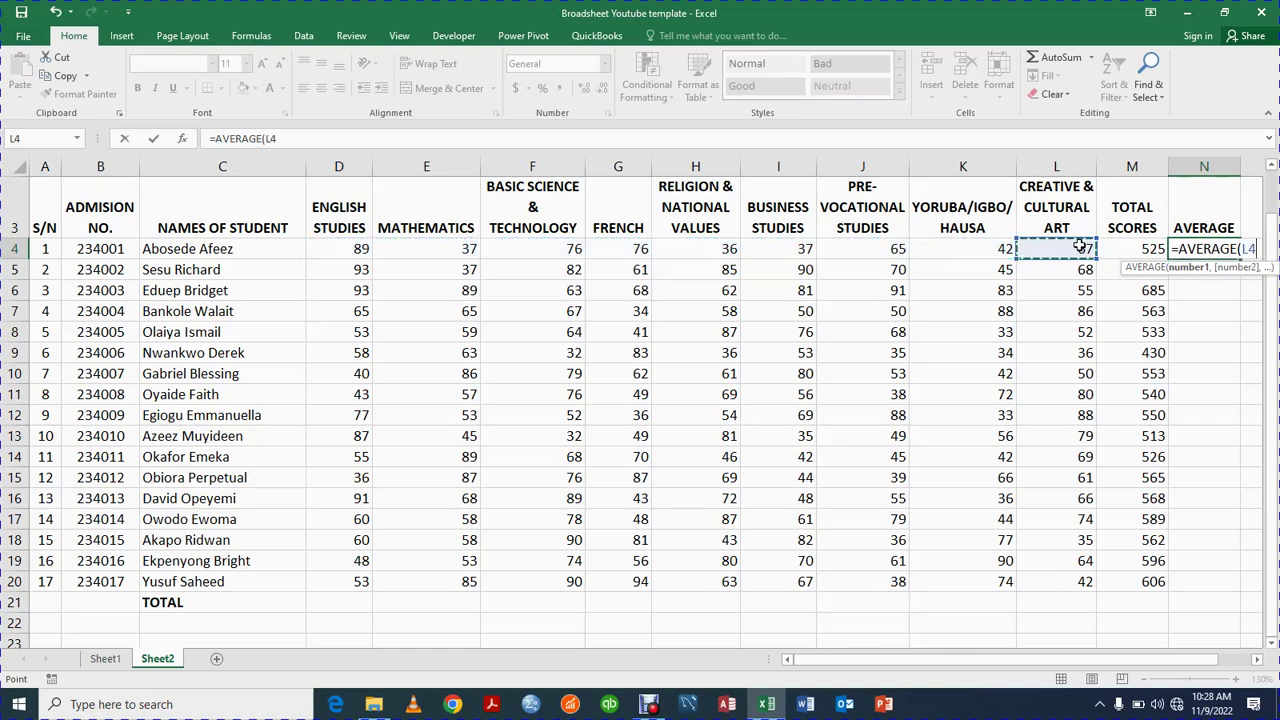
key("BackSpace")
key("BackSpace")
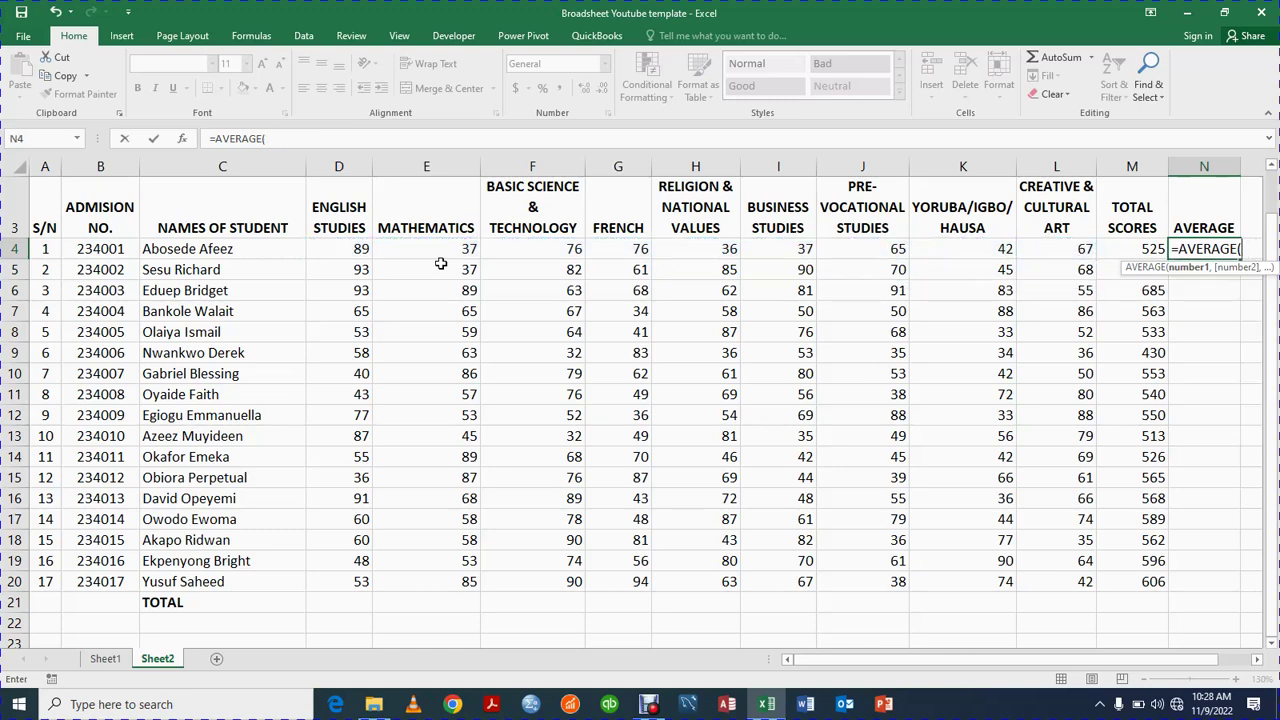
left_click_drag(358, 249, 1084, 246)
key("Return")
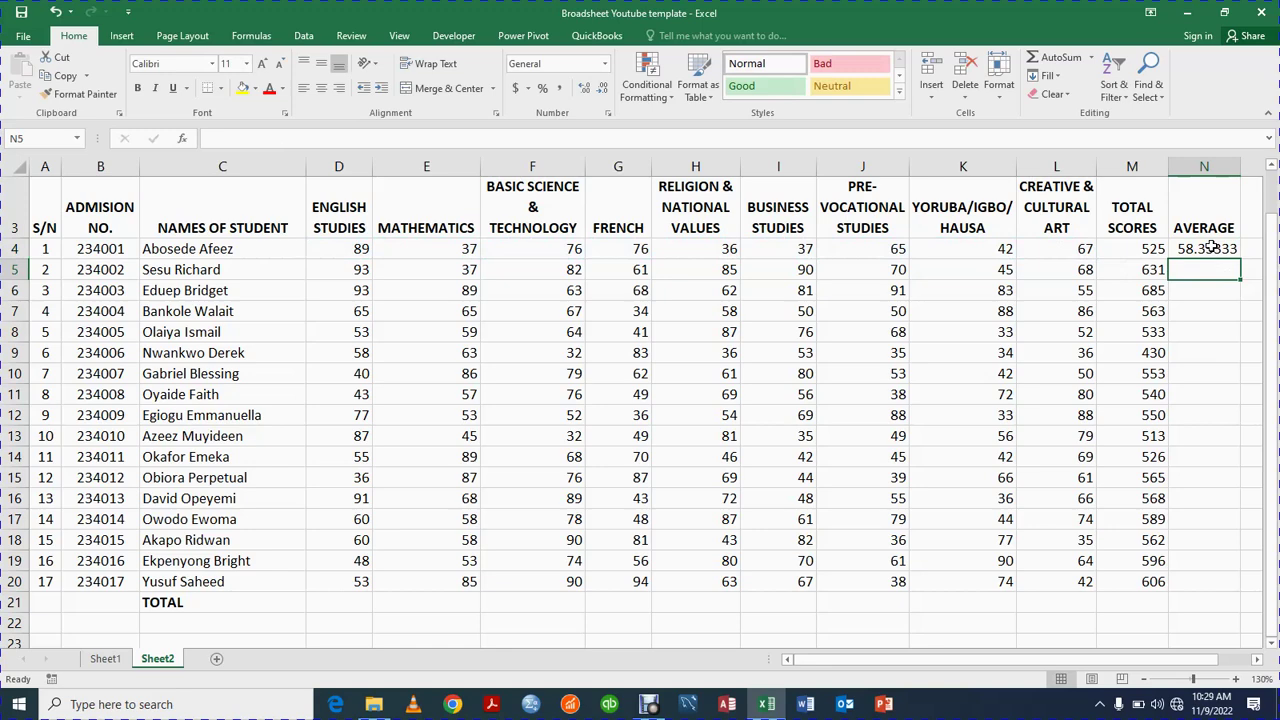
Step: Fill the average formula in N4 down the Average column and clear the copied formula from N21 in the TOTAL row
left_click(1210, 247)
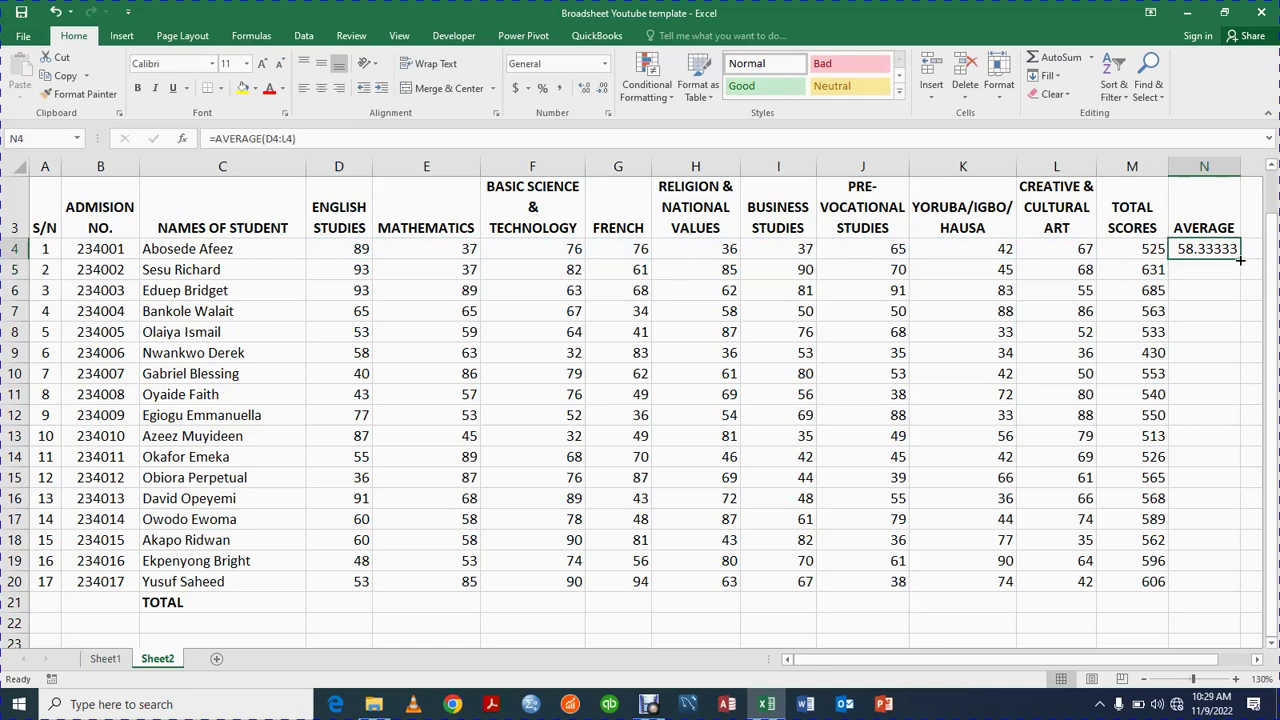
double_click(1240, 260)
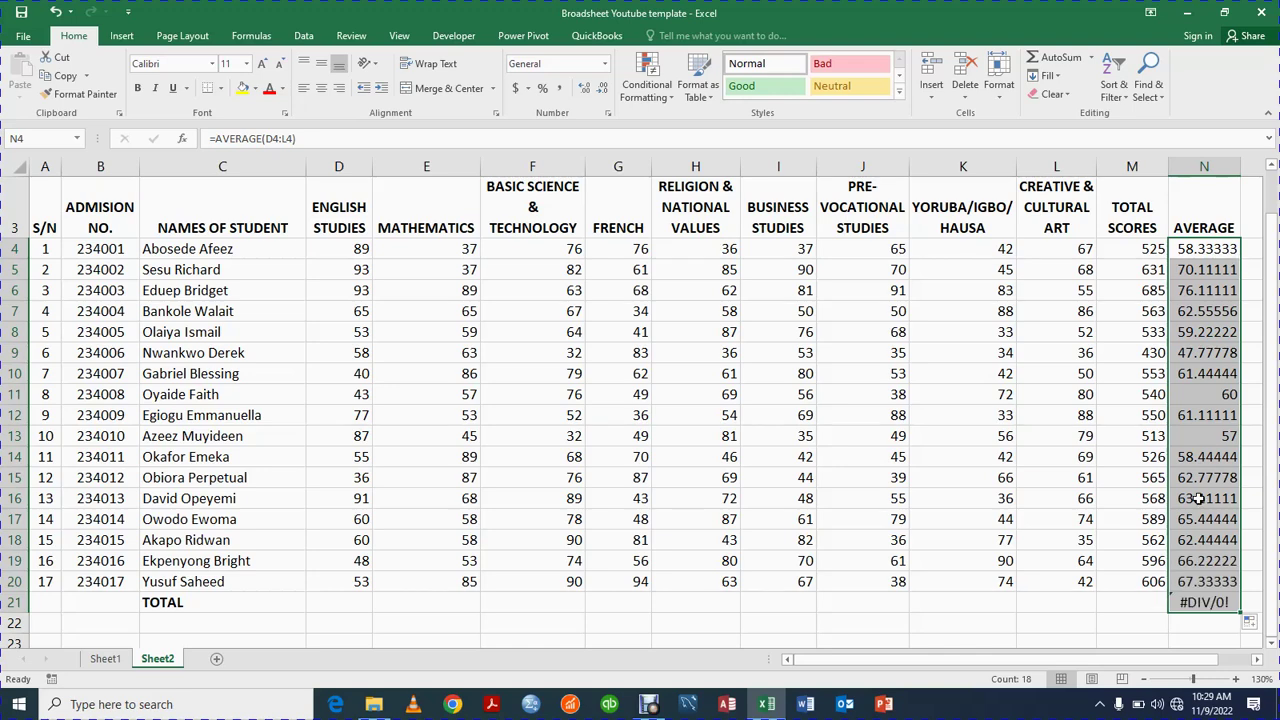
left_click(1190, 603)
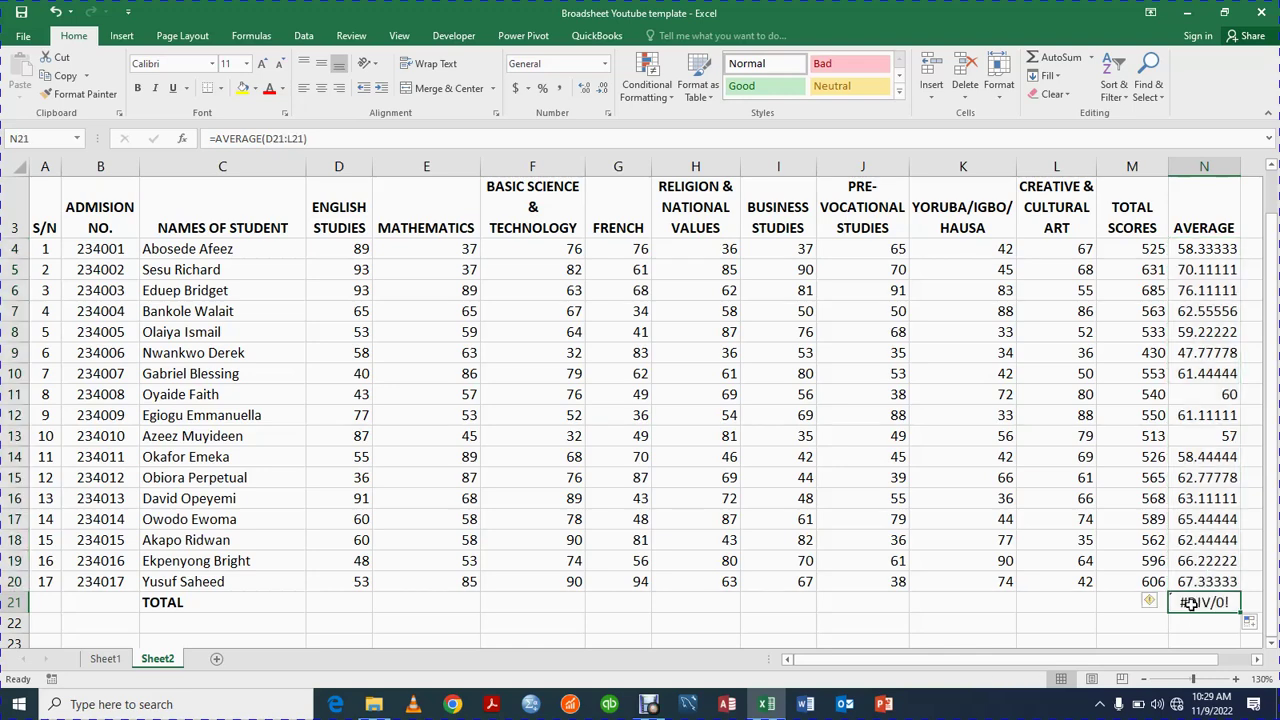
double_click(1190, 603)
left_click(1143, 622)
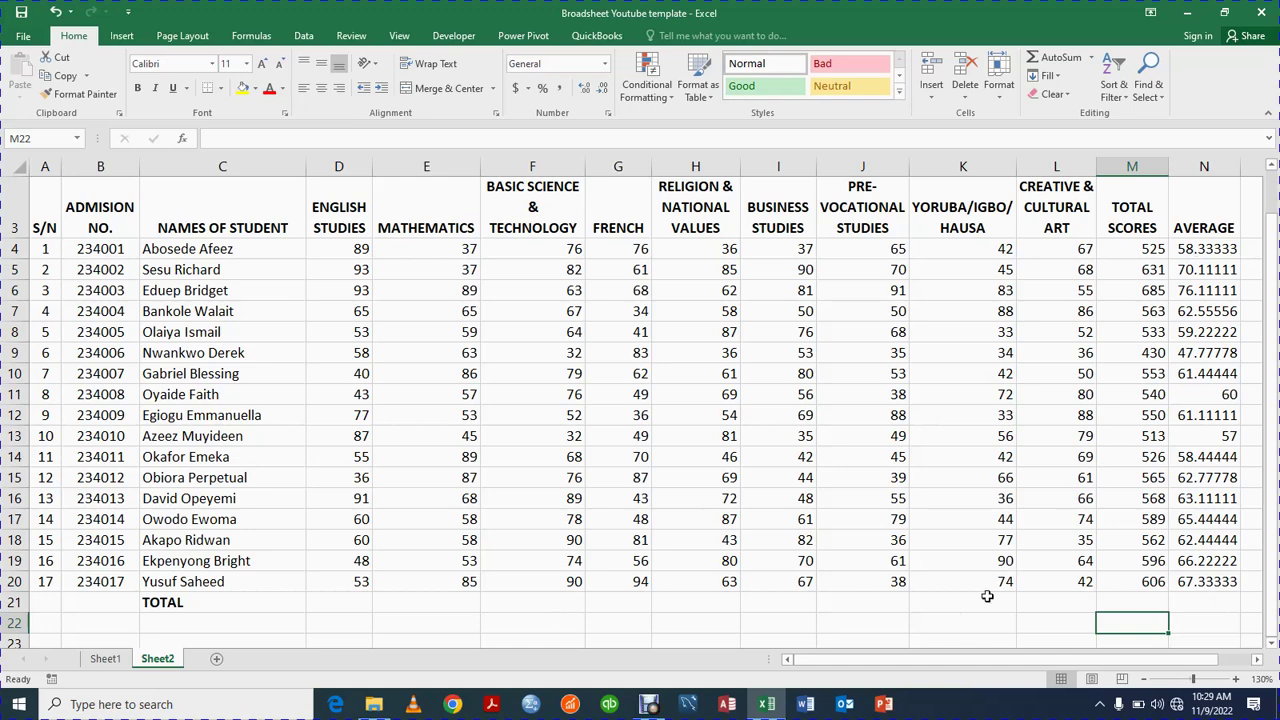
left_click(894, 622)
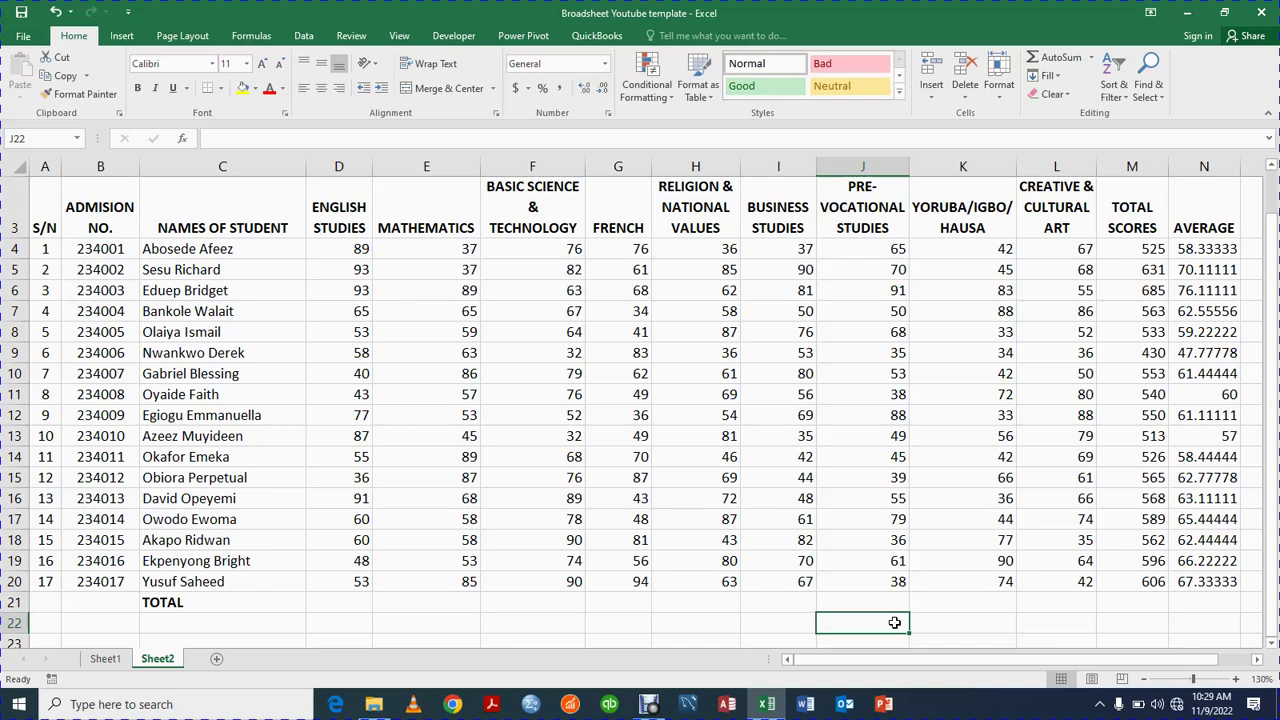
type("%")
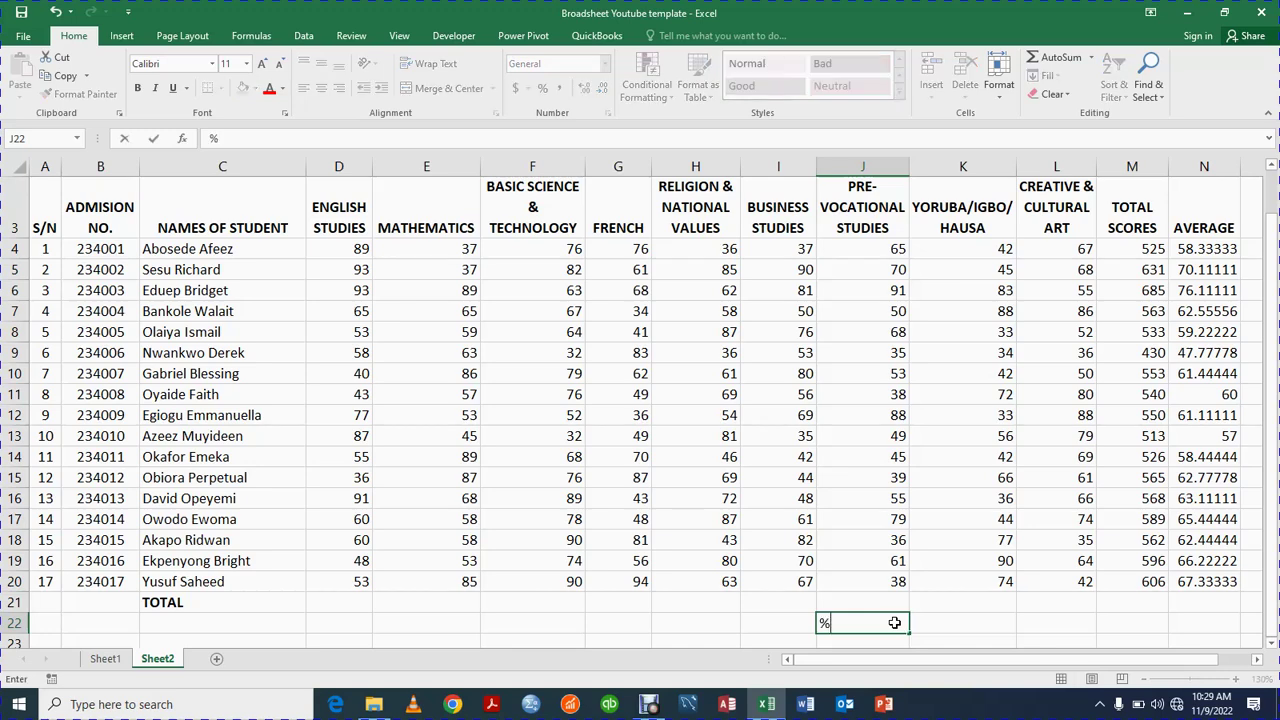
left_click(728, 623)
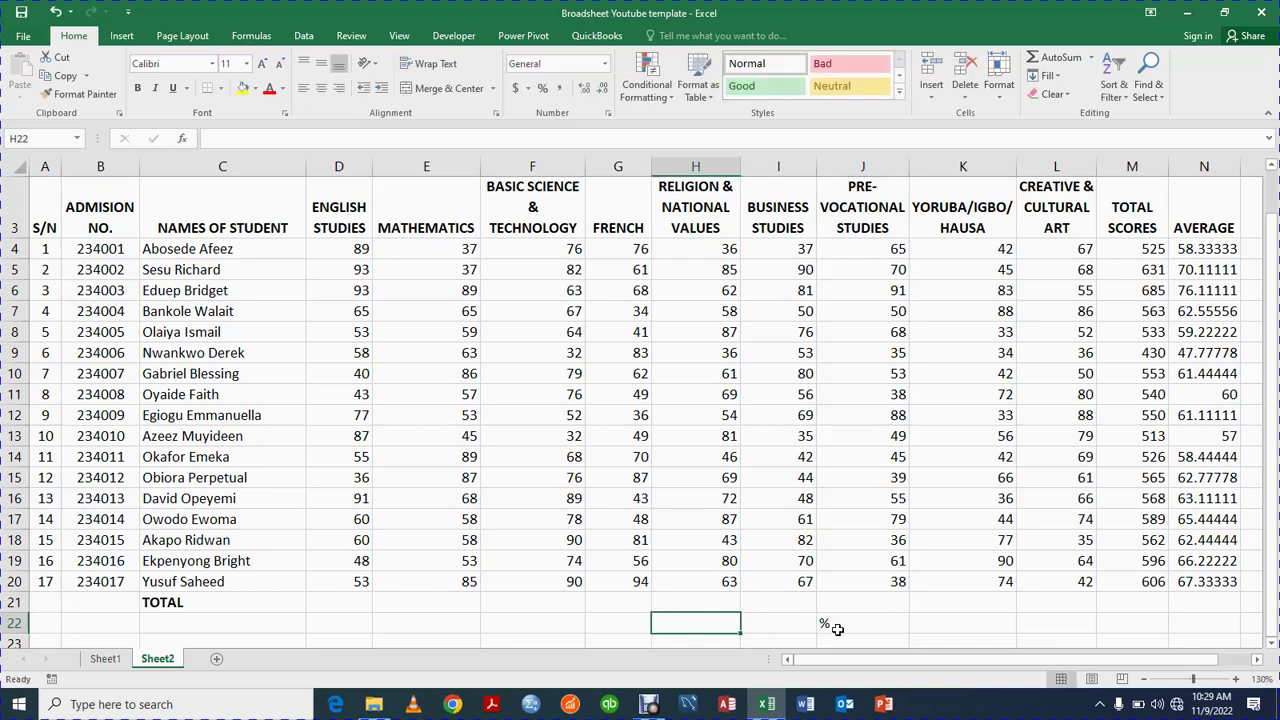
left_click(851, 622)
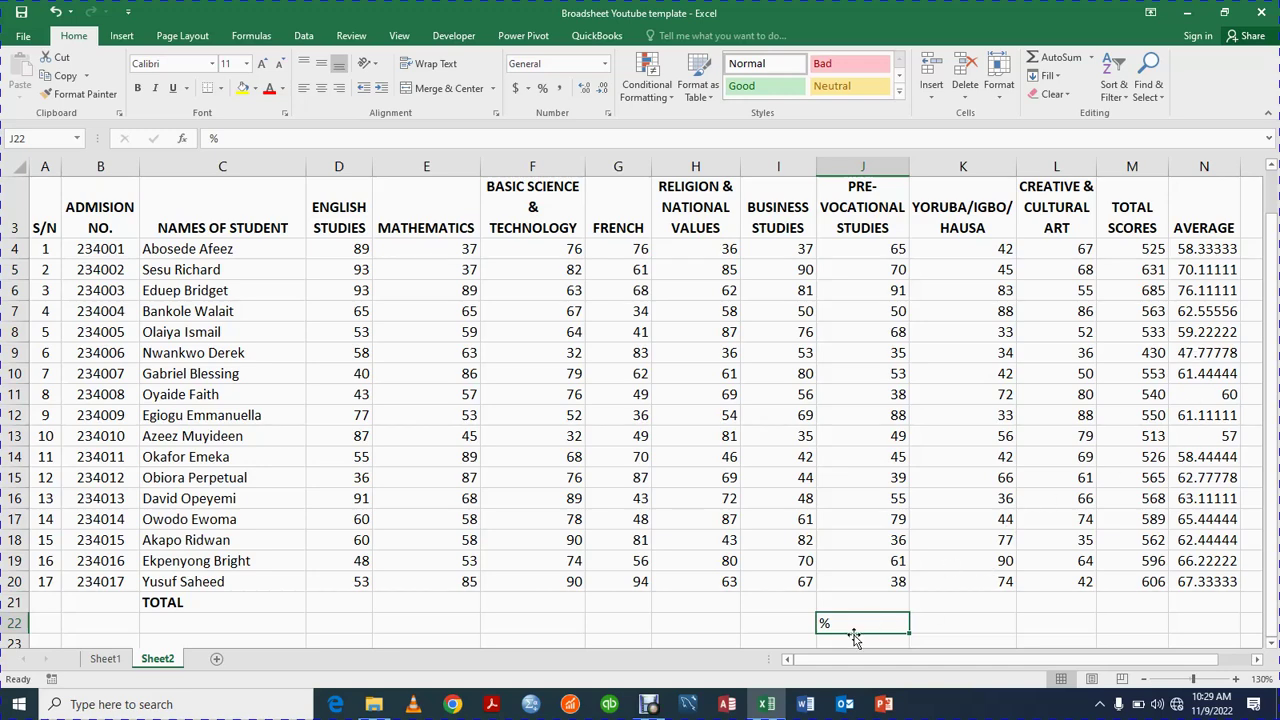
key("Escape")
left_click(968, 612)
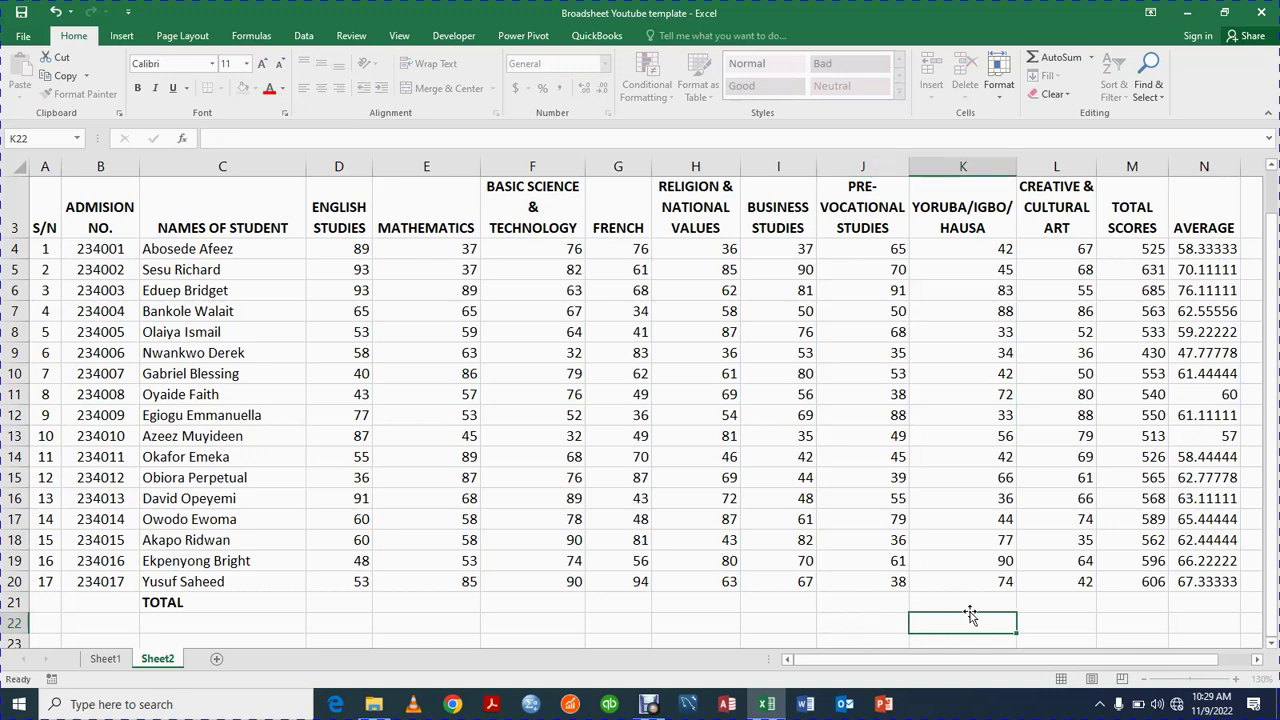
Step: Change the average formula in N4 to =AVERAGE(D4:L4)/100
left_click(1209, 251)
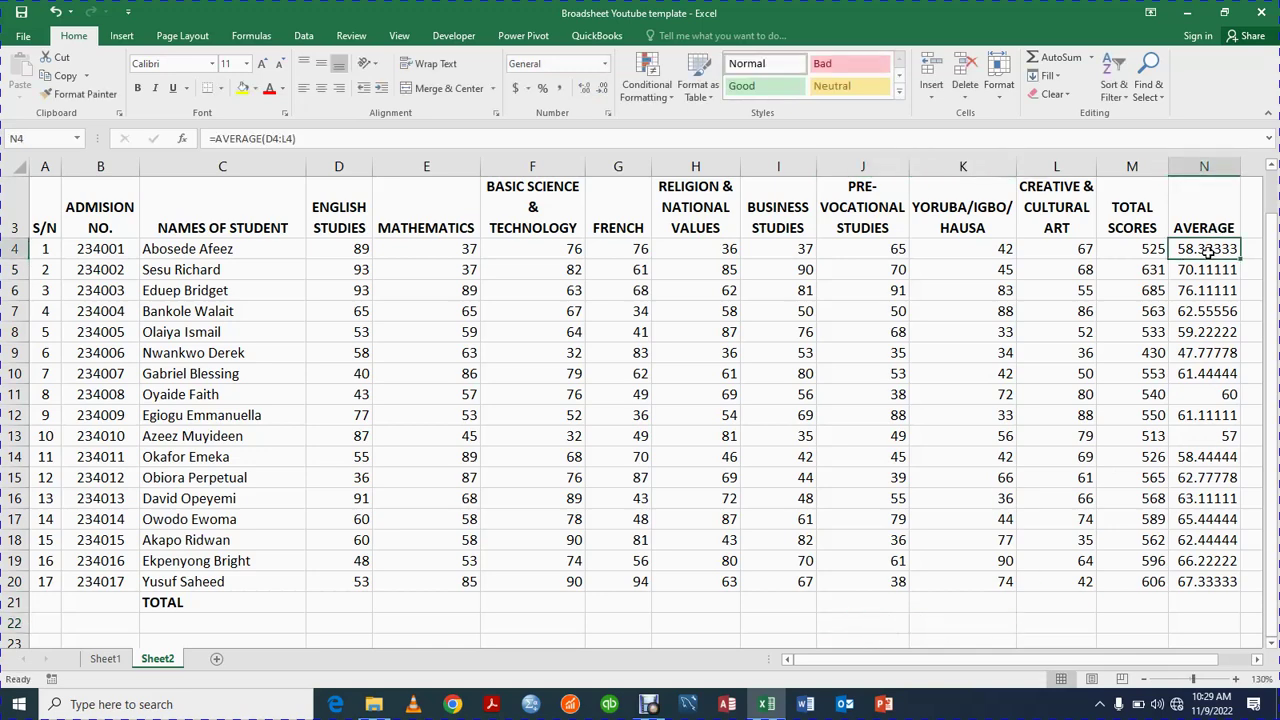
left_click(300, 140)
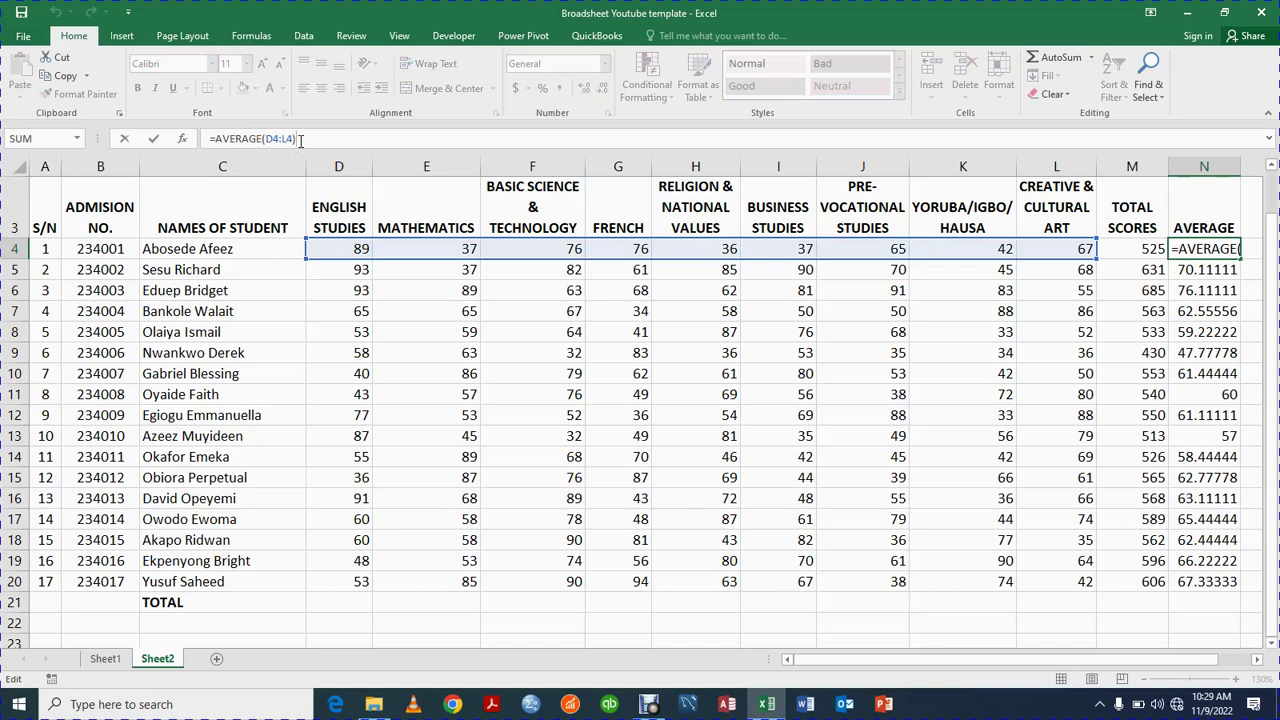
type("/")
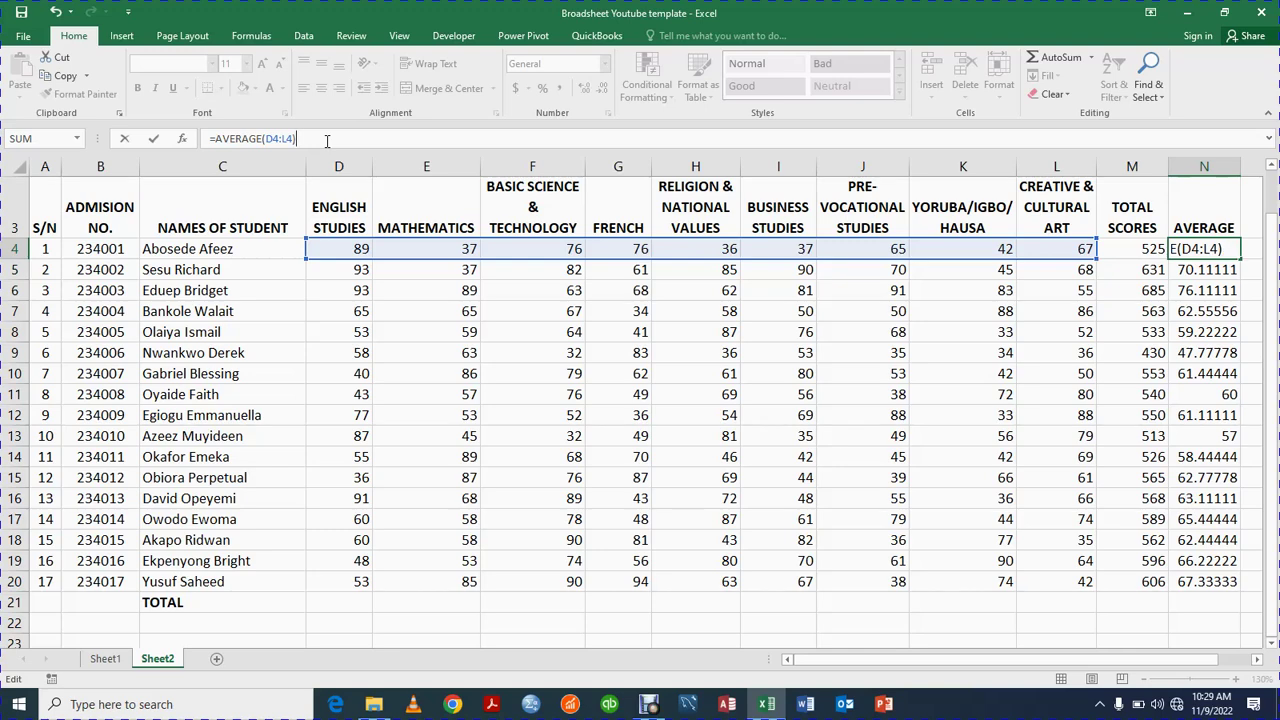
type("/100")
right_click(298, 140)
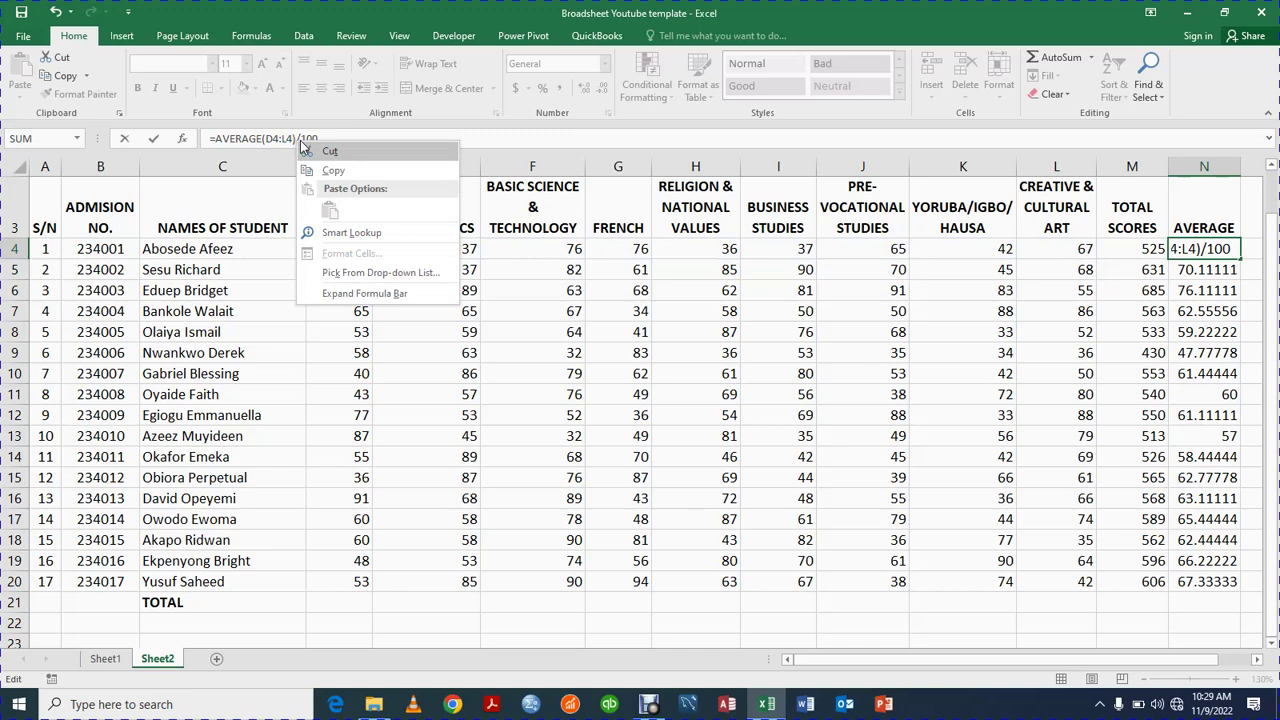
key("Escape")
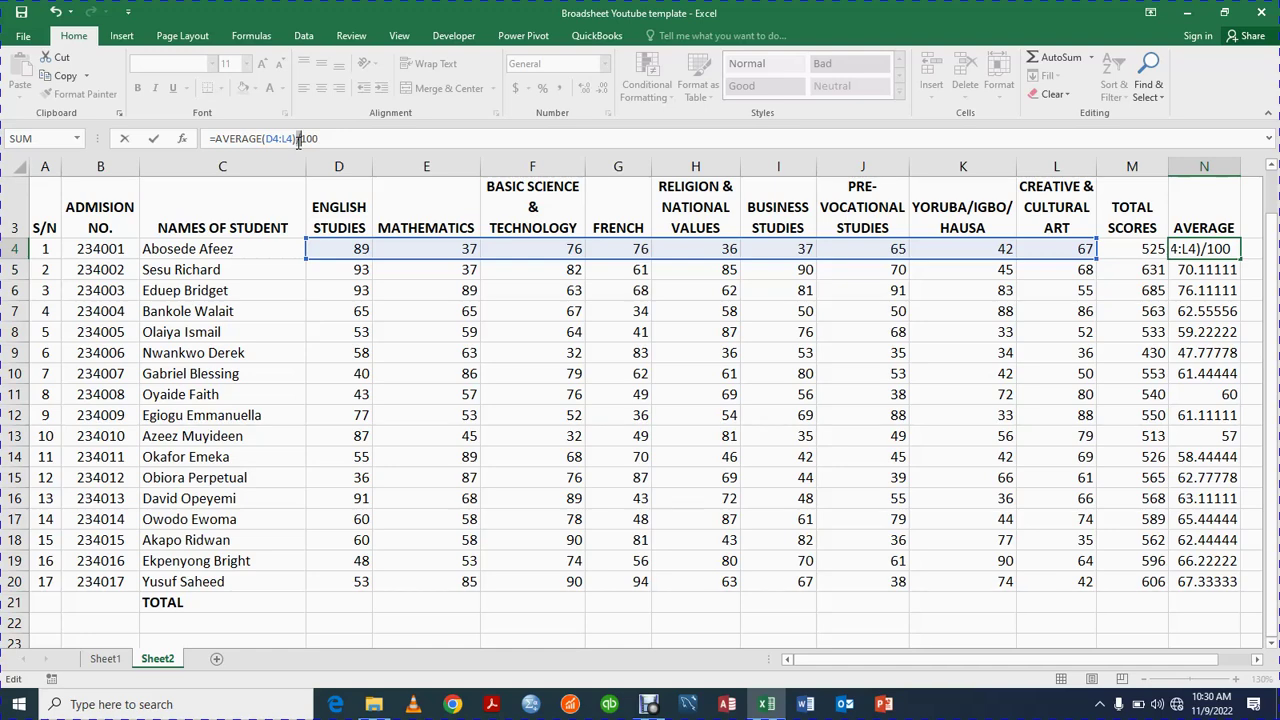
key("Return")
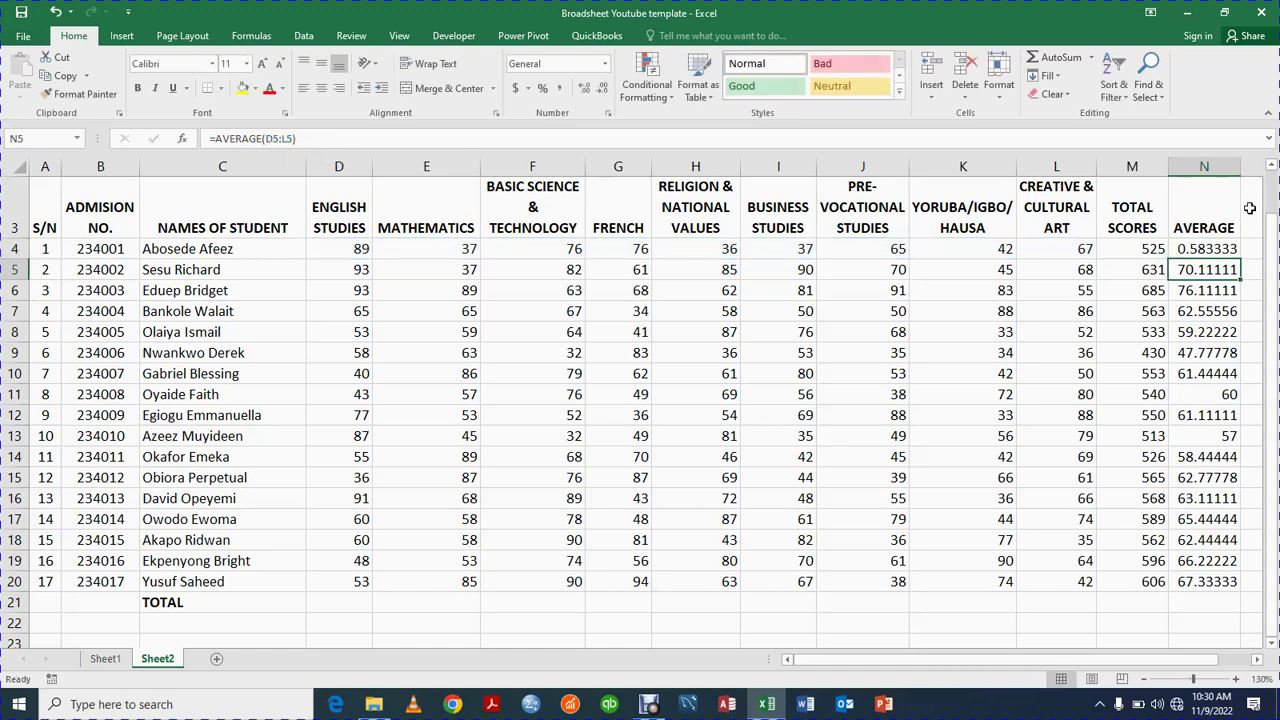
Step: Fill the revised average formula in N4 down the Average column through N20, leaving out the TOTAL row
left_click(1198, 249)
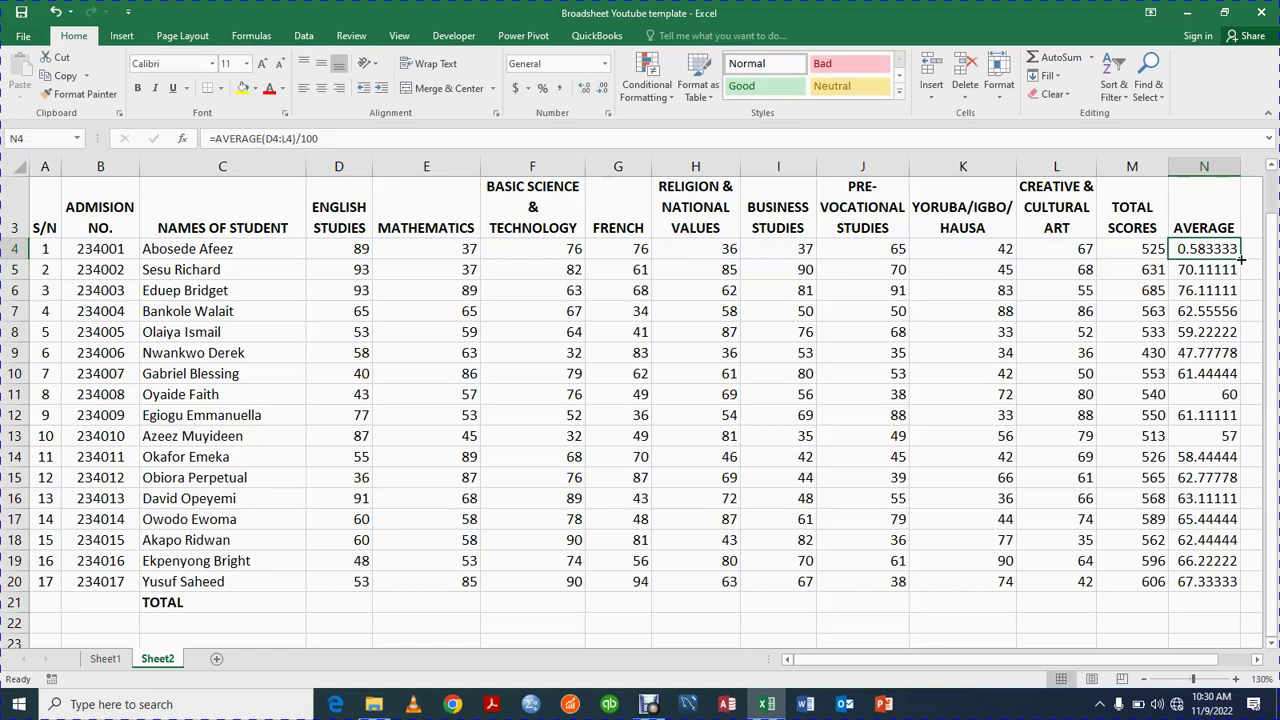
left_click_drag(1240, 259, 1122, 589)
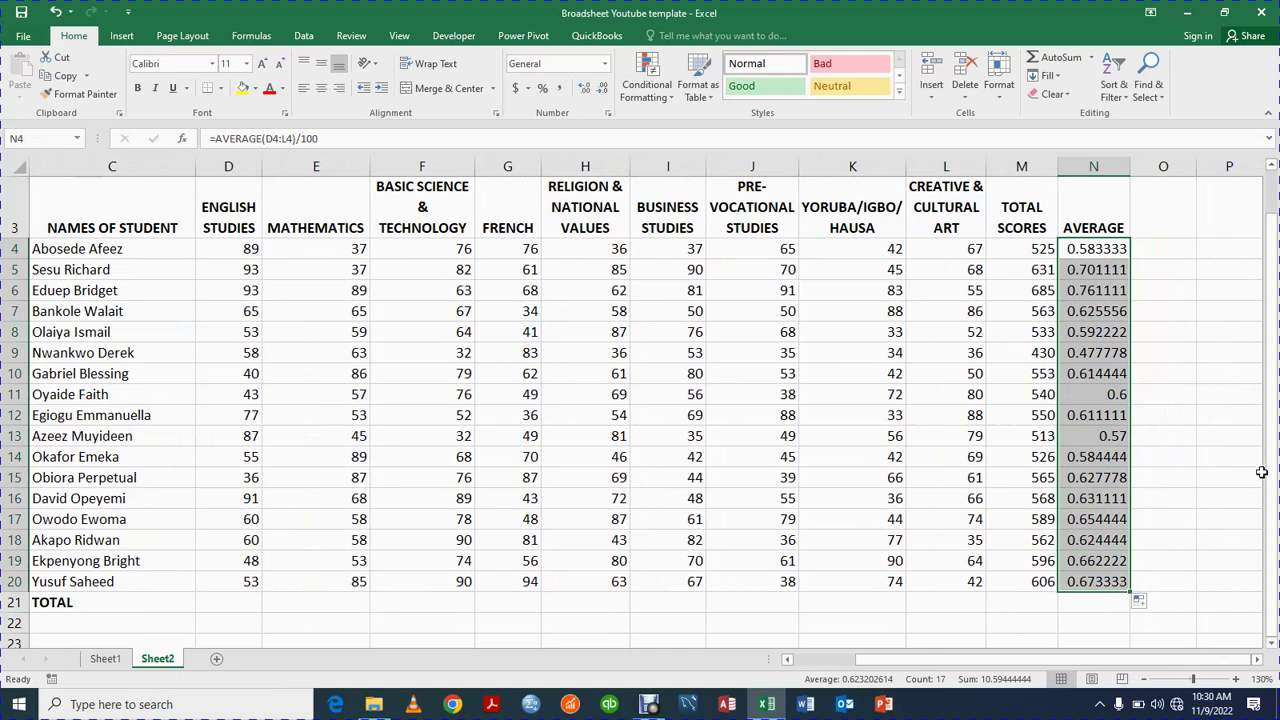
left_click(1177, 505)
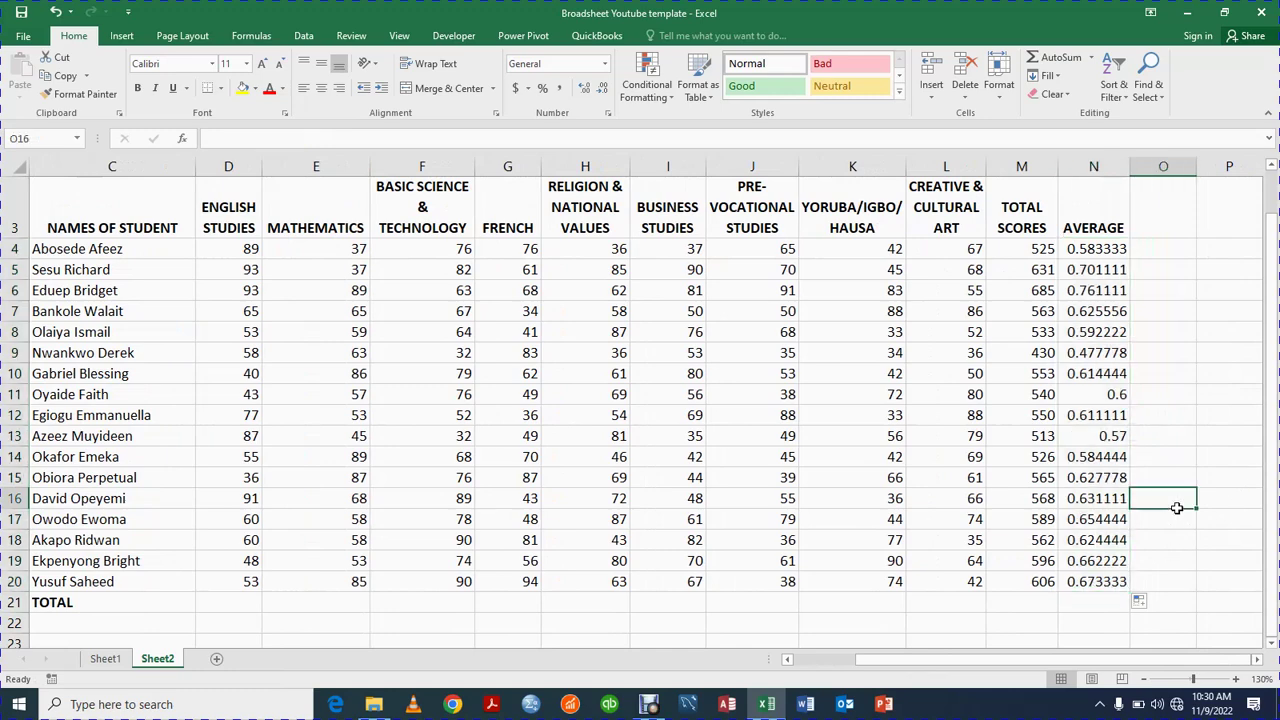
left_click(641, 622)
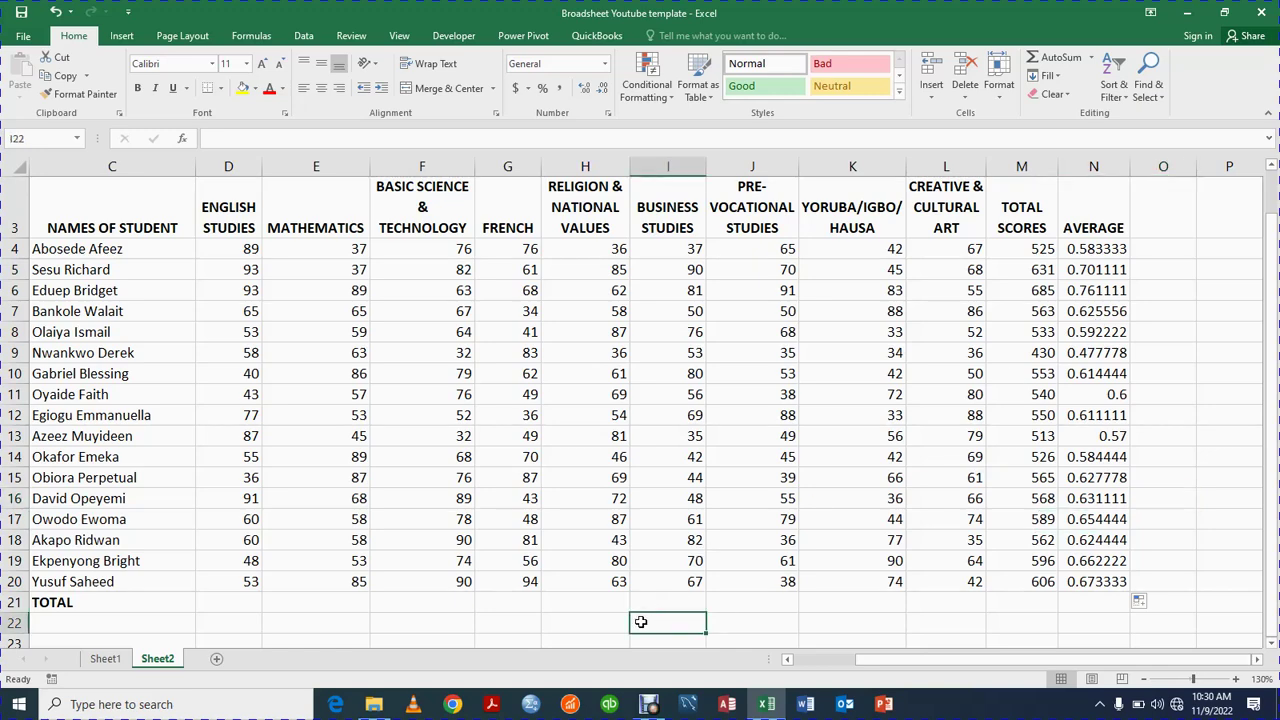
type("%")
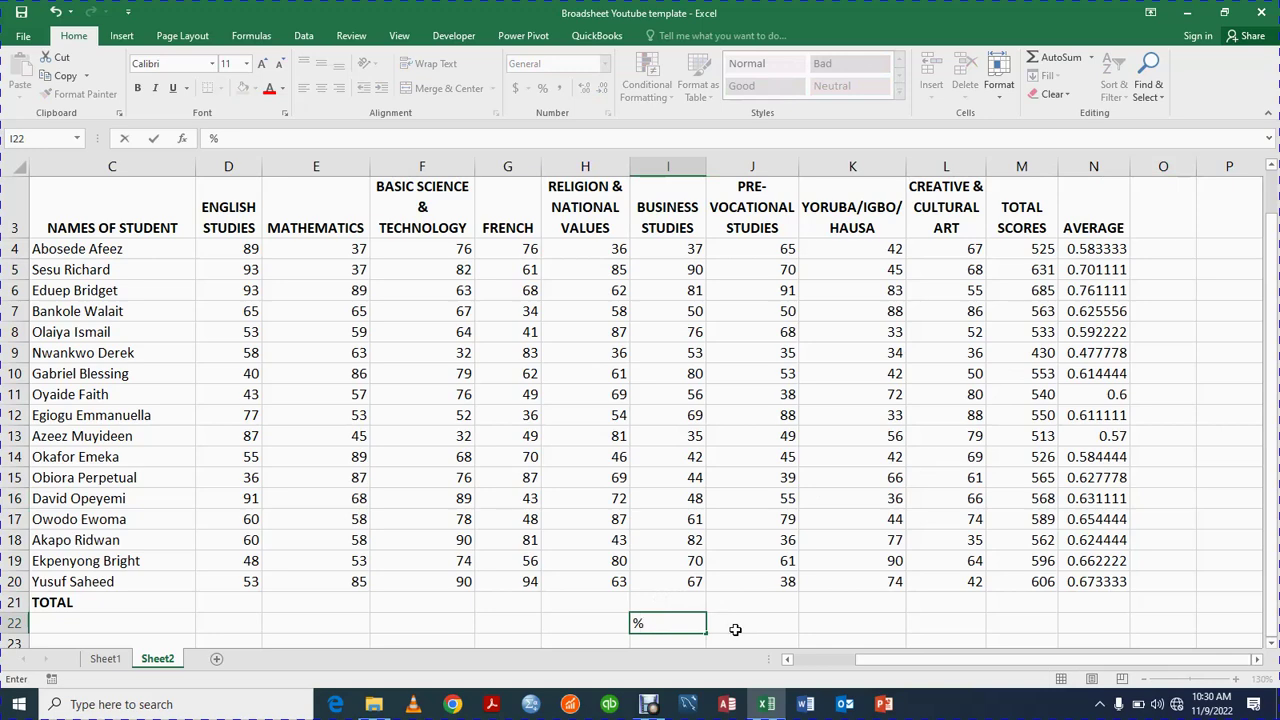
key("BackSpace")
Step: Format the students' averages in N4:N20 as percentages with the Percent style
left_click(1110, 250)
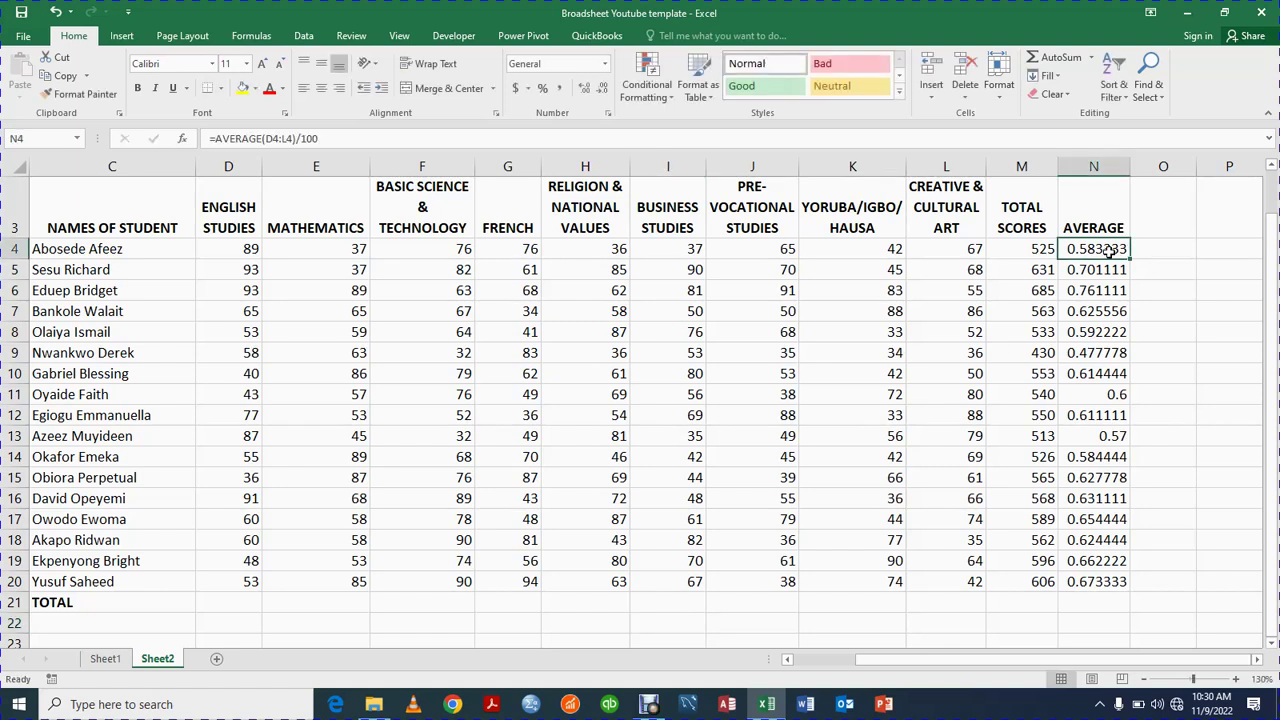
key("shift+Down")
key("shift+Down")
key("shift+Down")
key("shift+Down")
key("shift+Down")
key("shift+Down")
key("shift+Down")
key("shift+Down")
key("shift+Down")
key("shift+Down")
key("shift+Down")
key("shift+Down")
key("shift+Down")
key("shift+Down")
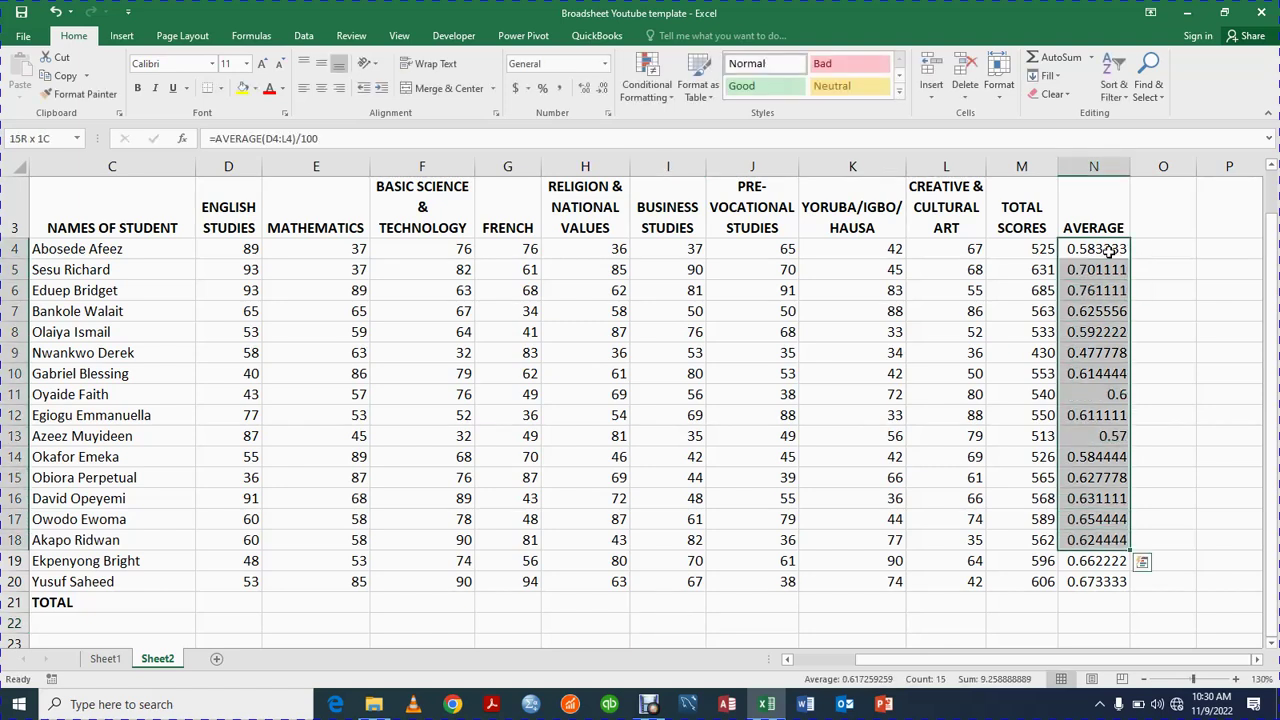
key("shift+Down")
key("shift+Down")
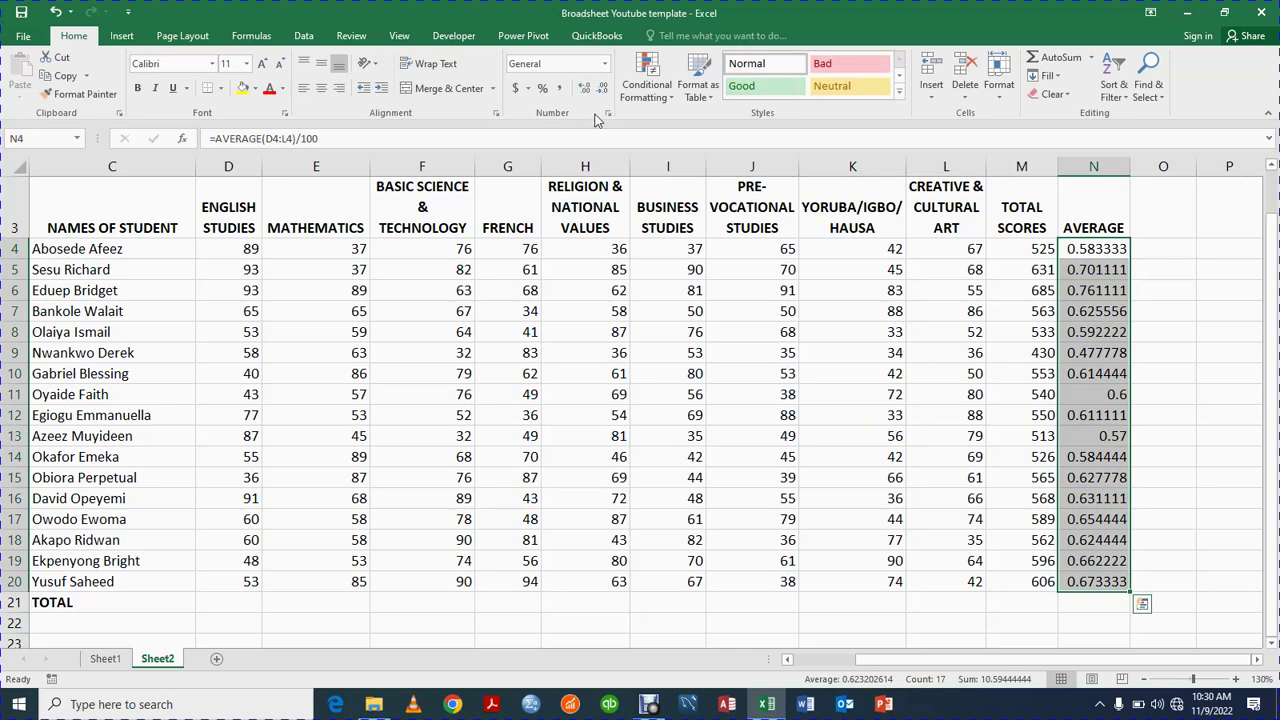
left_click(544, 91)
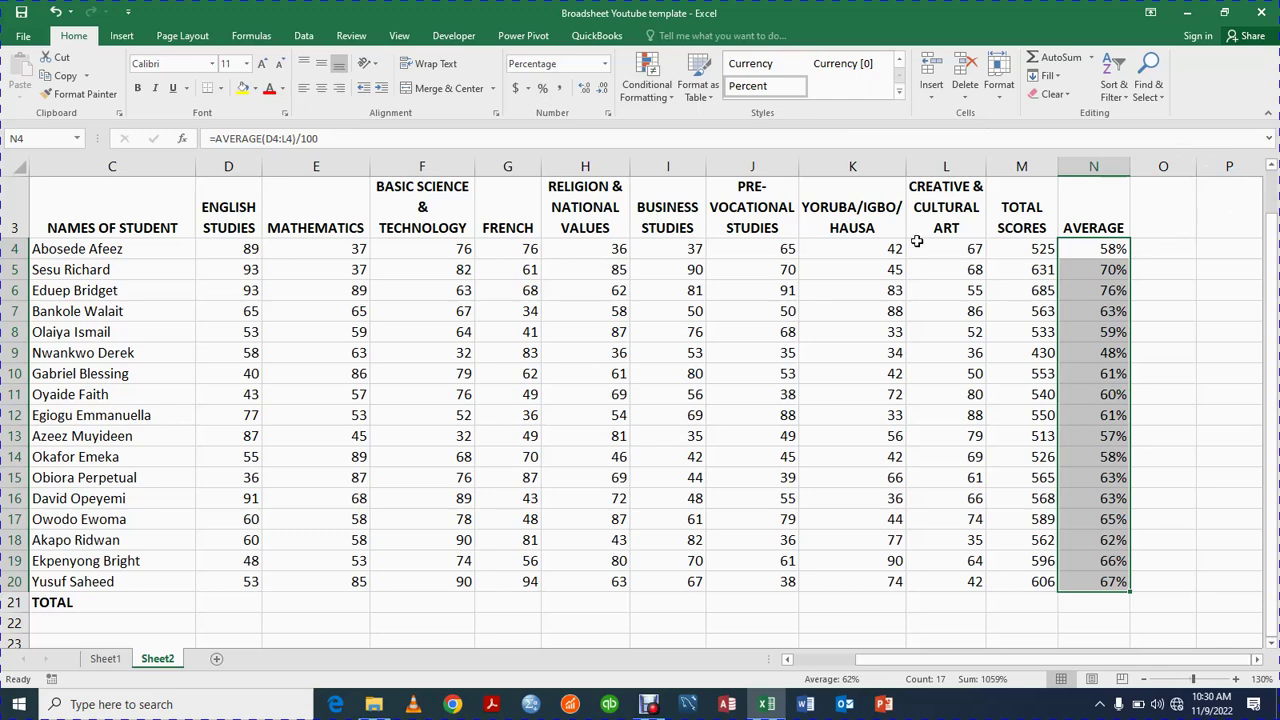
Step: Show the students' average percentages in N4:N20 with two decimal places
left_click(585, 90)
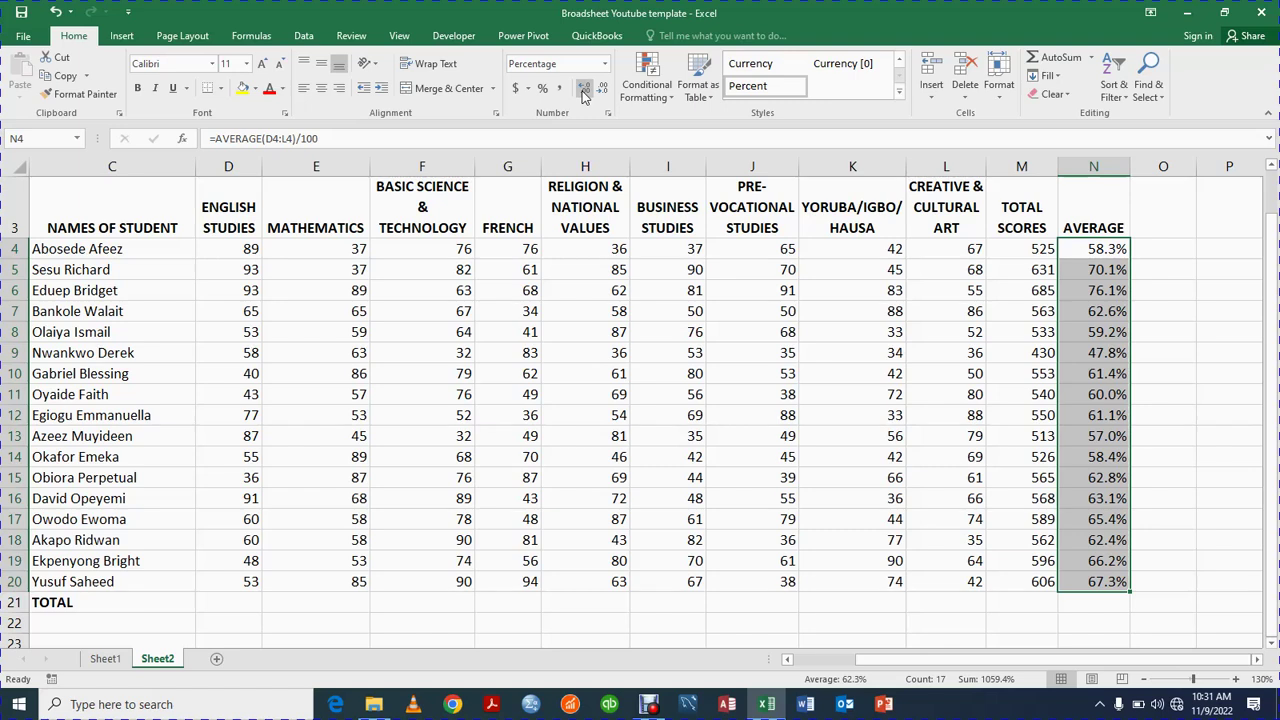
left_click(585, 92)
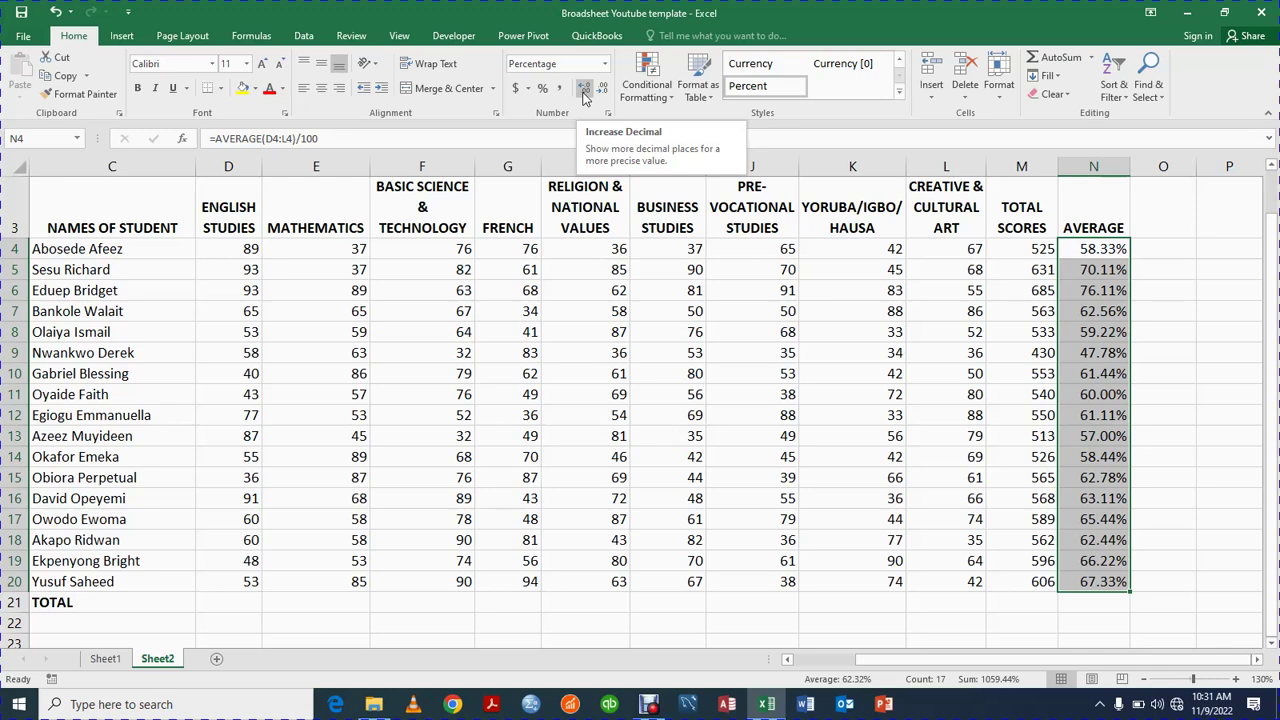
left_click(585, 92)
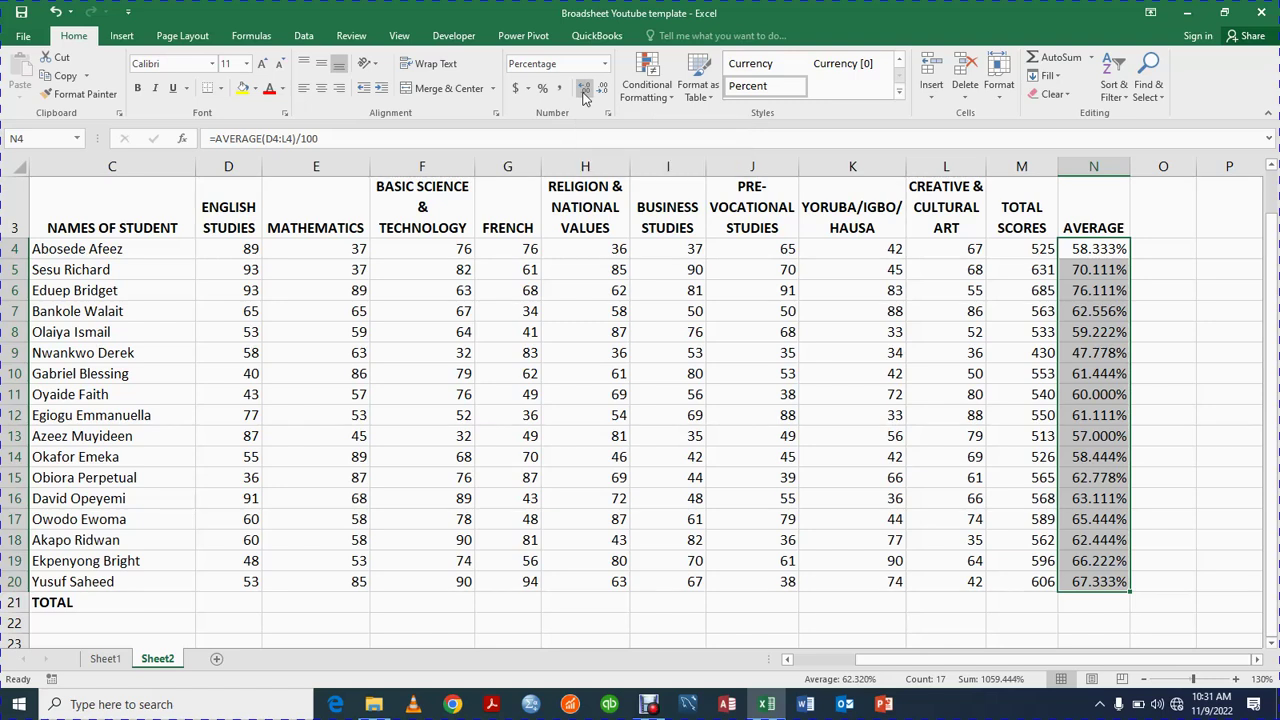
left_click(585, 92)
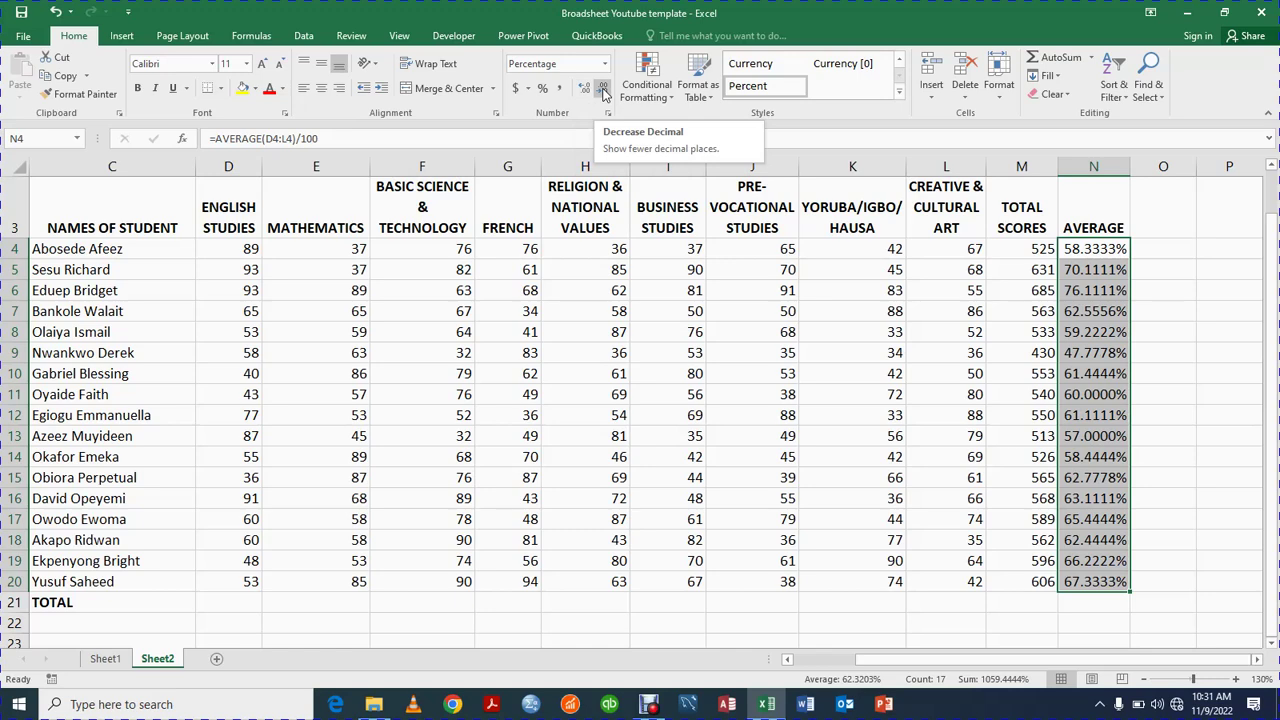
left_click(603, 92)
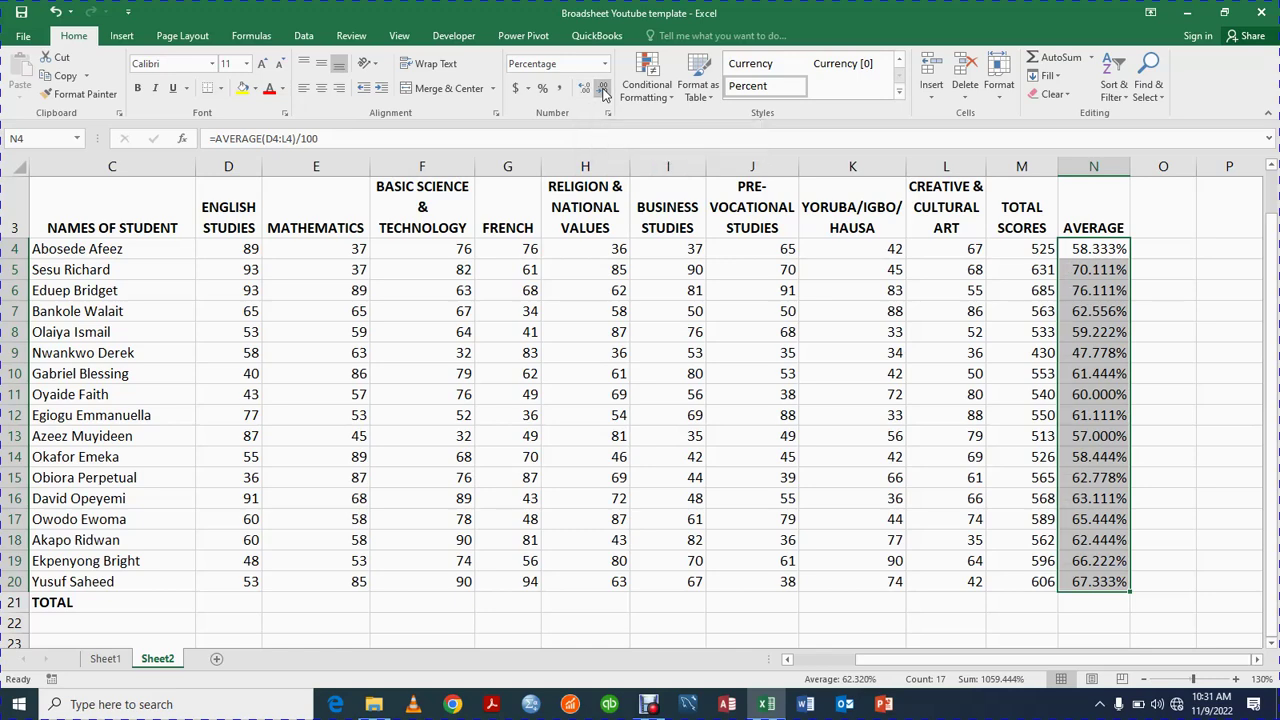
left_click(603, 92)
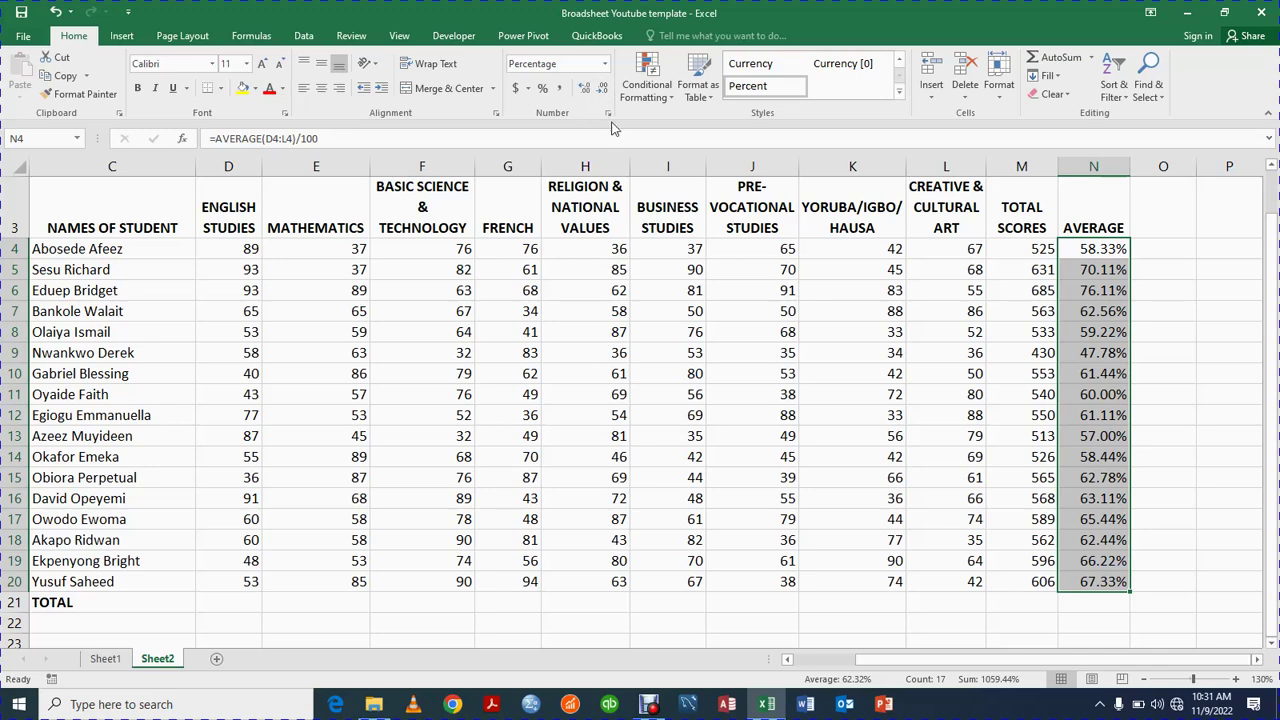
left_click(1198, 495)
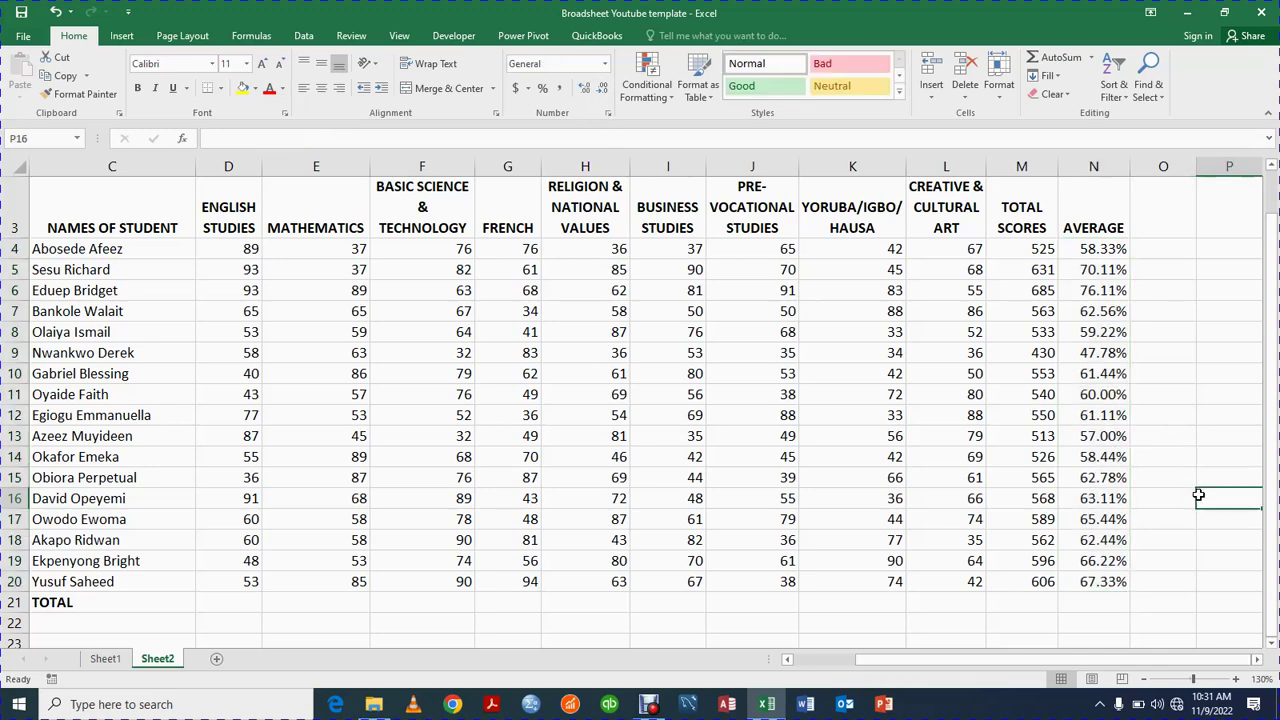
Step: Check the TOTAL row on Sheet1, then total the English Studies scores in D21 of Sheet2 with =SUM(D4:D20)
left_click(105, 659)
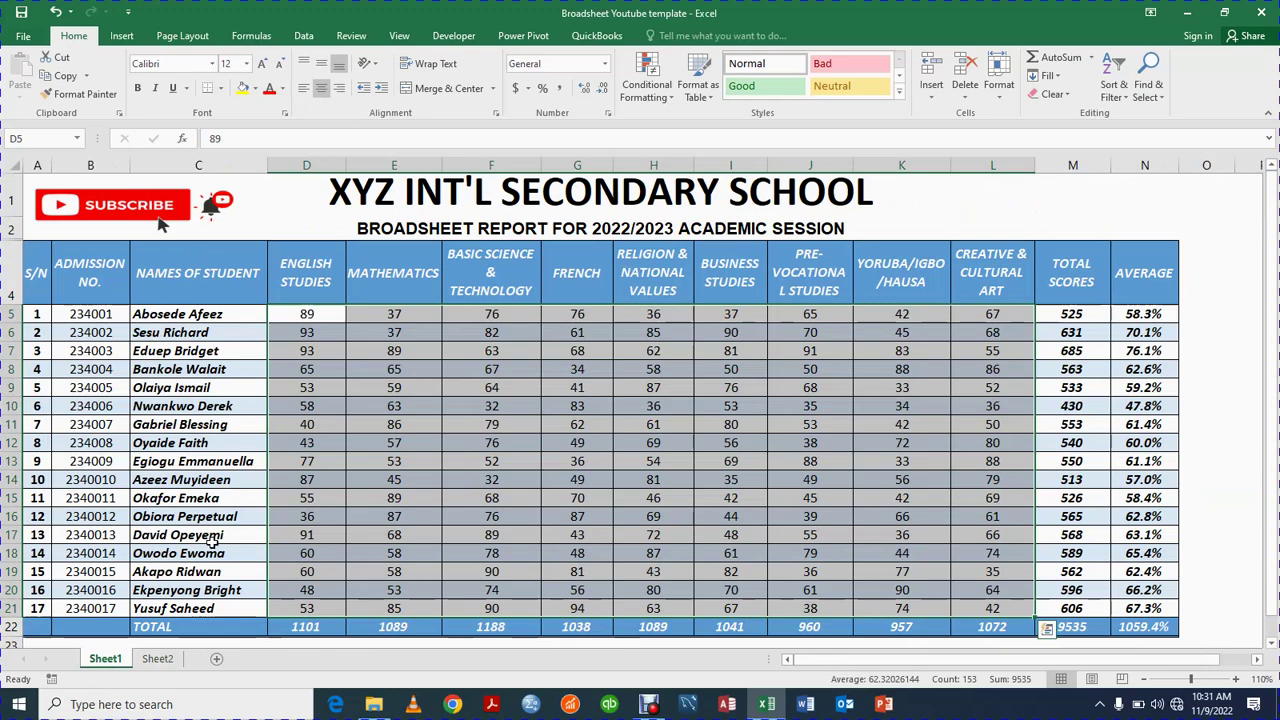
left_click(160, 660)
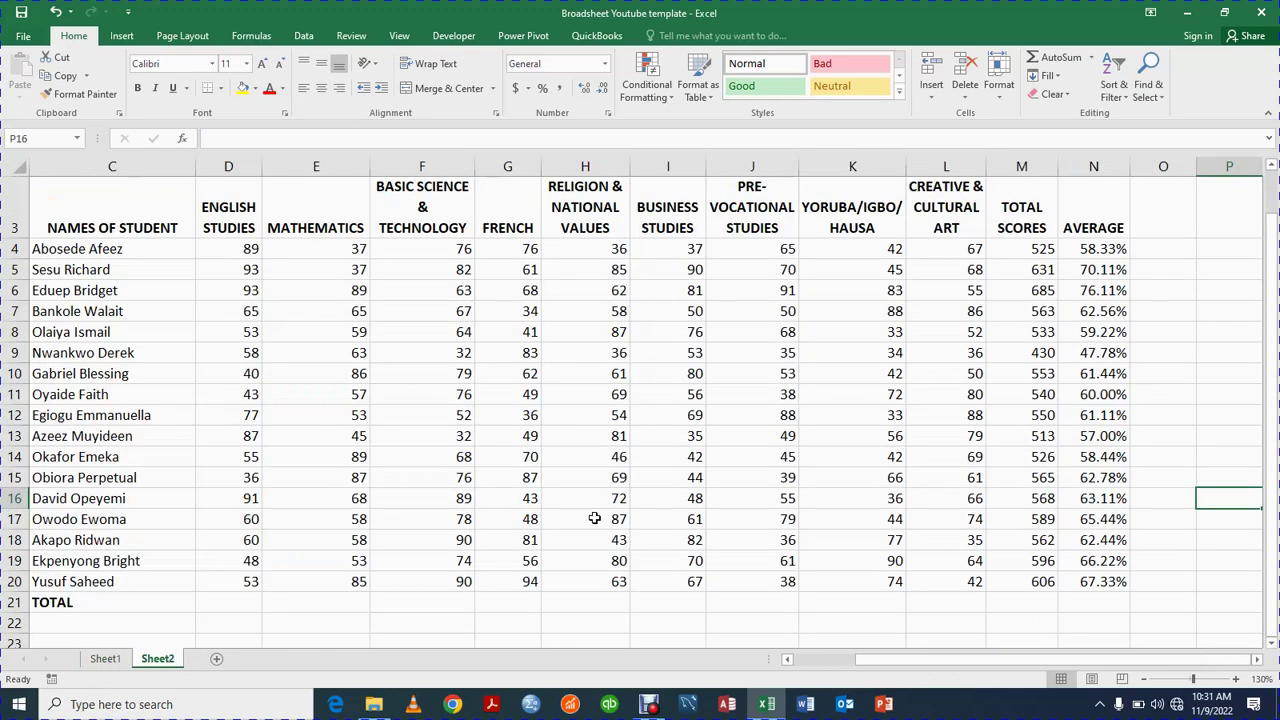
left_click(1168, 599)
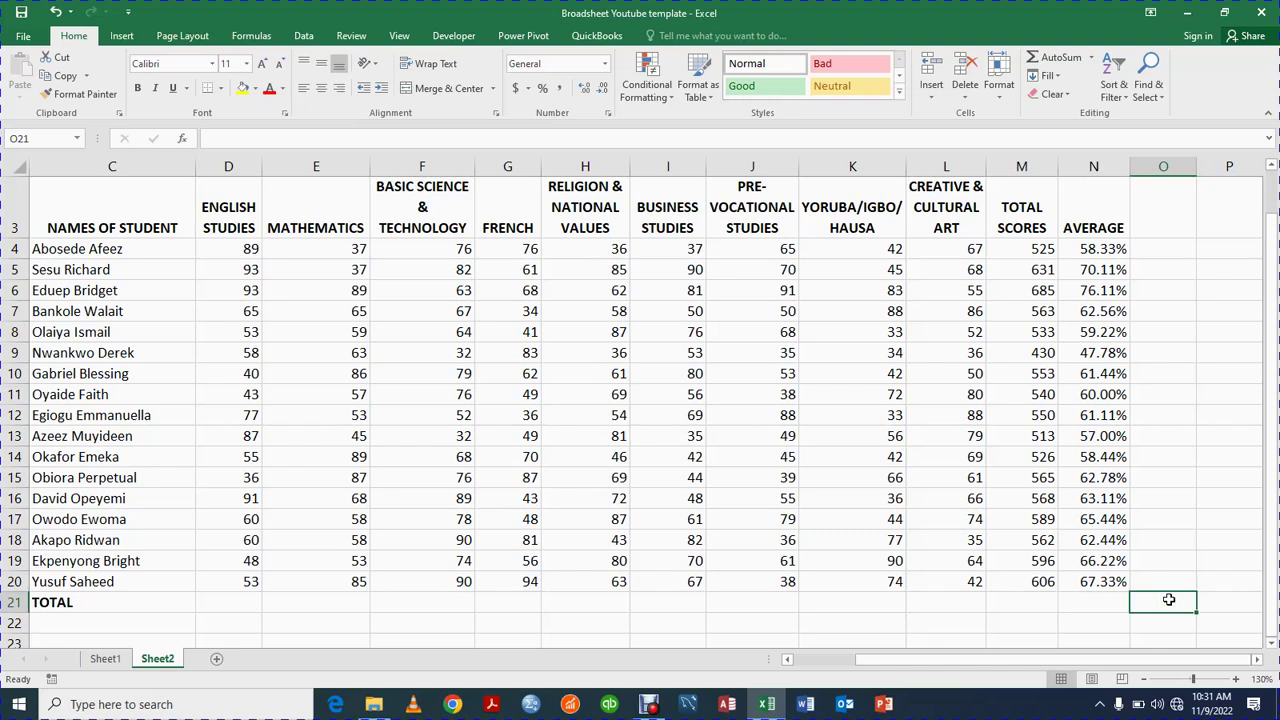
key("Left")
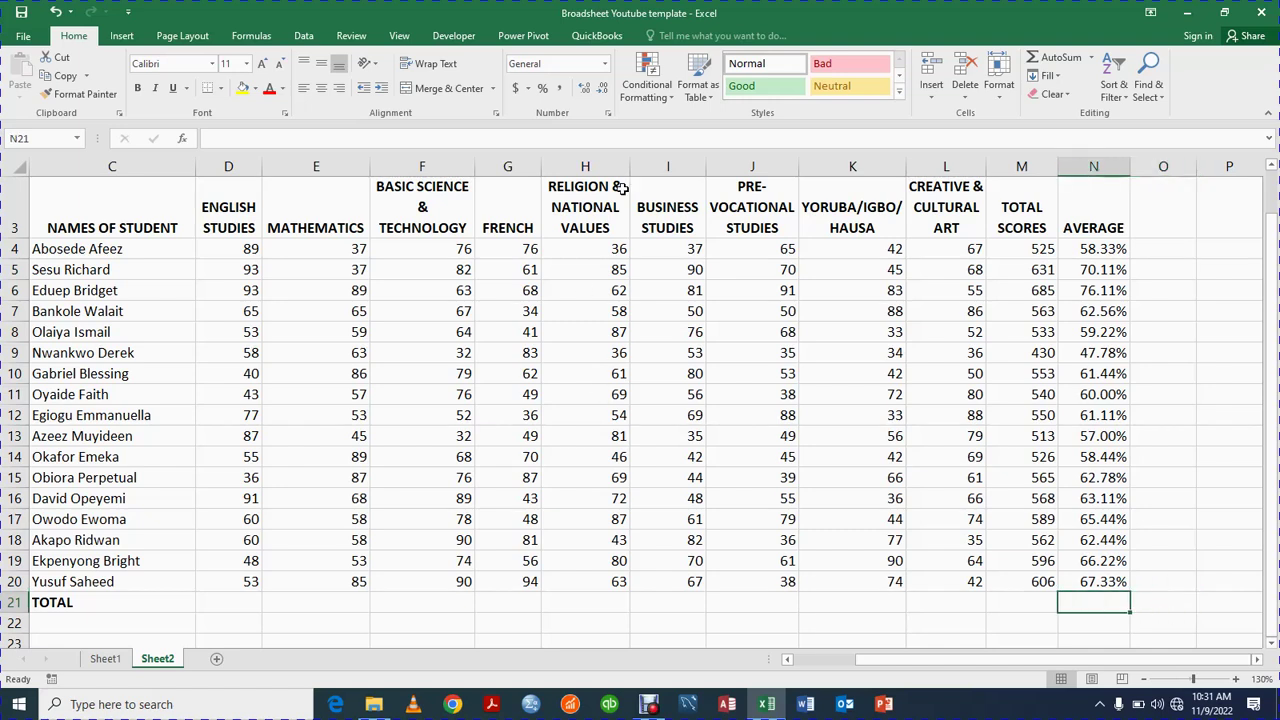
left_click(236, 601)
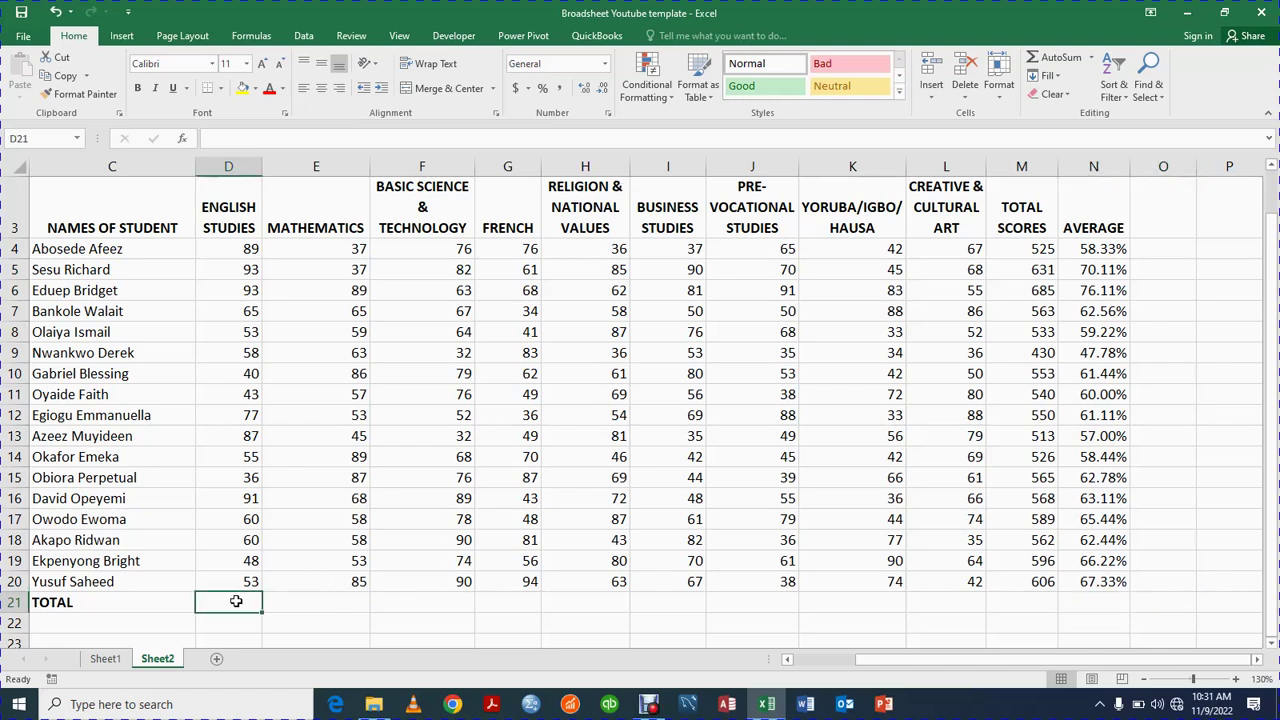
type("=SUM")
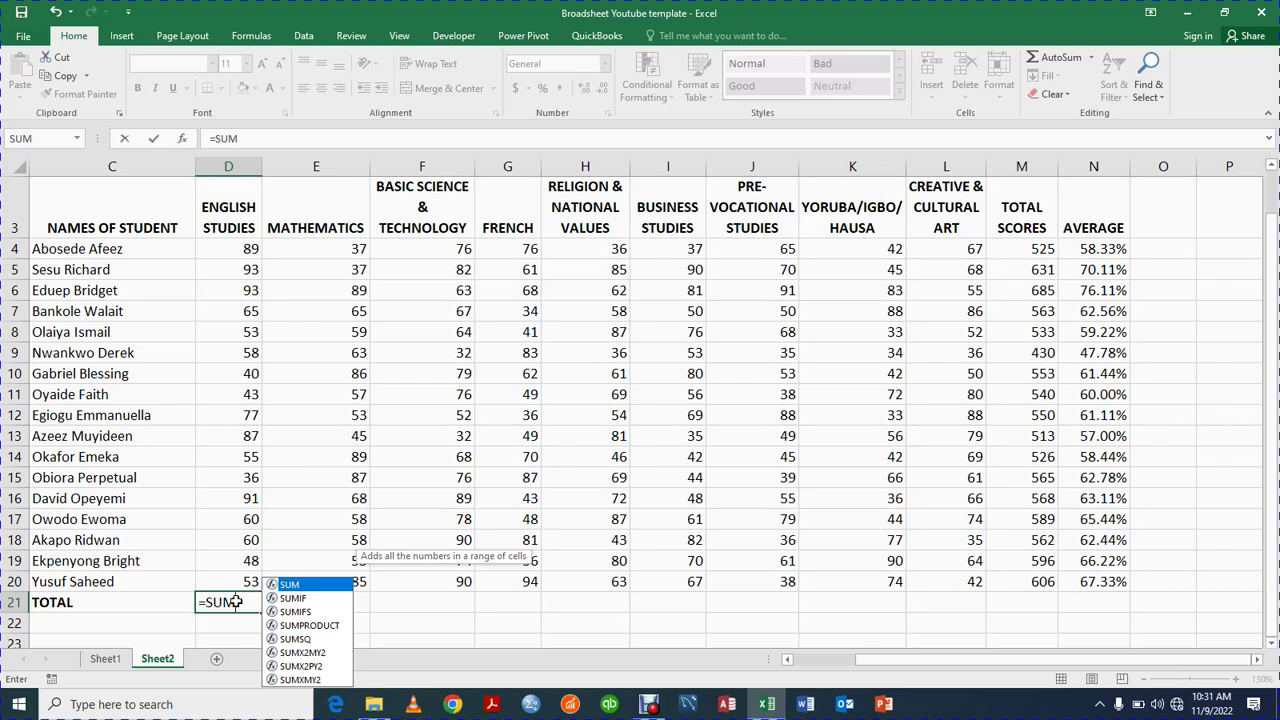
type("(")
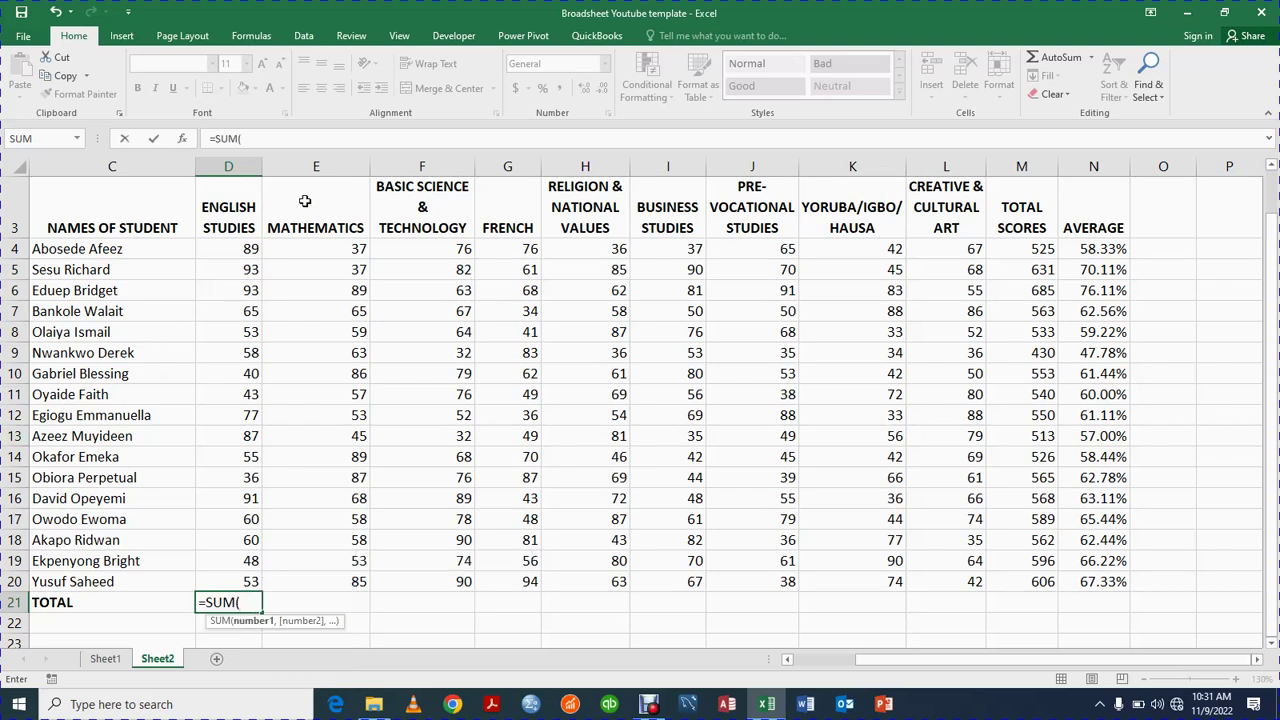
left_click_drag(229, 253, 240, 575)
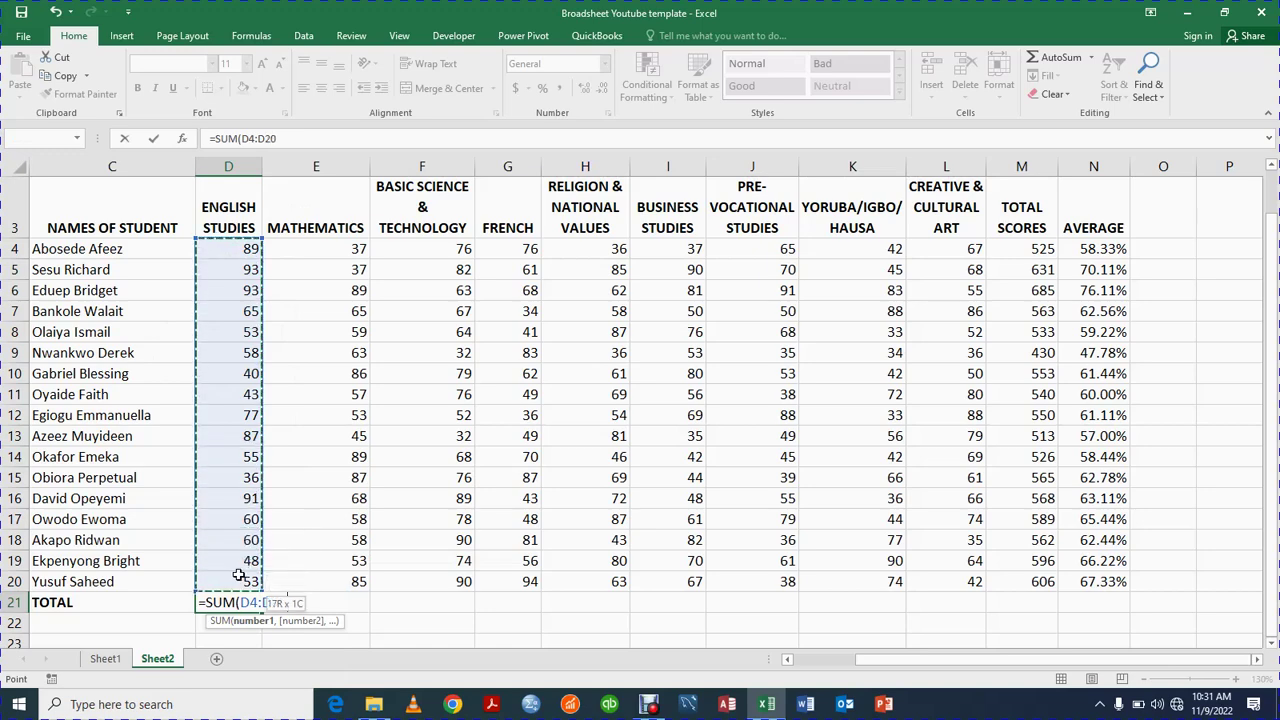
key("Return")
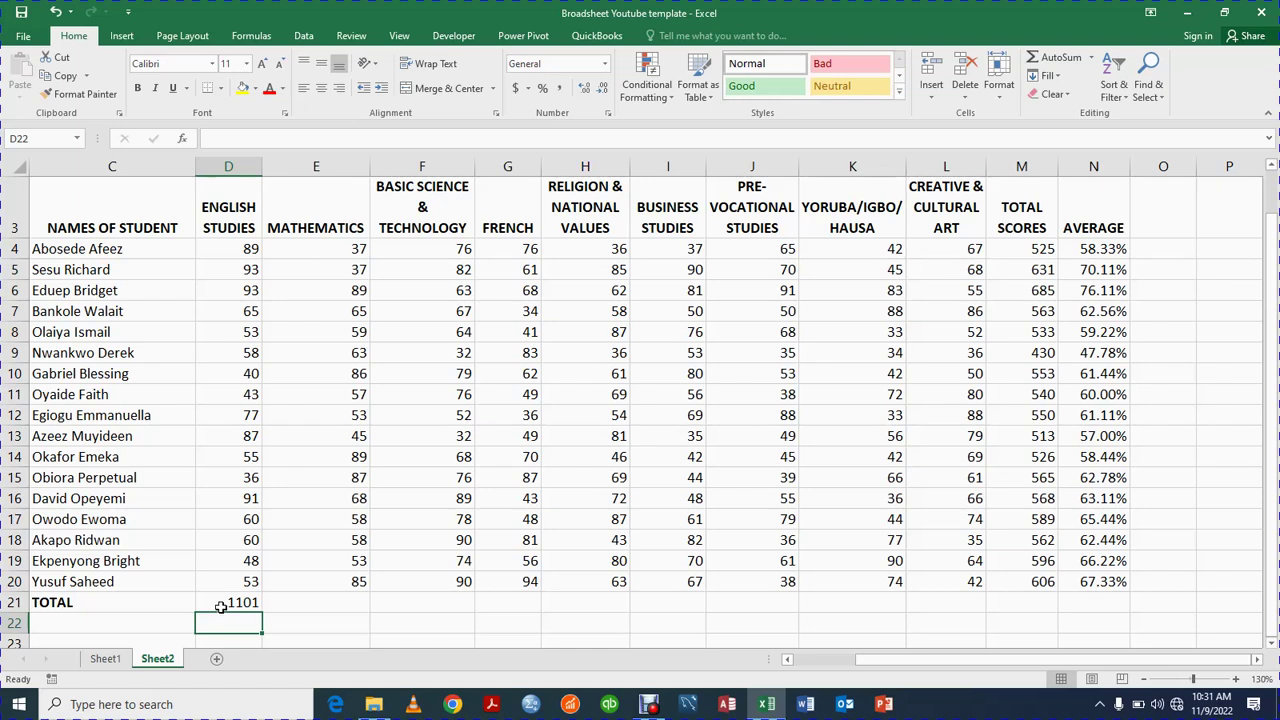
Step: Fill the SUM formula from D21 across the TOTAL row through the Average column, N21
left_click(221, 603)
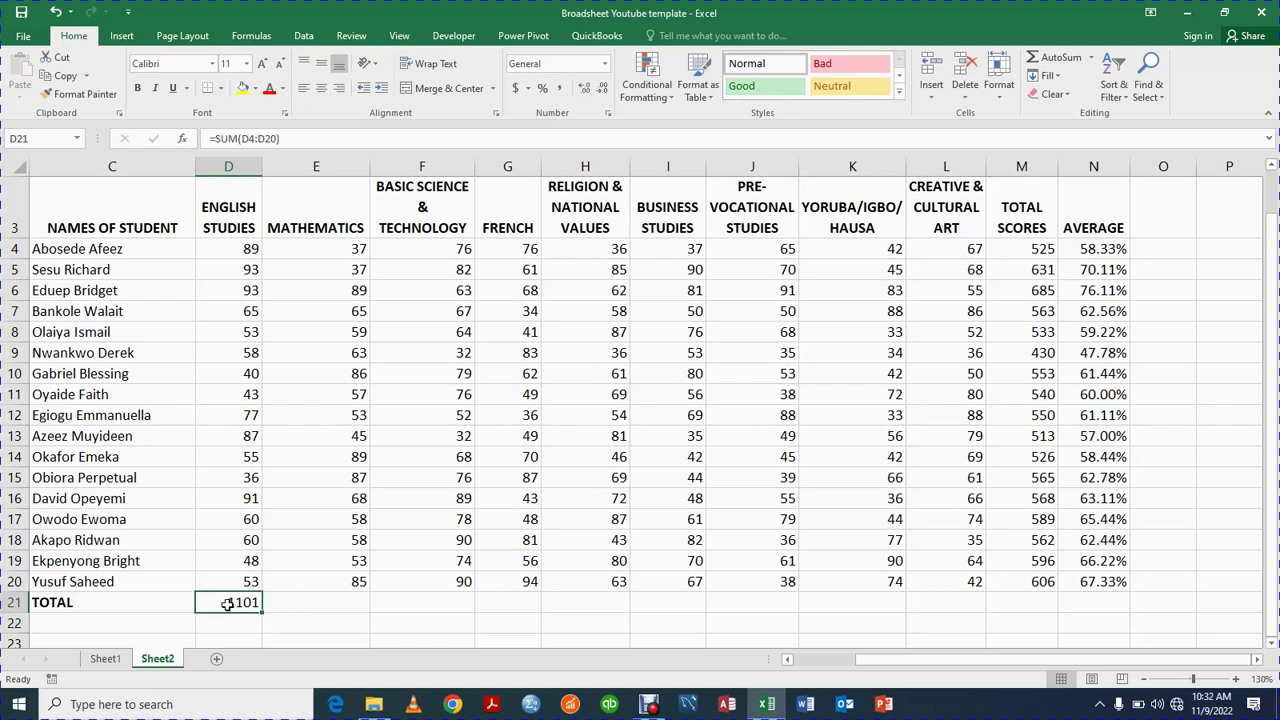
left_click_drag(262, 612, 1101, 601)
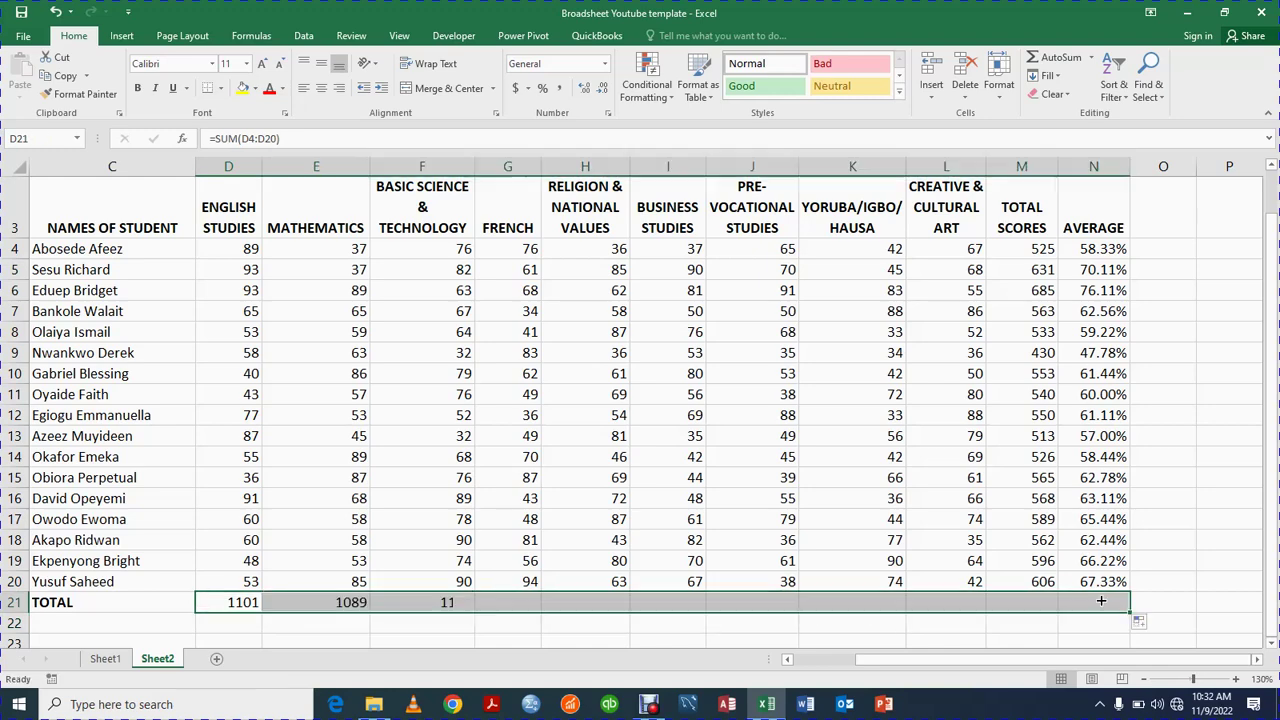
left_click(1205, 600)
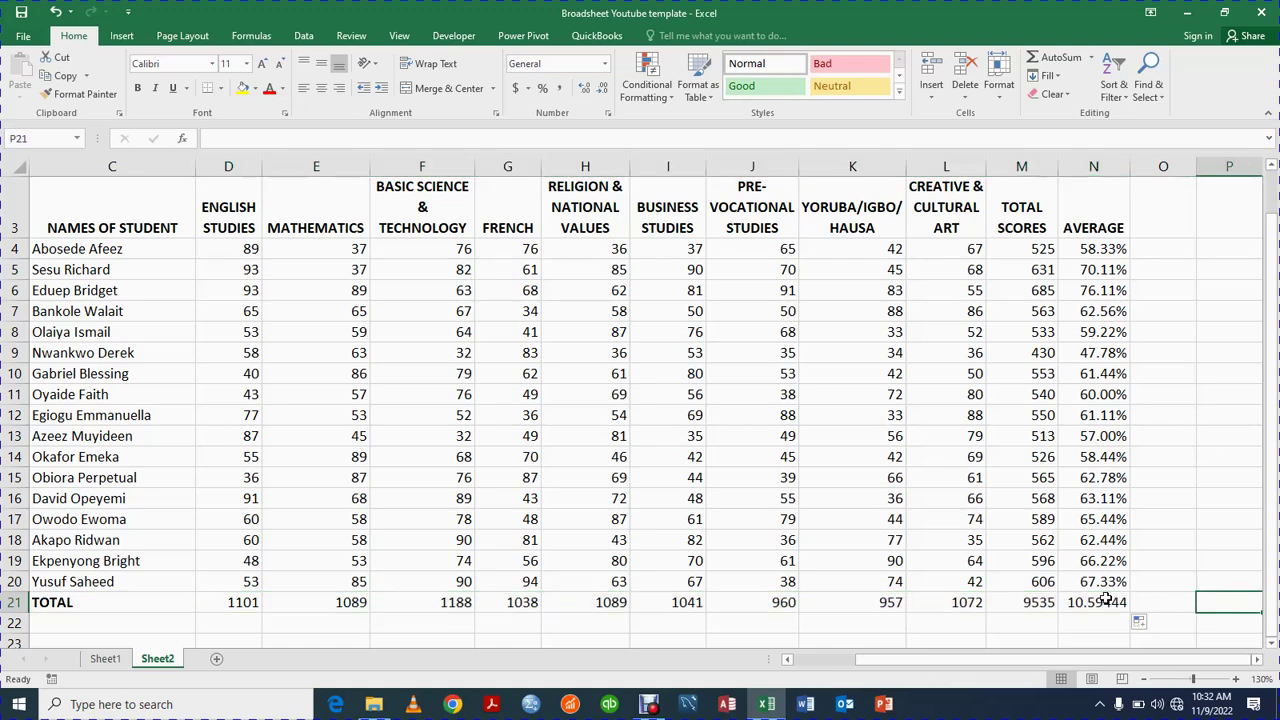
Step: Change the Average column's total formula in N21 to =SUM(N4:N20)/100
left_click(1102, 601)
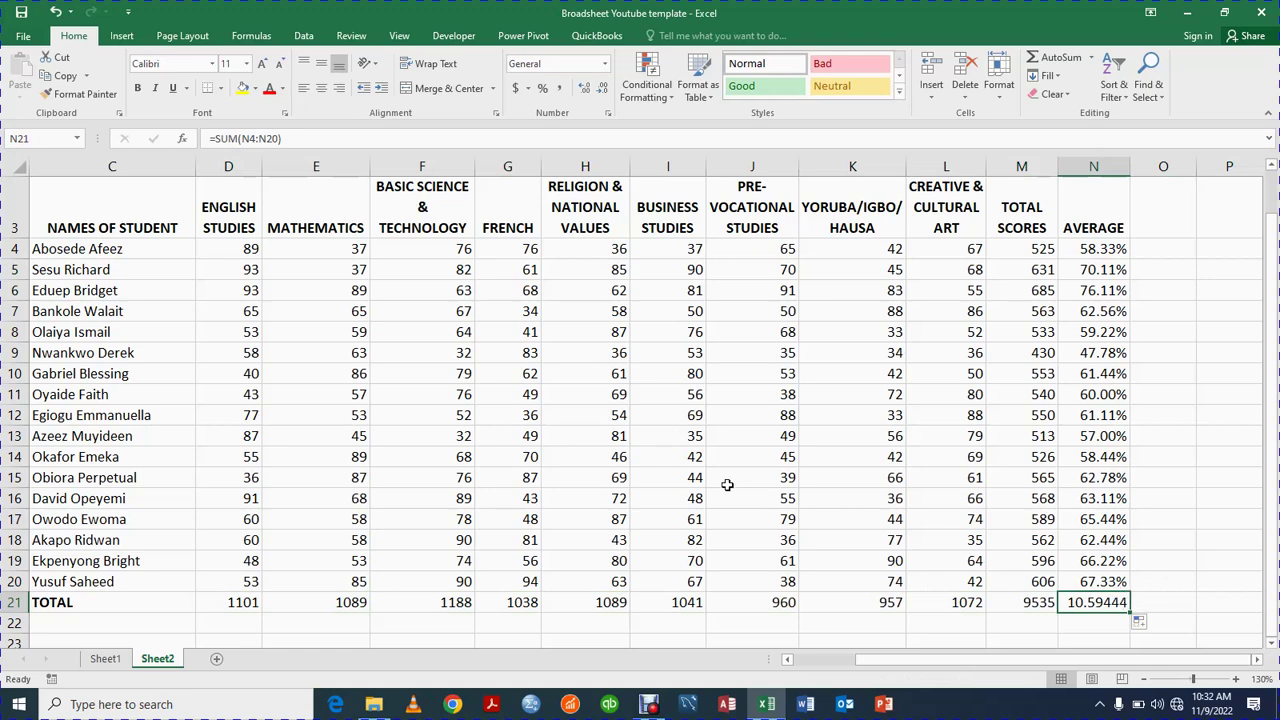
left_click(290, 146)
type("/100")
key("Return")
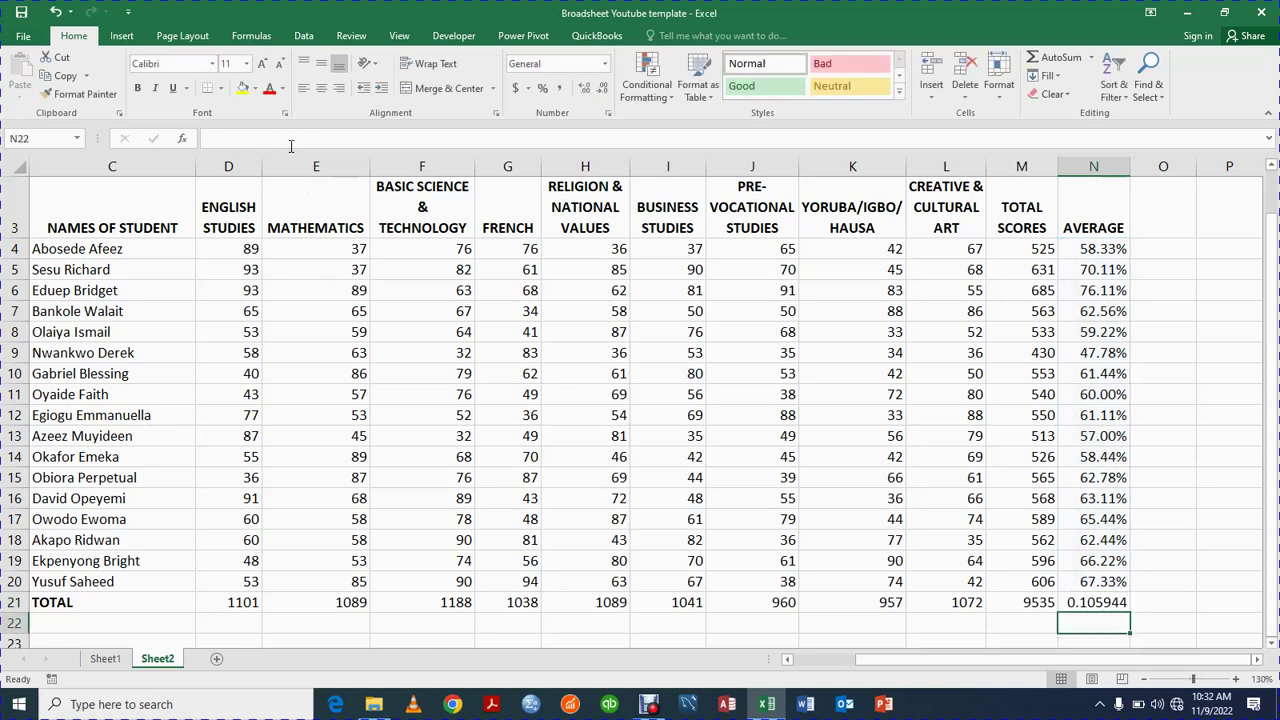
Step: Format the Average column's total in N21 as a percentage with two decimal places
left_click(1074, 602)
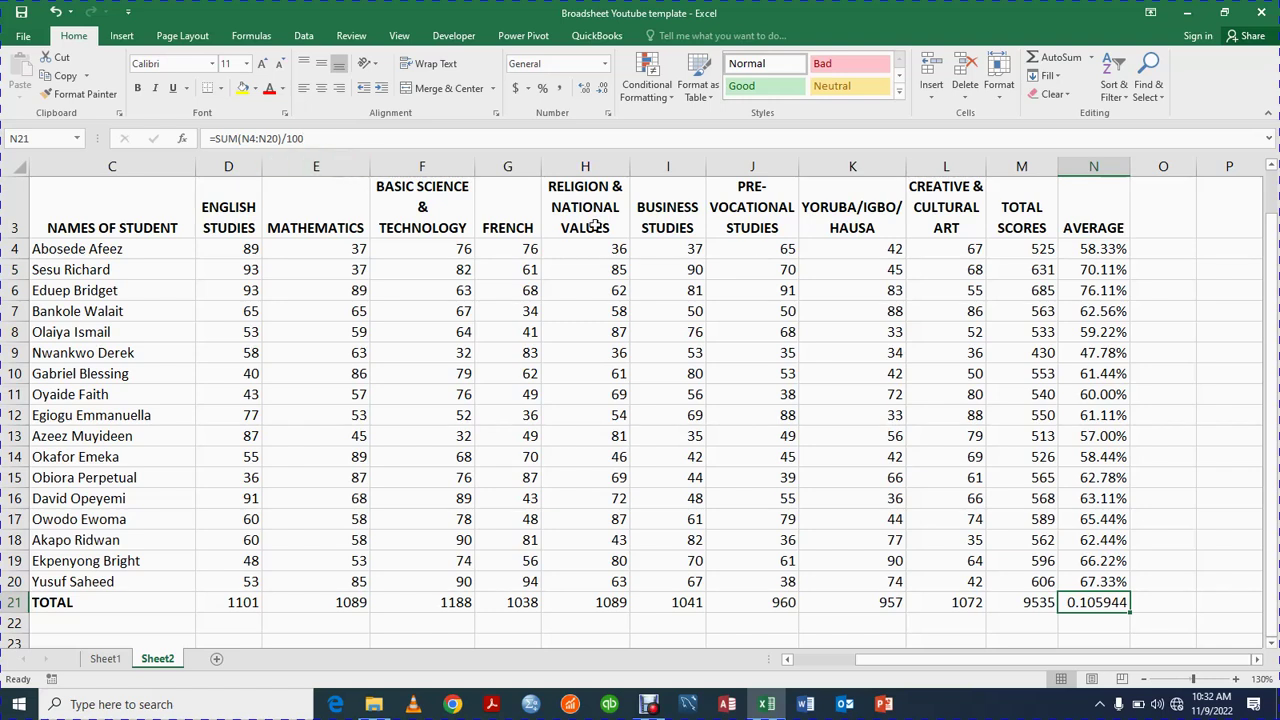
left_click(543, 92)
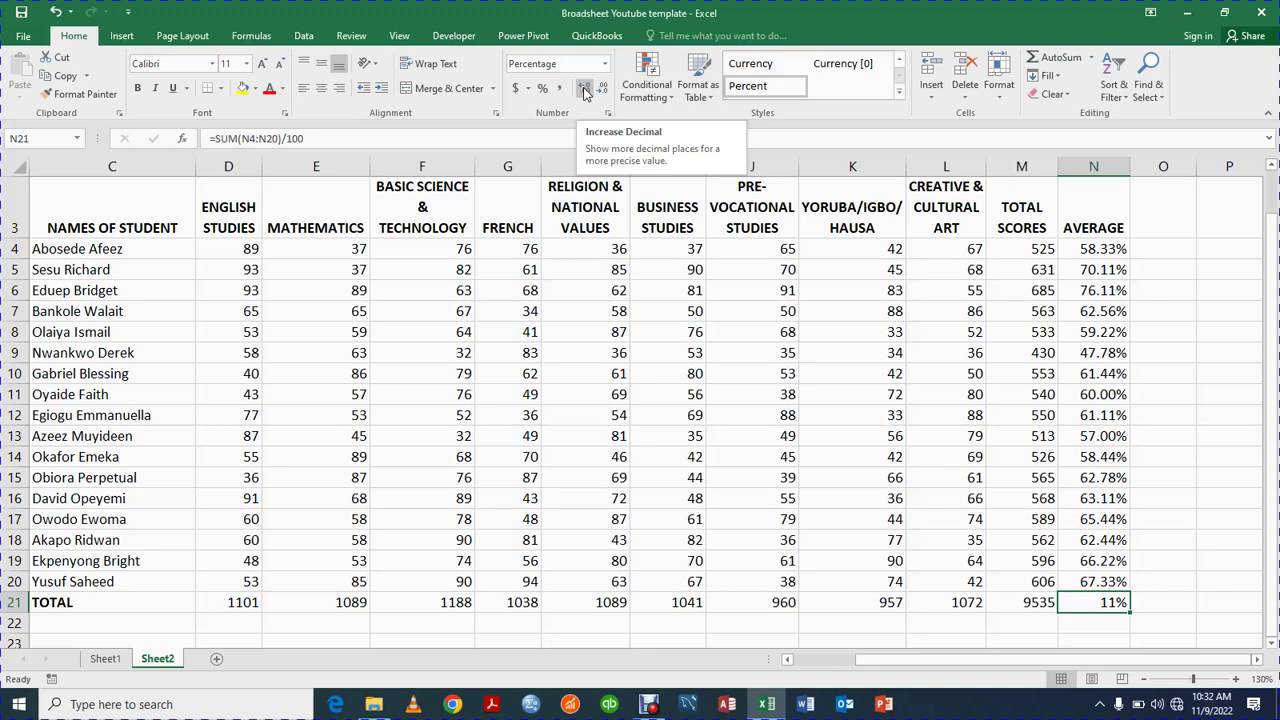
left_click(585, 92)
left_click(585, 92)
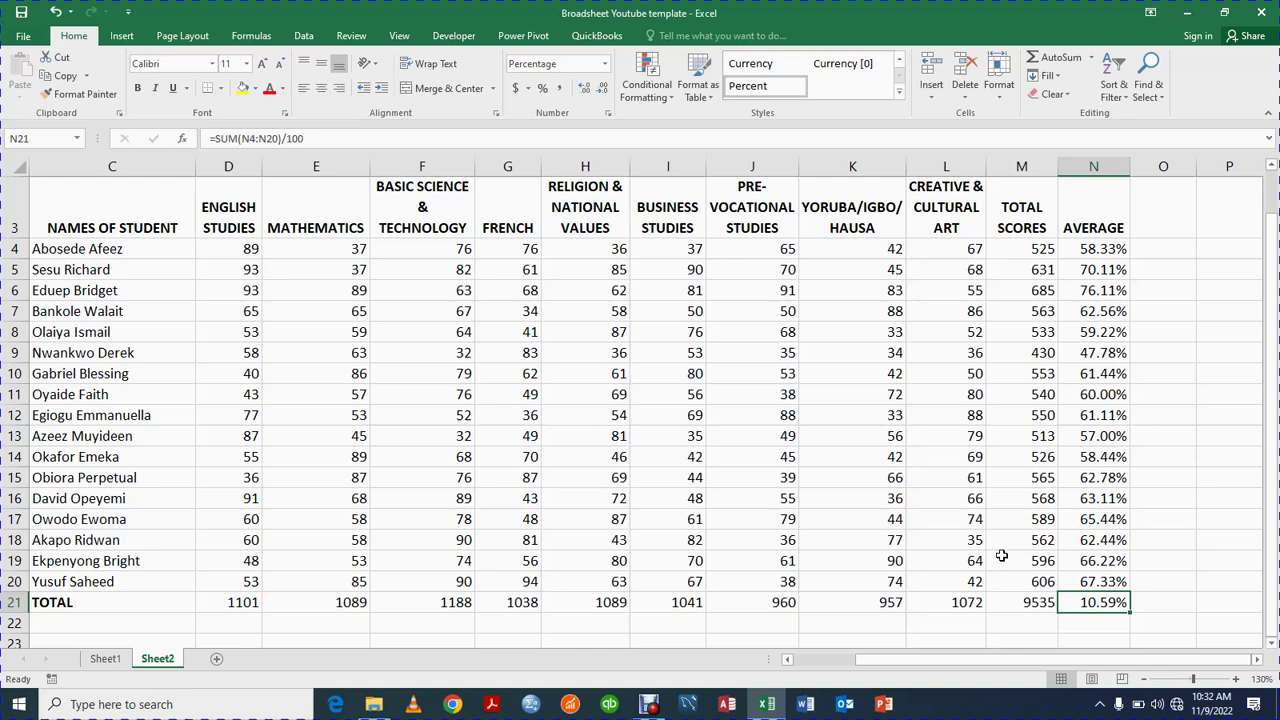
Step: Make the whole TOTAL row, row 21, bold
left_click(8, 602)
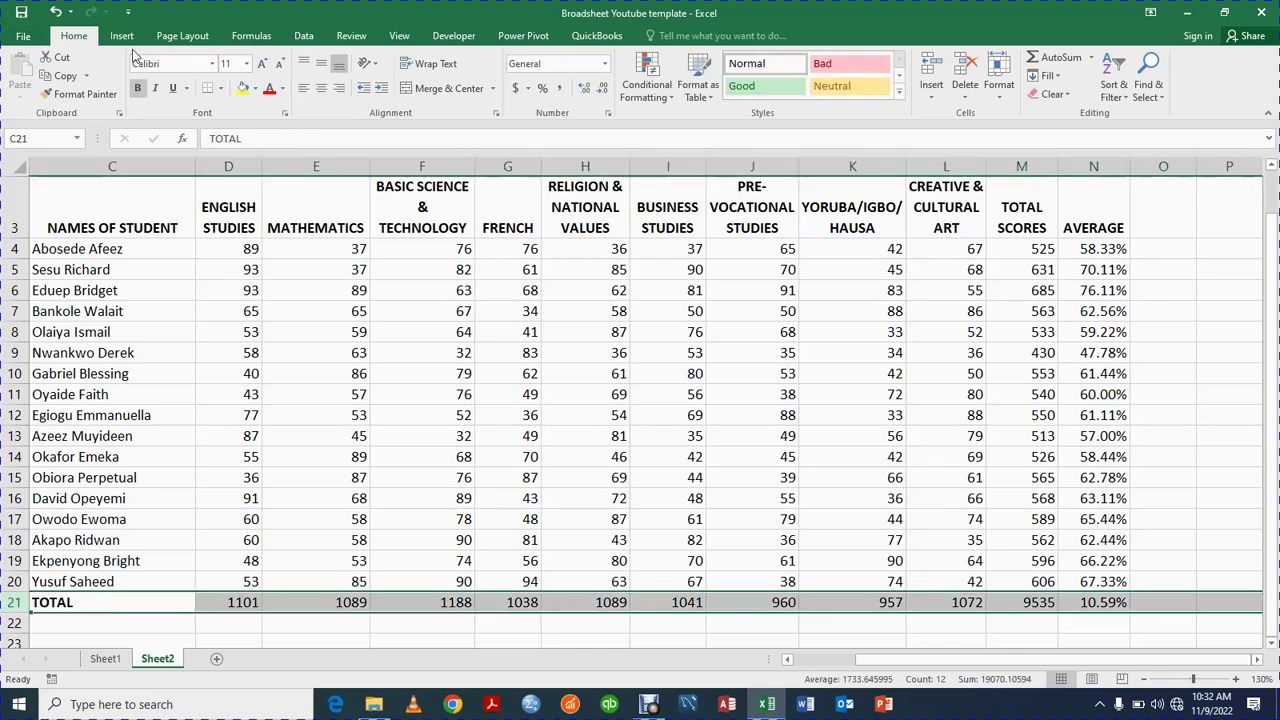
left_click(137, 88)
left_click(138, 90)
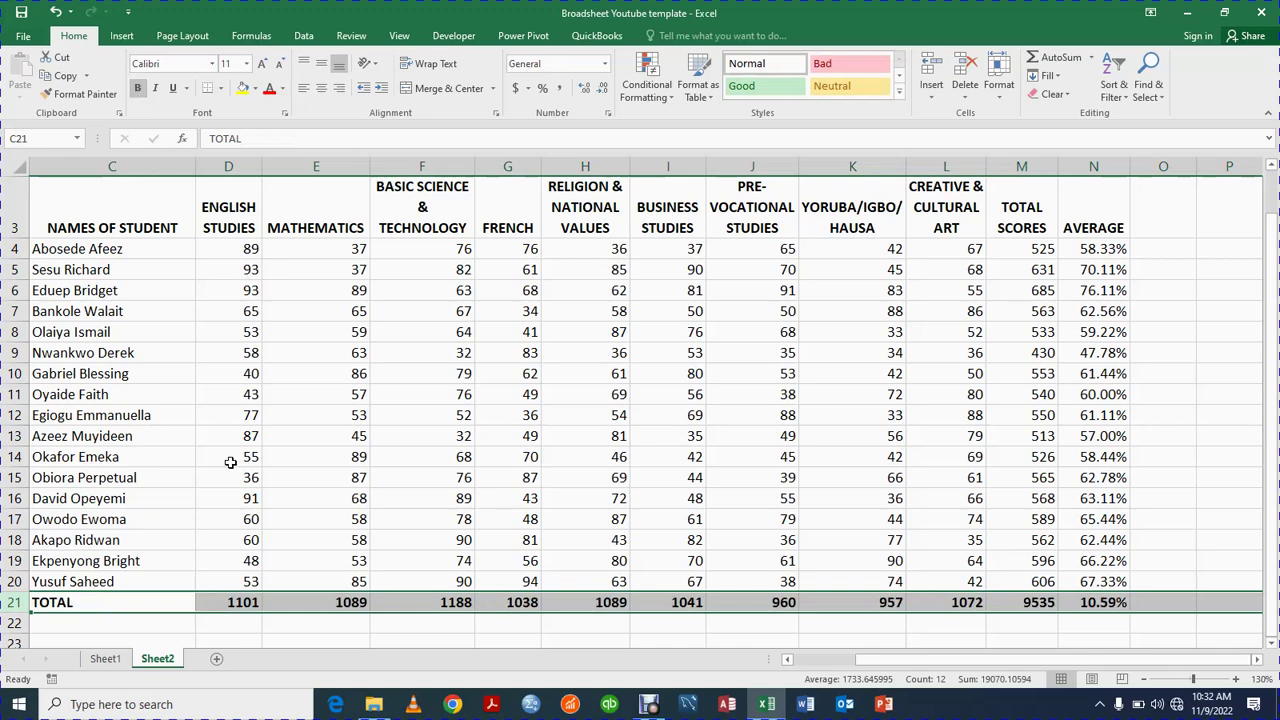
Step: Merge and center the XYZ INT'L SECONDARY SCHOOL title across A1:N1
left_click(527, 517)
key("Left")
key("Left")
key("Left")
key("Left")
key("Left")
key("Left")
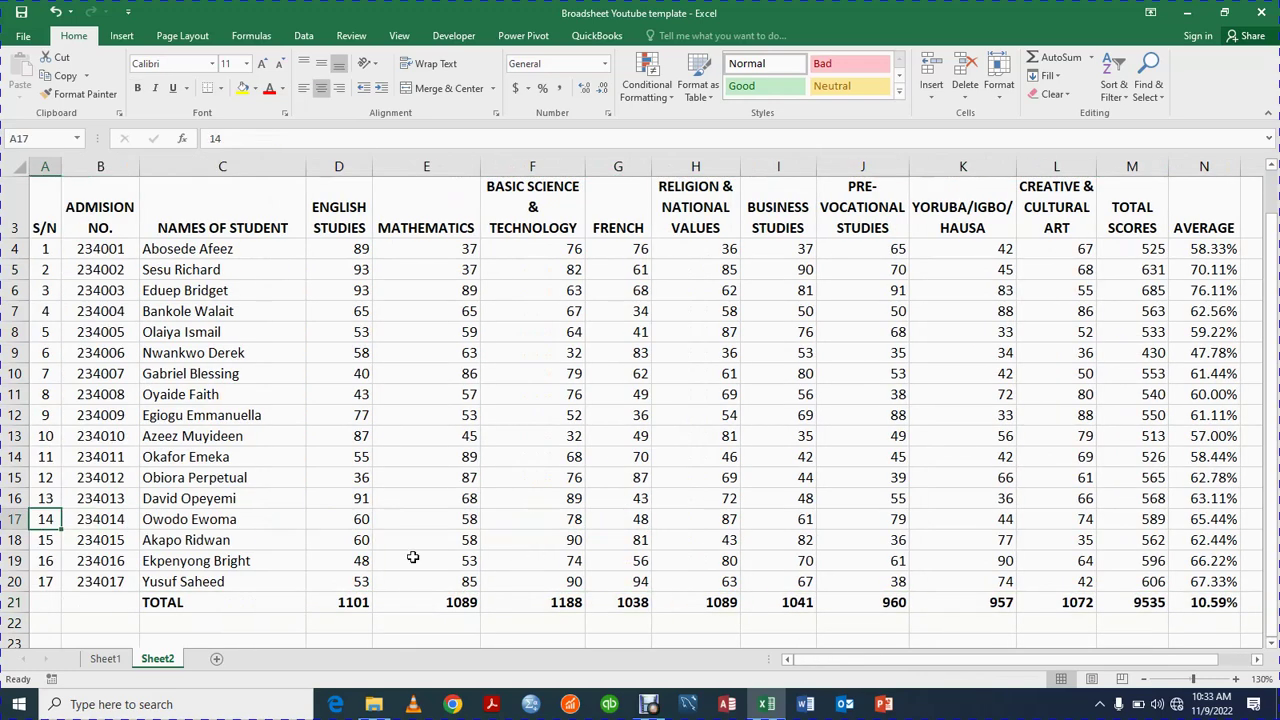
key("Up")
key("Up")
key("Up")
key("Up")
key("Up")
key("Up")
key("Up")
key("Up")
key("Up")
key("Up")
key("Up")
key("Up")
key("Up")
key("Up")
key("Up")
key("Up")
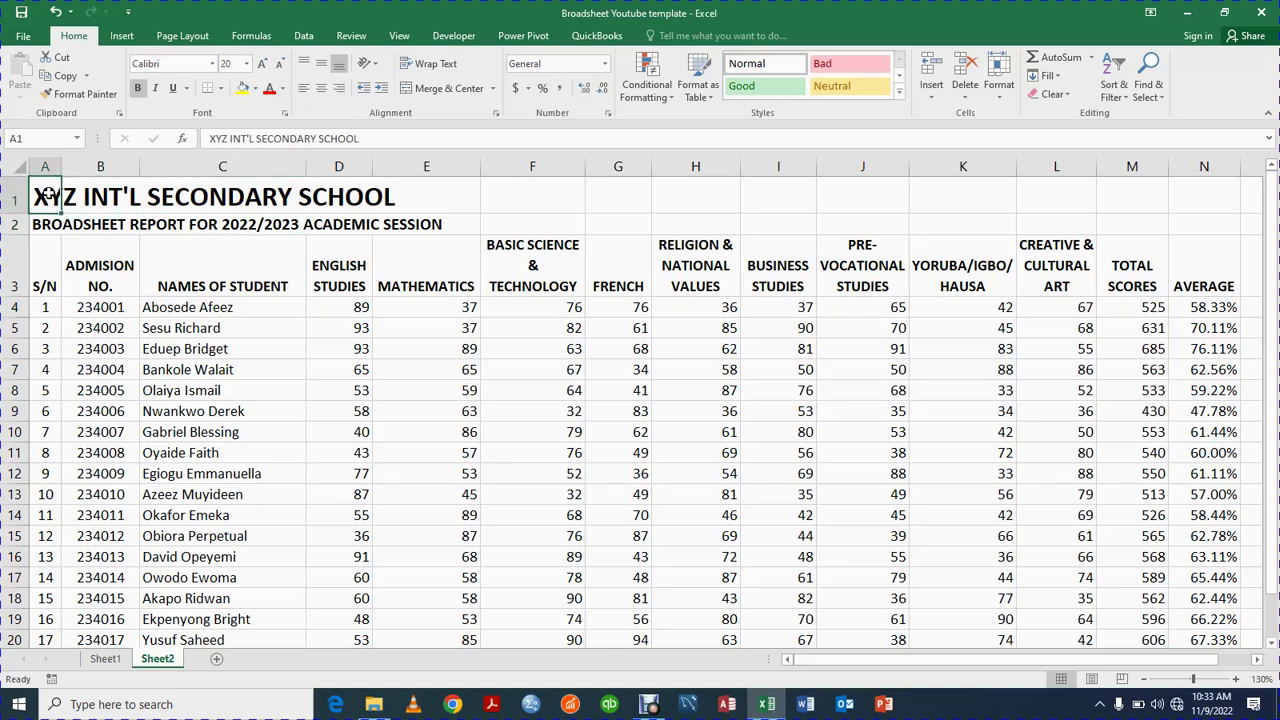
key("shift+Right")
key("shift+Right")
key("shift+Right")
key("shift+Right")
key("shift+Right")
key("shift+Right")
key("shift+Right")
key("shift+Right")
key("shift+Right")
key("shift+Right")
key("shift+Right")
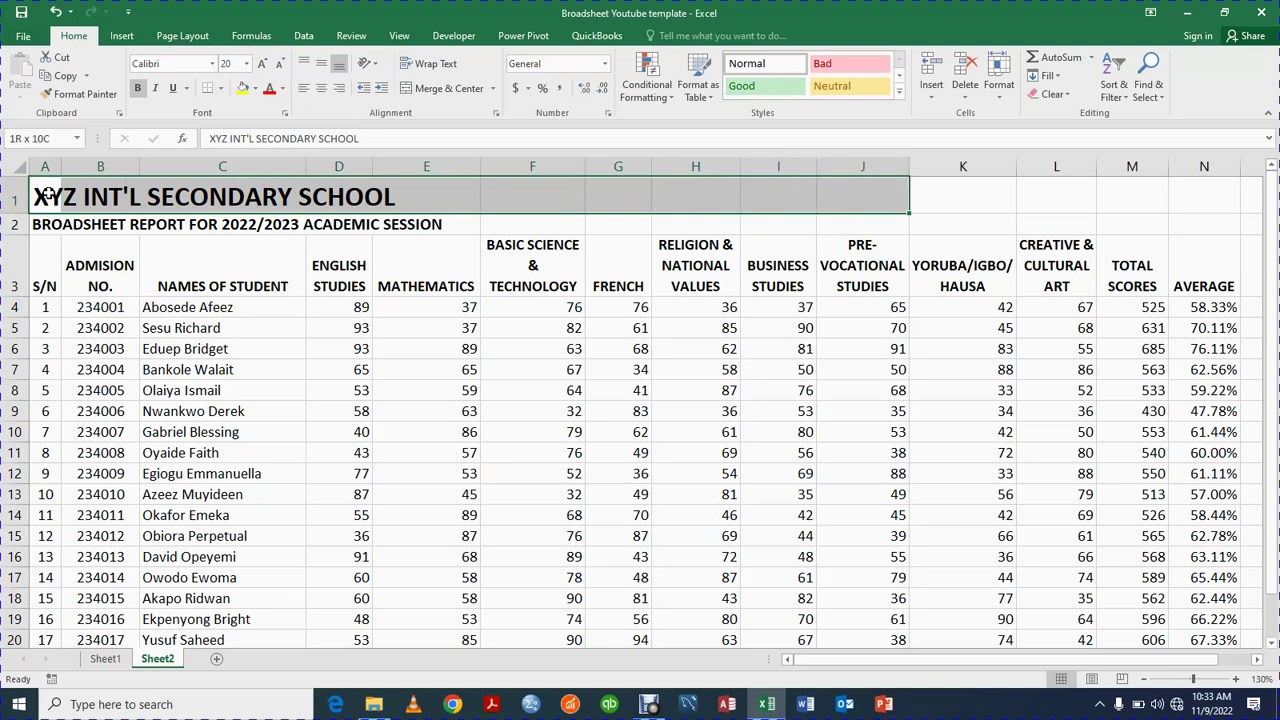
key("shift+Right")
key("shift+Right")
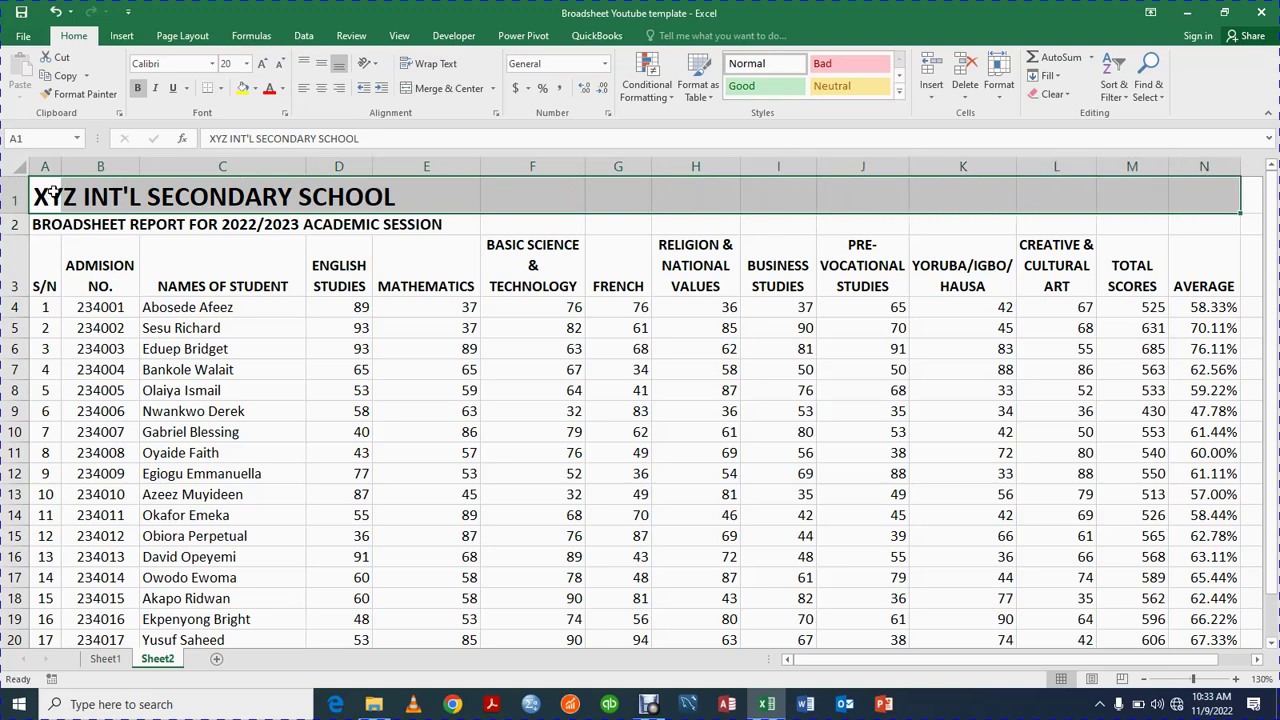
left_click(430, 88)
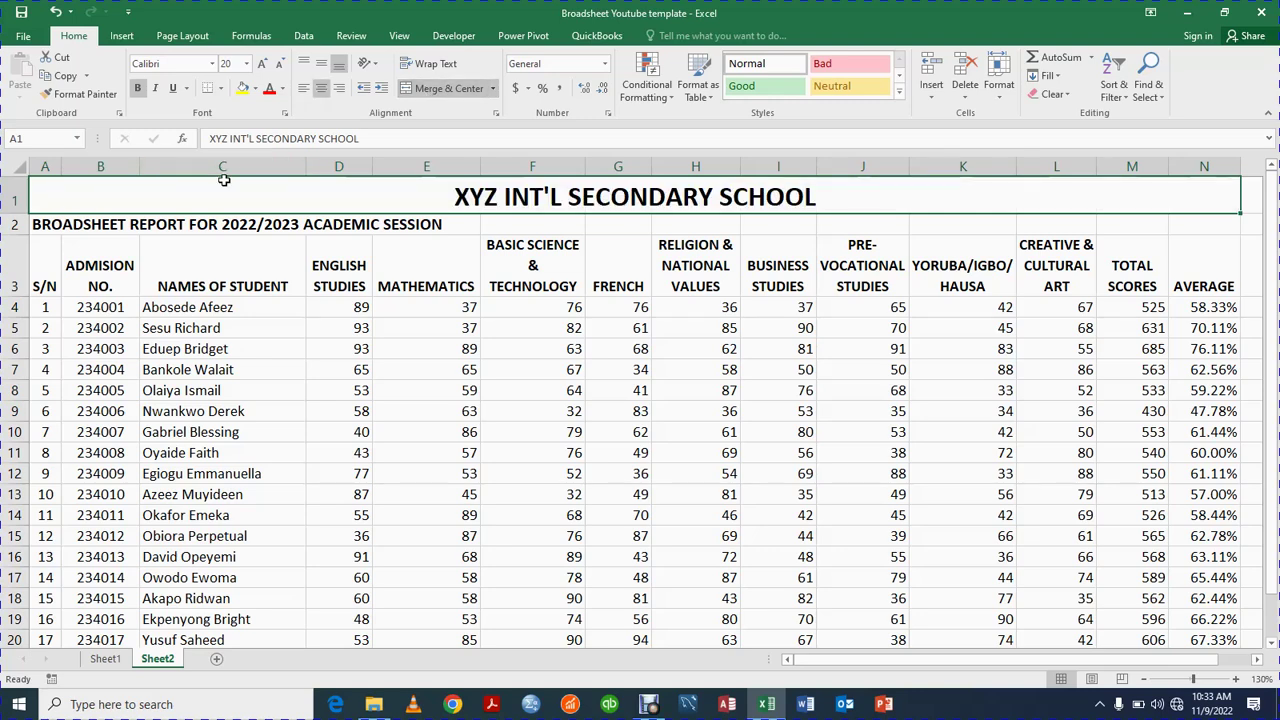
Step: Merge and center the BROADSHEET REPORT FOR 2022/2023 ACADEMIC SESSION subtitle across A2:N2
left_click(45, 224)
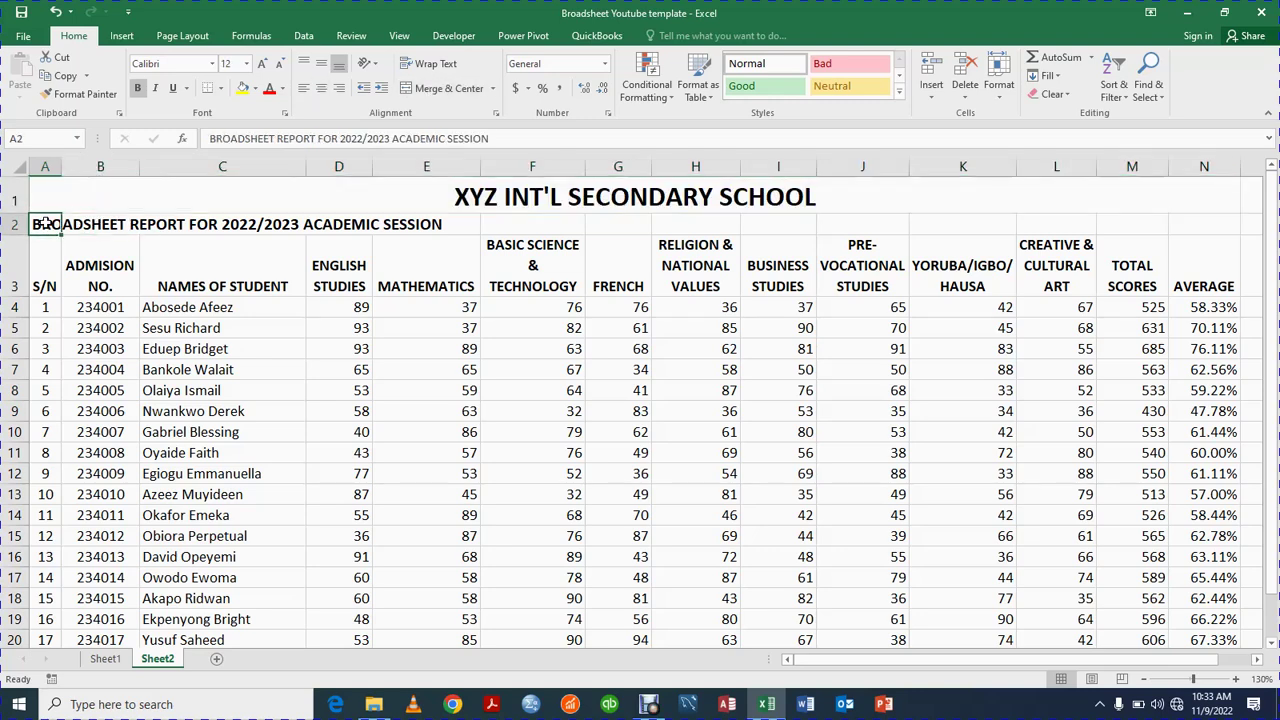
key("shift+Right")
key("shift+Right")
key("shift+Right")
key("shift+Right")
key("shift+Right")
key("shift+Right")
key("shift+Right")
key("shift+Right")
key("shift+Right")
key("shift+Right")
key("shift+Right")
key("shift+Right")
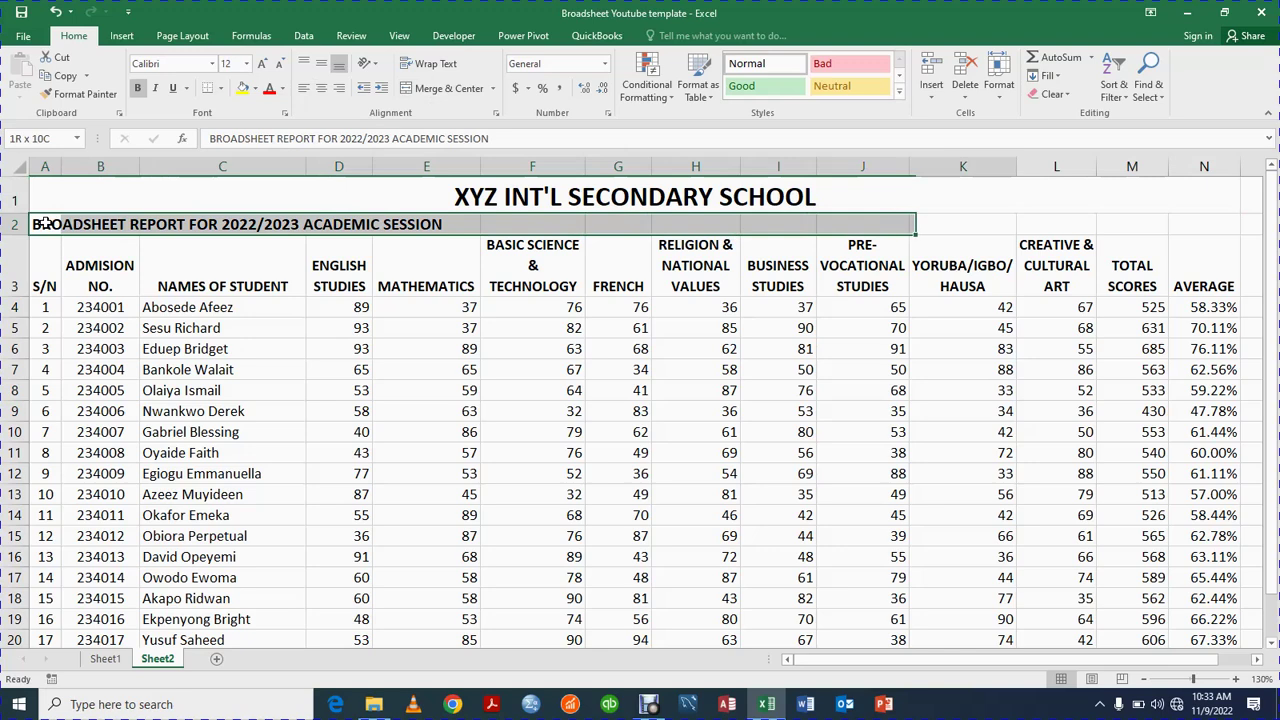
key("shift+Right")
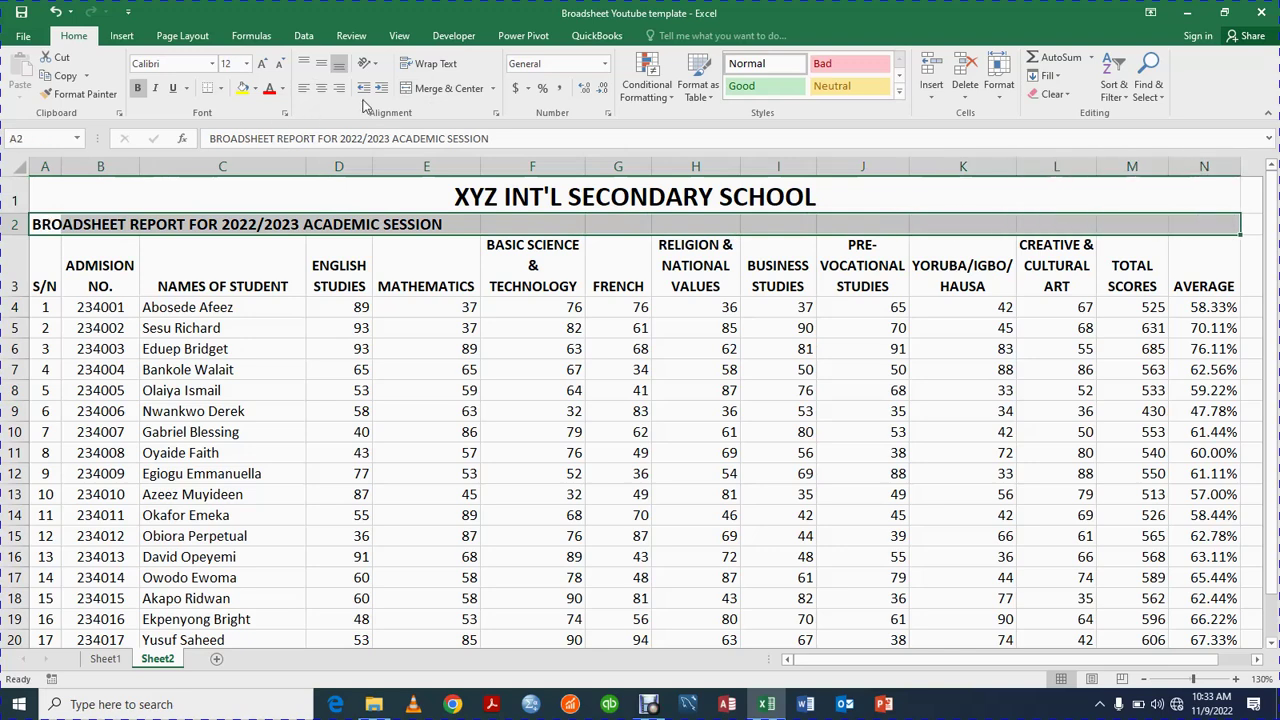
left_click(432, 90)
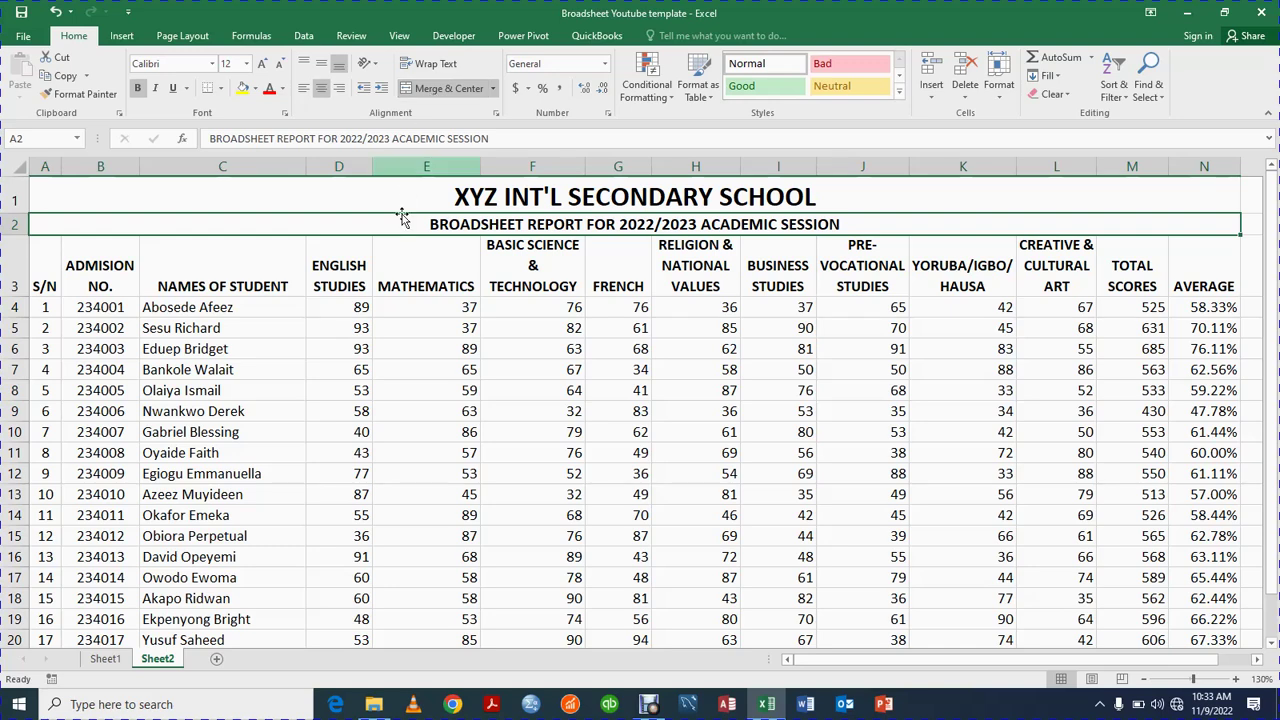
Step: Enlarge the XYZ INT'L SECONDARY SCHOOL title to font size 24 and set the sheet zoom to 120%
left_click(314, 202)
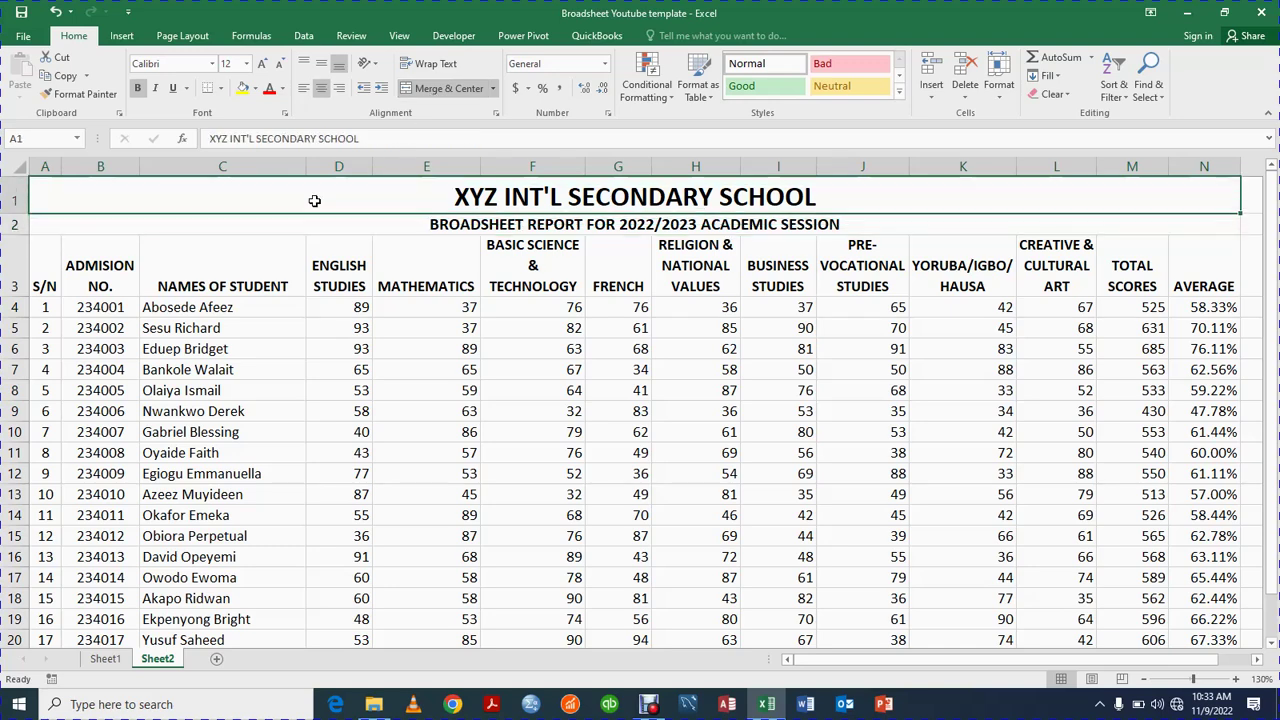
left_click(264, 64)
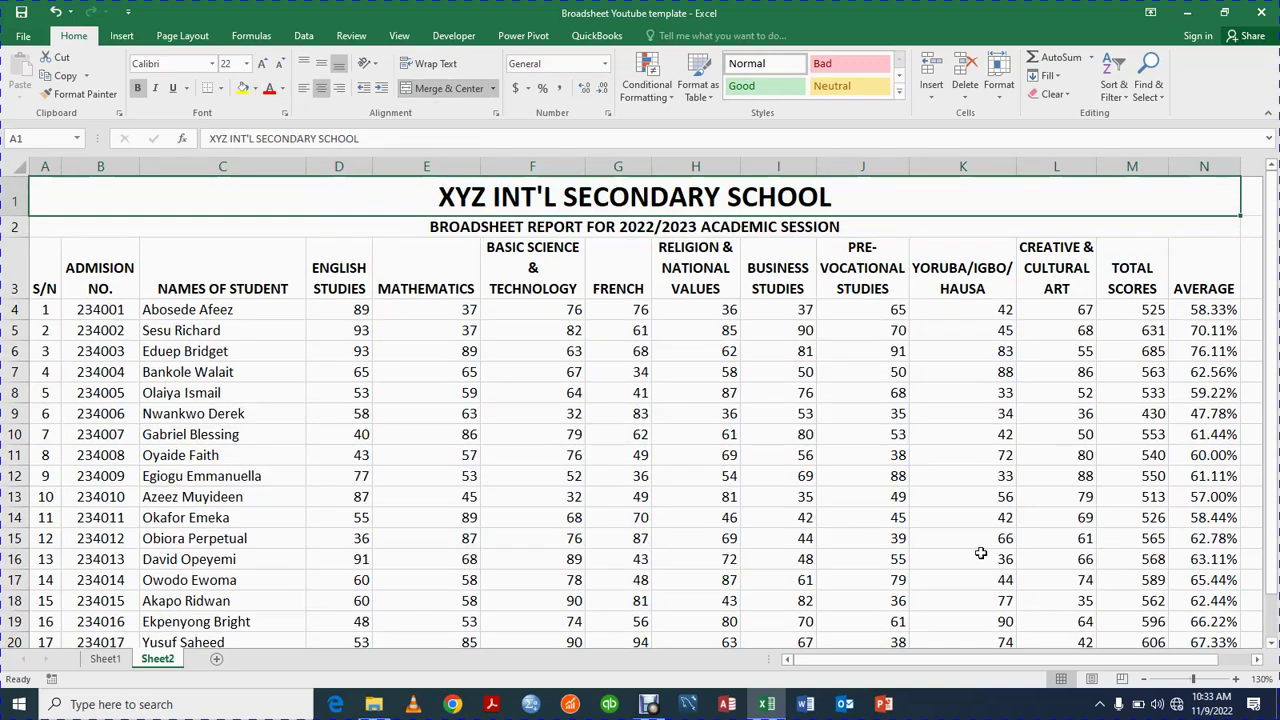
left_click(1147, 680)
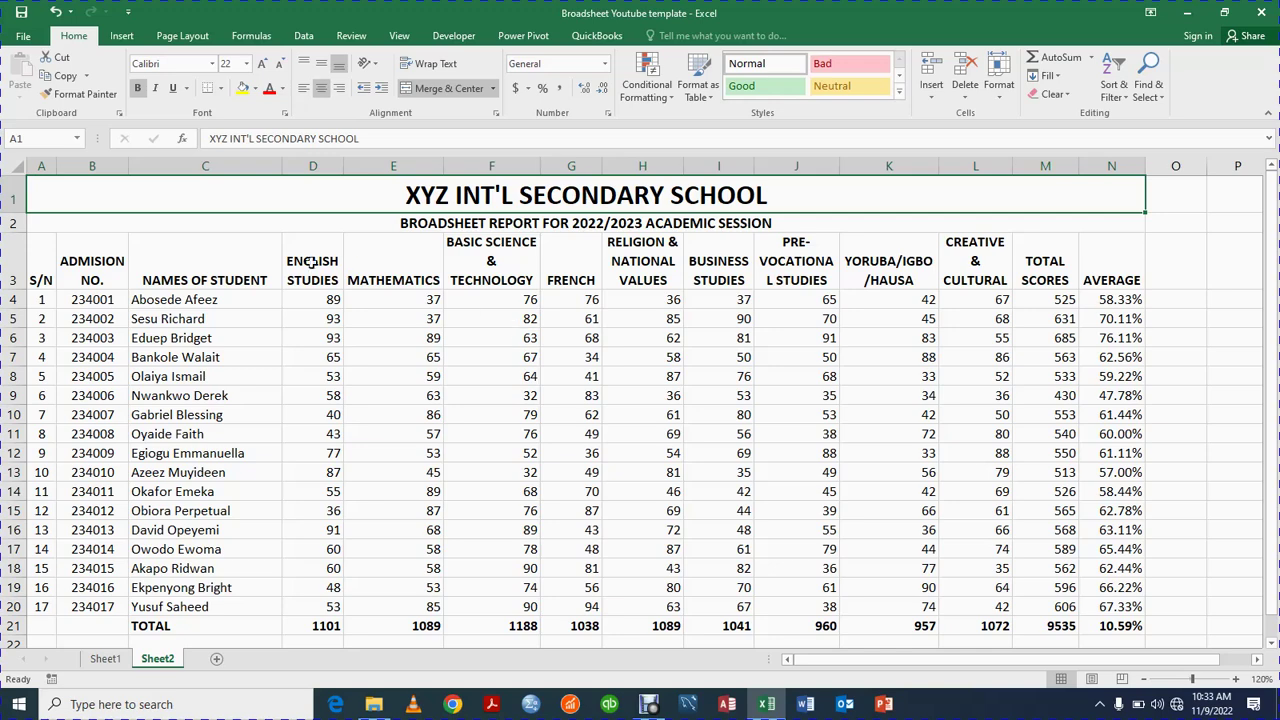
left_click(264, 64)
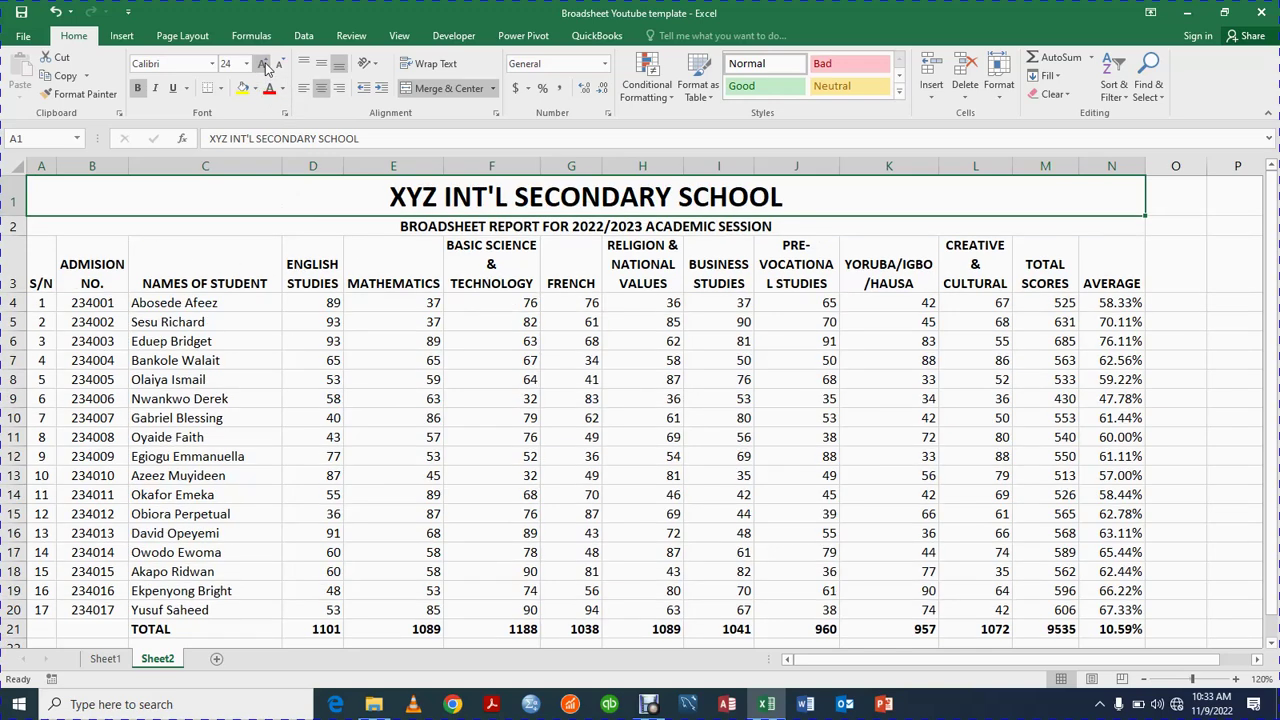
Step: Apply all borders to the whole table, A3:N21, from the header row through the TOTAL row
left_click(46, 272)
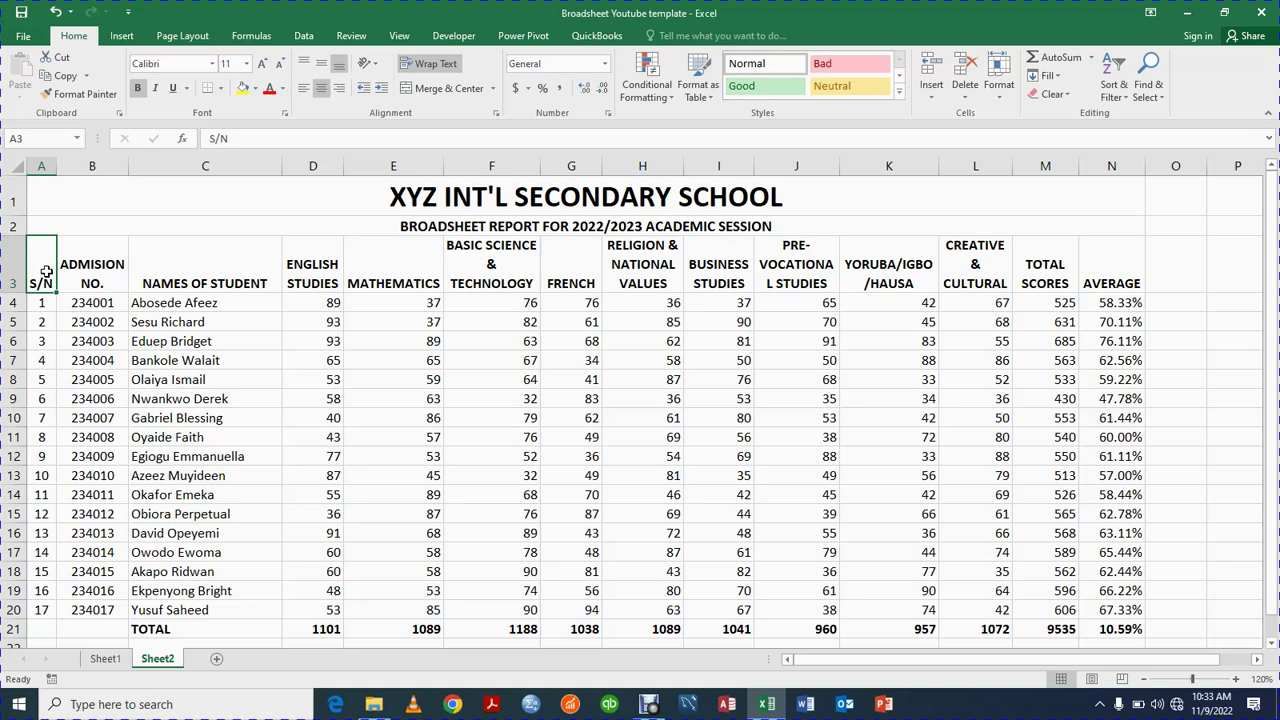
key("shift+Right")
key("shift+Right")
key("shift+Right")
key("shift+Right")
key("shift+Right")
key("shift+Right")
key("shift+Right")
key("shift+Right")
key("shift+Right")
key("shift+Right")
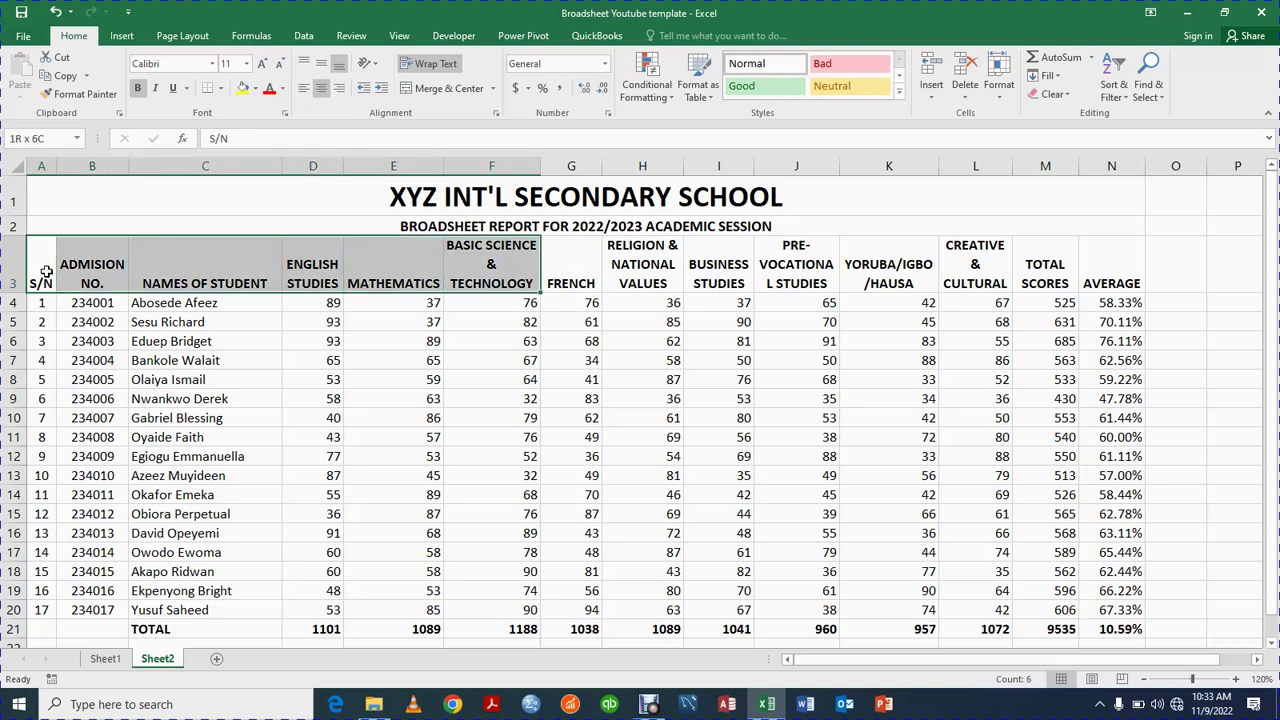
key("shift+Right")
key("shift+Right")
key("shift+Right")
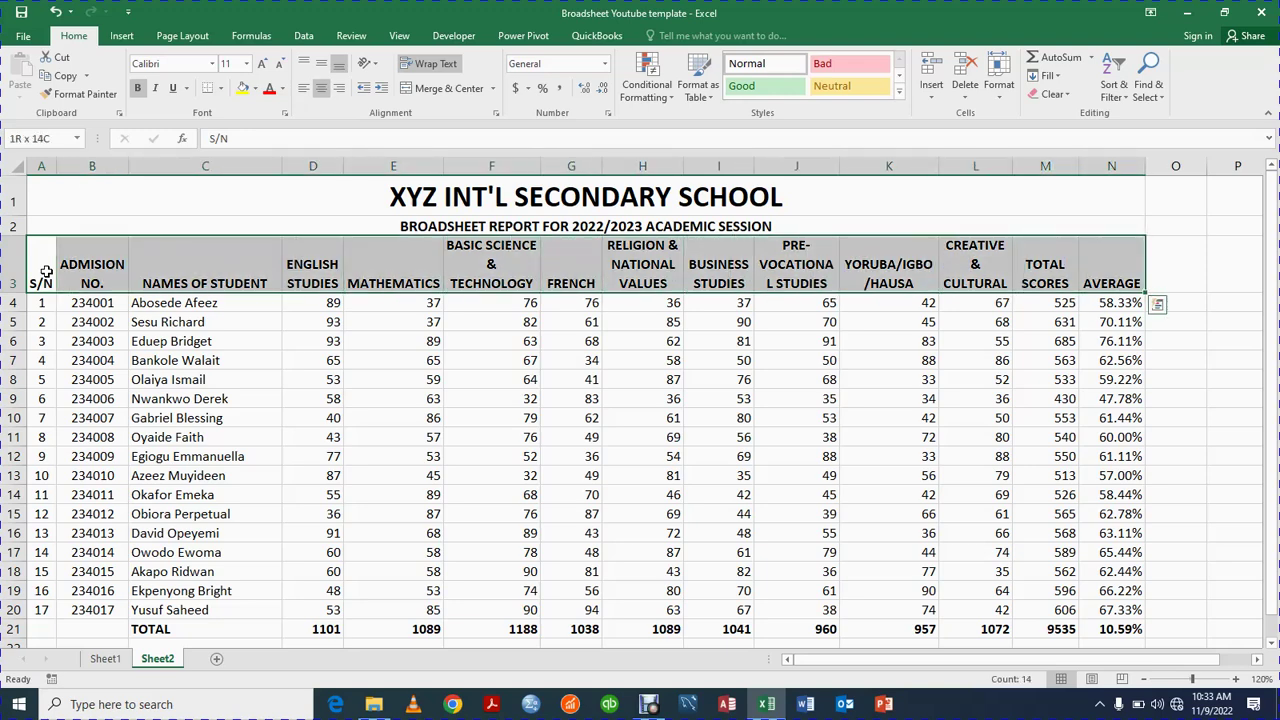
key("shift+Down")
key("shift+Down")
key("shift+Down")
key("shift+Down")
key("shift+Down")
key("shift+Down")
key("shift+Down")
key("shift+Down")
key("shift+Down")
key("shift+Down")
key("shift+Down")
key("shift+Down")
key("shift+Down")
key("shift+Down")
key("shift+Down")
key("shift+Down")
key("shift+Down")
key("shift+Down")
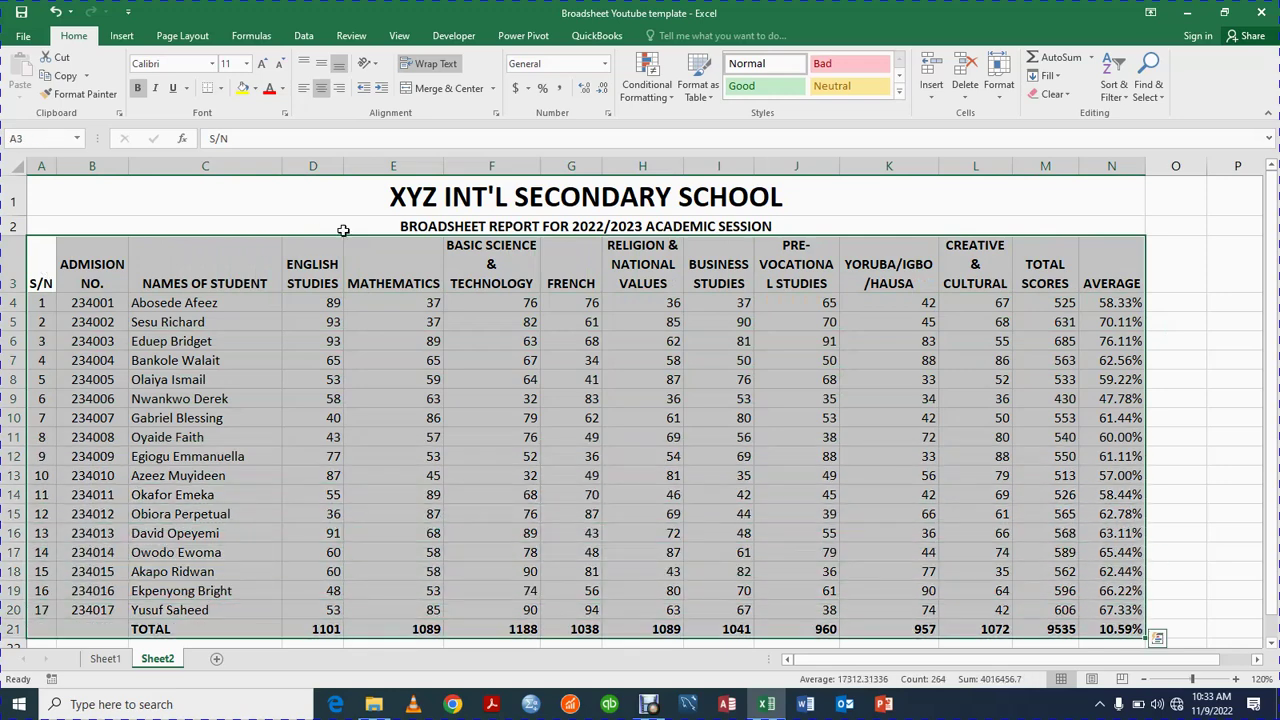
left_click(222, 89)
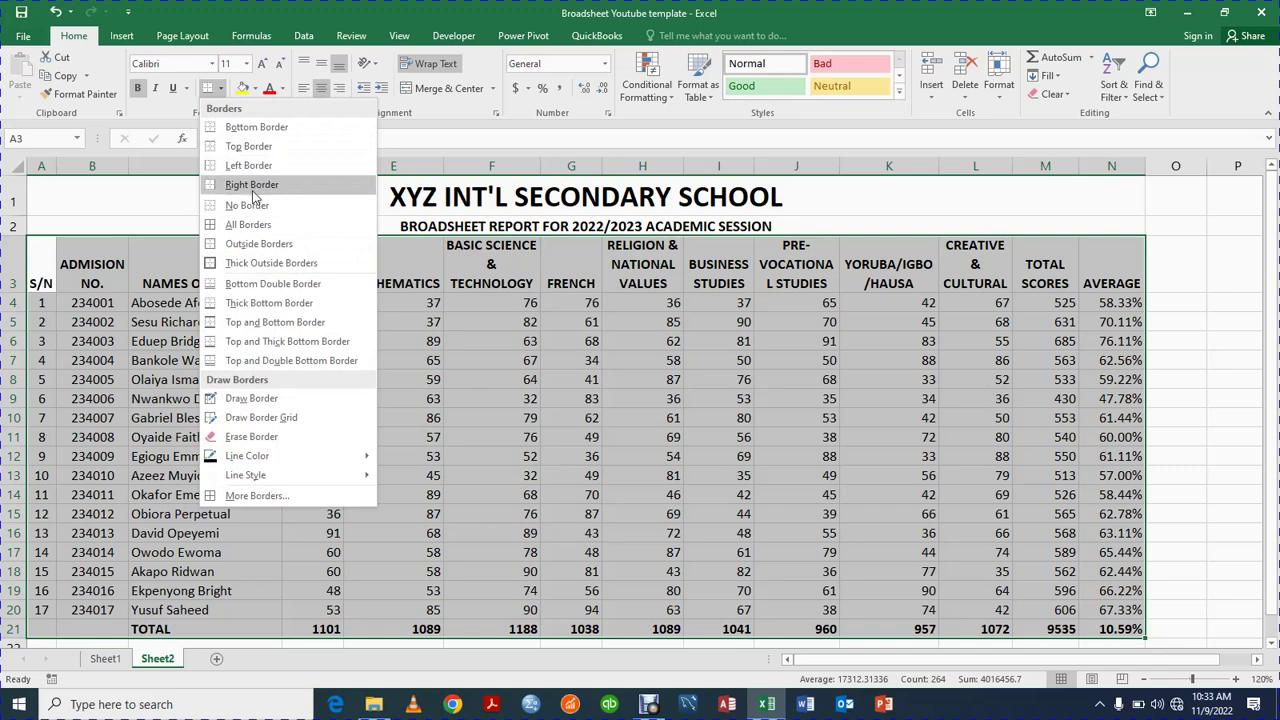
left_click(240, 228)
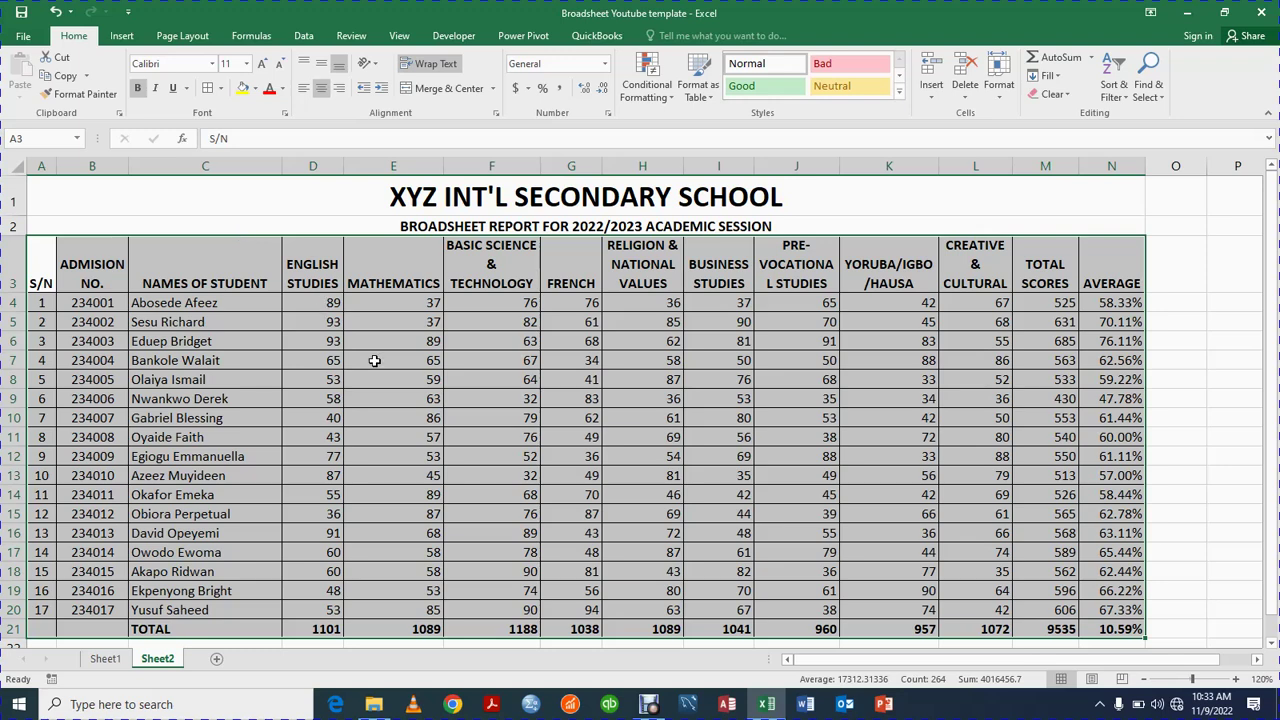
Step: Make the student names in C4:C20 bold and italic
left_click(207, 302)
key("shift+Down")
key("shift+Down")
key("shift+Down")
key("shift+Down")
key("shift+Down")
key("shift+Down")
key("shift+Down")
key("shift+Down")
key("shift+Down")
key("shift+Down")
key("shift+Down")
key("shift+Down")
key("shift+Down")
key("shift+Down")
key("shift+Down")
key("shift+Down")
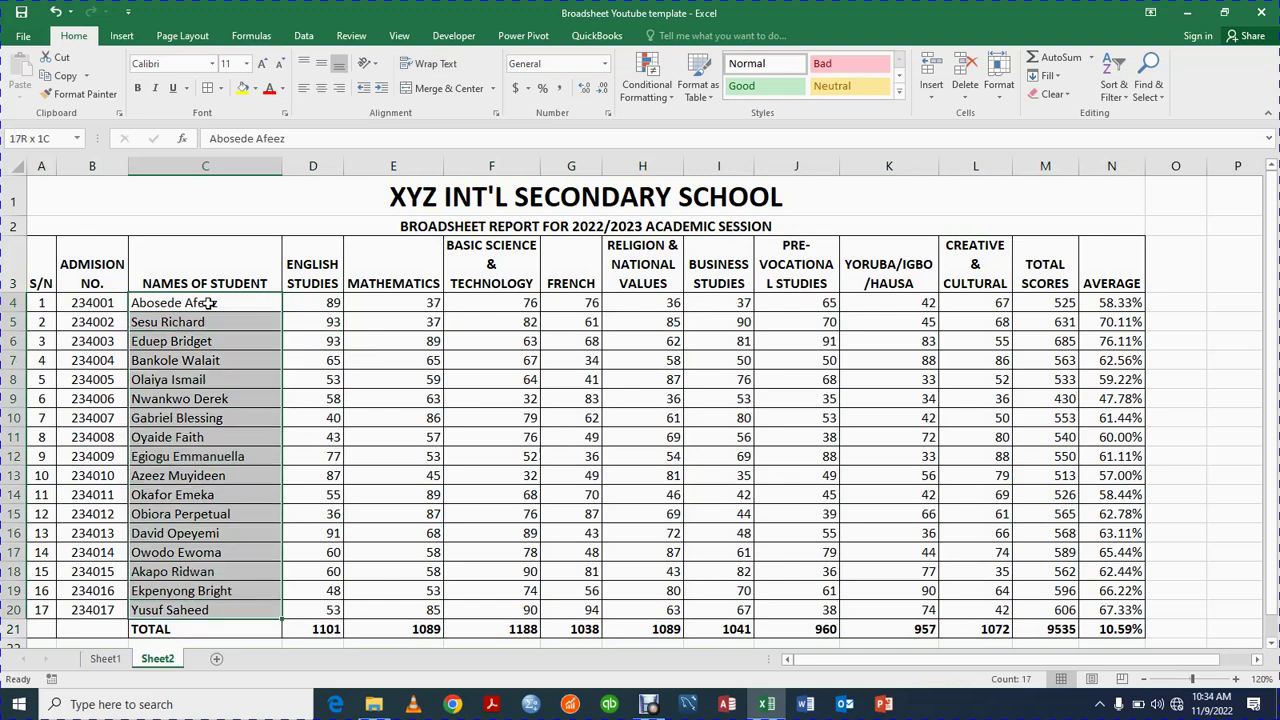
left_click(139, 89)
left_click(155, 89)
Step: Make the serial numbers in A4:A20 and the total scores and averages in M4:N20 bold
left_click_drag(37, 302, 41, 610)
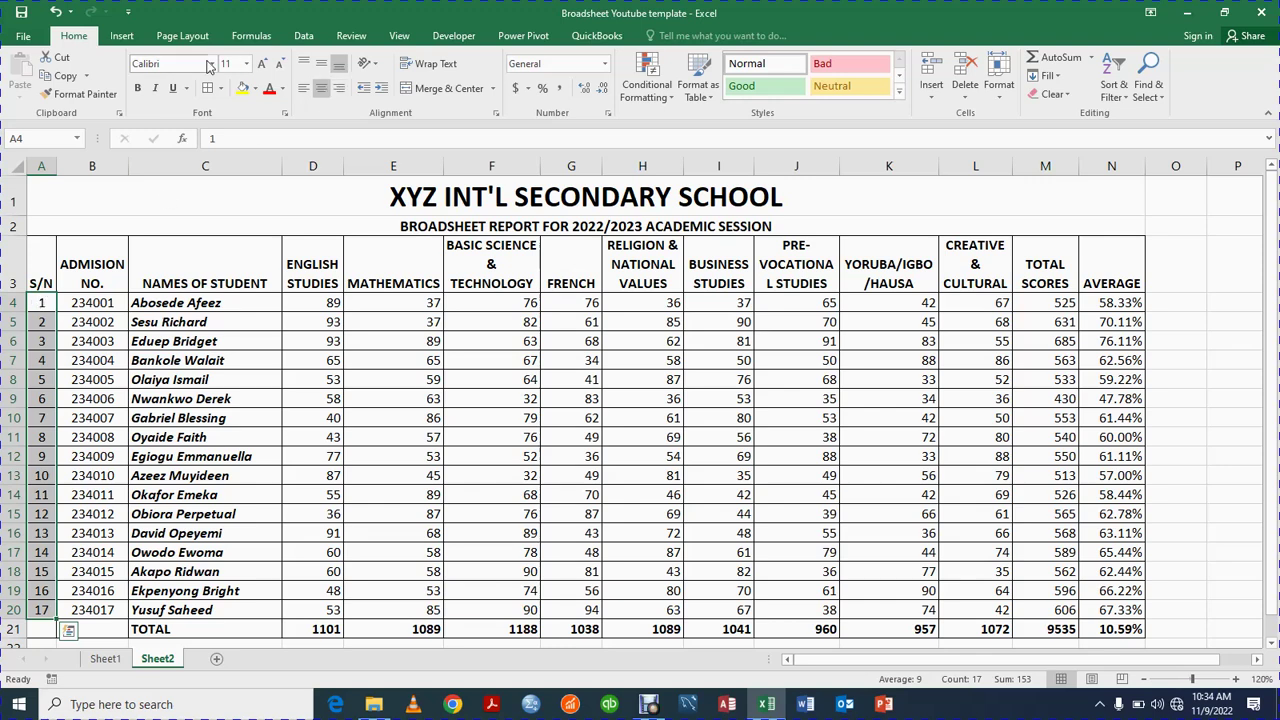
left_click(138, 88)
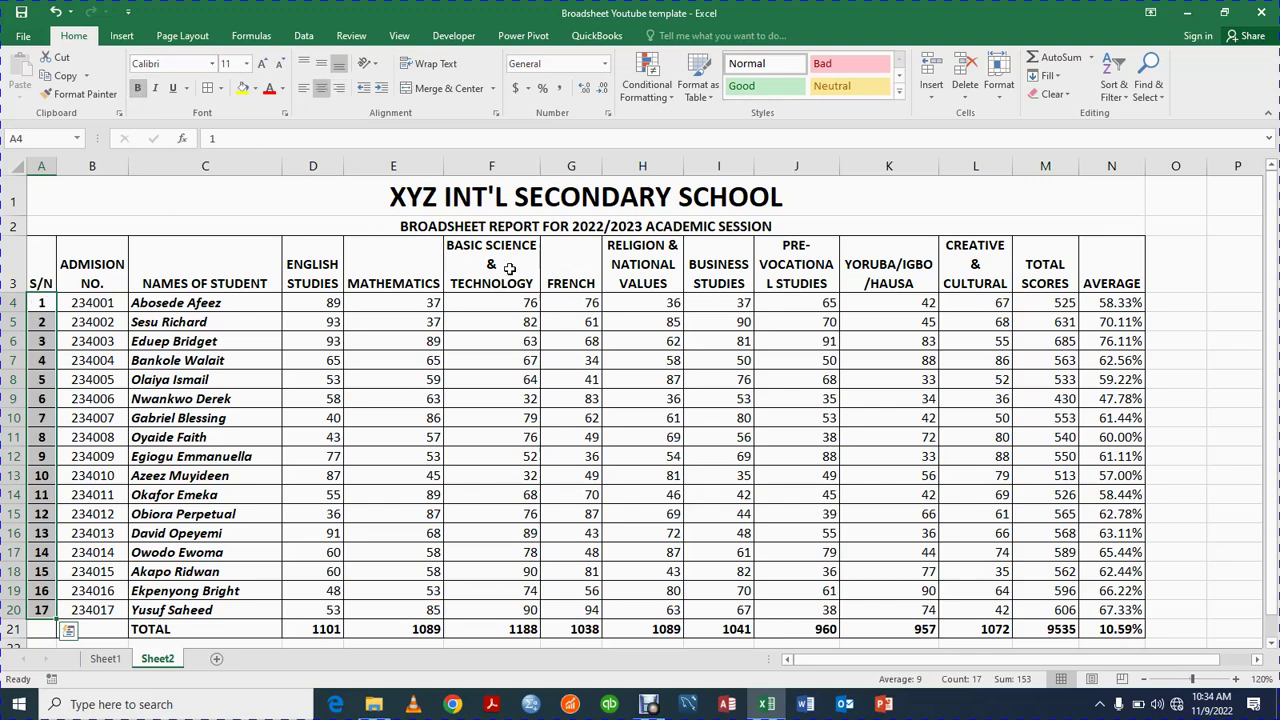
left_click(1041, 305)
key("shift+Right")
key("shift+Down")
key("shift+Down")
key("shift+Down")
key("shift+Down")
key("shift+Down")
key("shift+Down")
key("shift+Down")
key("shift+Down")
key("shift+Down")
key("shift+Down")
key("shift+Down")
key("shift+Down")
key("shift+Down")
key("shift+Down")
key("shift+Down")
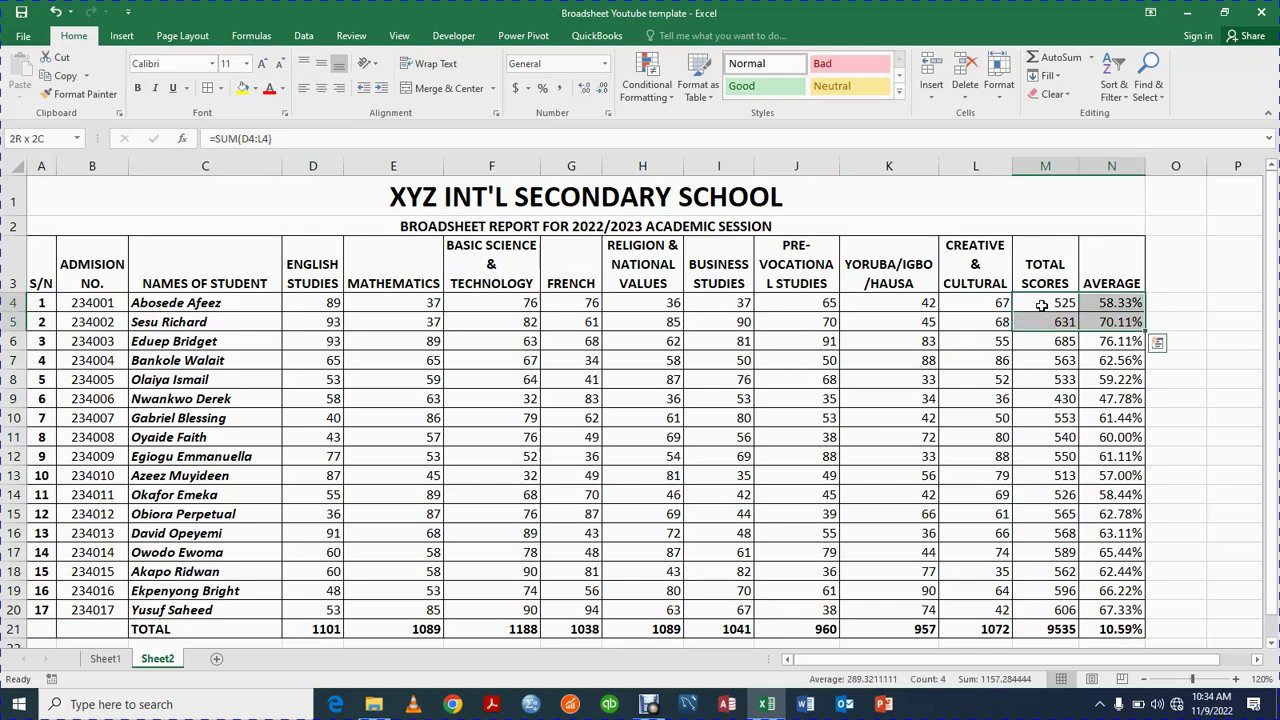
key("shift+Down")
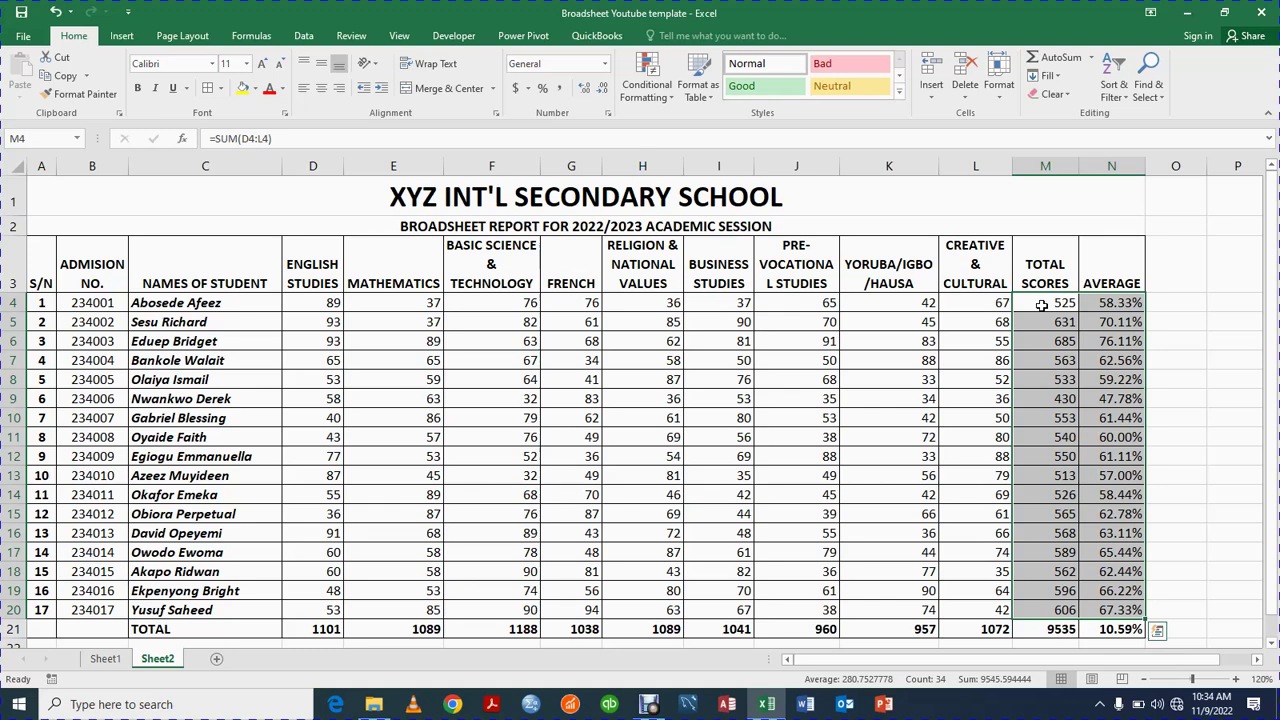
left_click(138, 89)
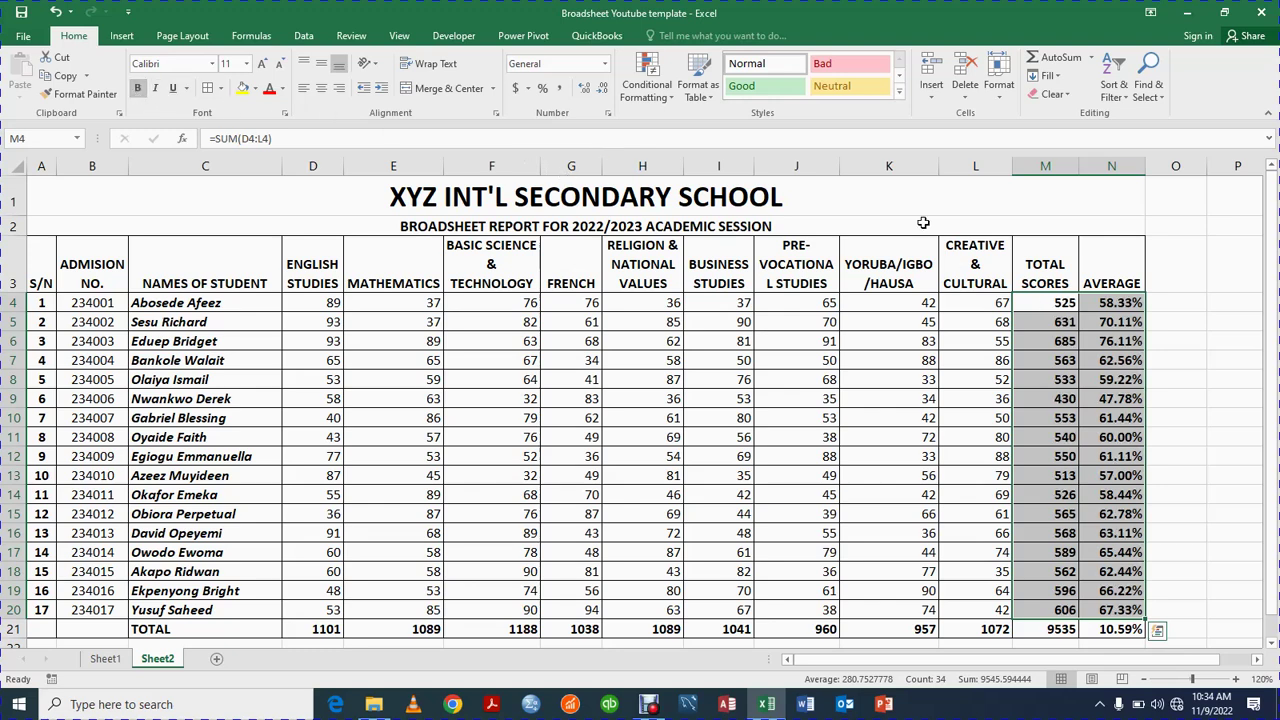
Step: Change the AVERAGE header in N3 to AVERAGE SCORES
left_click(1122, 265)
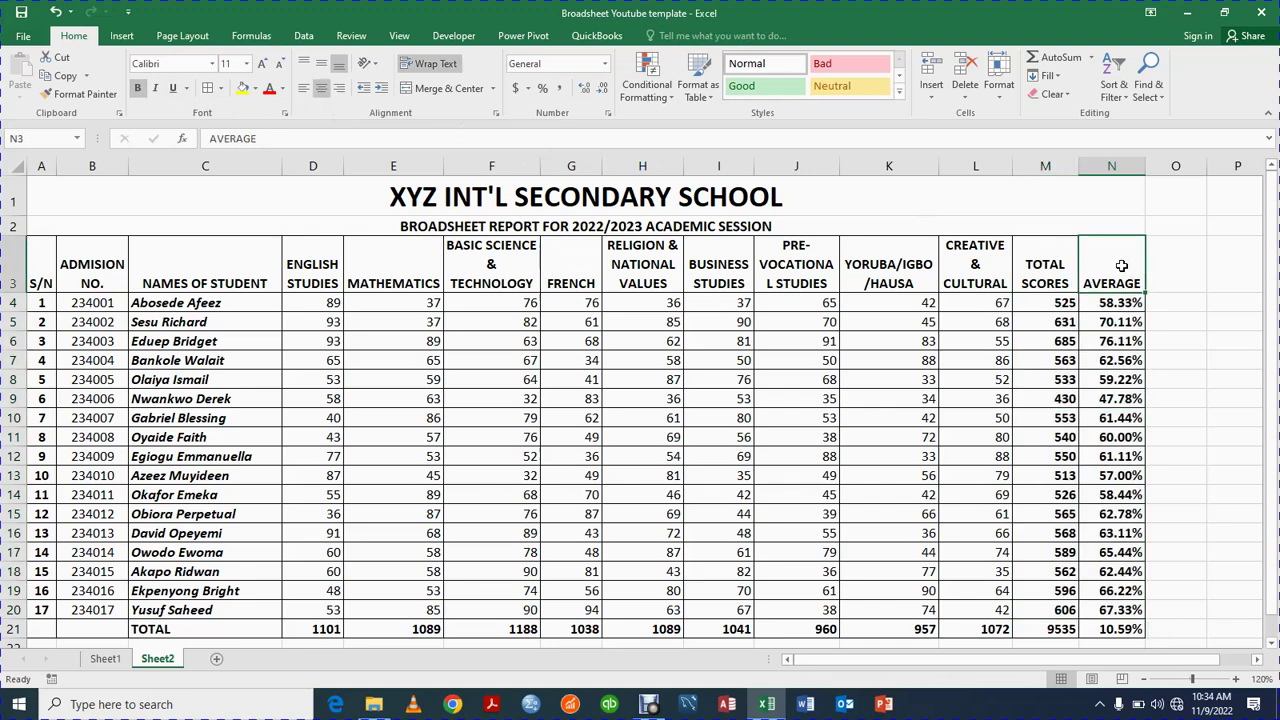
left_click(266, 138)
type("SC")
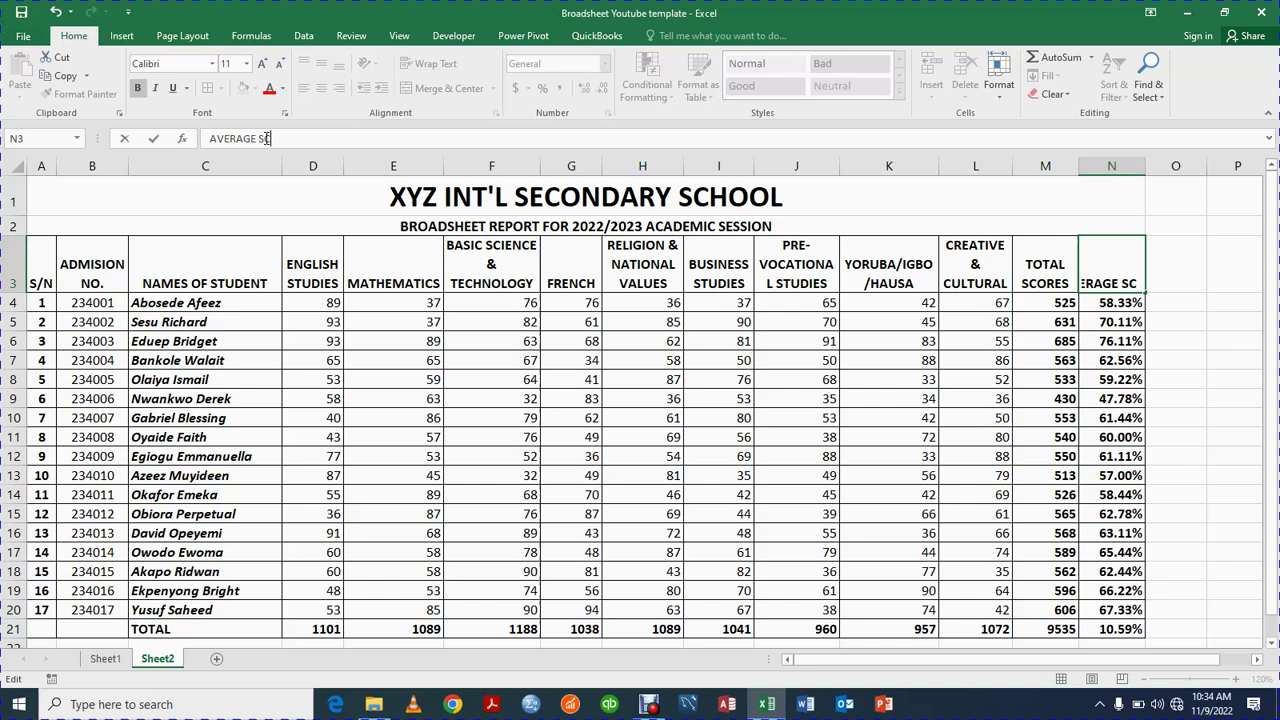
type("ORES")
key("Return")
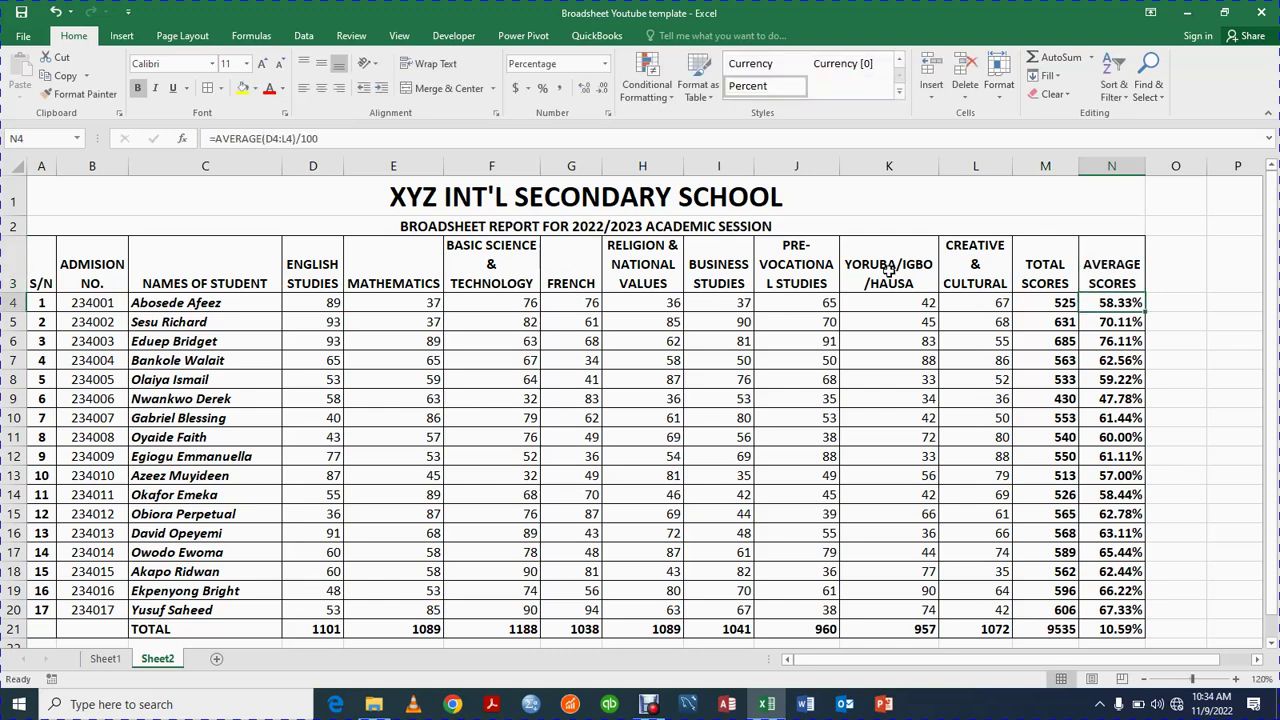
left_click(1090, 272)
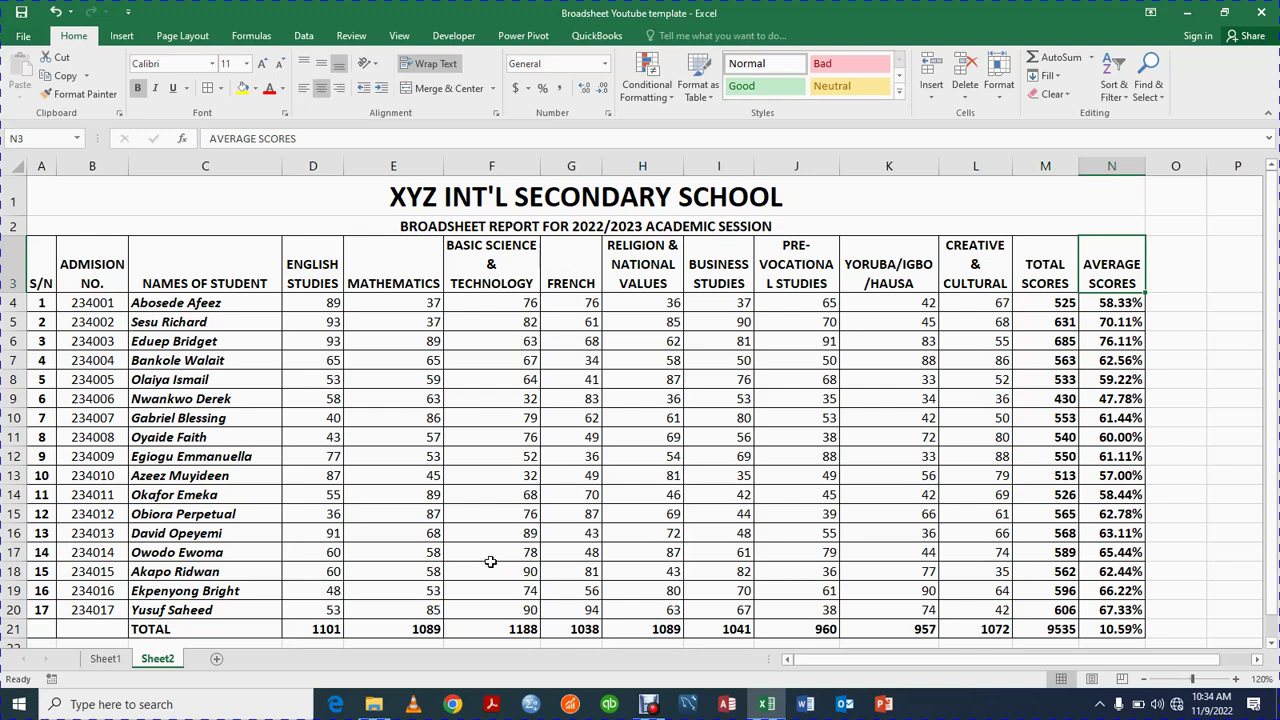
Step: Apply a top and double bottom border to the TOTAL row, A21:N21
left_click(39, 627)
key("shift+Right")
key("shift+Right")
key("shift+Right")
key("shift+Right")
key("shift+Right")
key("shift+Right")
key("shift+Right")
key("shift+Right")
key("shift+Right")
key("shift+Right")
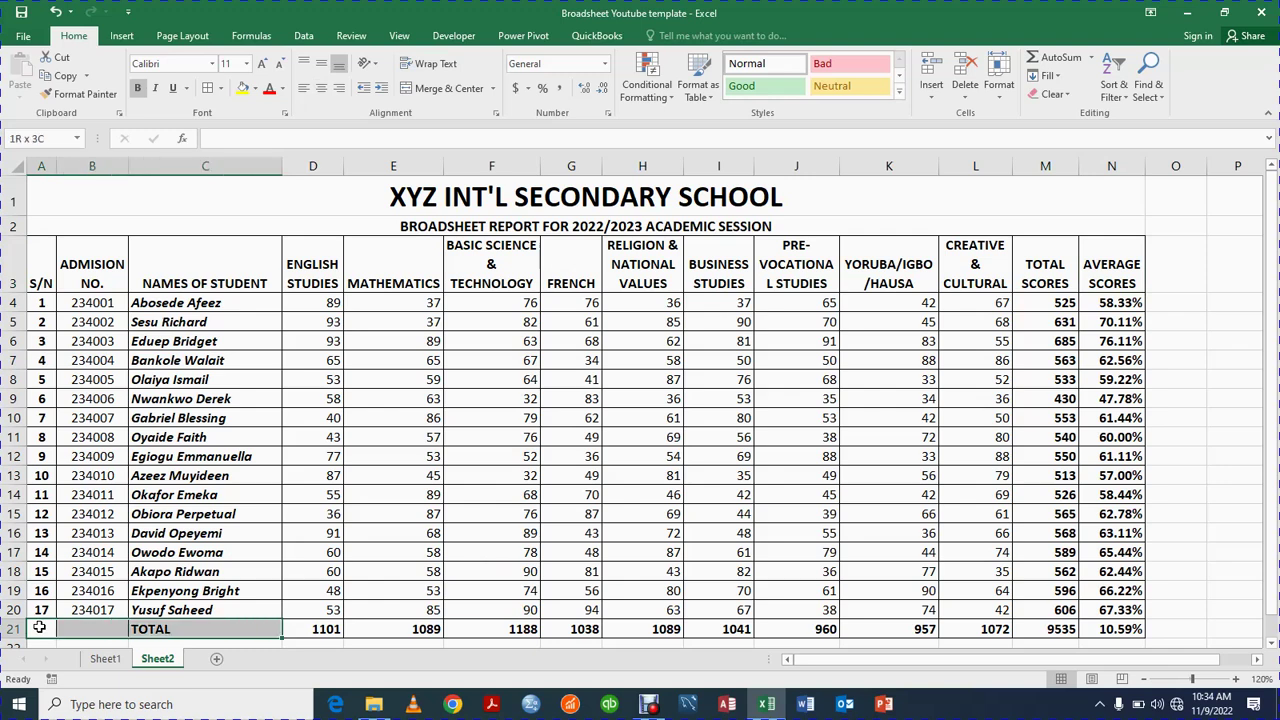
key("shift+Right")
key("shift+Right")
key("shift+Right")
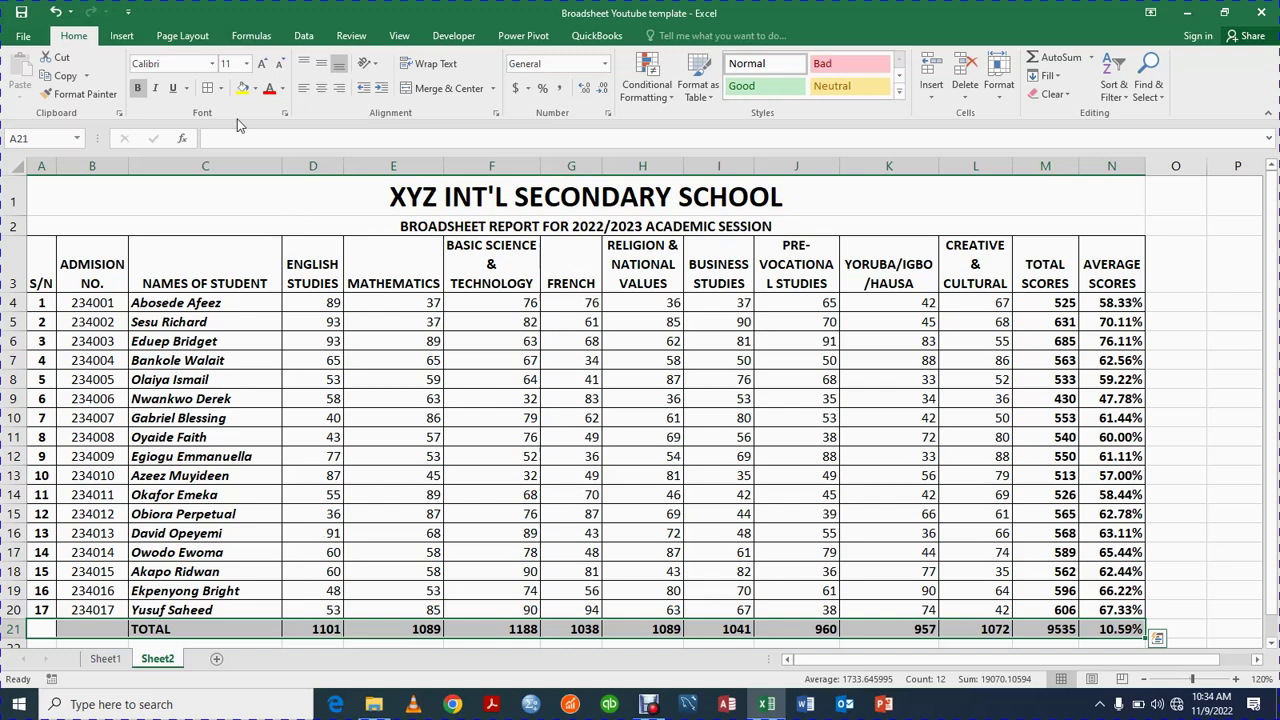
left_click(220, 88)
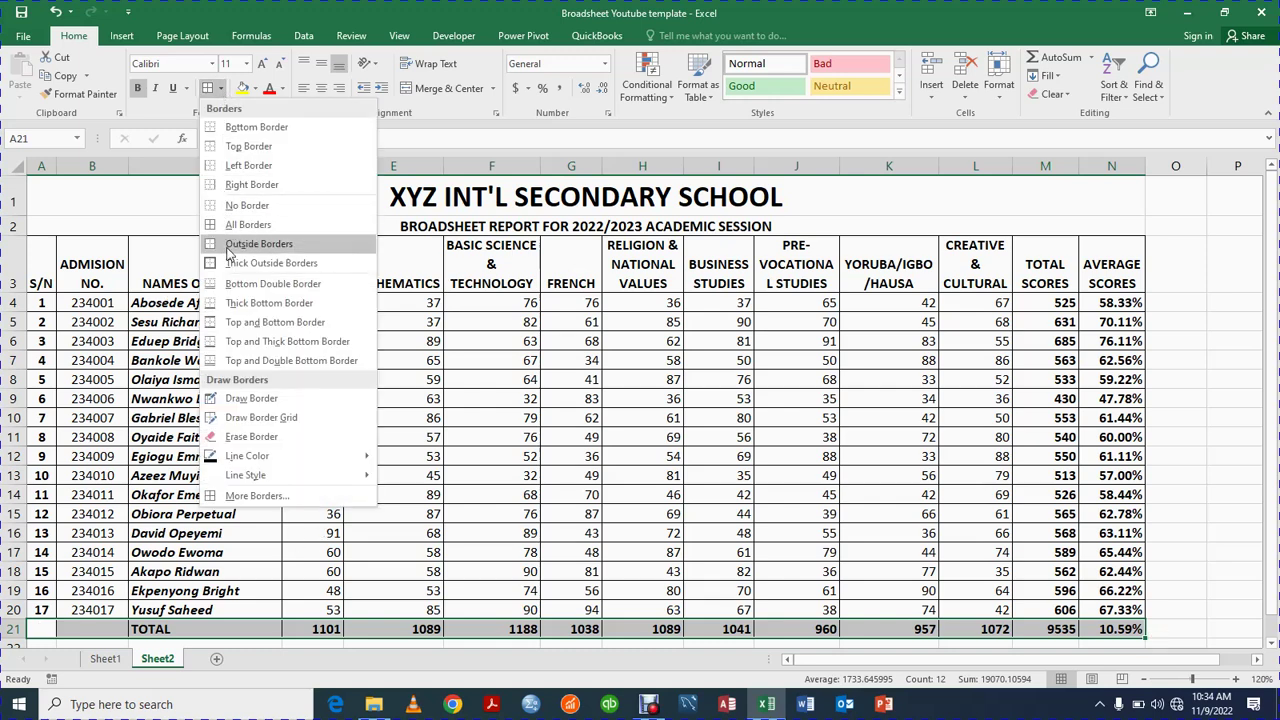
left_click(283, 362)
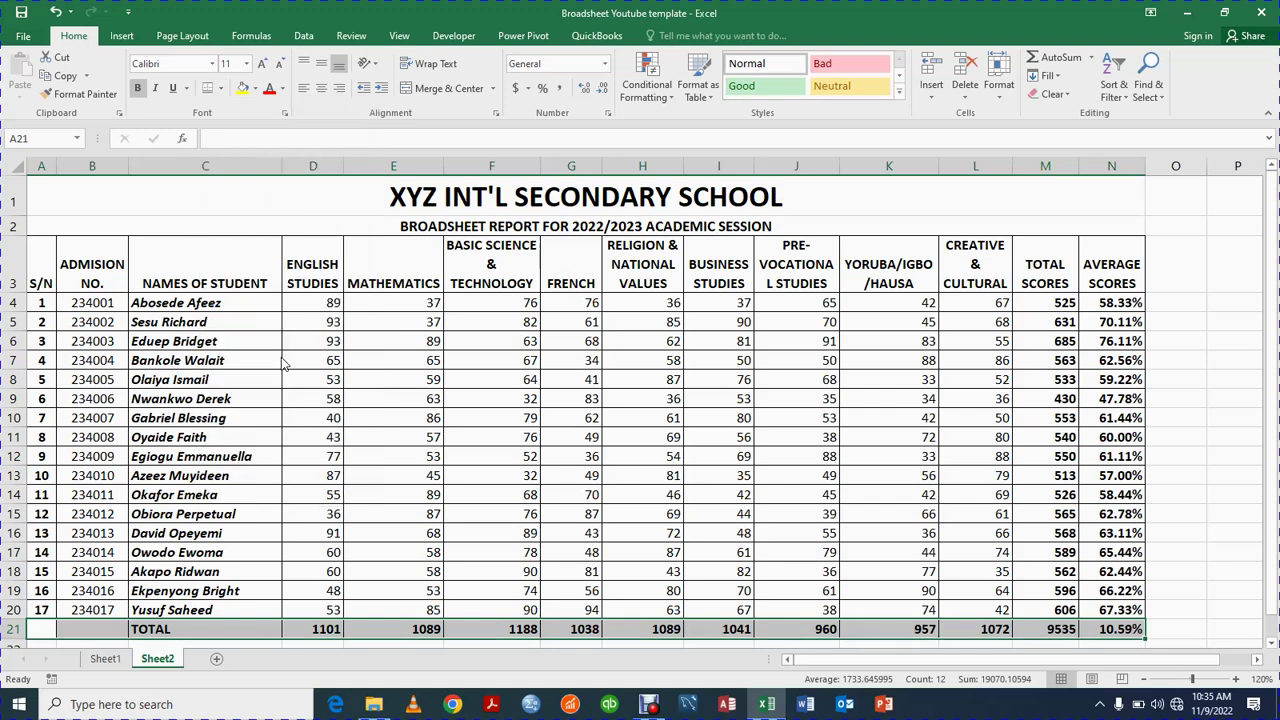
left_click(450, 586)
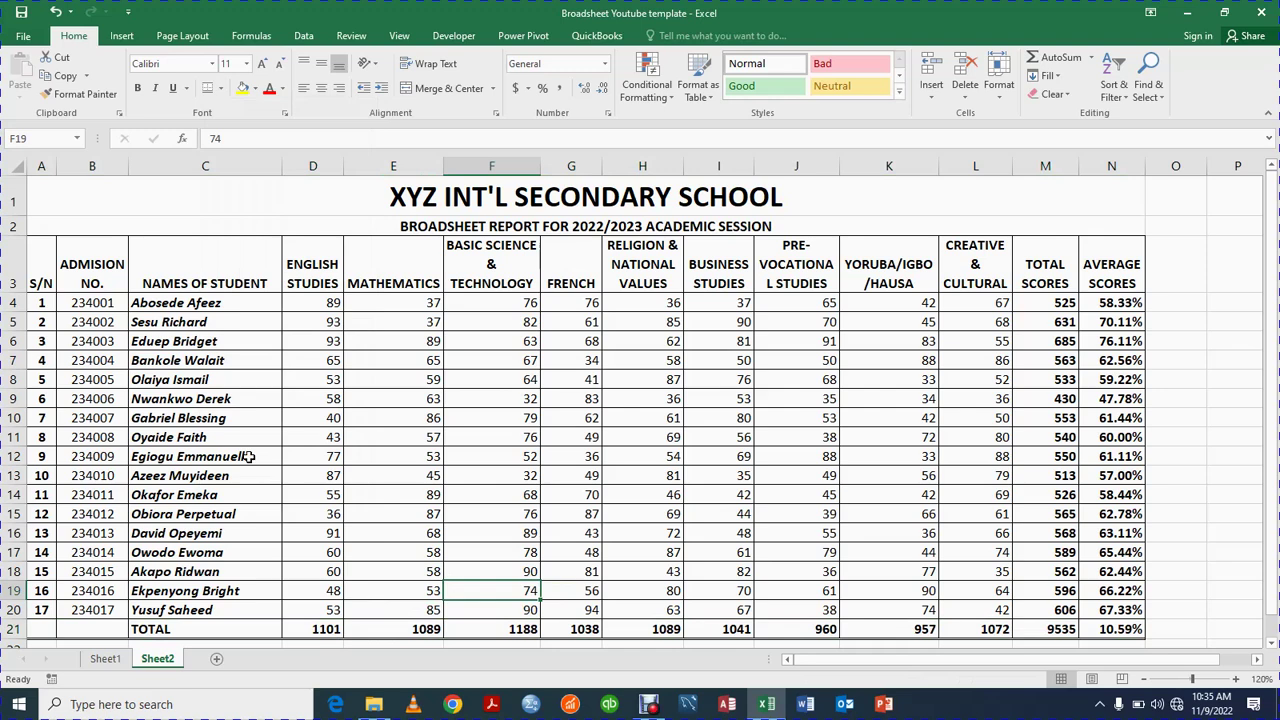
Step: Fill the column header row, A3:N3, with standard yellow
left_click(47, 270)
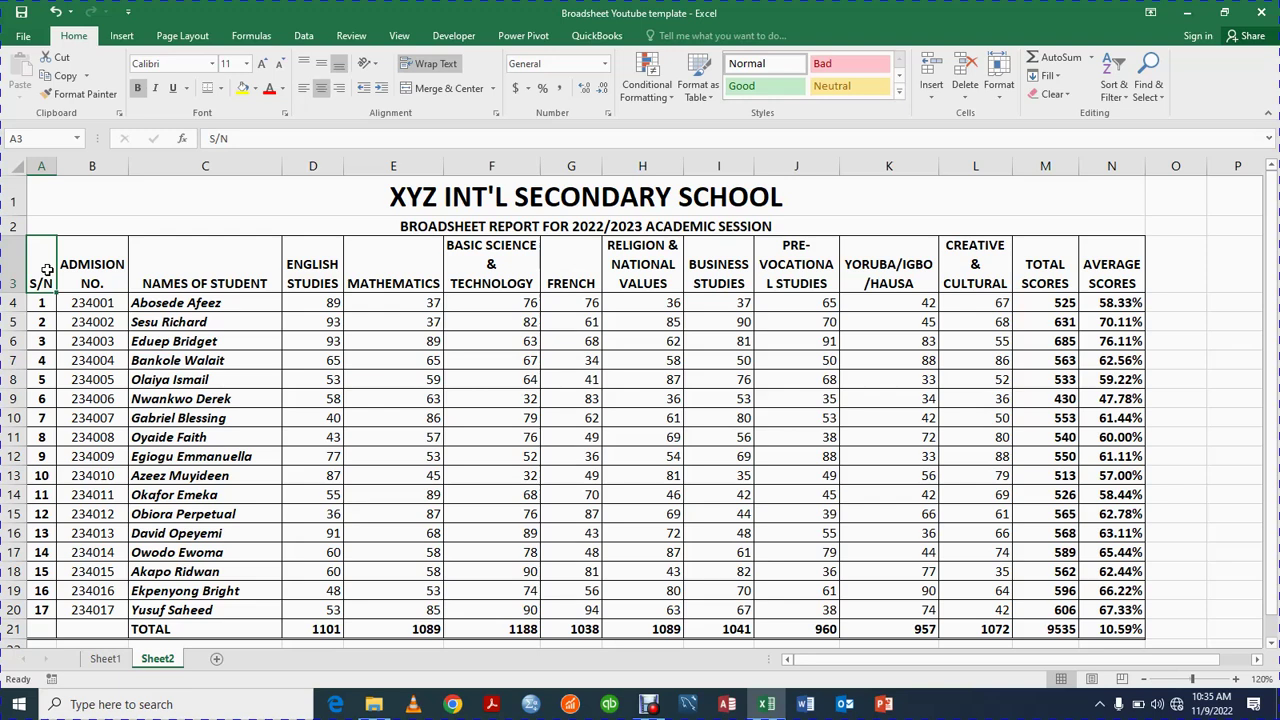
key("shift+Right")
key("shift+Right")
key("shift+Right")
key("shift+Right")
key("shift+Right")
key("shift+Right")
key("shift+Right")
key("shift+Right")
key("shift+Right")
key("shift+Right")
key("shift+Right")
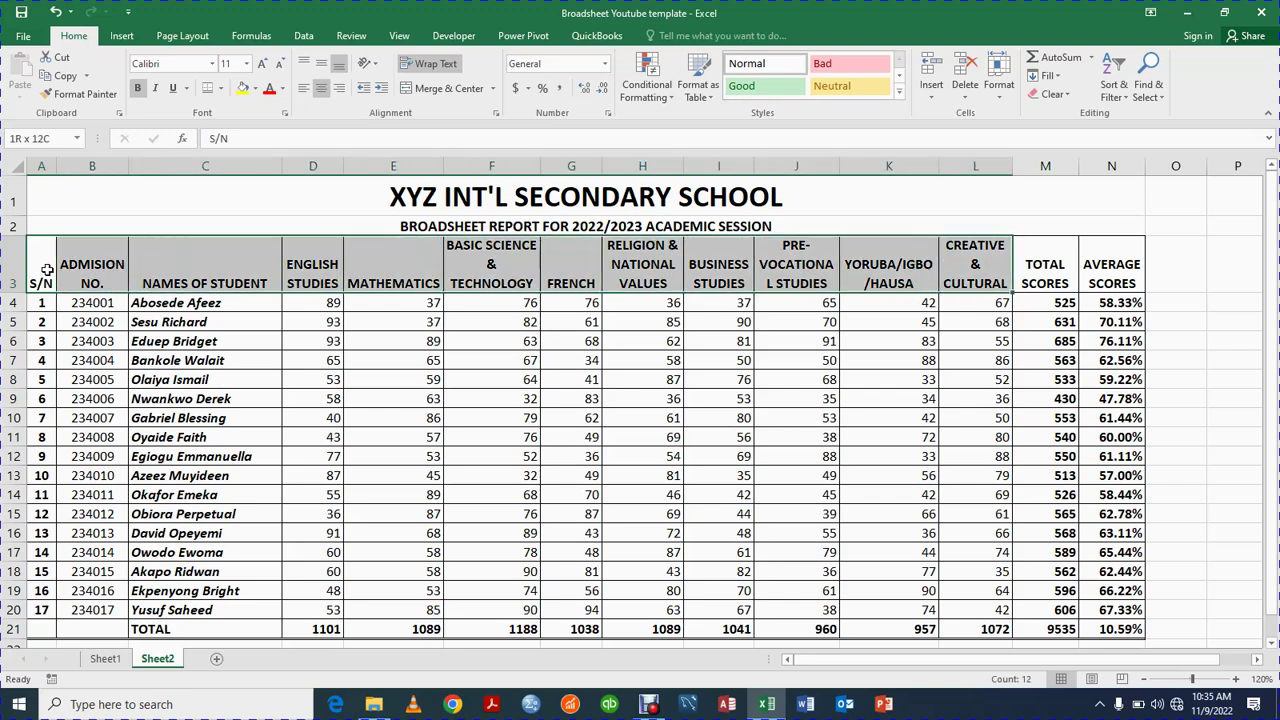
key("shift+Right")
key("shift+Right")
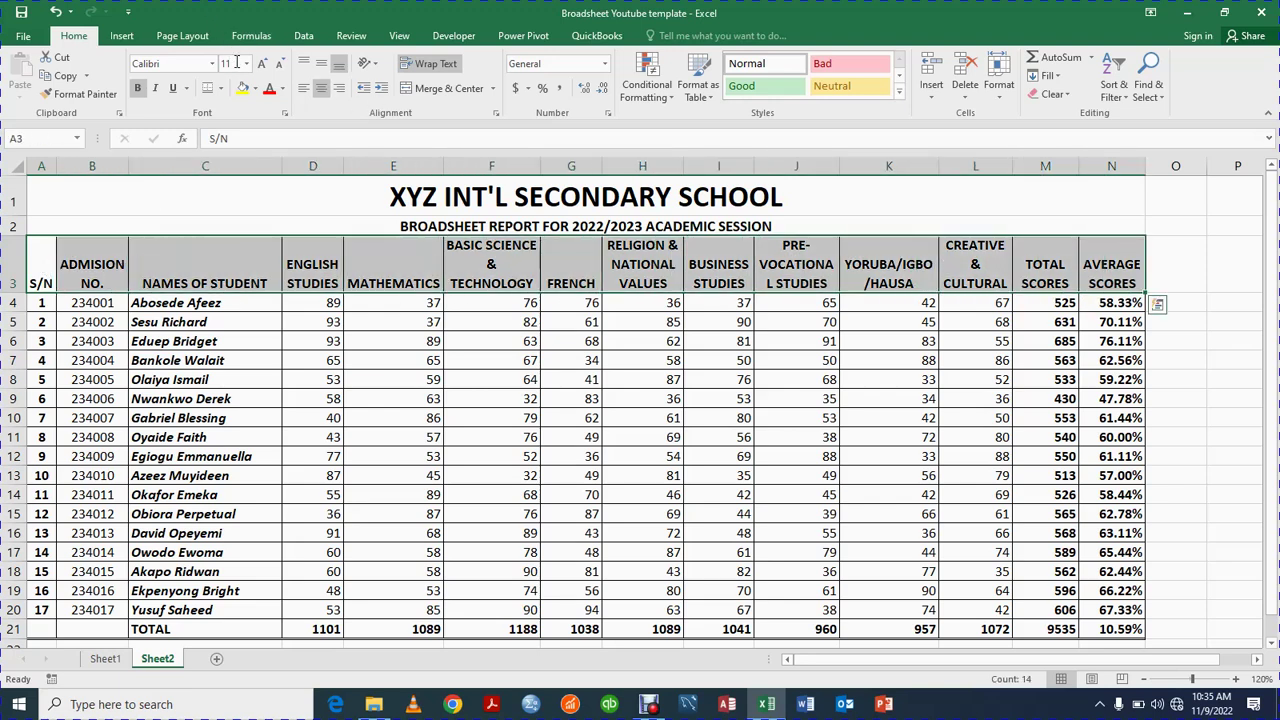
left_click(255, 89)
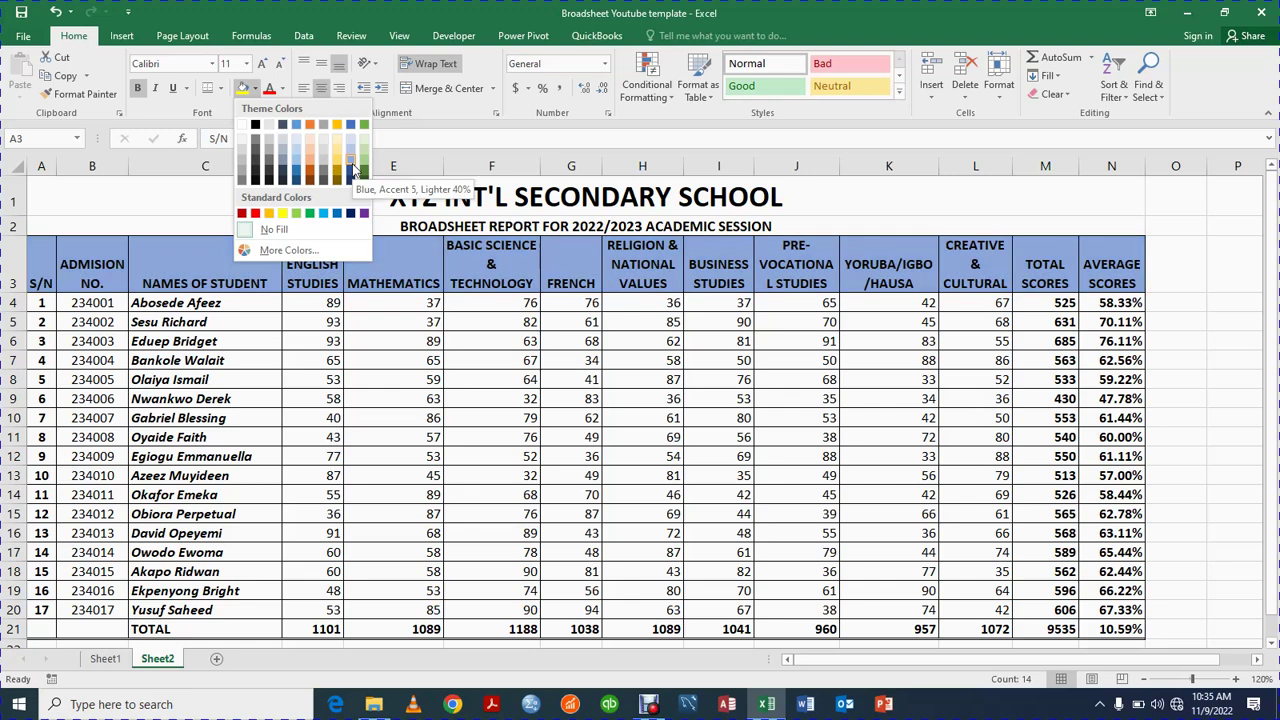
left_click(282, 214)
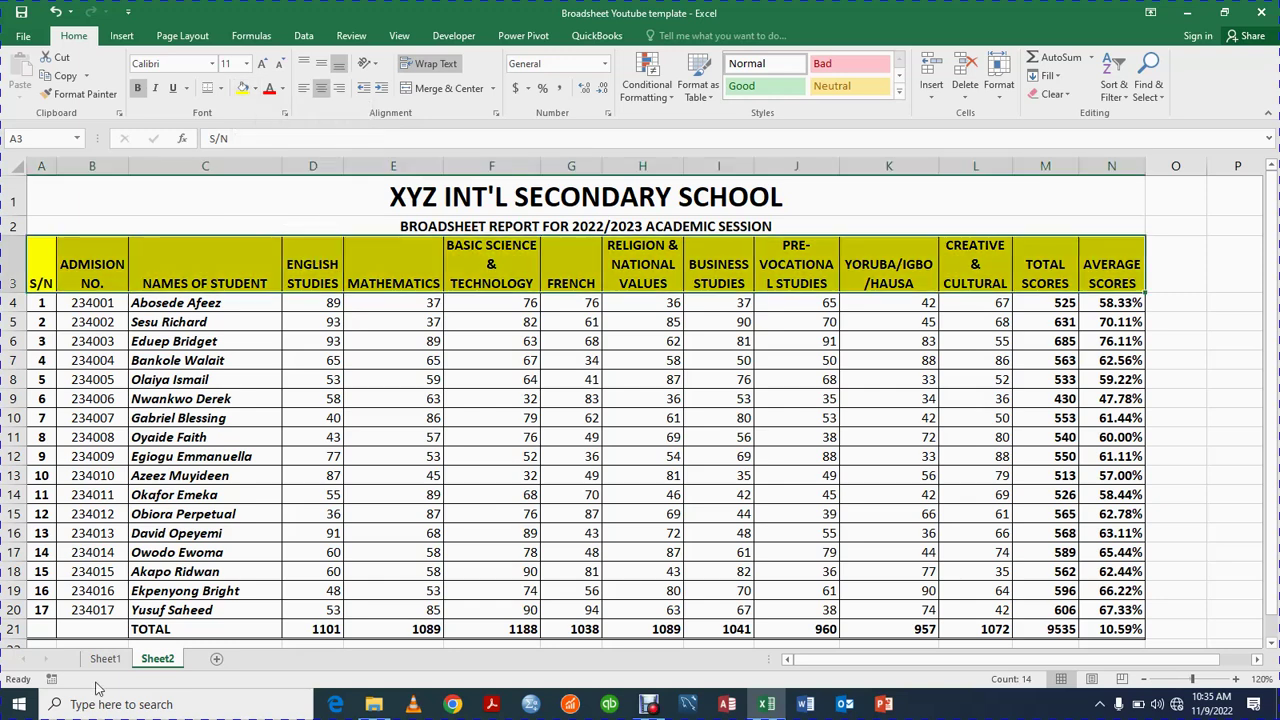
Step: Fill the TOTAL row, A21:N21, with the same yellow as the header row
left_click(40, 625)
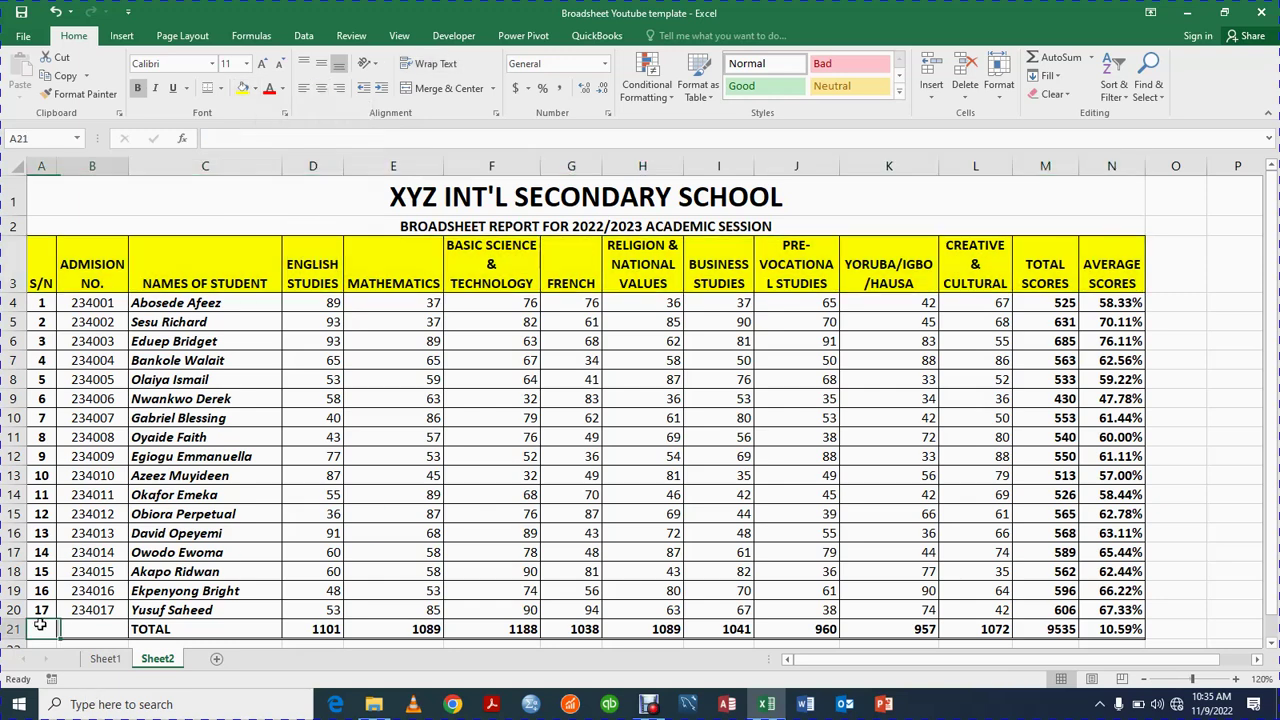
key("shift+Right")
key("shift+Right")
key("shift+Right")
key("shift+Right")
key("shift+Right")
key("shift+Right")
key("shift+Right")
key("shift+Right")
key("shift+Right")
key("shift+Right")
key("shift+Right")
key("shift+Right")
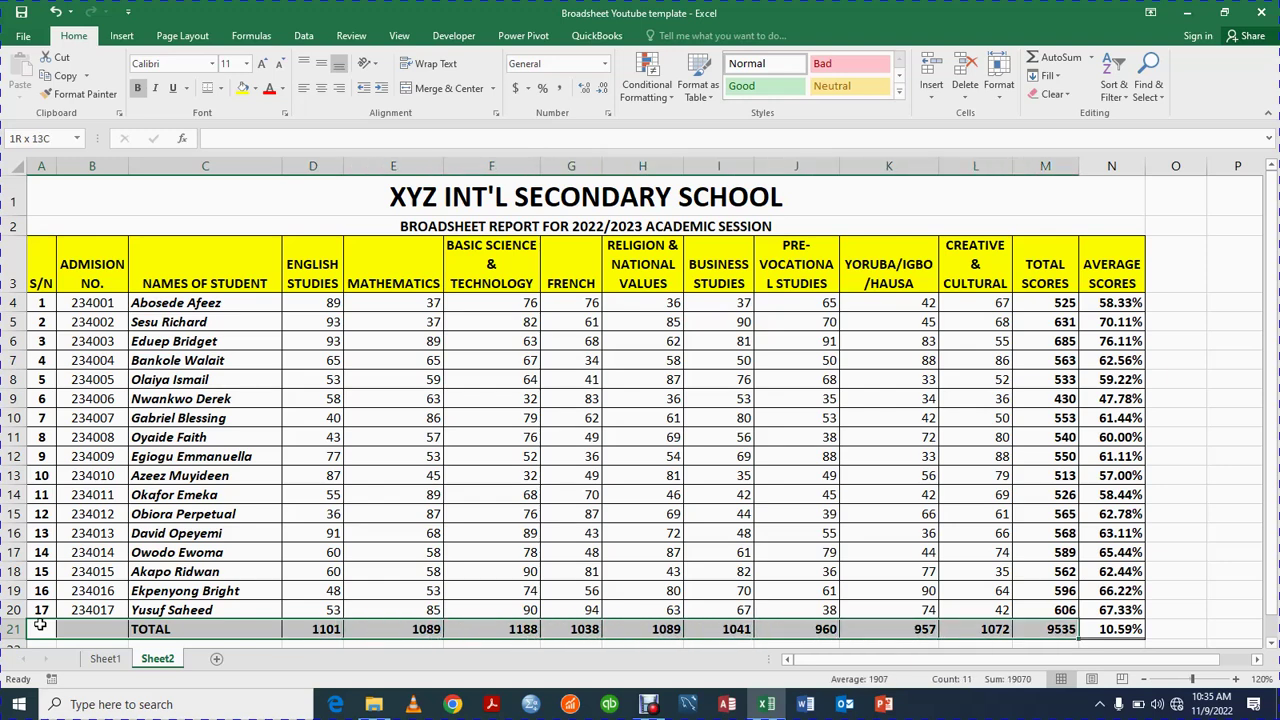
key("shift+Right")
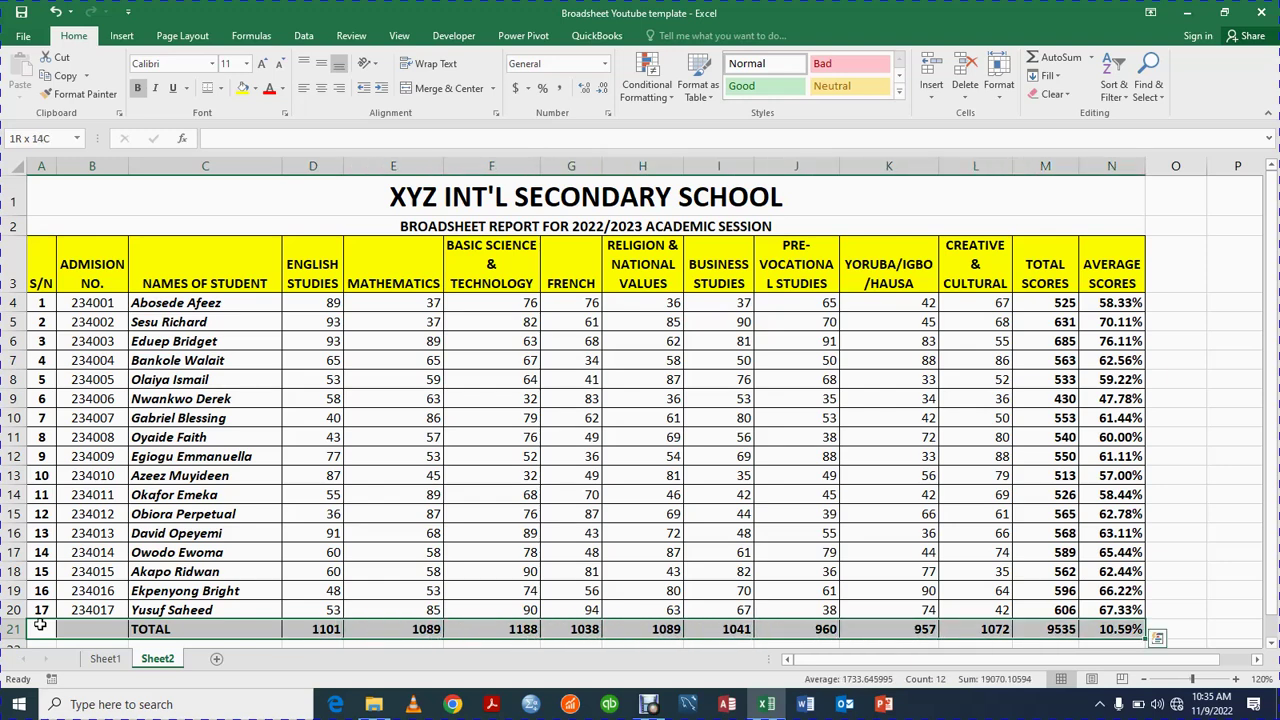
left_click(242, 88)
left_click(516, 456)
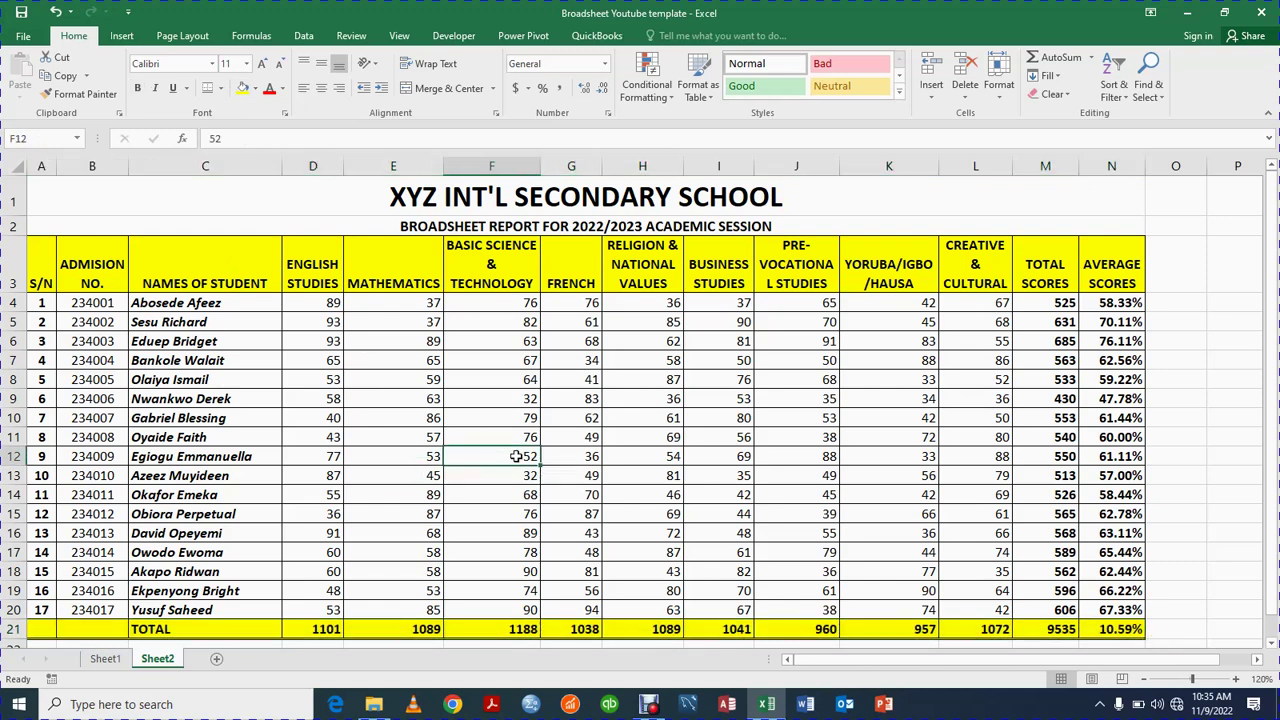
left_click(107, 660)
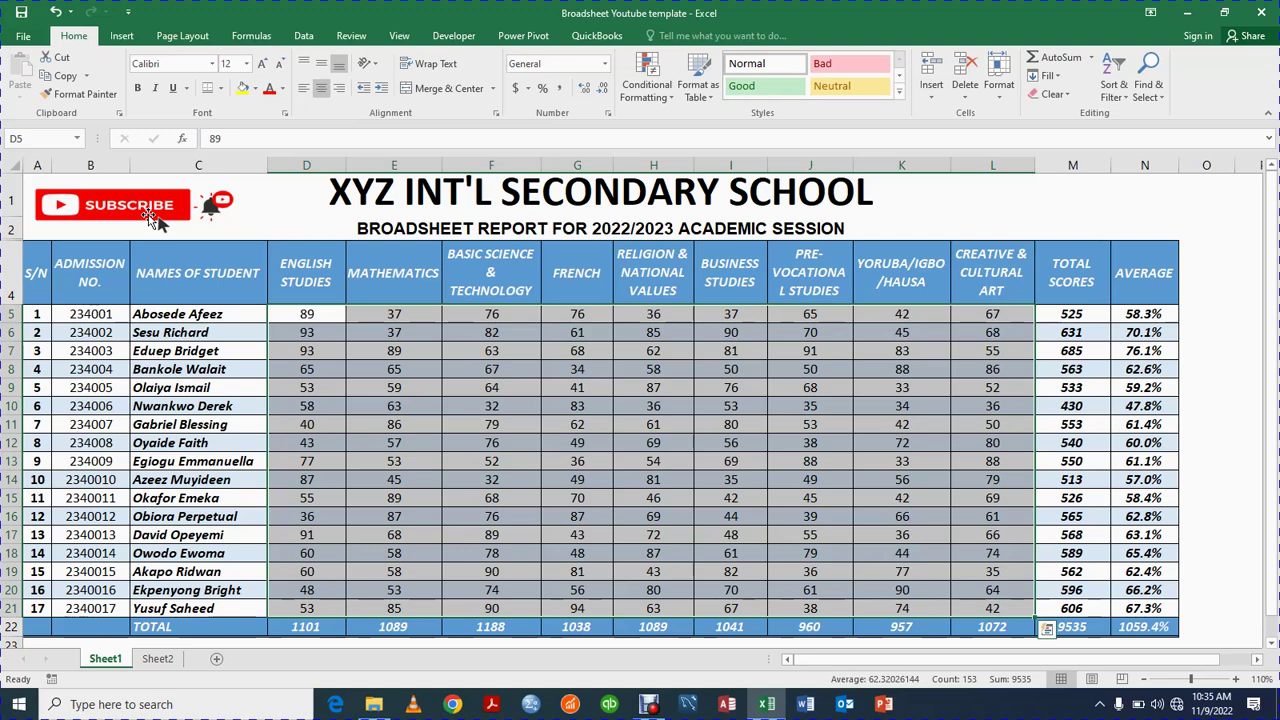
left_click(182, 391)
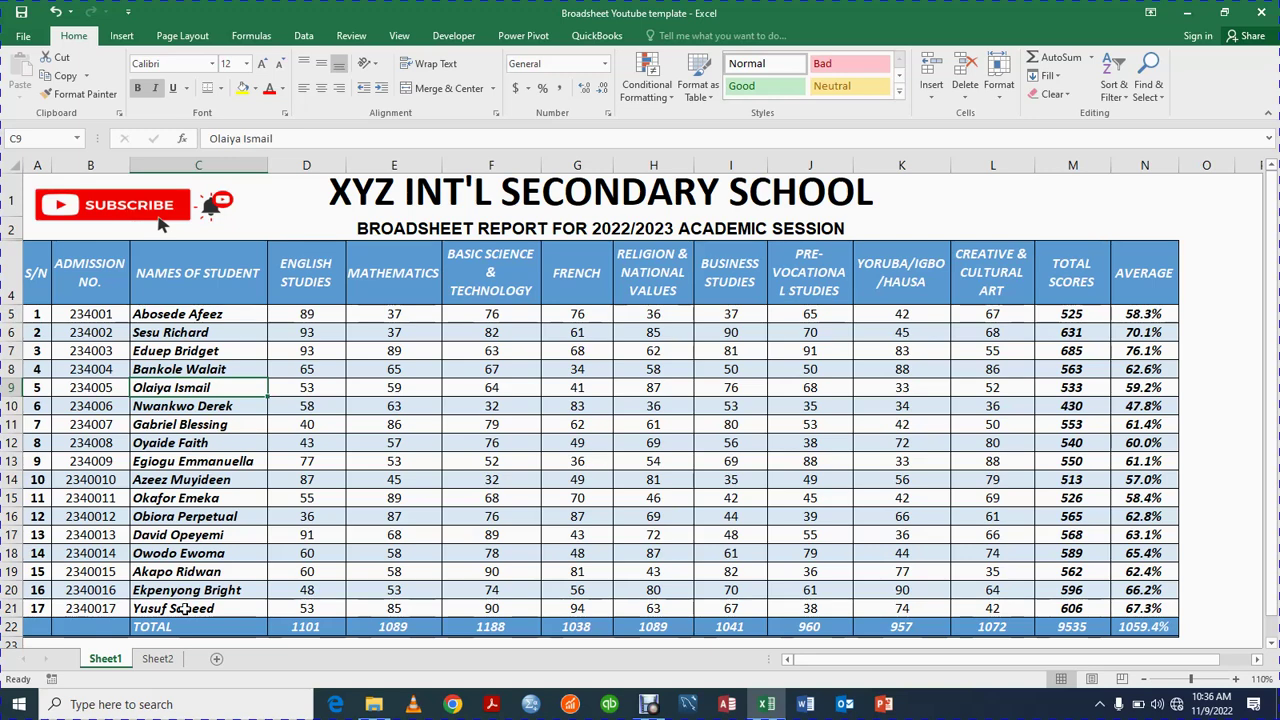
left_click(157, 660)
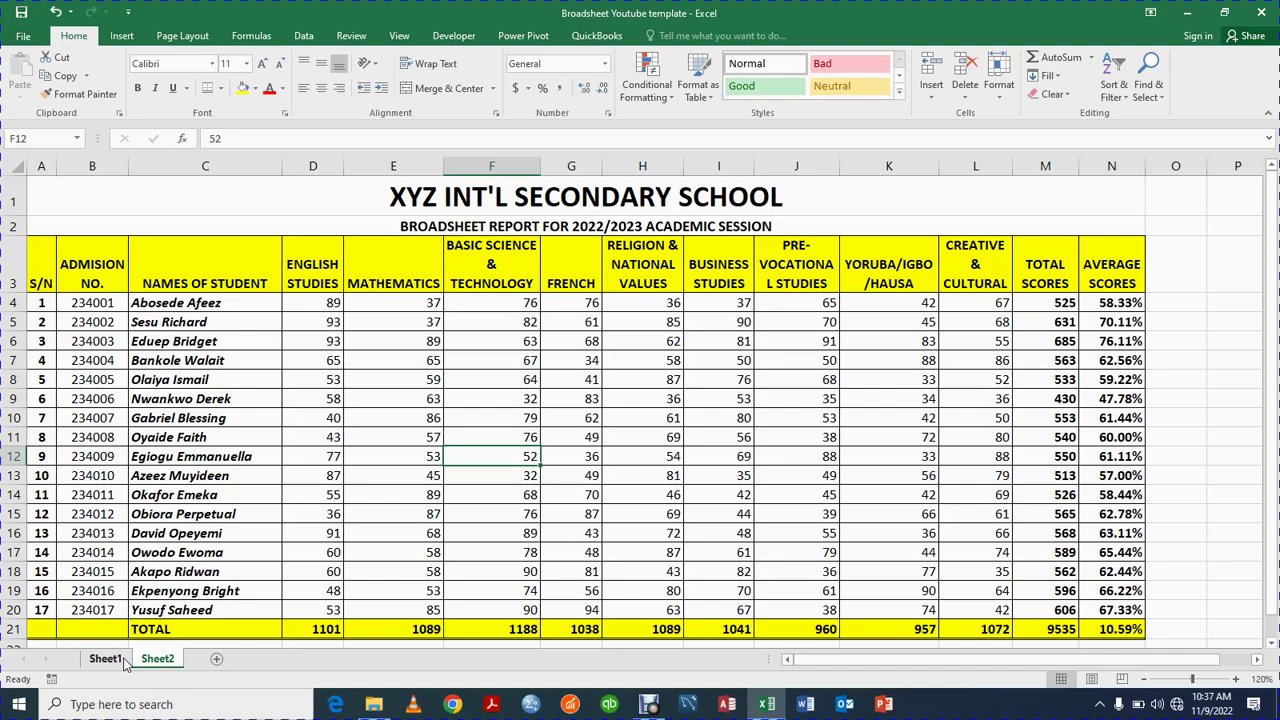
left_click(157, 659)
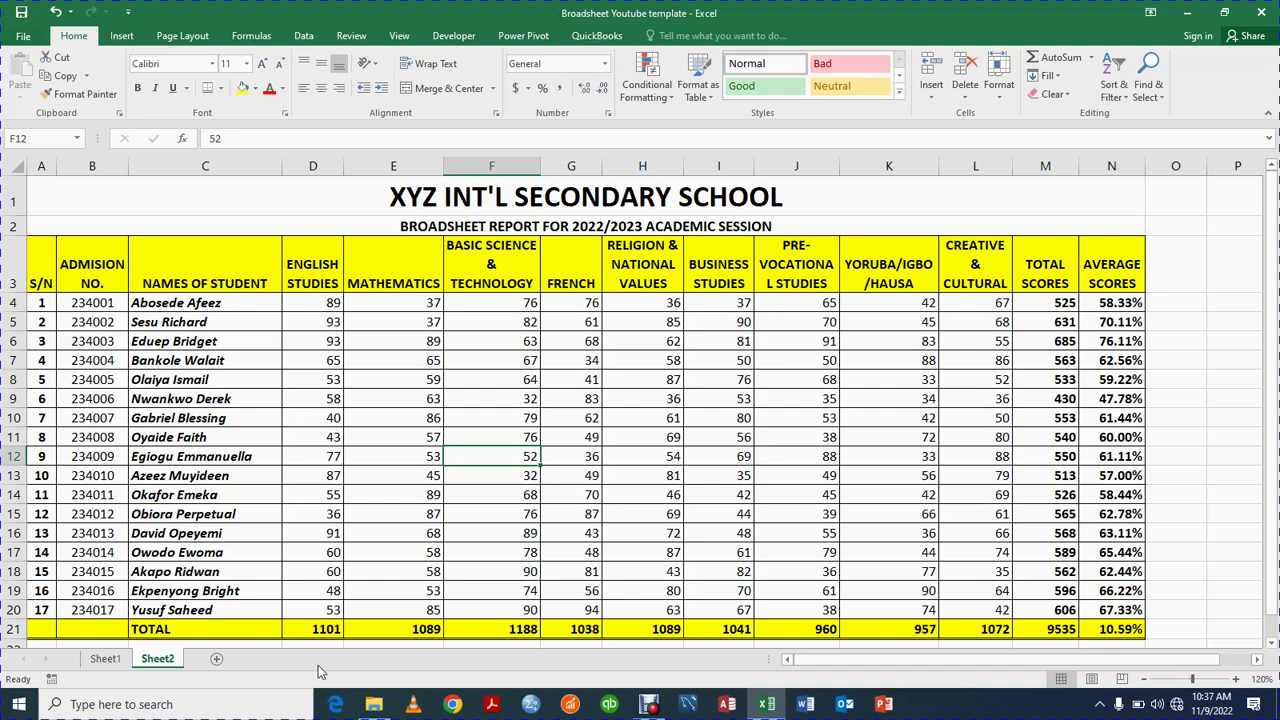
left_click(648, 704)
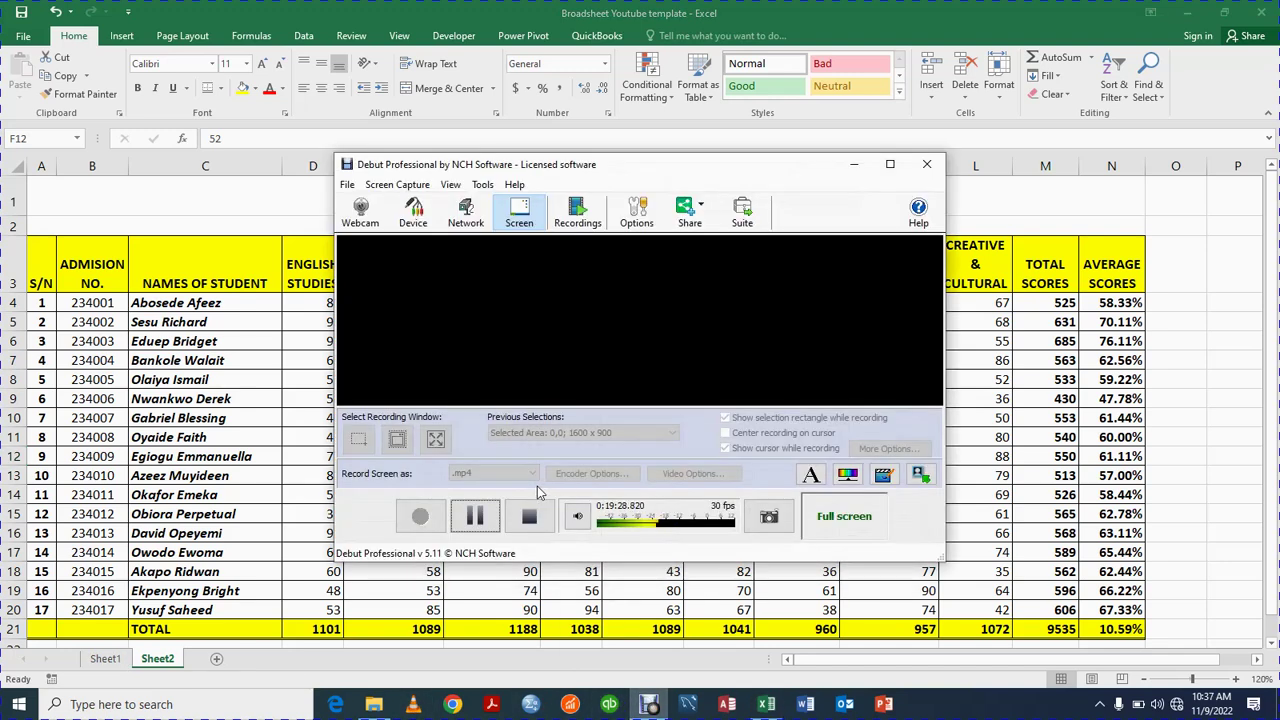